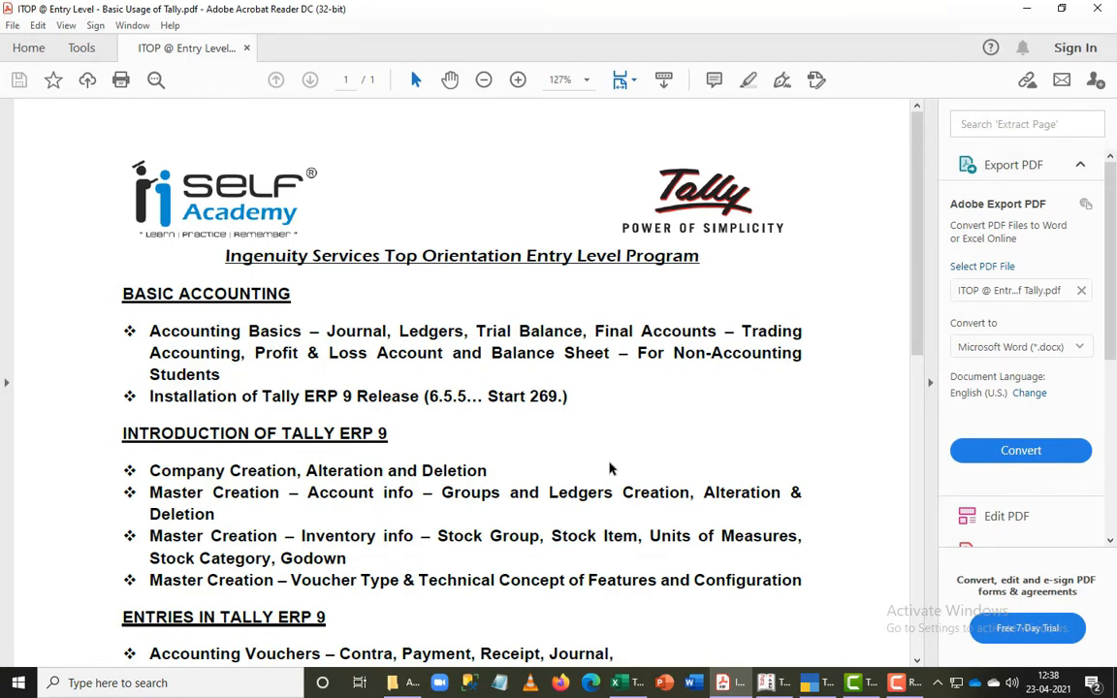
# - Put away the course outline PDF and the other open windows, and switch to Tally.ERP 9
pyautogui.scroll(-1, 894, 478)
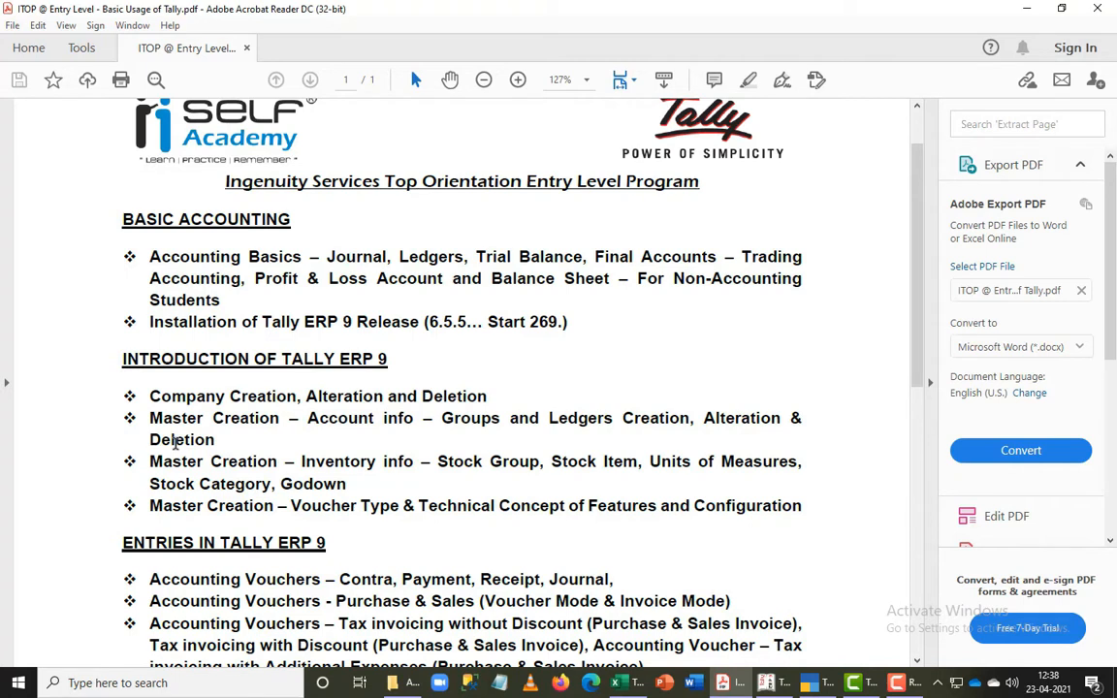
pyautogui.click(1034, 9)
pyautogui.click(1034, 8)
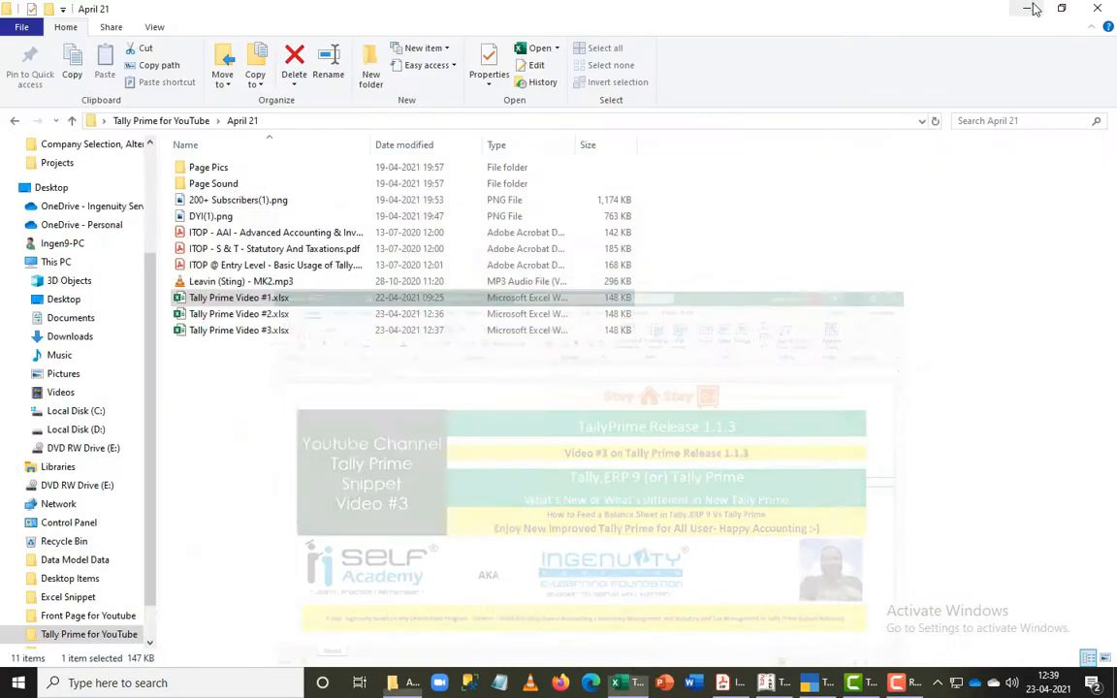
pyautogui.click(989, 12)
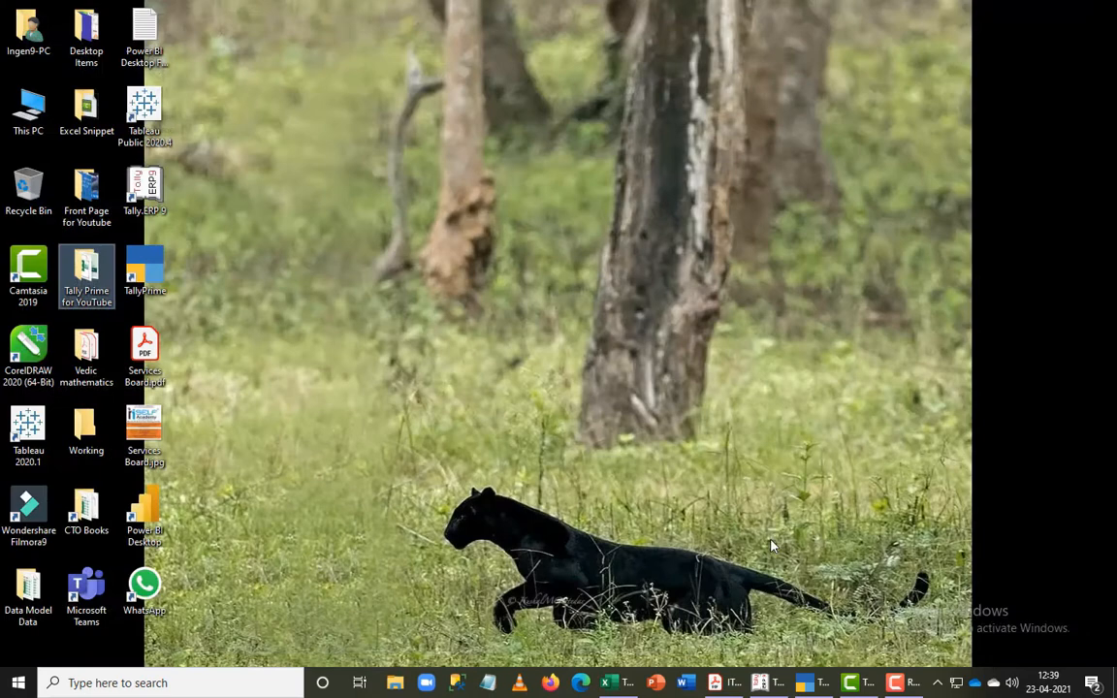
pyautogui.click(763, 683)
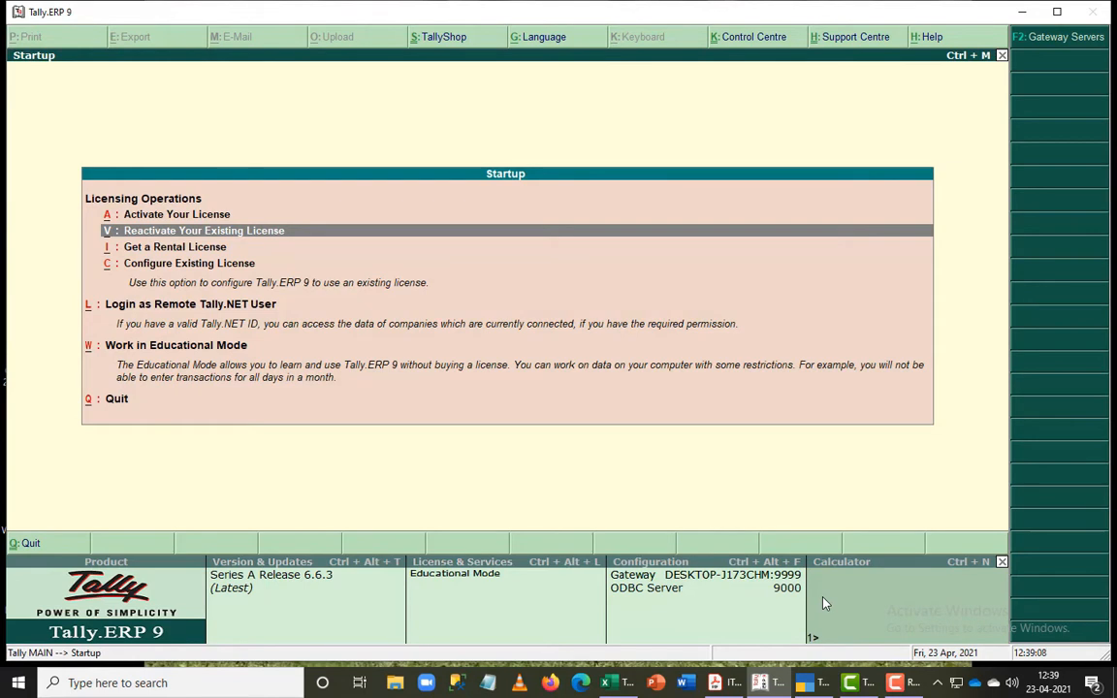
# - Start Tally.ERP 9 in Educational Mode from the startup options
pyautogui.press('Down')
pyautogui.press('Down')
pyautogui.press('Down')
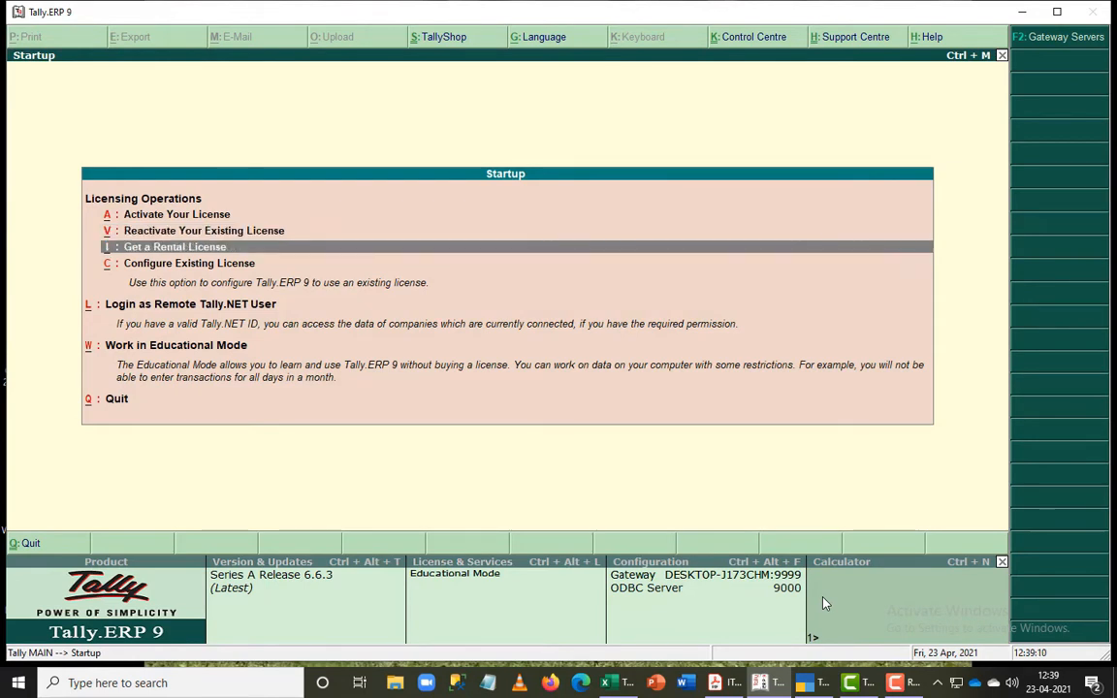
pyautogui.press('Down')
pyautogui.press('Return')
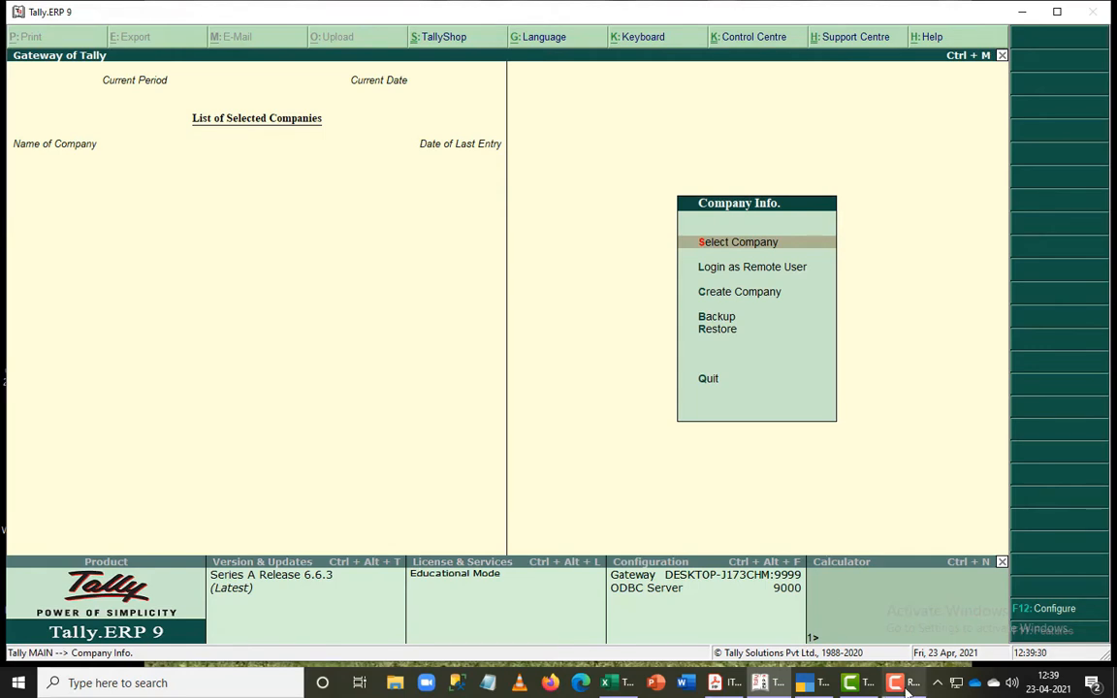
# - Switch to Adobe Acrobat Reader and review the Sunrise Agencies company details and balance sheet in Exercise No 1
pyautogui.moveTo(907, 686)
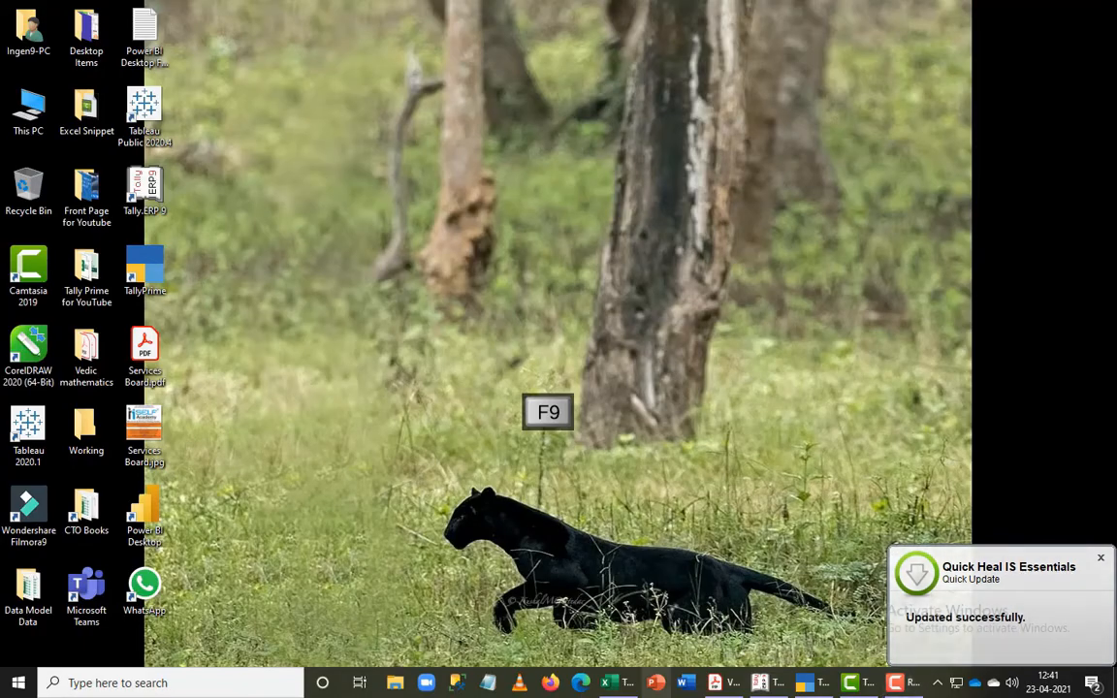
pyautogui.click(728, 682)
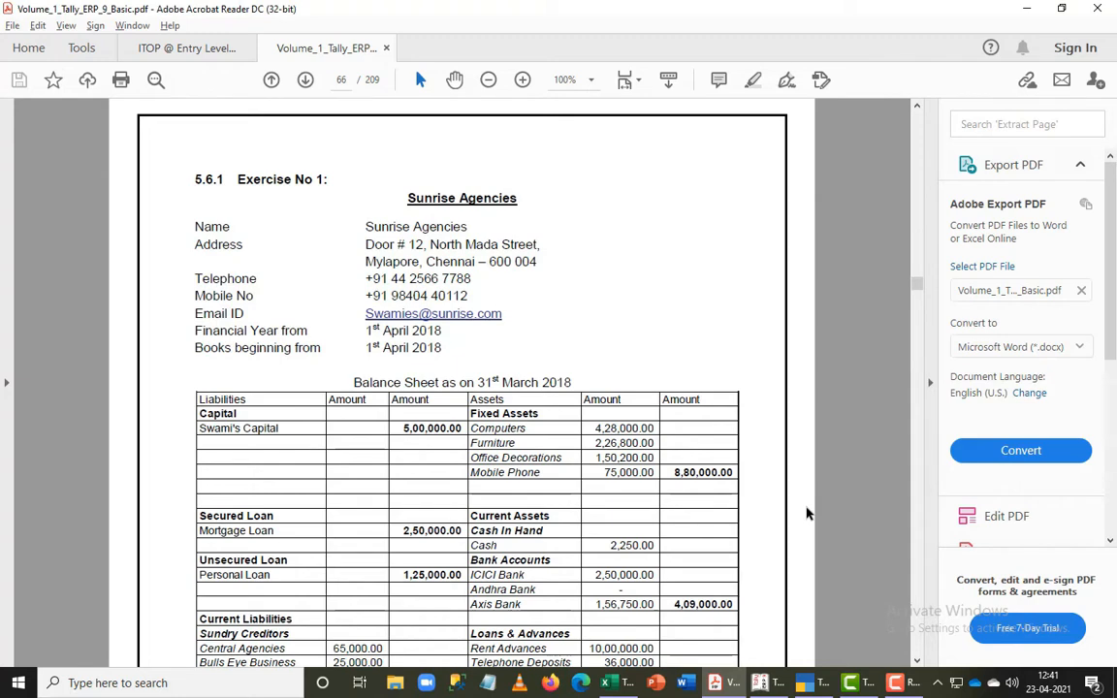
pyautogui.scroll(-5, 766, 490)
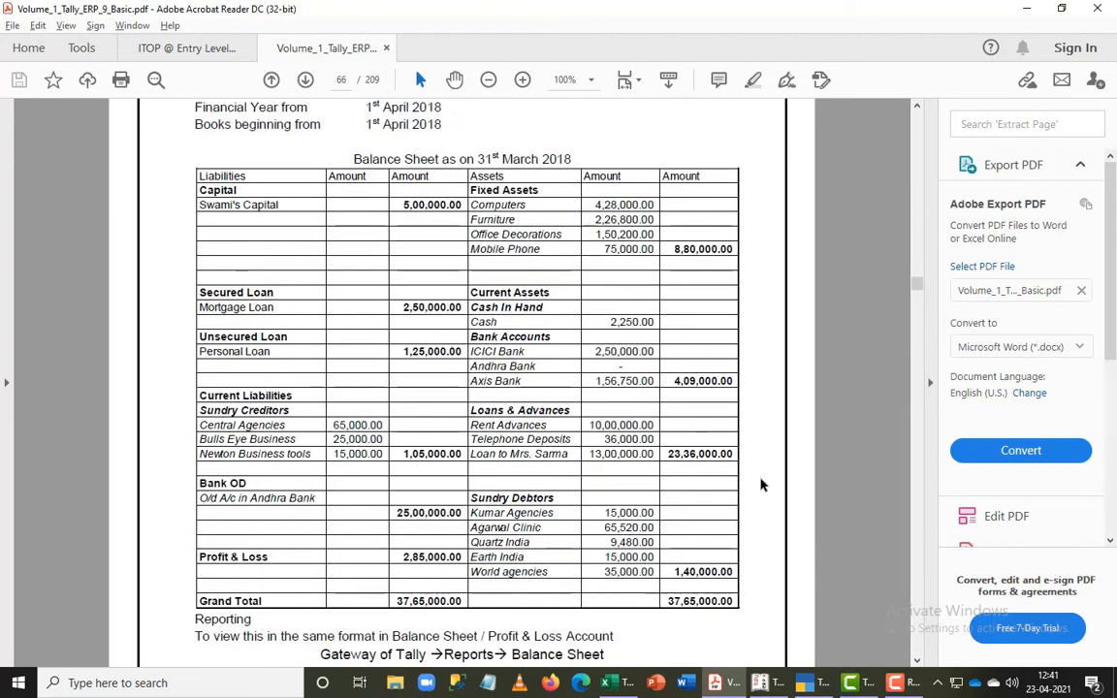
pyautogui.scroll(3, 771, 490)
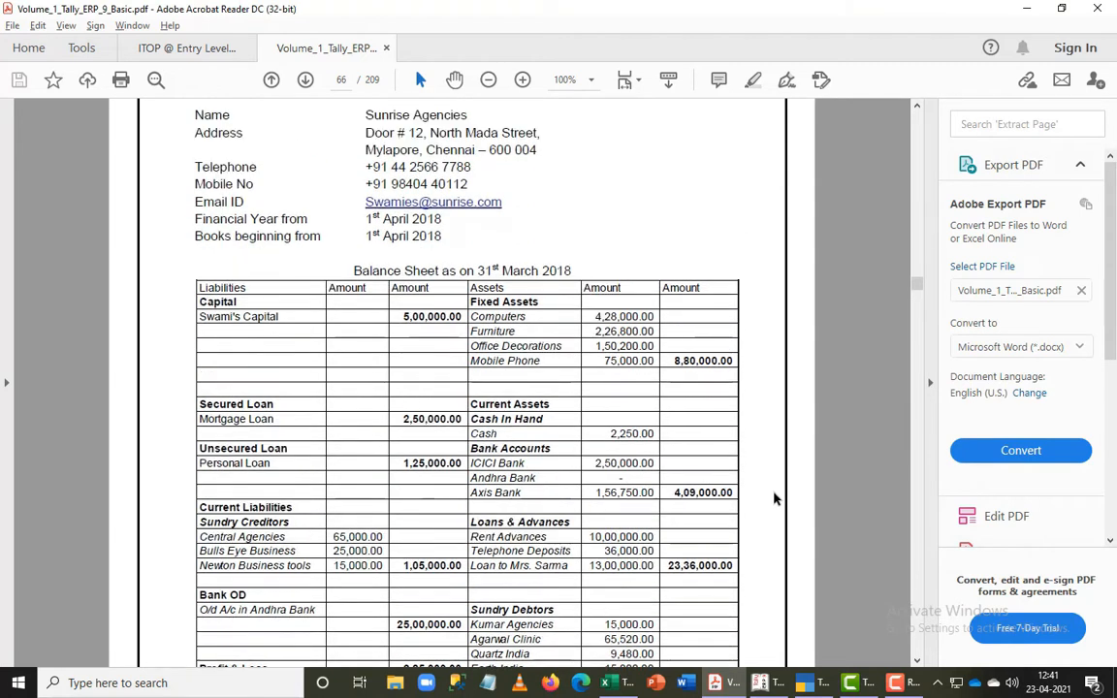
pyautogui.scroll(1, 774, 500)
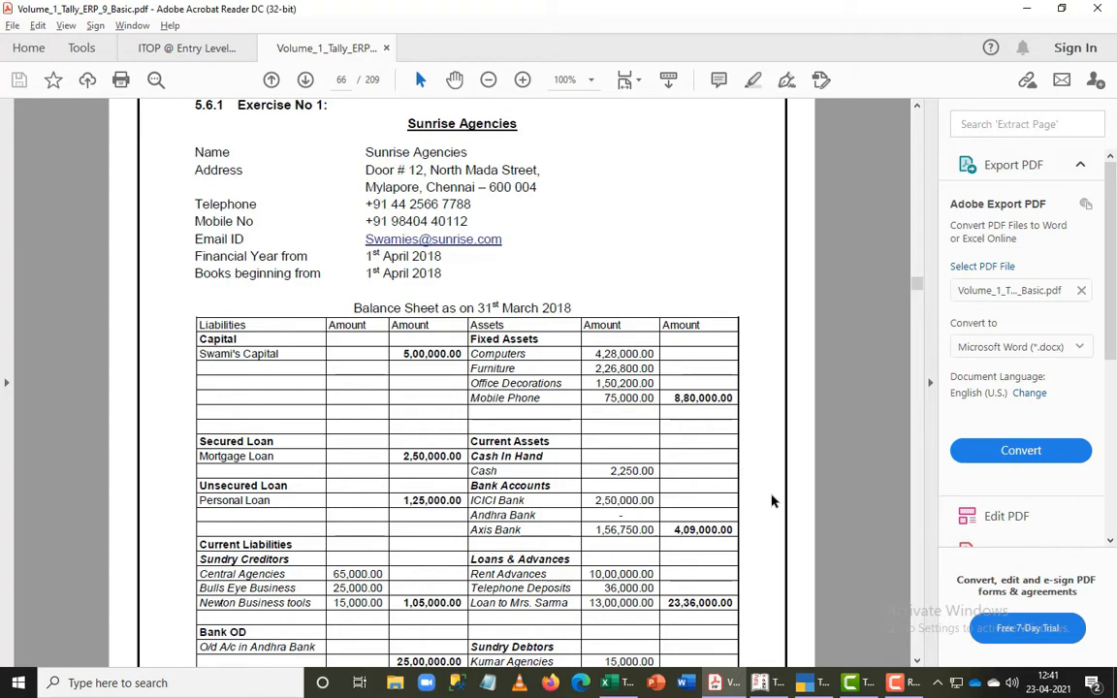
pyautogui.scroll(1, 773, 501)
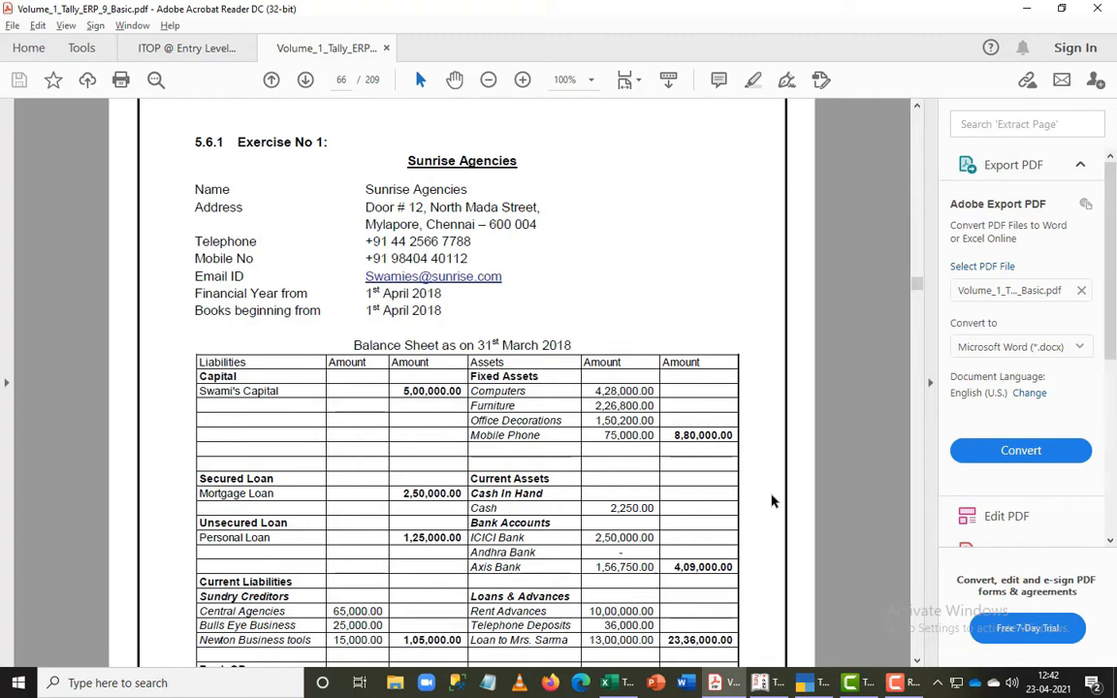
# - Switch back to Tally.ERP 9 and begin creating a new company
pyautogui.hotkey('alt', 'Tab')
pyautogui.hotkey('alt', 'Tab')
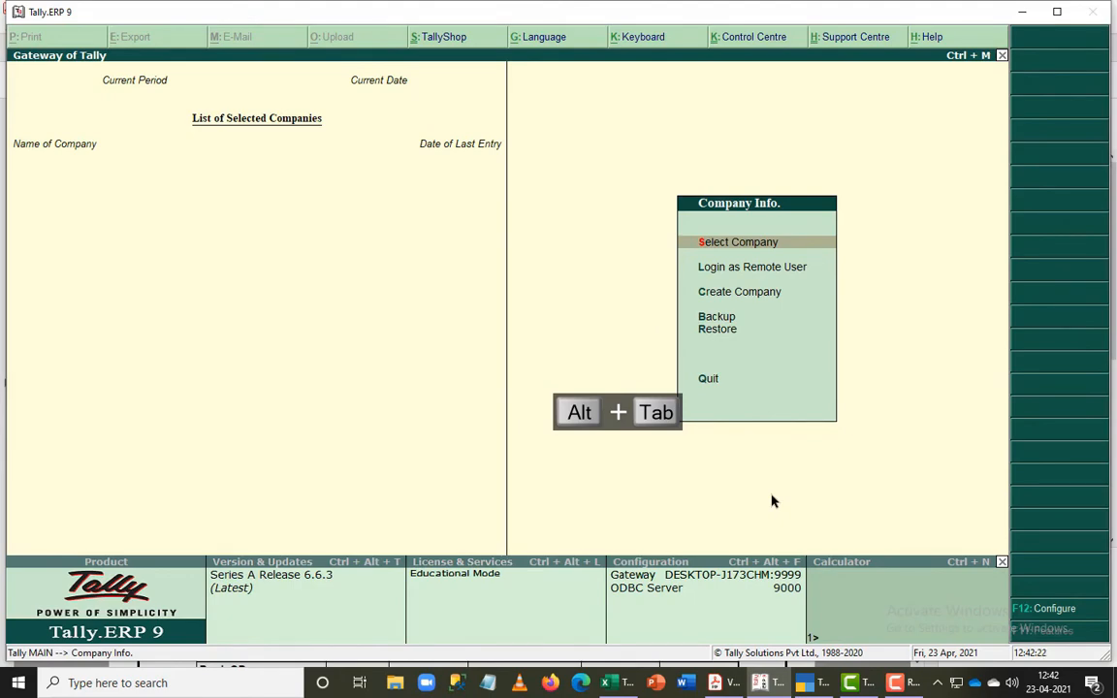
pyautogui.press('Down')
pyautogui.press('Down')
pyautogui.press('Return')
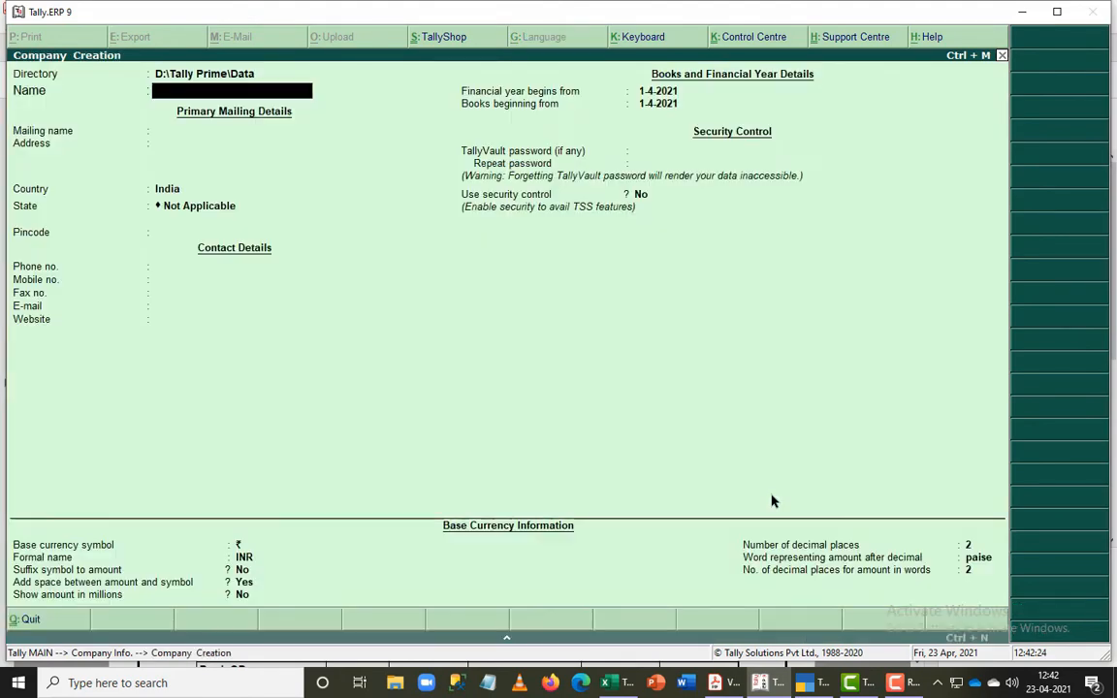
# - Enter Sunrise Agencies as the company name, as given in the exercise PDF, and accept it as the mailing name
pyautogui.hotkey('alt', 'Tab')
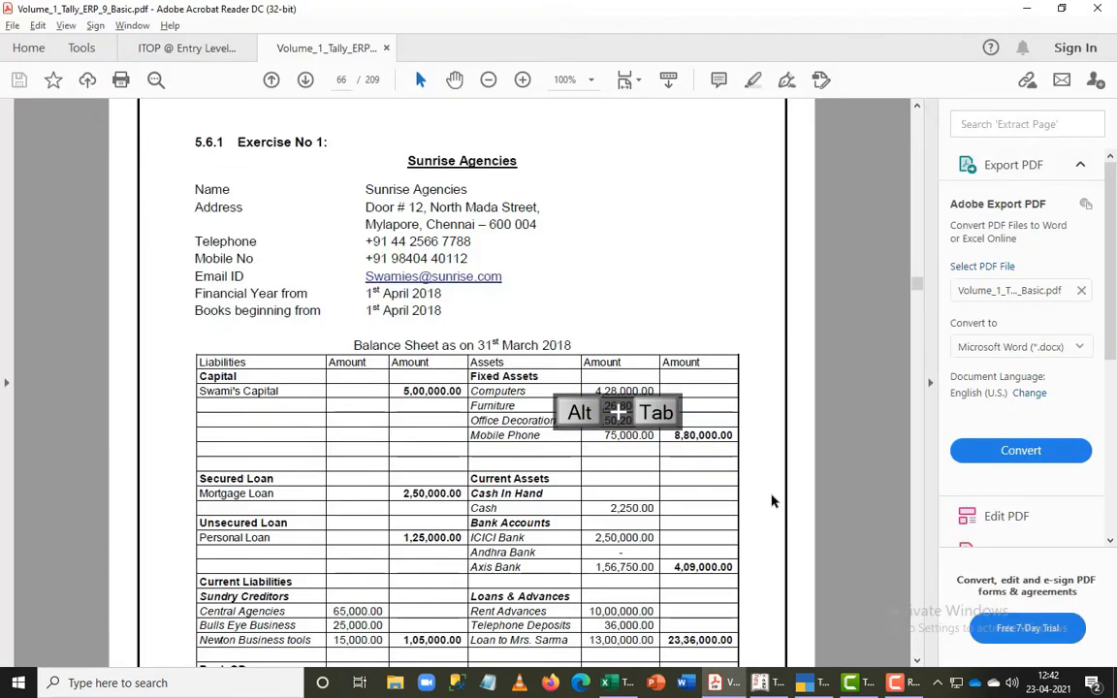
pyautogui.hotkey('alt', 'Tab')
pyautogui.write('Sunrise')
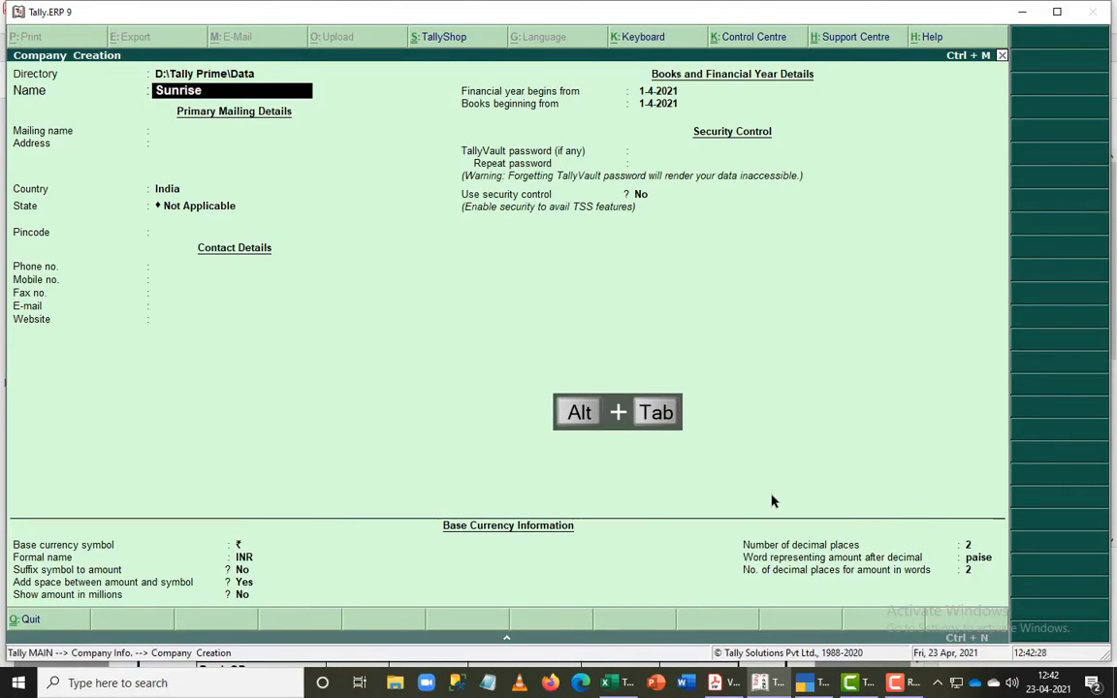
pyautogui.write(' Agencei')
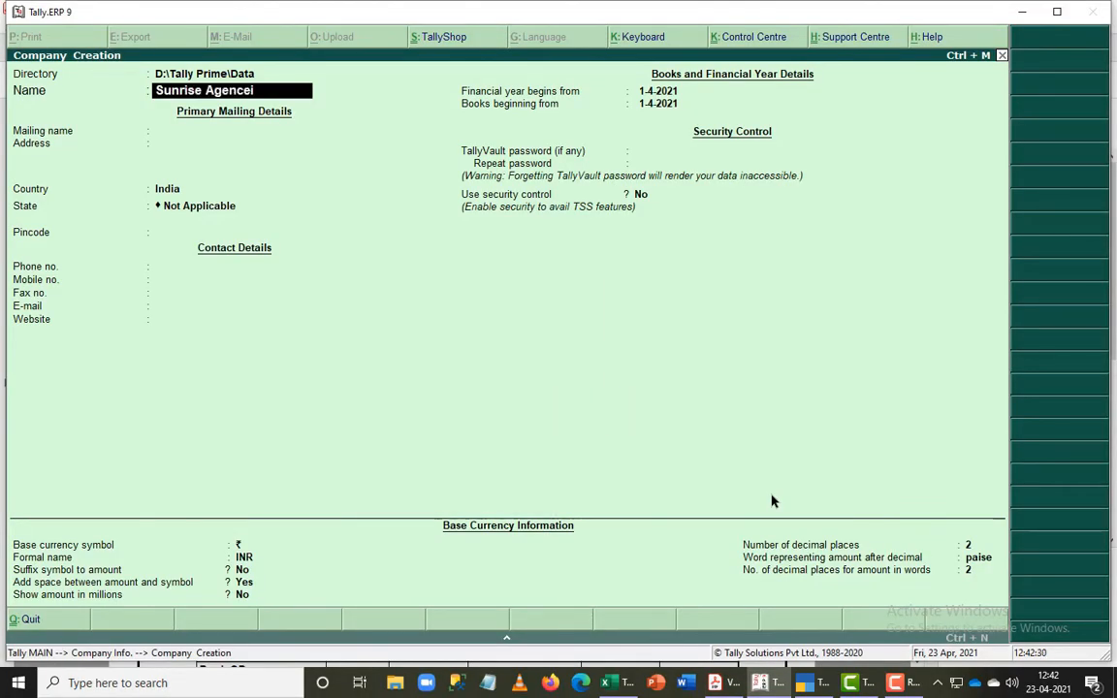
pyautogui.press('BackSpace')
pyautogui.press('BackSpace')
pyautogui.write('ies')
pyautogui.press('Return')
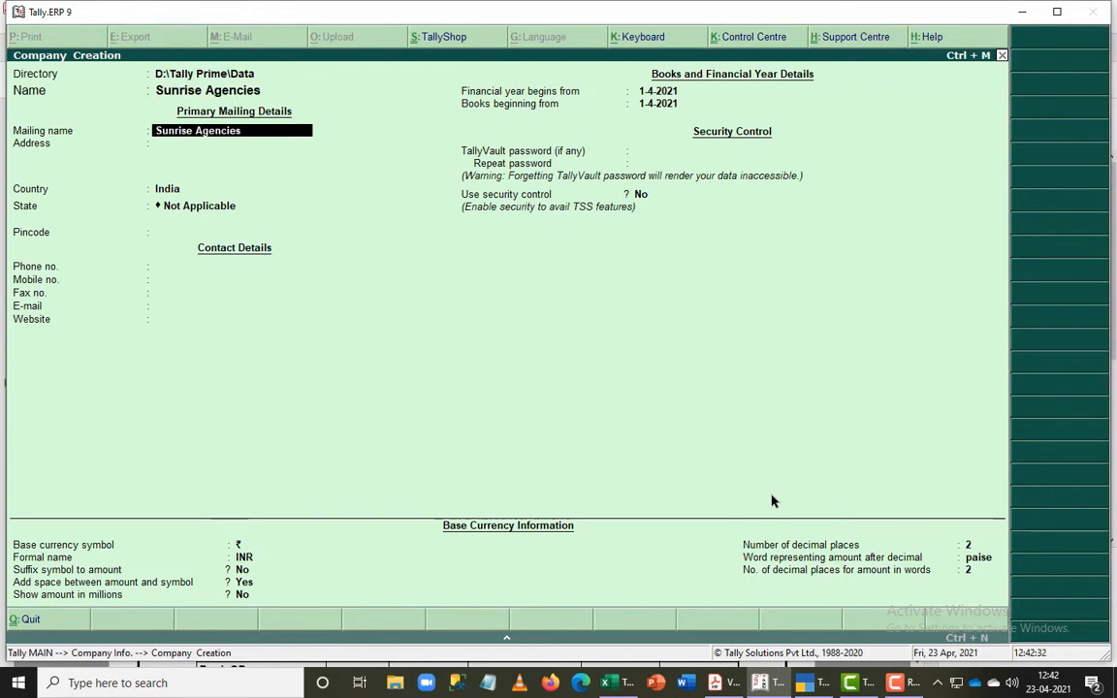
pyautogui.press('Return')
# - Set the company's state to Tamil Nadu, keeping India as the country and leaving the address and pincode blank
pyautogui.hotkey('alt', 'Tab')
pyautogui.hotkey('alt', 'Tab')
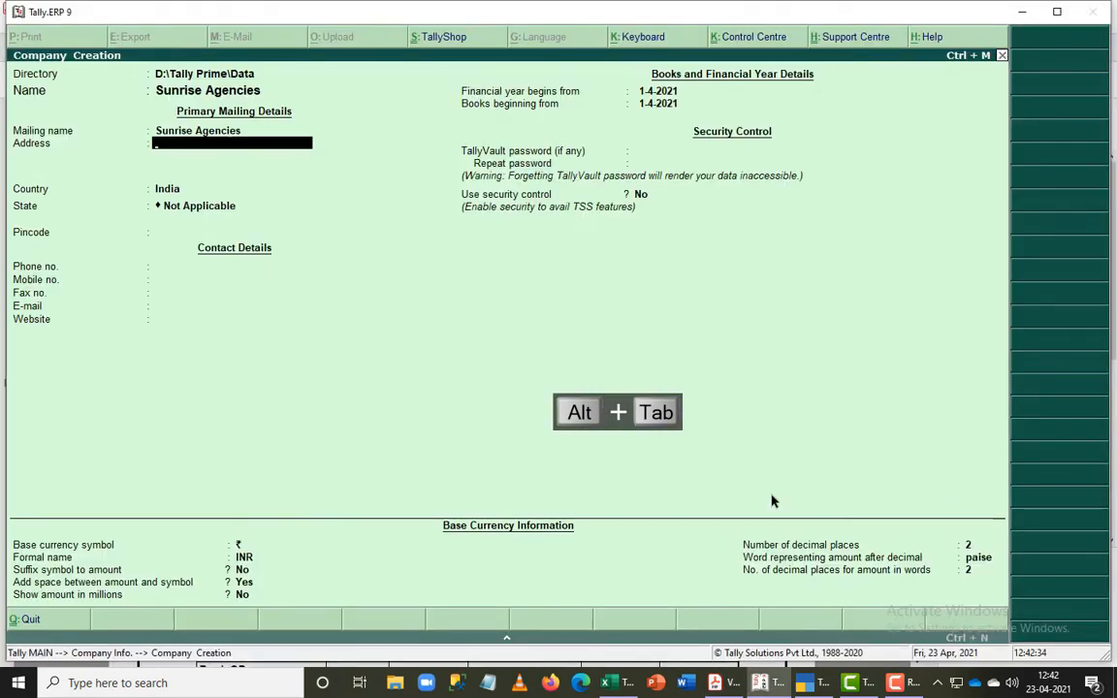
pyautogui.press('Return')
pyautogui.press('Return')
pyautogui.write('t')
# - Leave the contact details blank and set the start of the financial year to 1-4-2018, as given in the exercise PDF
pyautogui.press('Return')
pyautogui.press('Return')
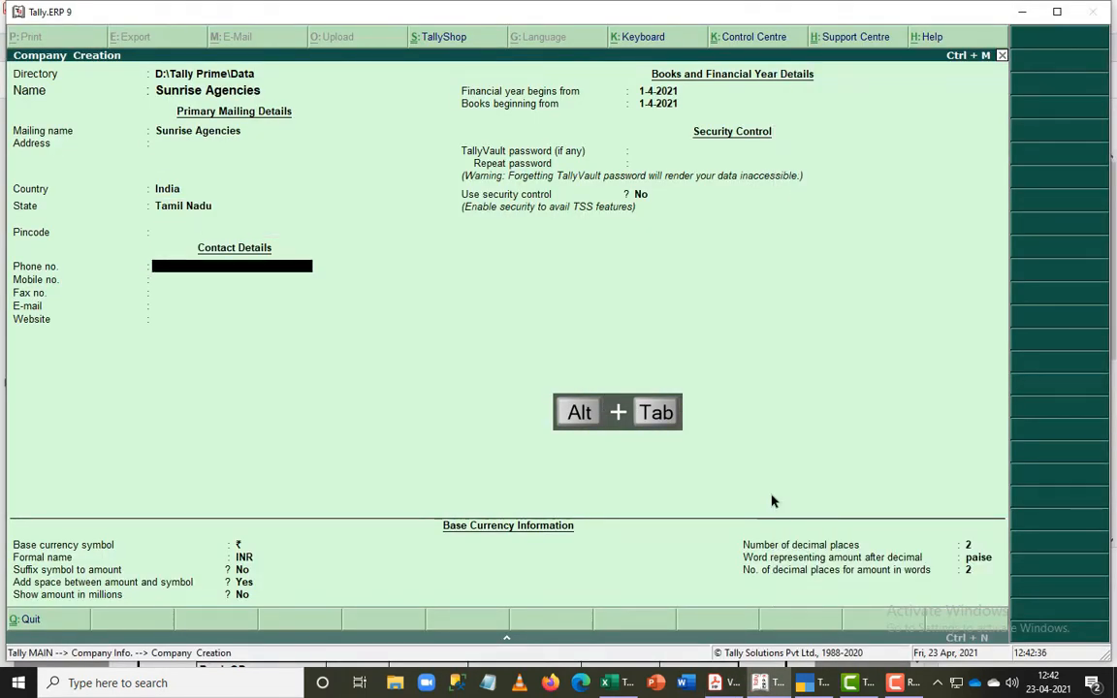
pyautogui.press('Return')
pyautogui.press('Return')
pyautogui.press('Return')
pyautogui.press('Return')
pyautogui.press('Return')
pyautogui.press('Return')
pyautogui.press('Return')
pyautogui.press('Return')
pyautogui.press('Return')
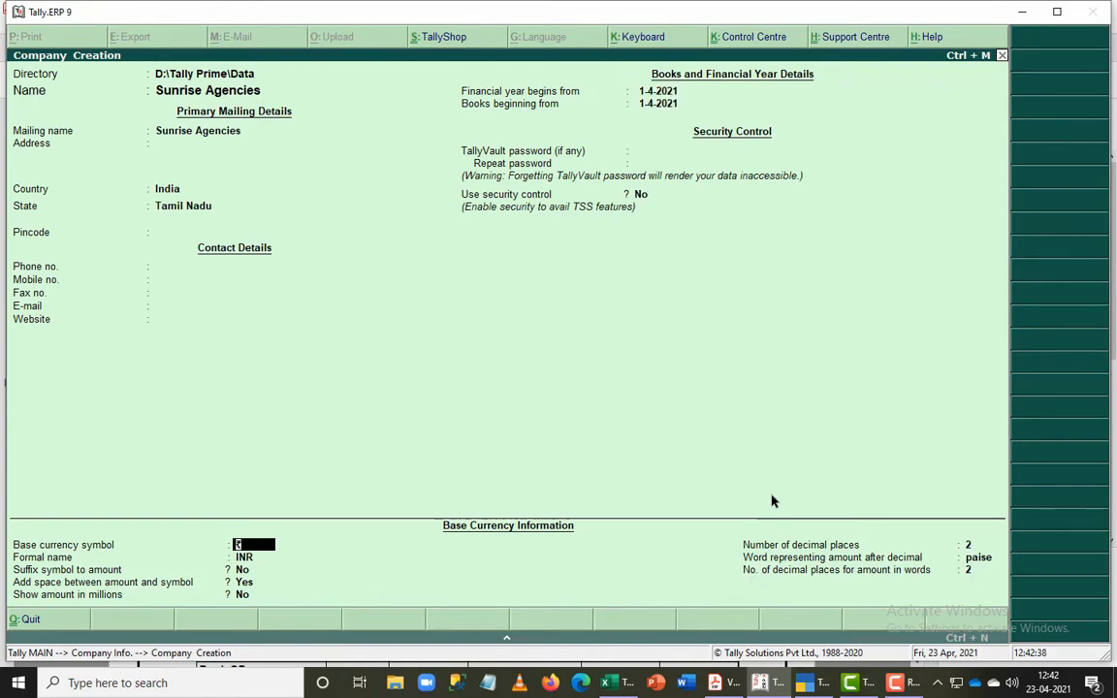
pyautogui.press('BackSpace')
pyautogui.press('BackSpace')
pyautogui.press('BackSpace')
pyautogui.press('BackSpace')
pyautogui.hotkey('alt', 'Tab')
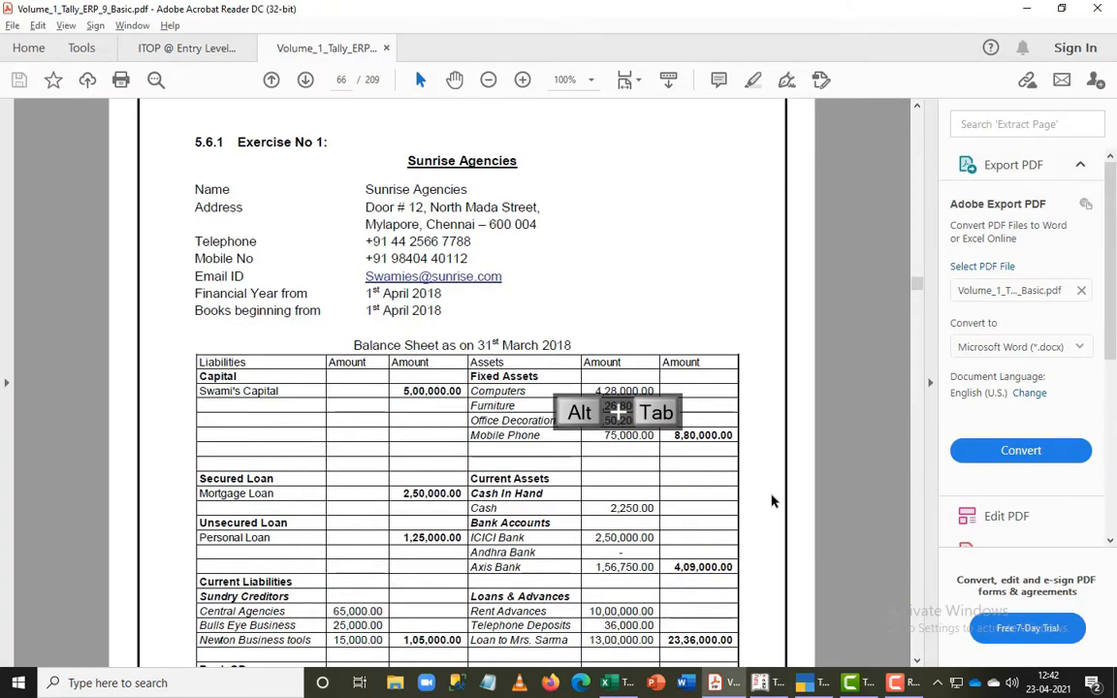
pyautogui.hotkey('alt', 'Tab')
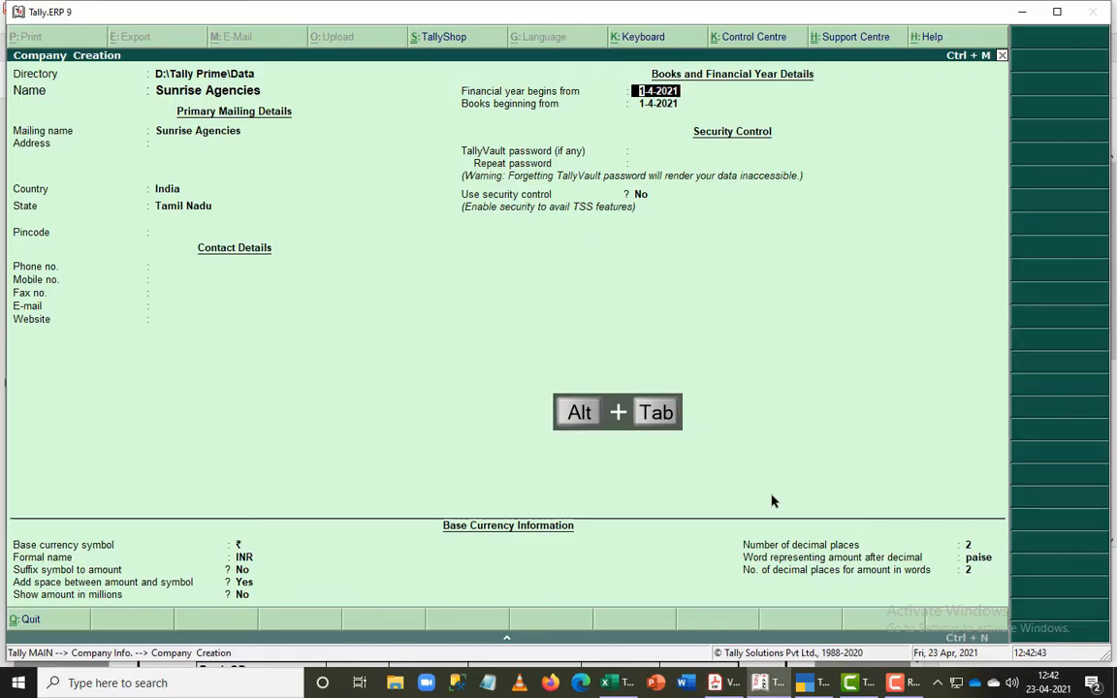
pyautogui.write('1.4.2018')
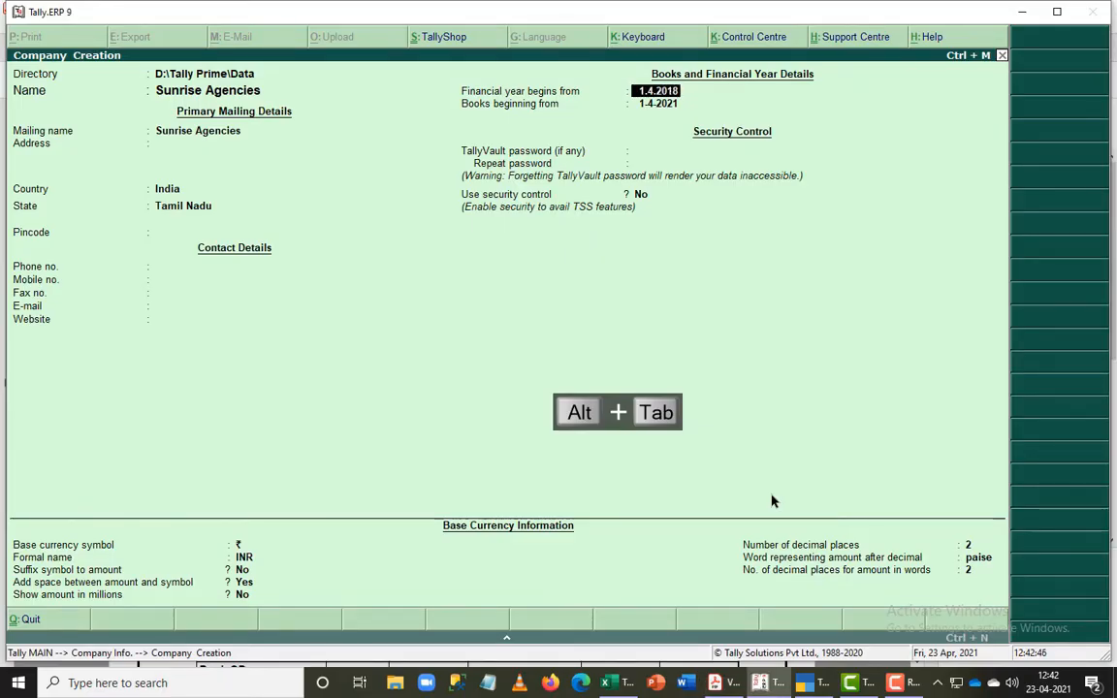
pyautogui.press('Return')
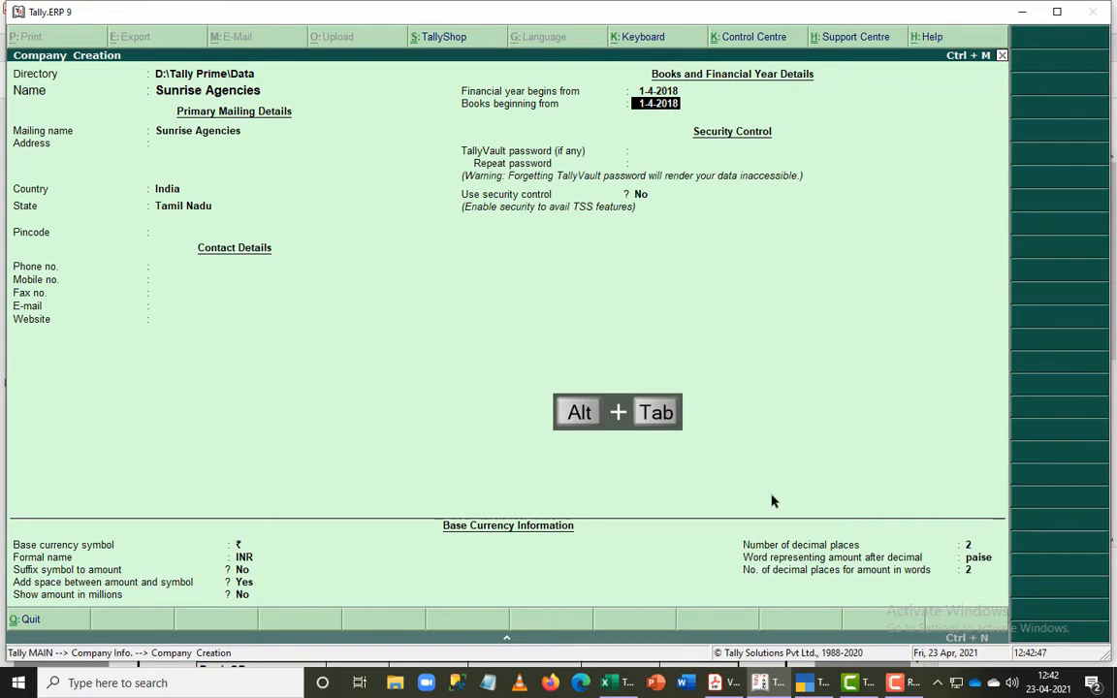
# - Keep the books beginning date, security and base currency defaults, and save the new company
pyautogui.press('Return')
pyautogui.press('Return')
pyautogui.press('Return')
pyautogui.press('Return')
pyautogui.press('Return')
pyautogui.press('Return')
pyautogui.press('Return')
pyautogui.press('Return')
pyautogui.press('Return')
pyautogui.press('Return')
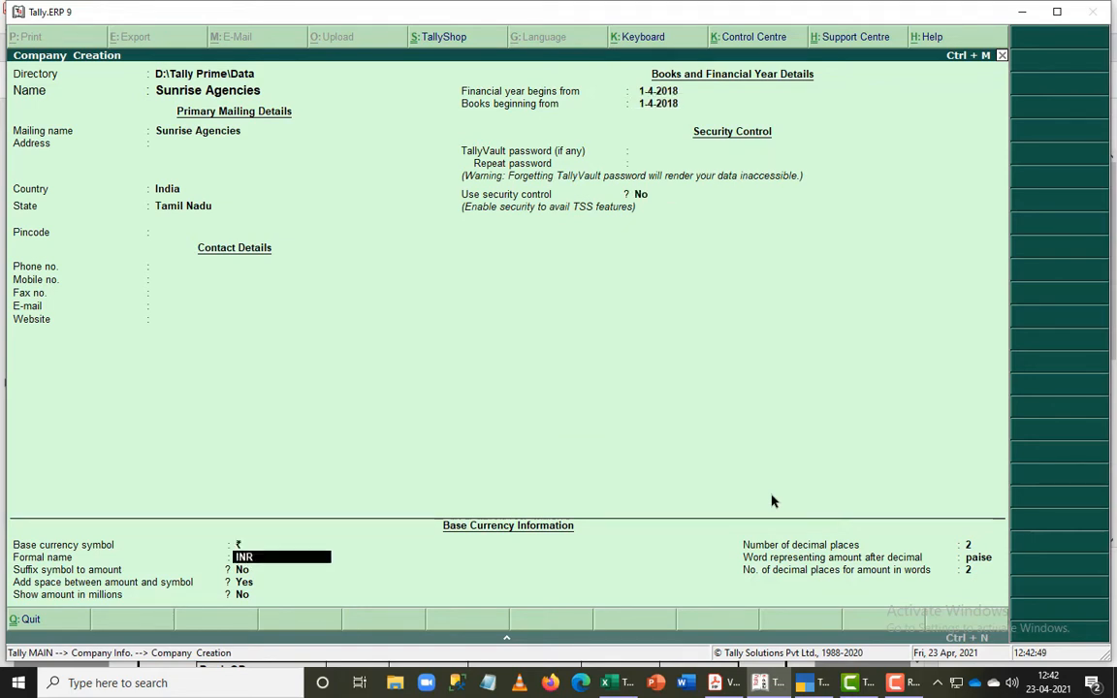
pyautogui.press('Return')
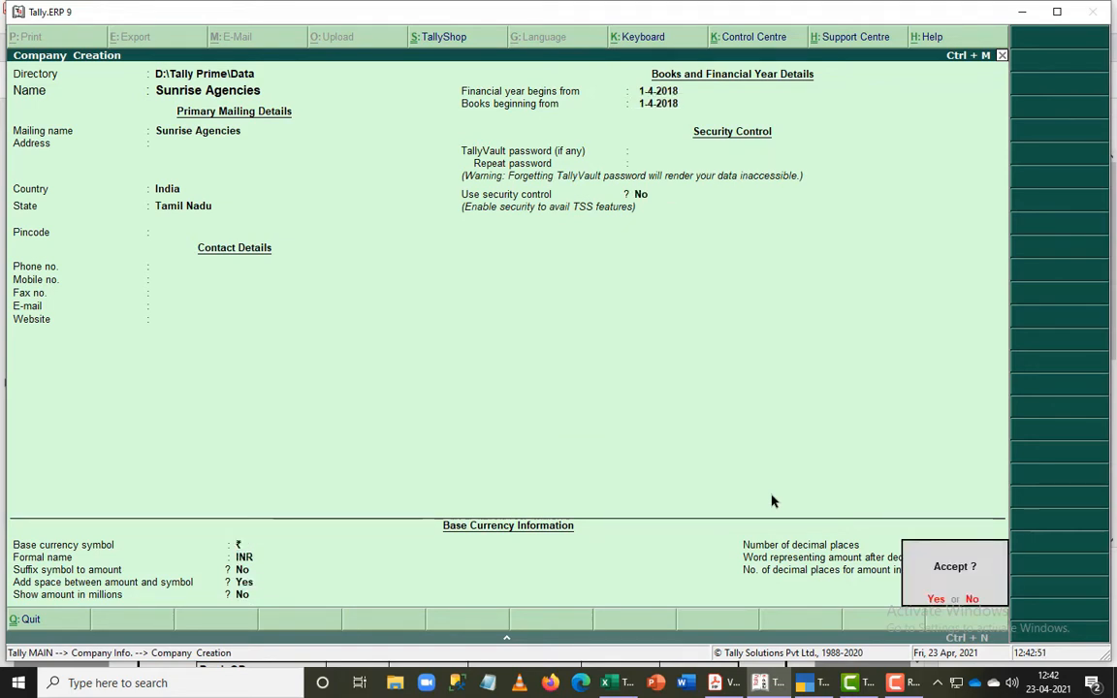
pyautogui.press('Return')
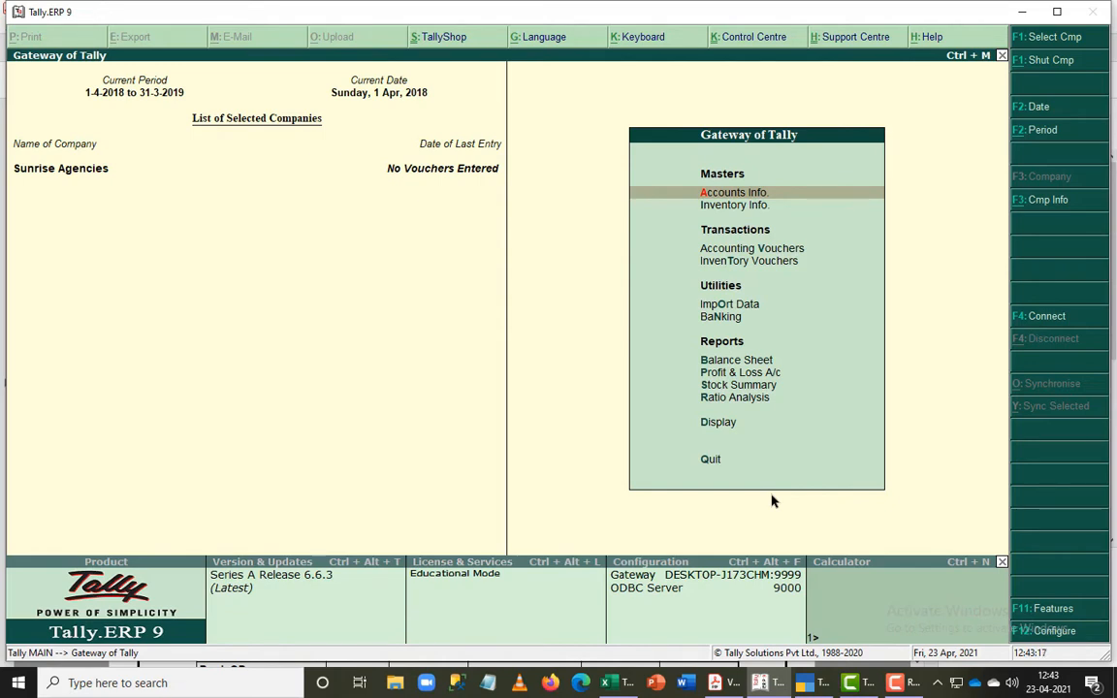
pyautogui.press('Return')
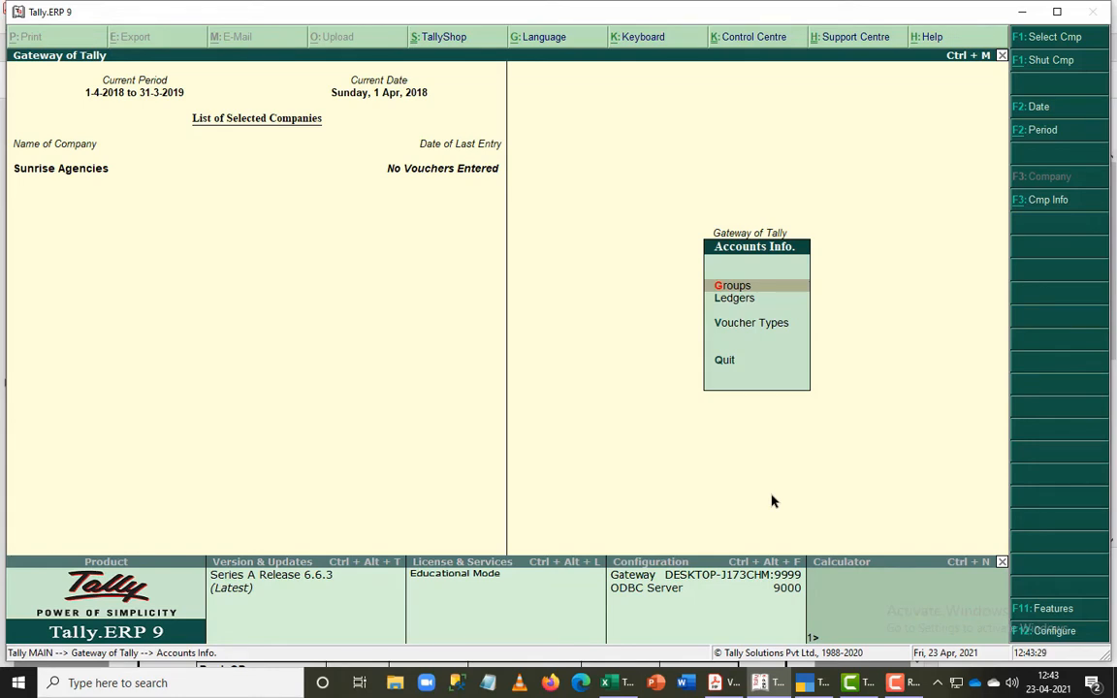
pyautogui.press('Return')
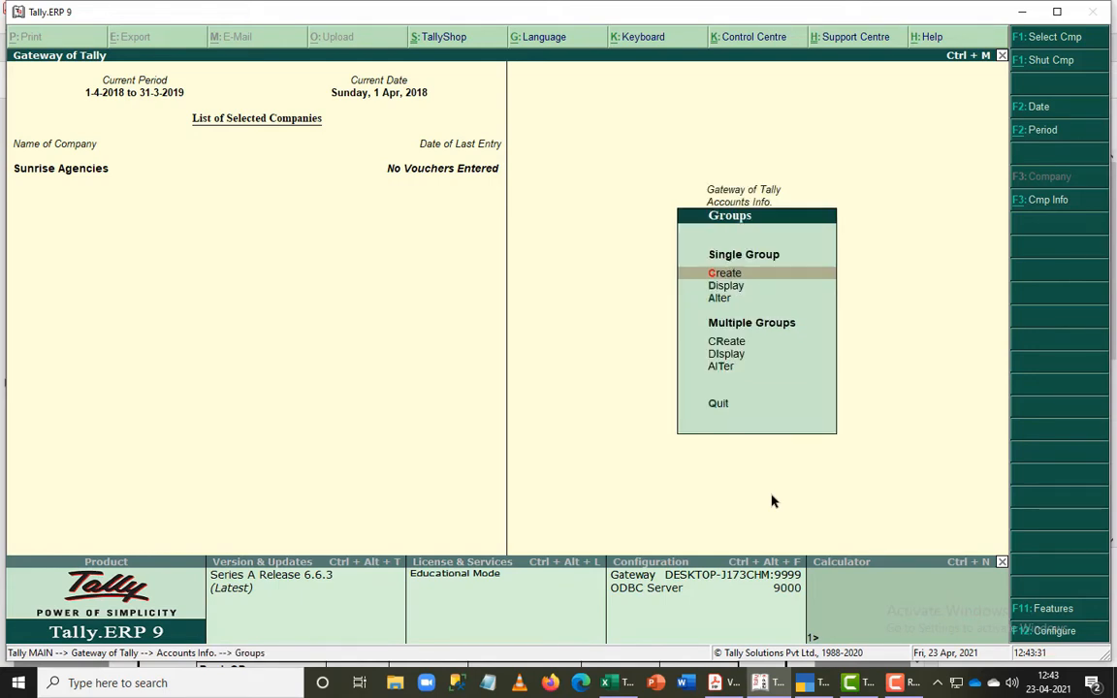
pyautogui.press('Return')
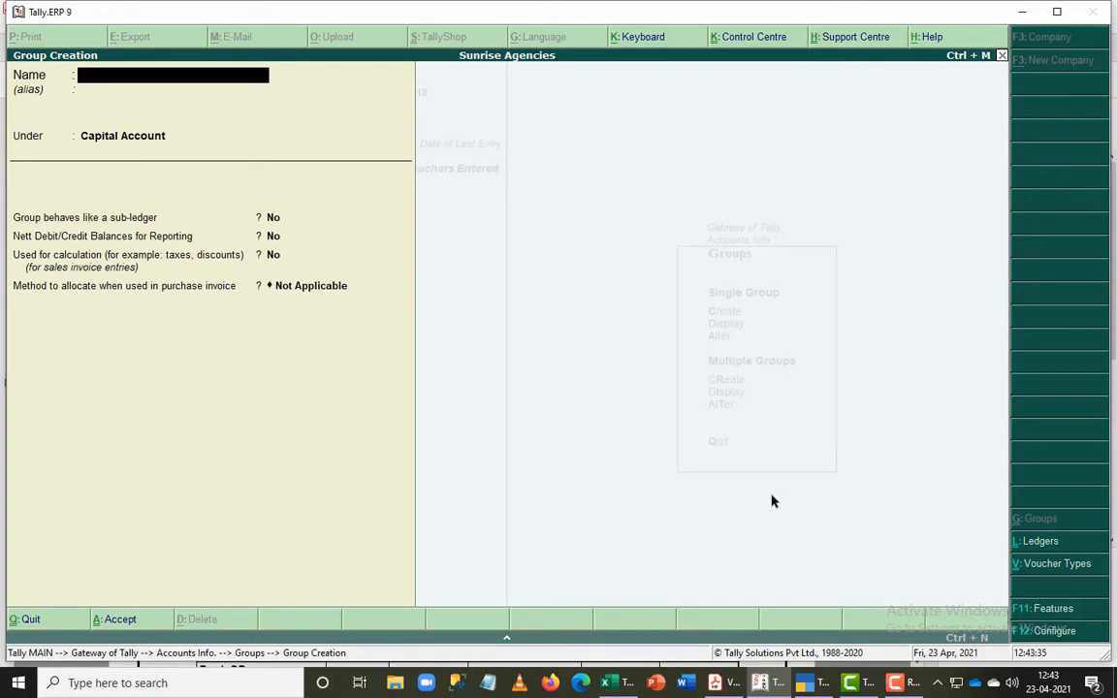
pyautogui.press('Escape')
pyautogui.press('Return')
pyautogui.press('Escape')
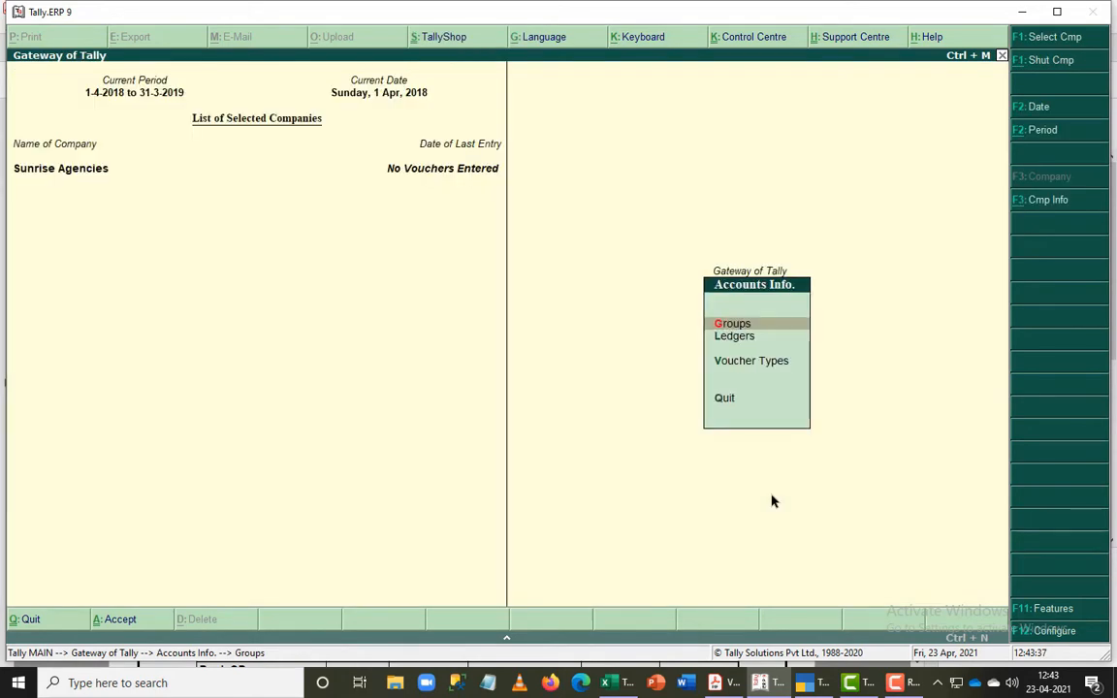
pyautogui.press('Escape')
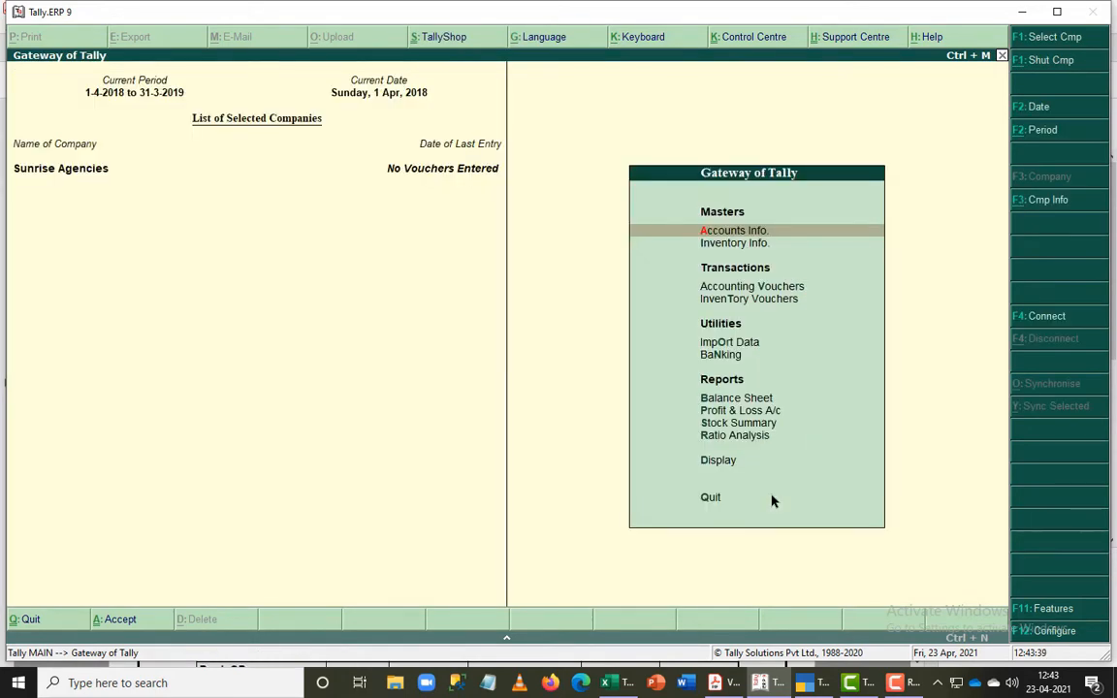
# - Open the creation form for a single ledger in Sunrise Agencies' accounts information
pyautogui.press('Return')
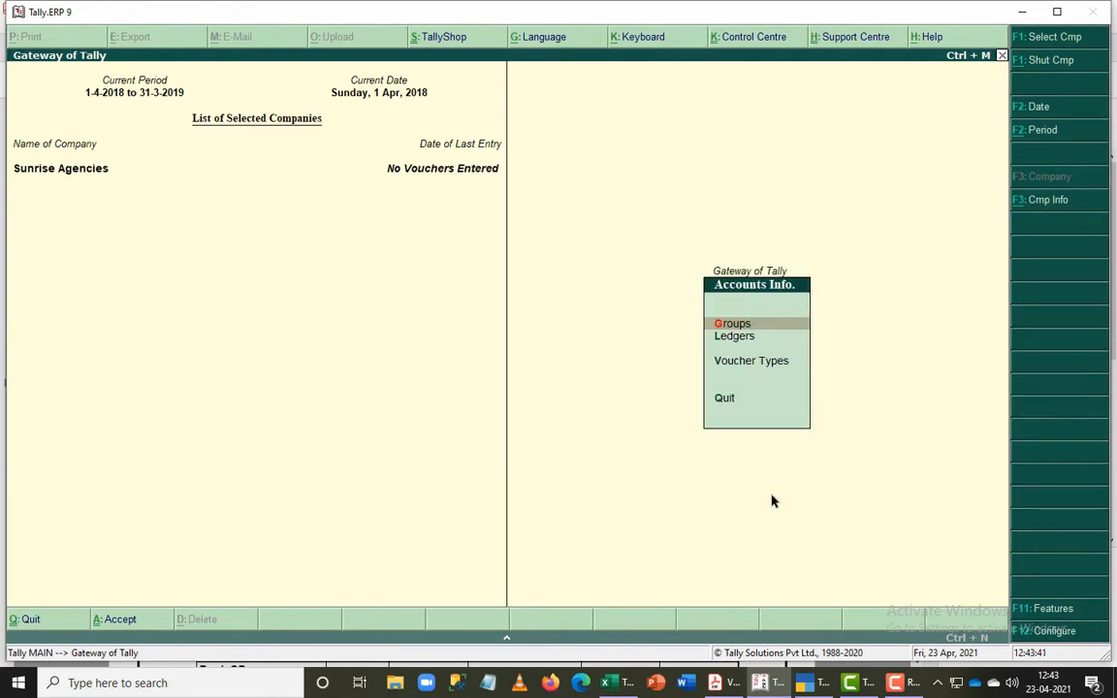
pyautogui.press('l')
pyautogui.press('Return')
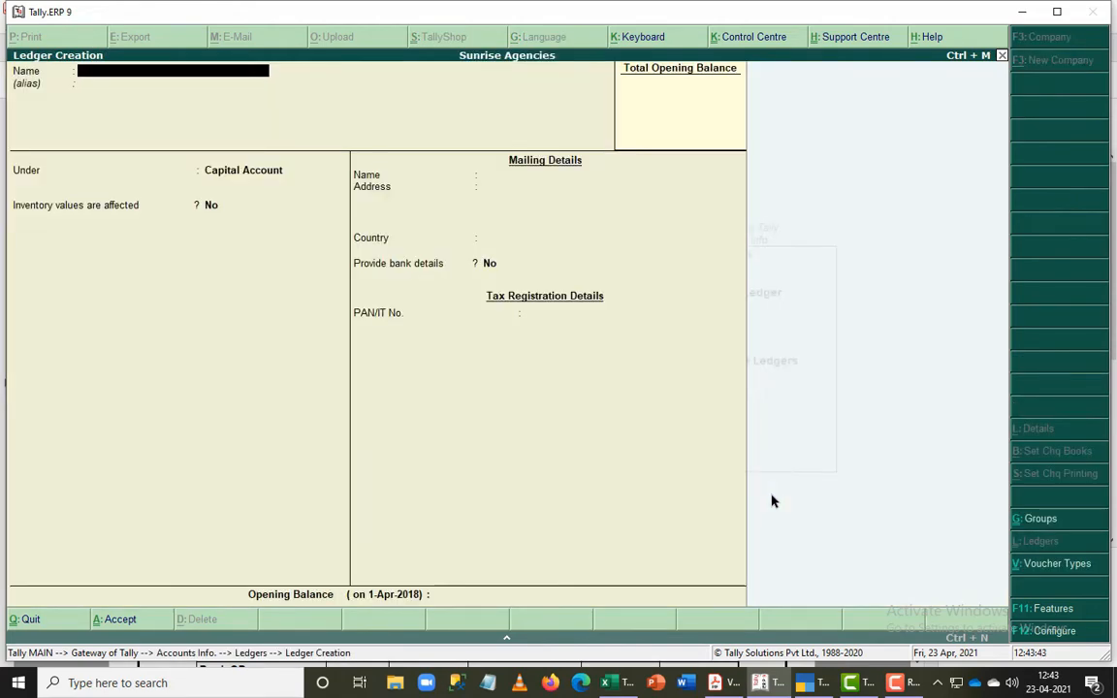
pyautogui.write('Jdfksd')
pyautogui.press('Return')
pyautogui.press('Return')
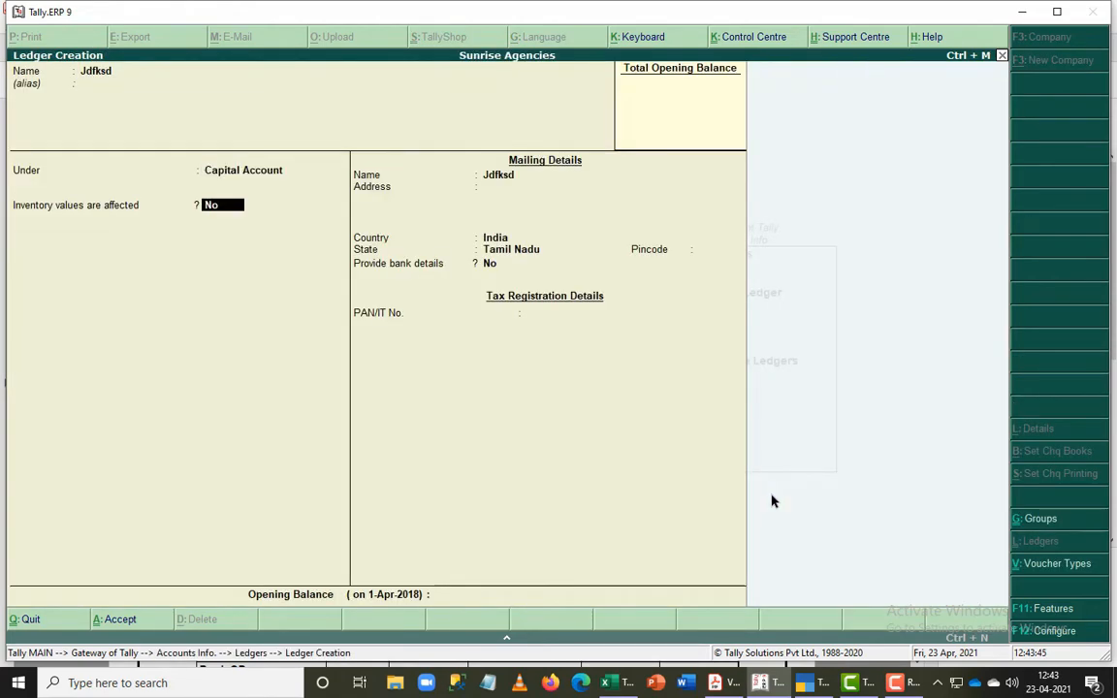
pyautogui.press('BackSpace')
pyautogui.press('Up')
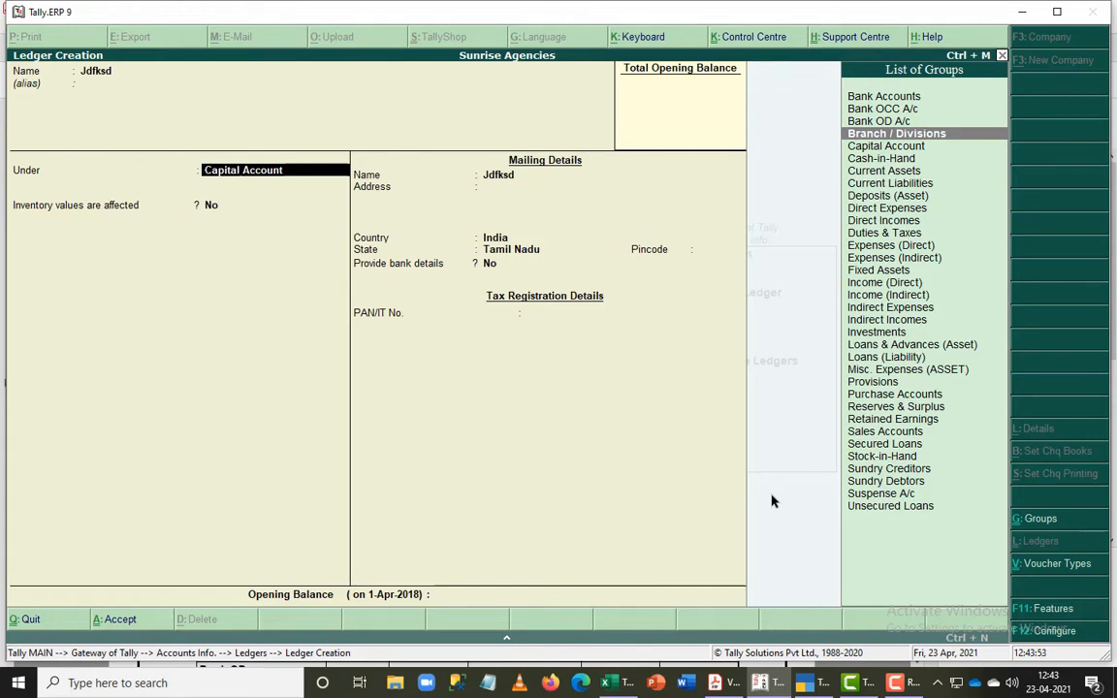
pyautogui.press('Up')
pyautogui.press('Up')
pyautogui.press('Up')
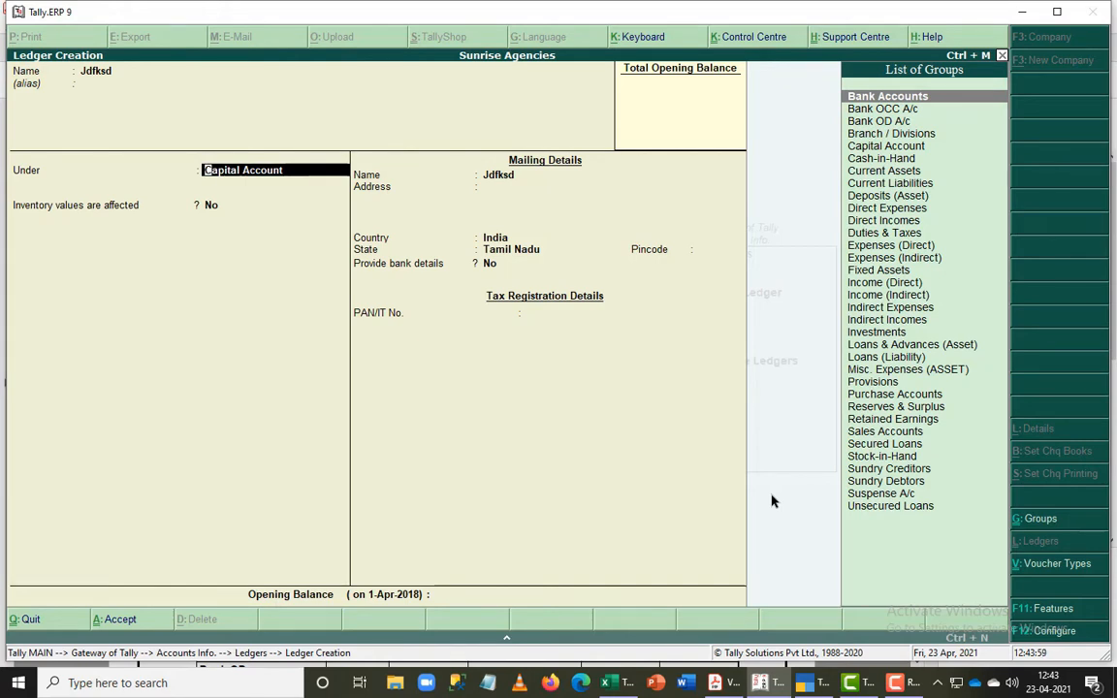
pyautogui.press('Return')
pyautogui.press('BackSpace')
pyautogui.press('BackSpace')
pyautogui.press('BackSpace')
pyautogui.press('BackSpace')
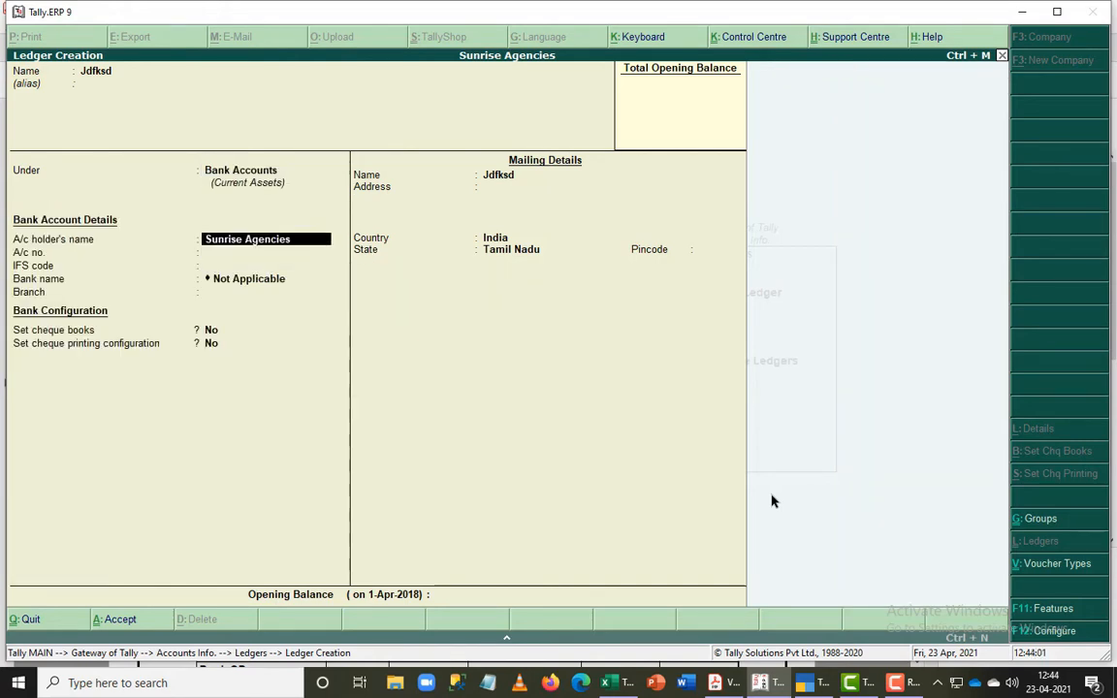
pyautogui.press('BackSpace')
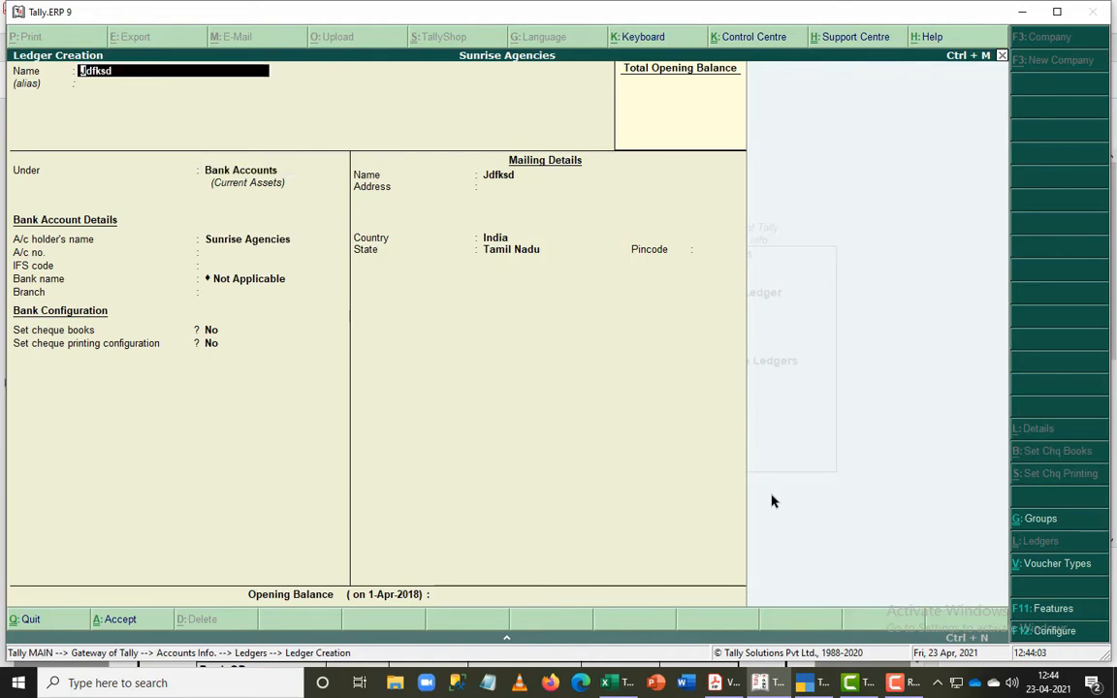
pyautogui.press('Return')
pyautogui.press('Return')
pyautogui.press('Return')
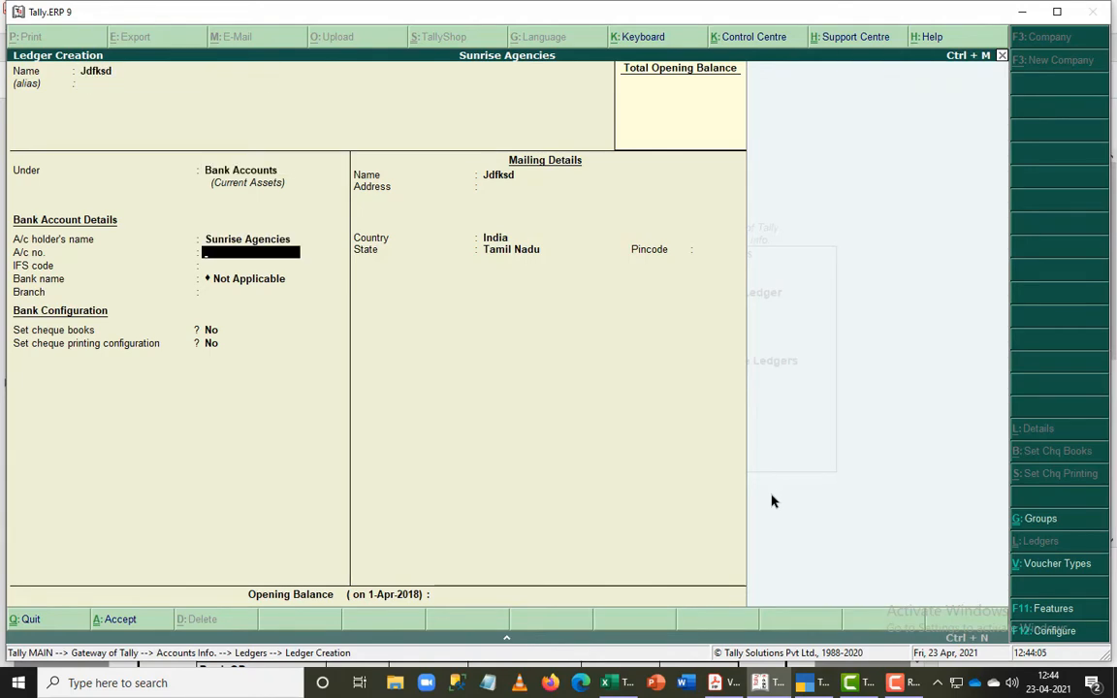
pyautogui.press('Return')
pyautogui.press('Return')
pyautogui.press('Return')
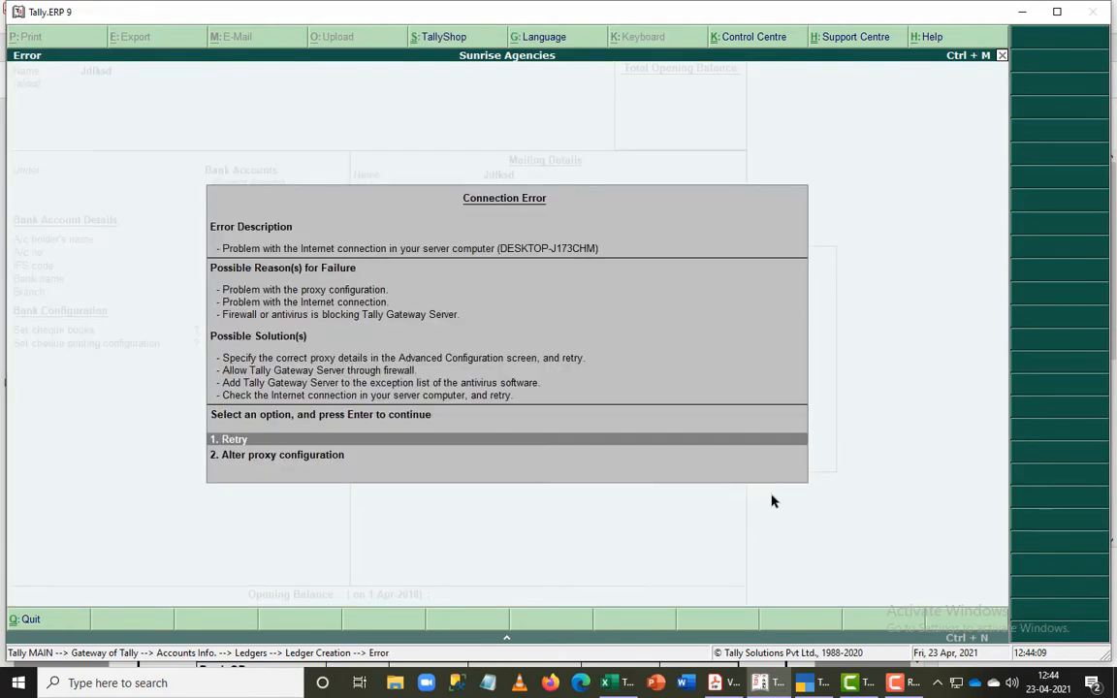
pyautogui.press('Escape')
pyautogui.press('BackSpace')
pyautogui.press('BackSpace')
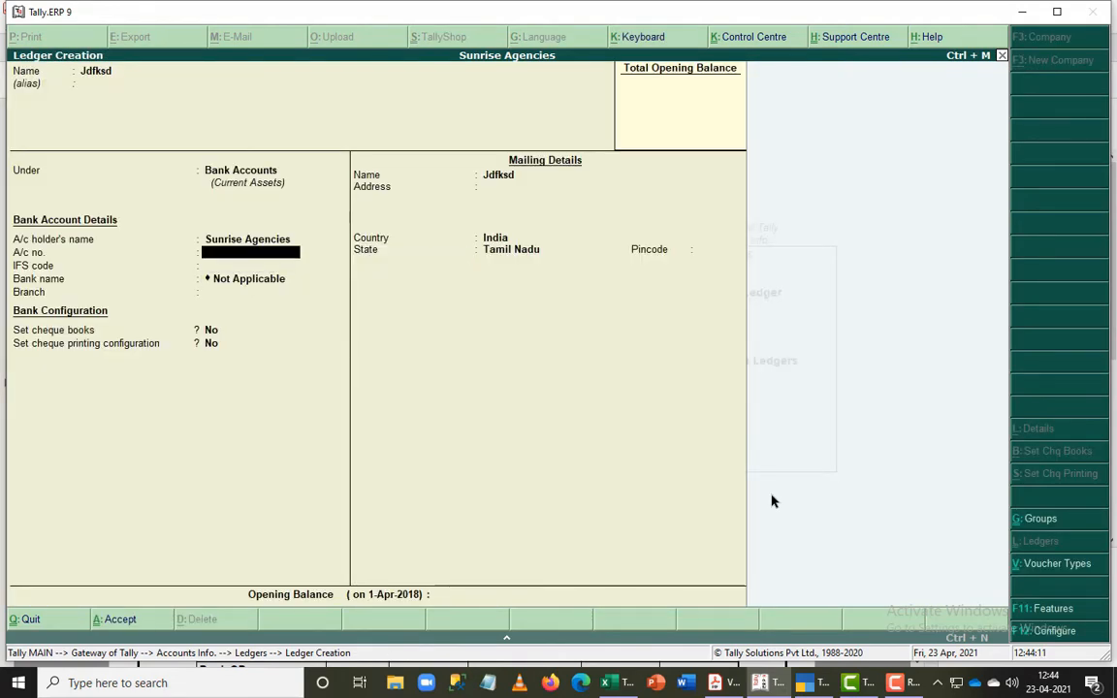
pyautogui.press('BackSpace')
pyautogui.press('BackSpace')
pyautogui.press('BackSpace')
pyautogui.press('Escape')
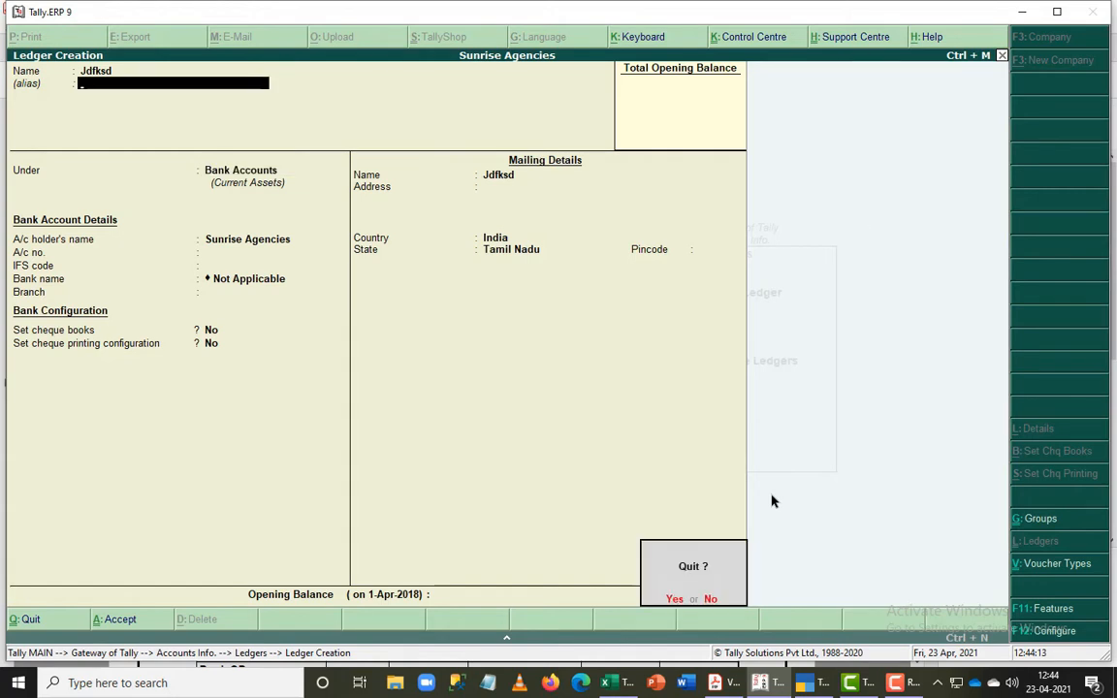
pyautogui.press('Escape')
pyautogui.press('Escape')
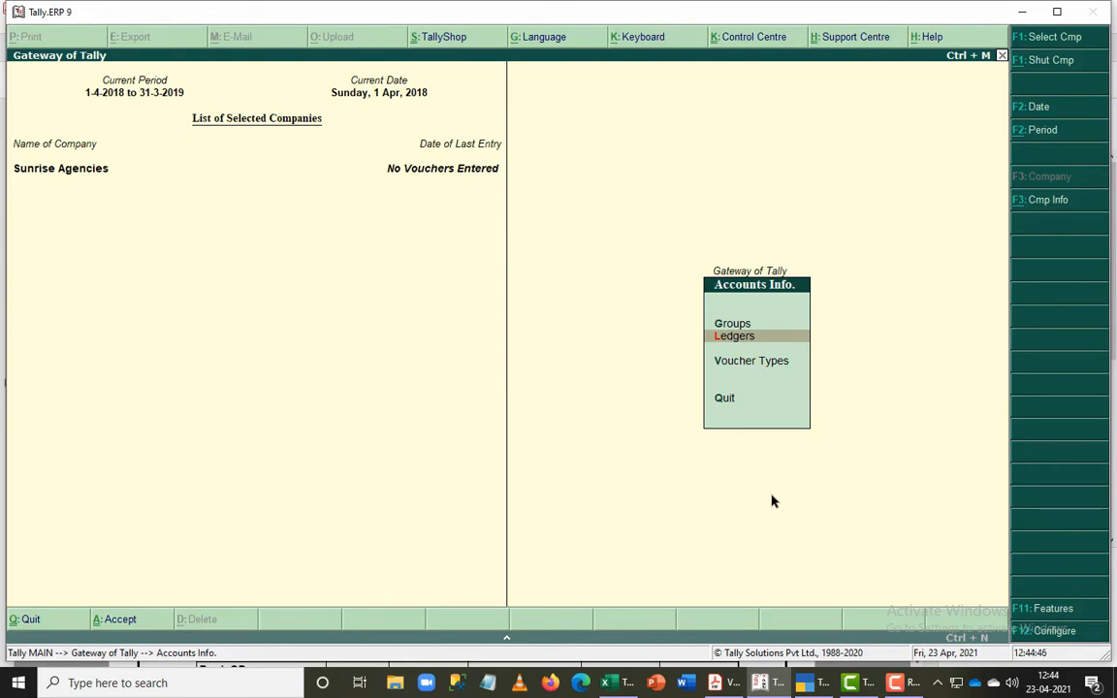
# - Display the multiple-group list for All Items in the accounts information of Sunrise Agencies
pyautogui.press('Up')
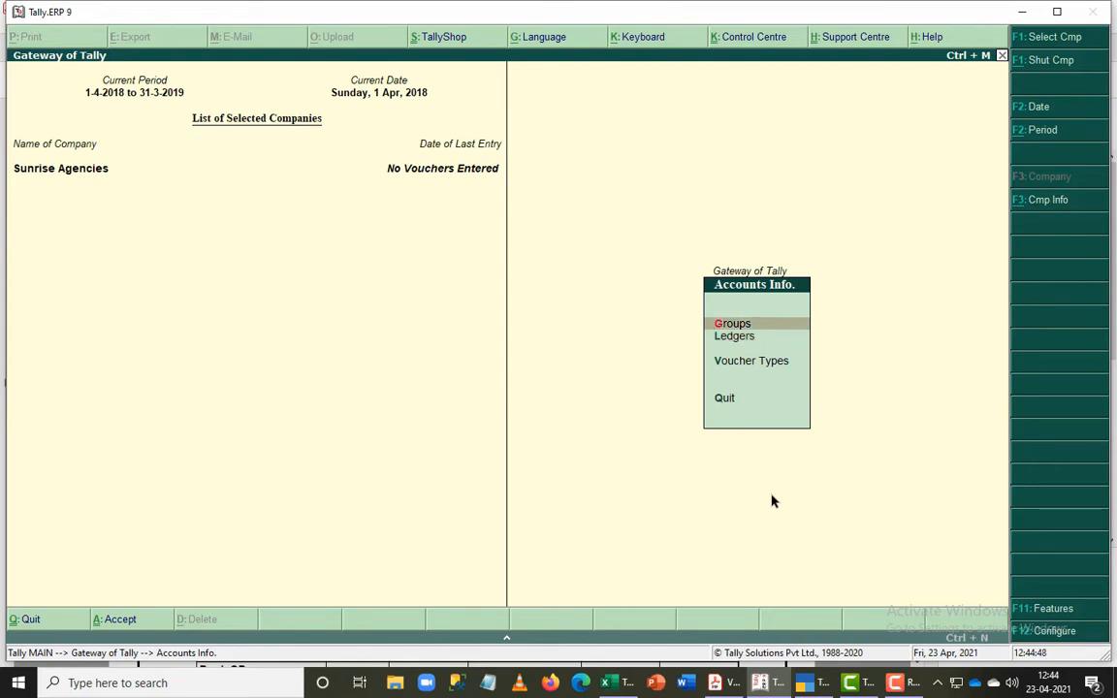
pyautogui.press('Return')
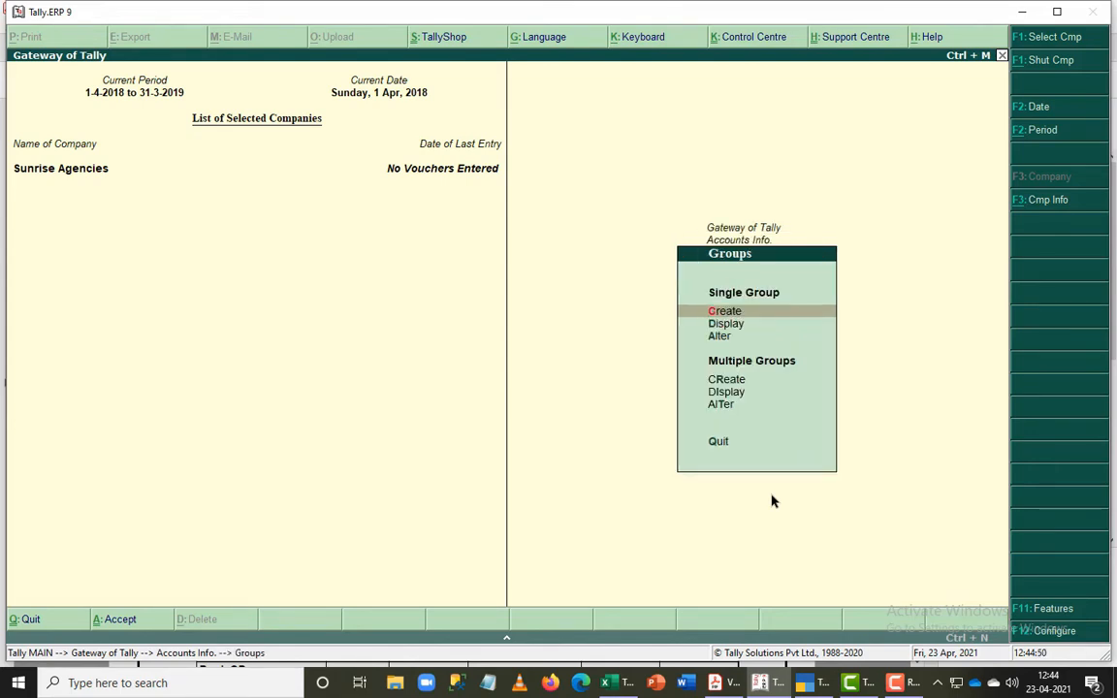
pyautogui.press('Down')
pyautogui.press('Down')
pyautogui.press('Down')
pyautogui.press('Down')
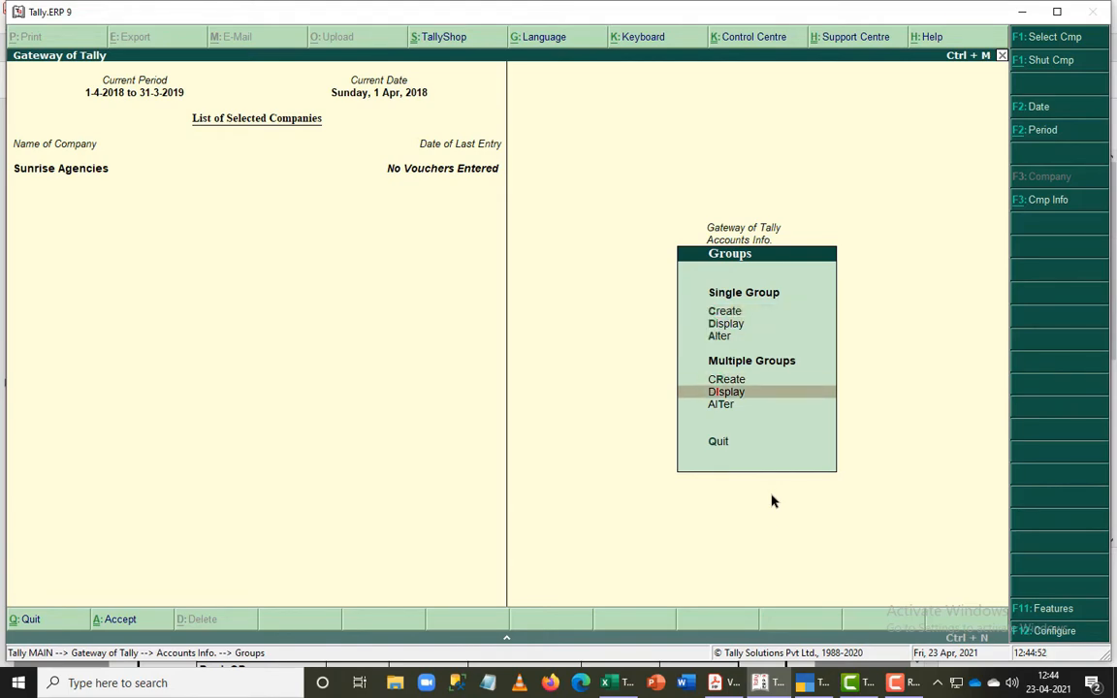
pyautogui.press('Return')
pyautogui.press('Return')
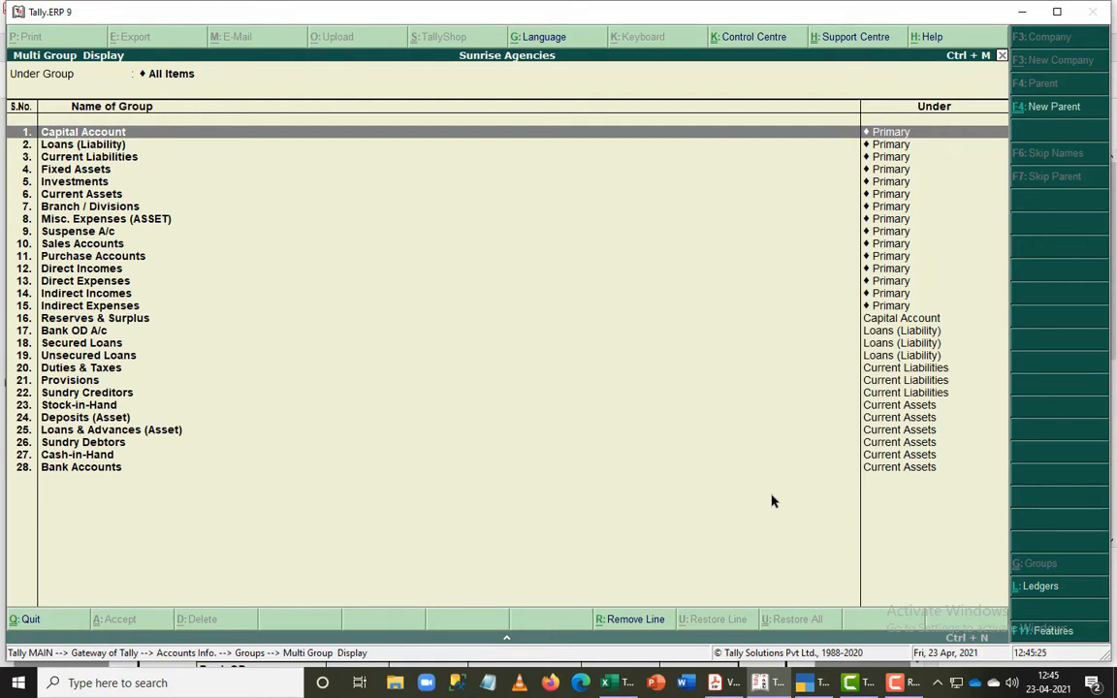
# - Switch to the Tally.ERP 9 Basic PDF in Acrobat Reader and review the predefined primary groups and subgroups on pages 59 and 60
pyautogui.hotkey('alt', 'Tab')
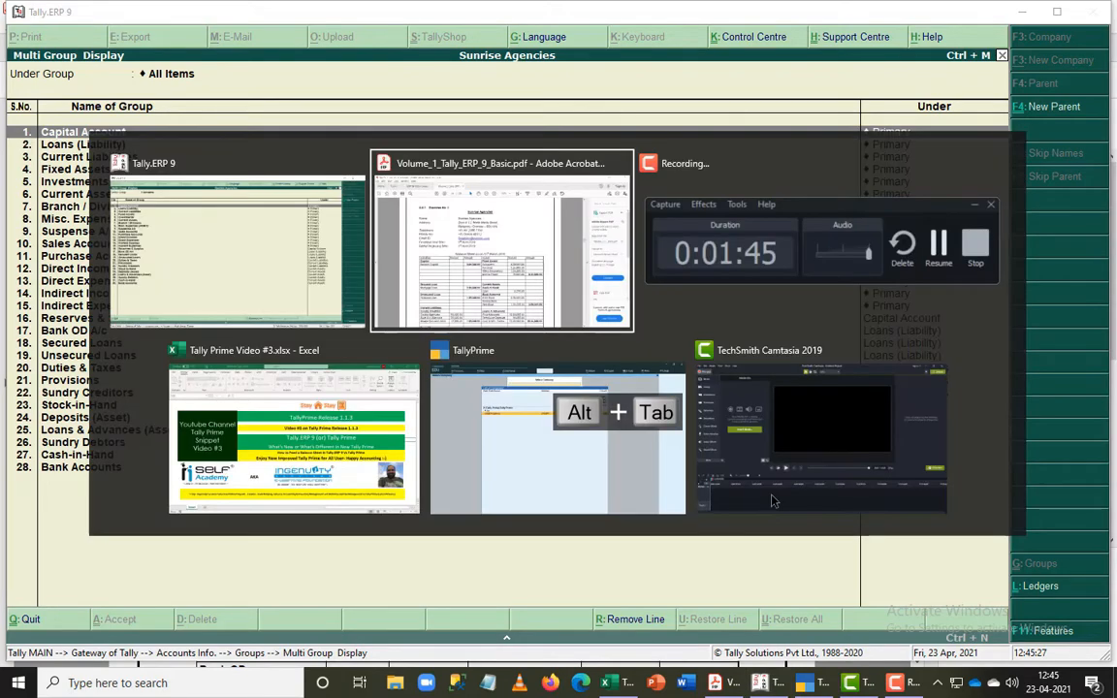
pyautogui.scroll(15, 729, 360)
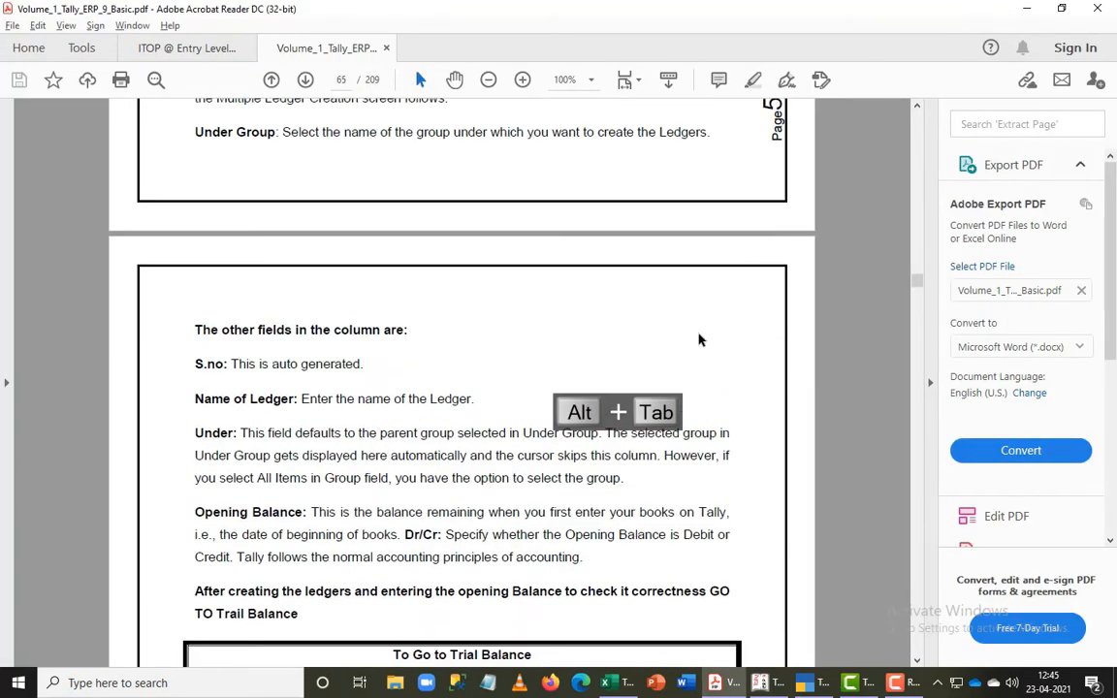
pyautogui.scroll(20, 700, 339)
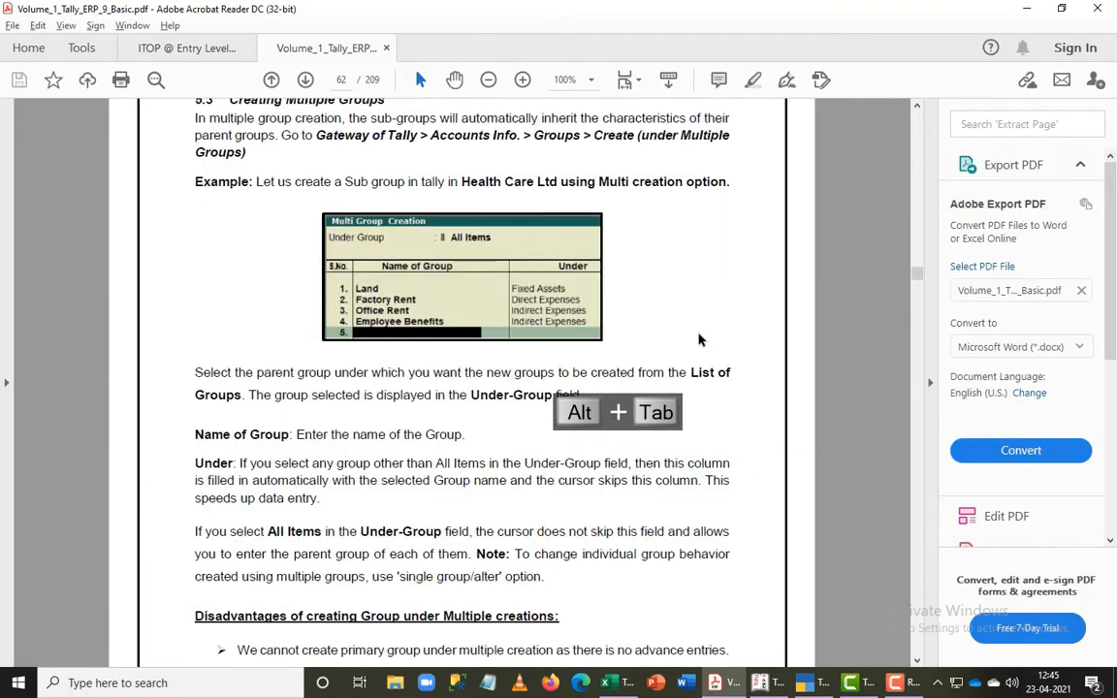
pyautogui.scroll(10, 700, 339)
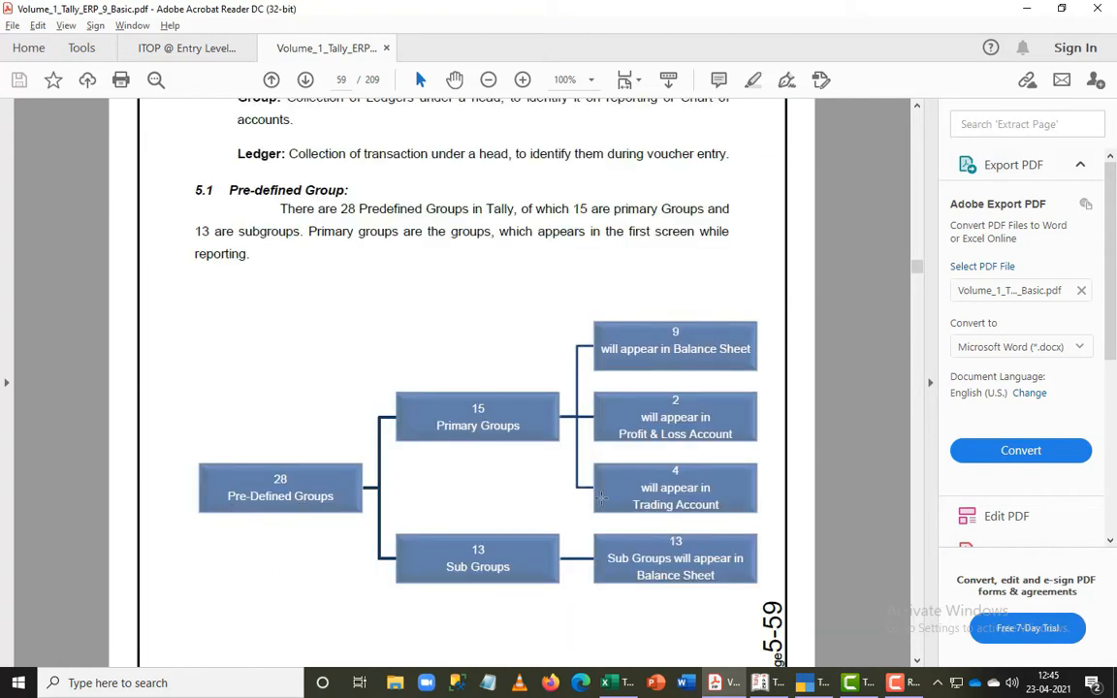
pyautogui.scroll(-1, 572, 477)
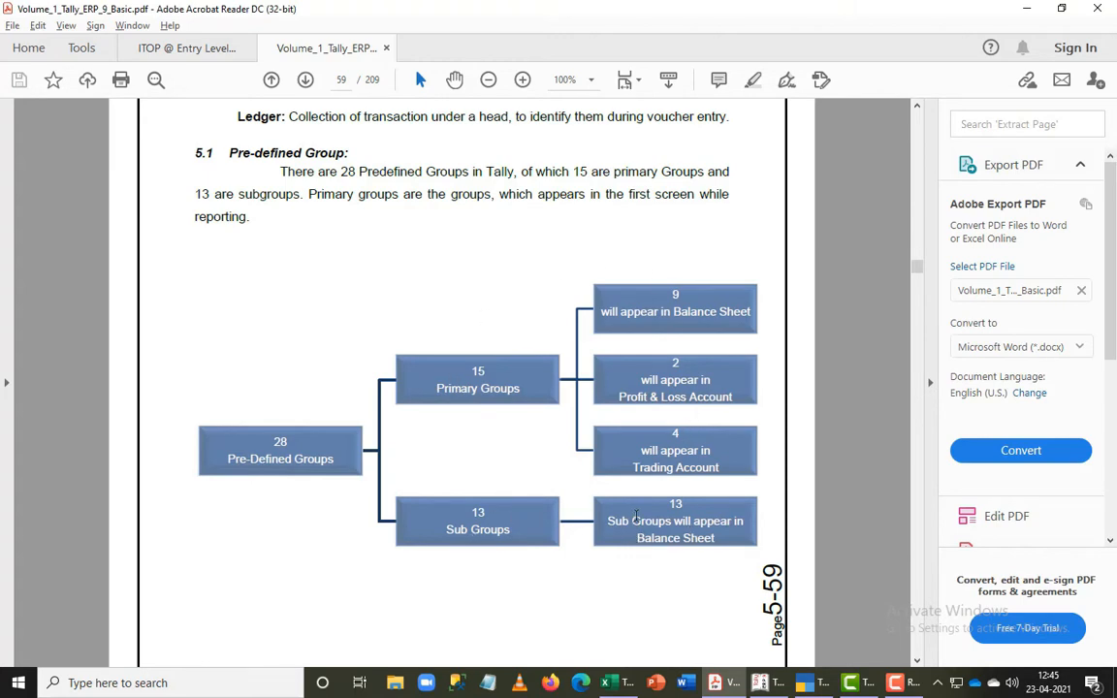
pyautogui.scroll(-4, 645, 499)
pyautogui.scroll(-10, 645, 499)
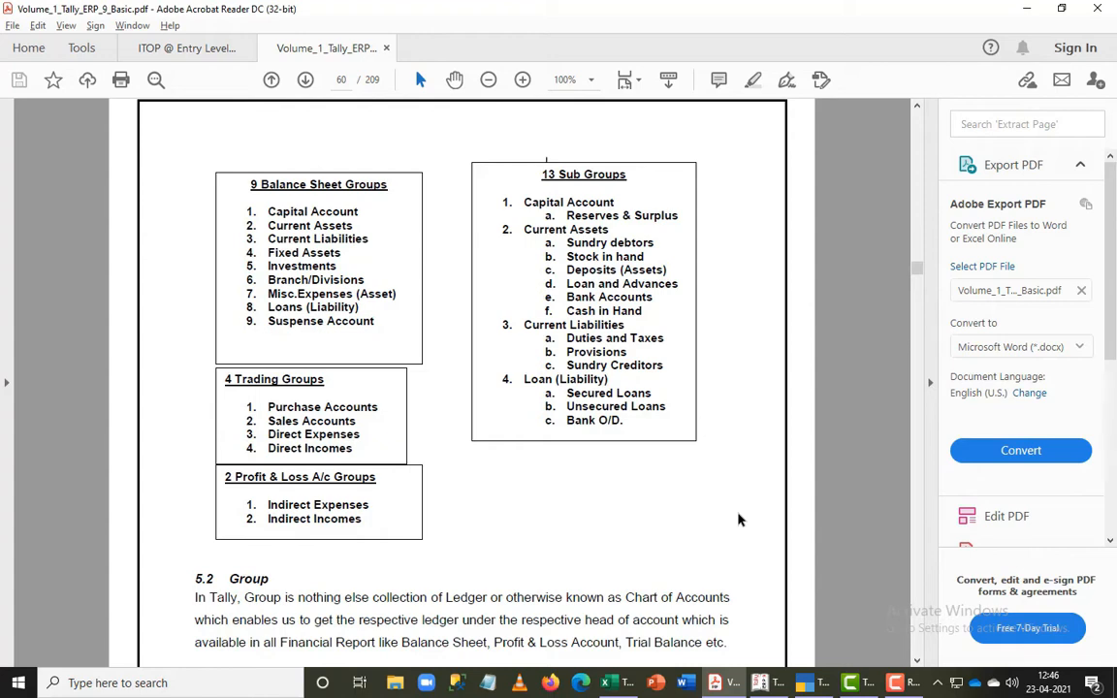
# - Go to the Sunrise Agencies exercise on page 66 of the PDF and examine its balance sheet as on 31st March 2018
pyautogui.scroll(-20, 737, 521)
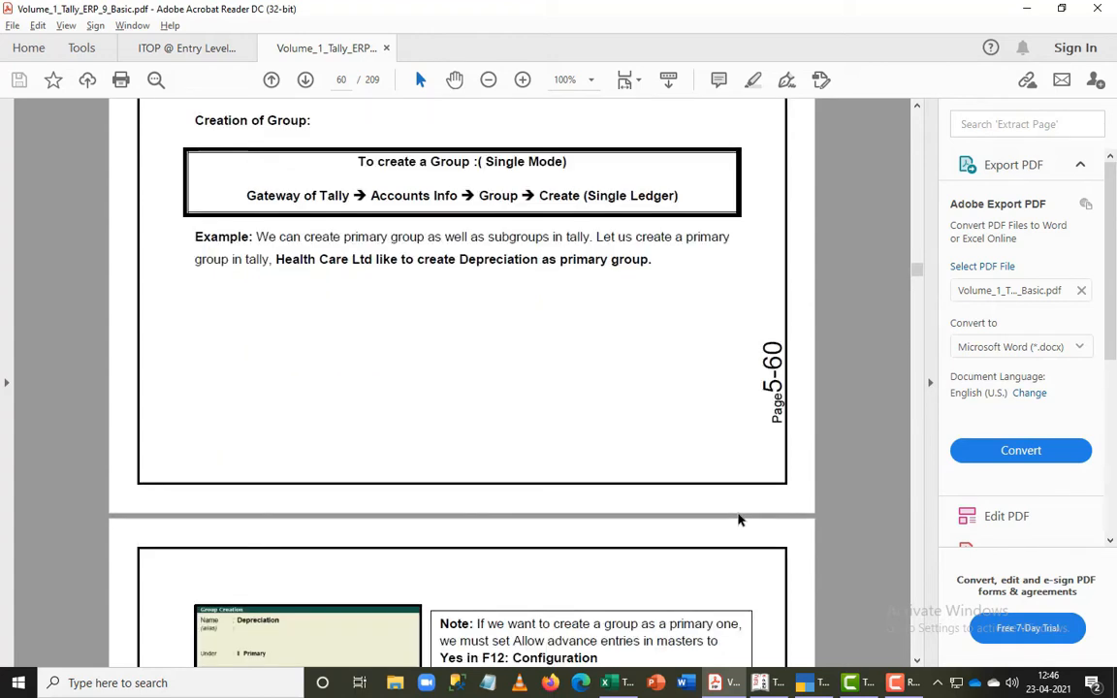
pyautogui.scroll(-20, 737, 521)
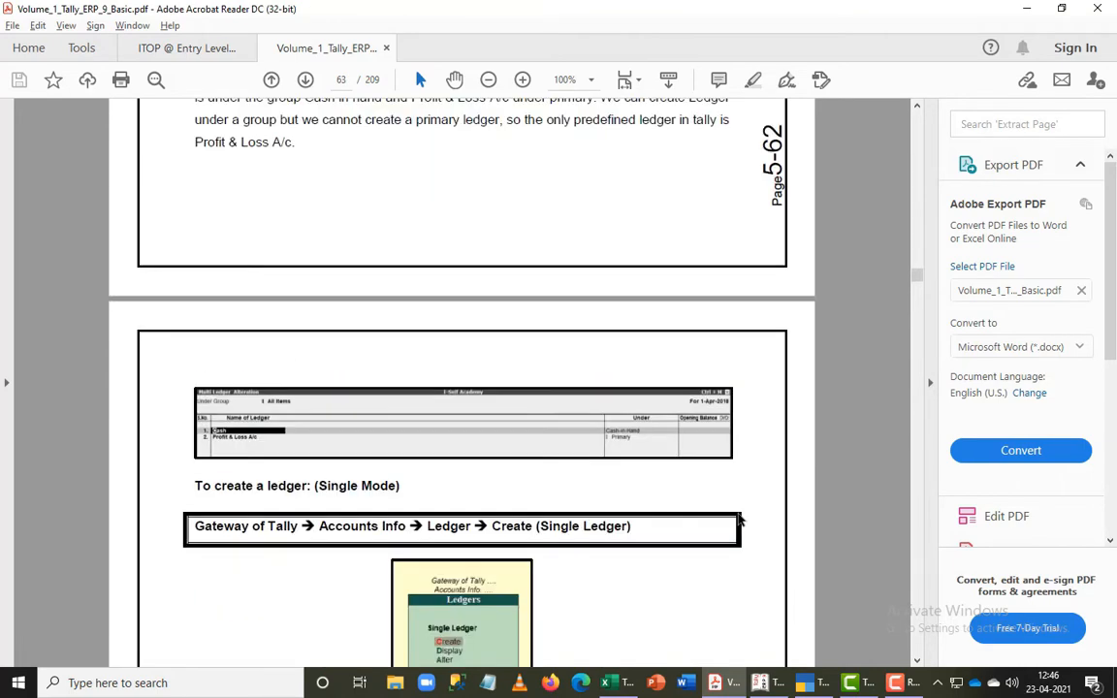
pyautogui.scroll(-20, 737, 520)
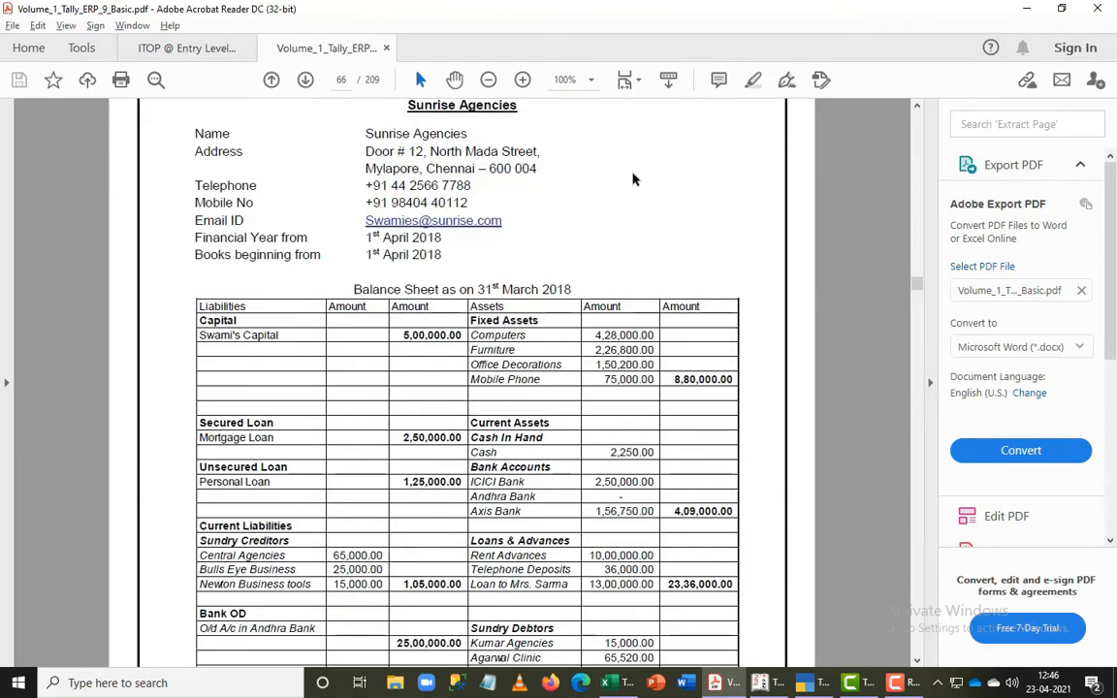
pyautogui.scroll(-3, 771, 381)
pyautogui.scroll(-1, 766, 375)
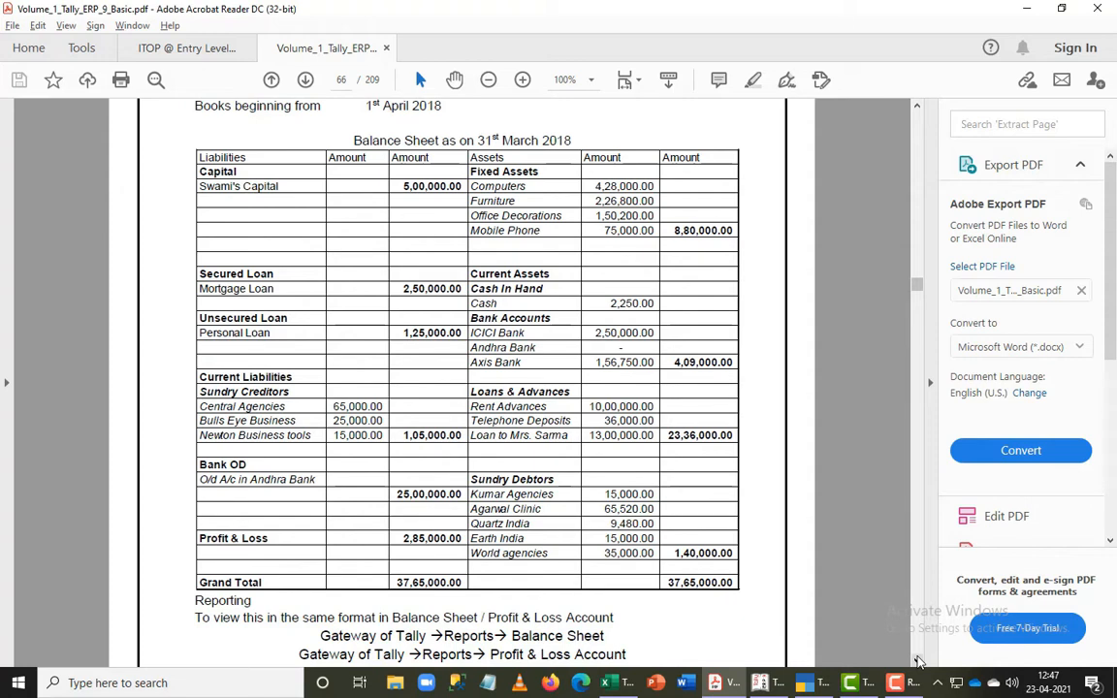
# - Switch back to Tally.ERP 9 and leave the group list to return to the accounts information
pyautogui.hotkey('alt', 'Tab')
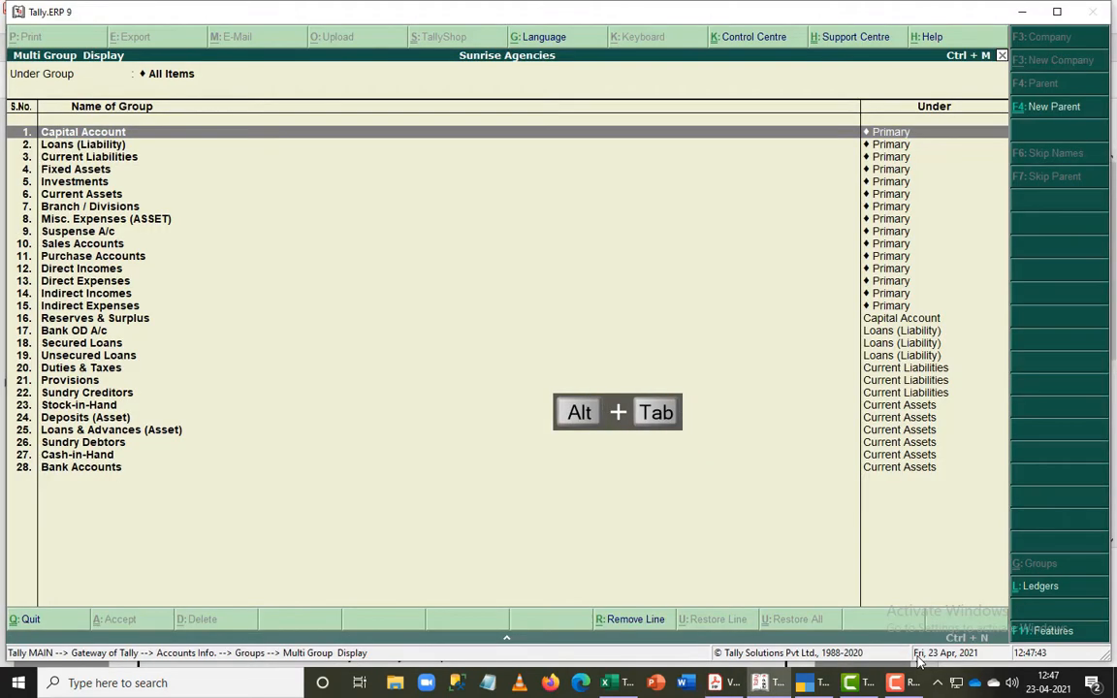
pyautogui.press('Escape')
pyautogui.press('Escape')
pyautogui.press('Escape')
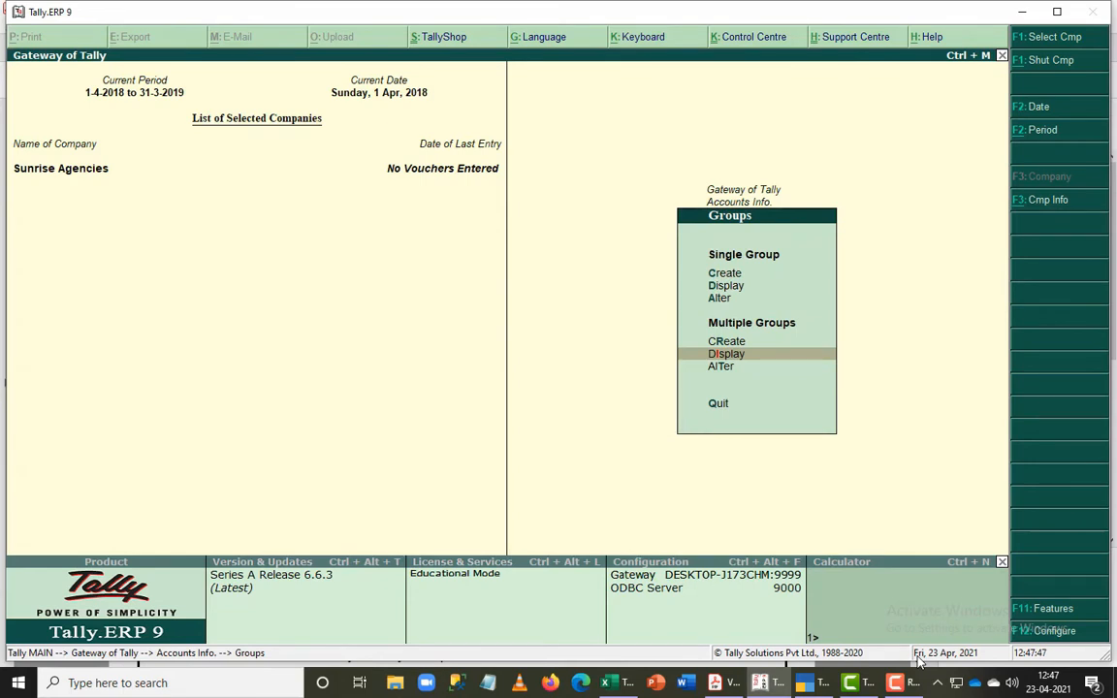
pyautogui.press('Escape')
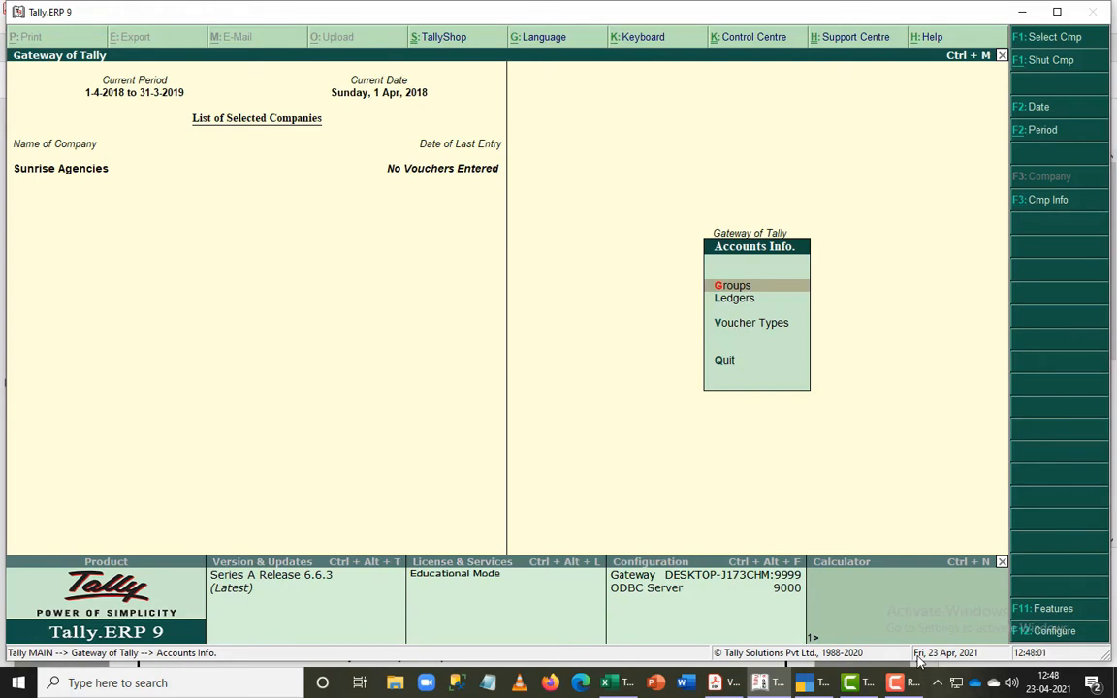
# - Display the multiple-ledger list for All Items to examine the predefined ledgers
pyautogui.press('Down')
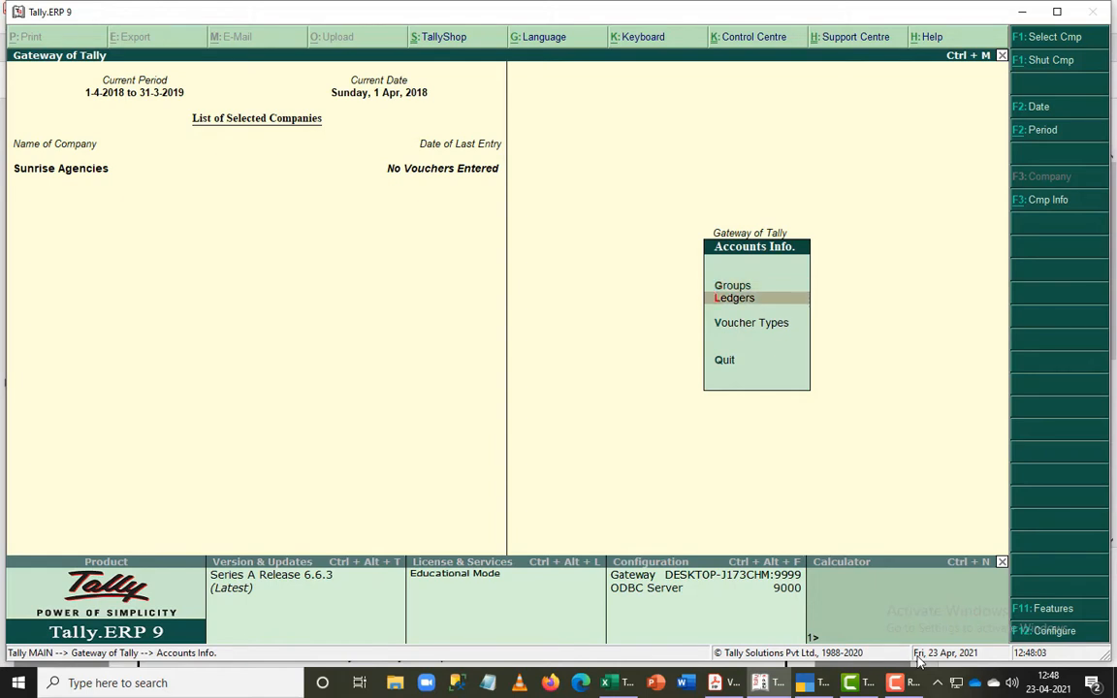
pyautogui.press('Return')
pyautogui.press('Down')
pyautogui.press('Down')
pyautogui.press('Down')
pyautogui.press('Down')
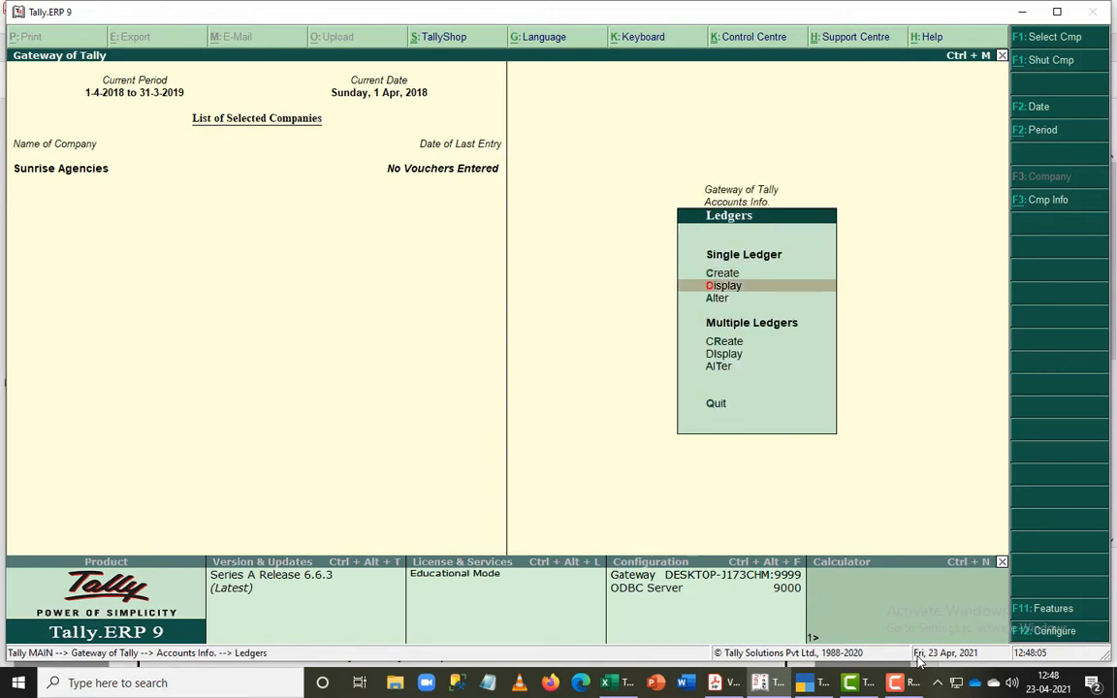
pyautogui.press('Return')
pyautogui.press('Return')
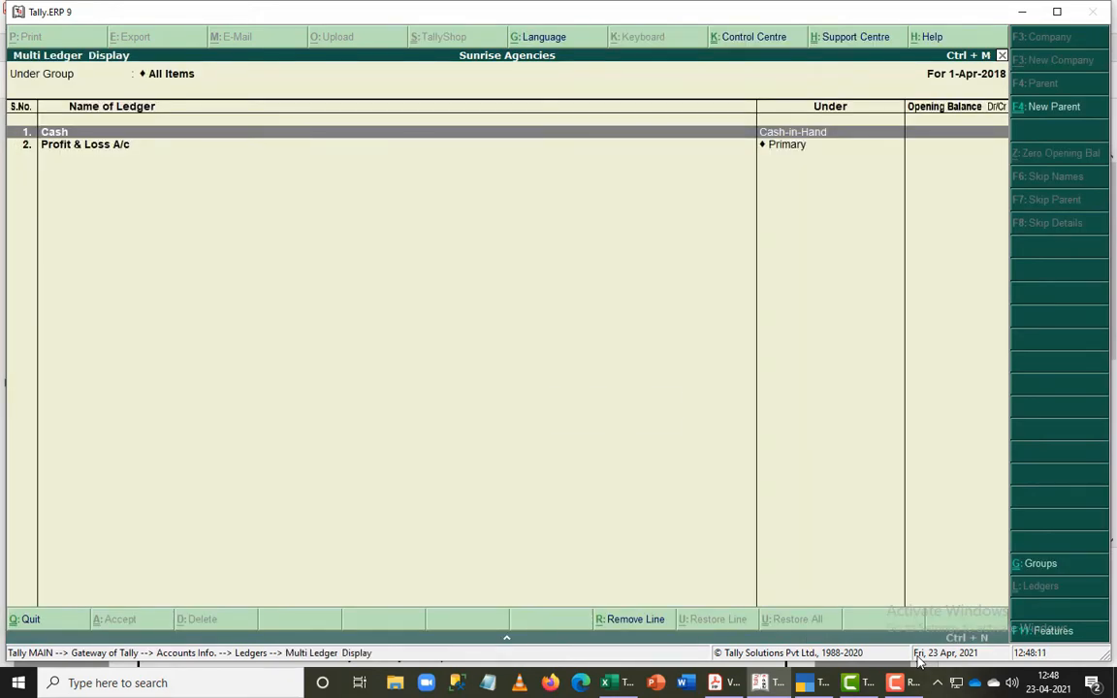
# - Compare the predefined ledgers with the exercise balance sheet in Acrobat Reader, then return to Tally.ERP 9 and close the ledger list
pyautogui.hotkey('alt', 'Tab')
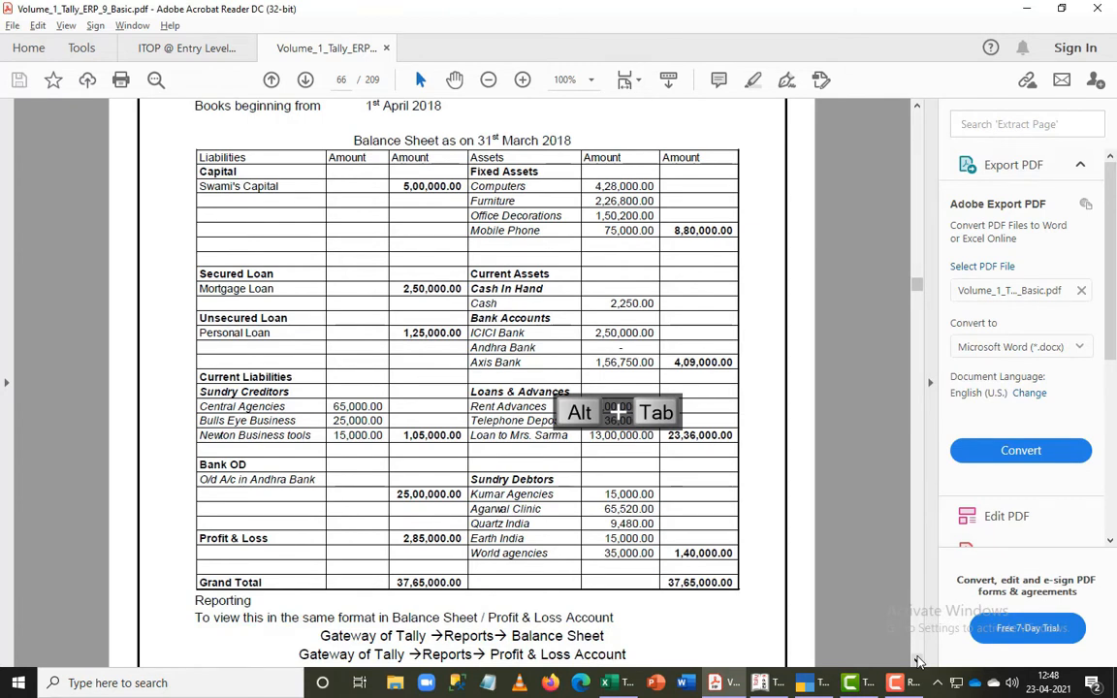
pyautogui.hotkey('alt', 'Tab')
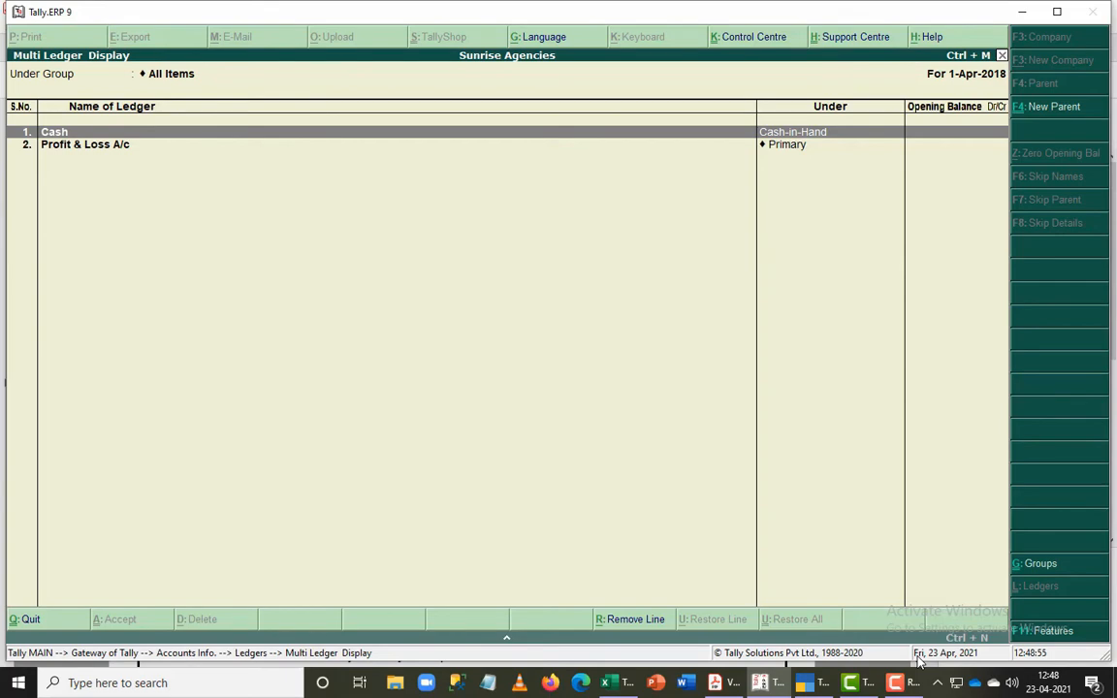
pyautogui.hotkey('alt', 'Tab')
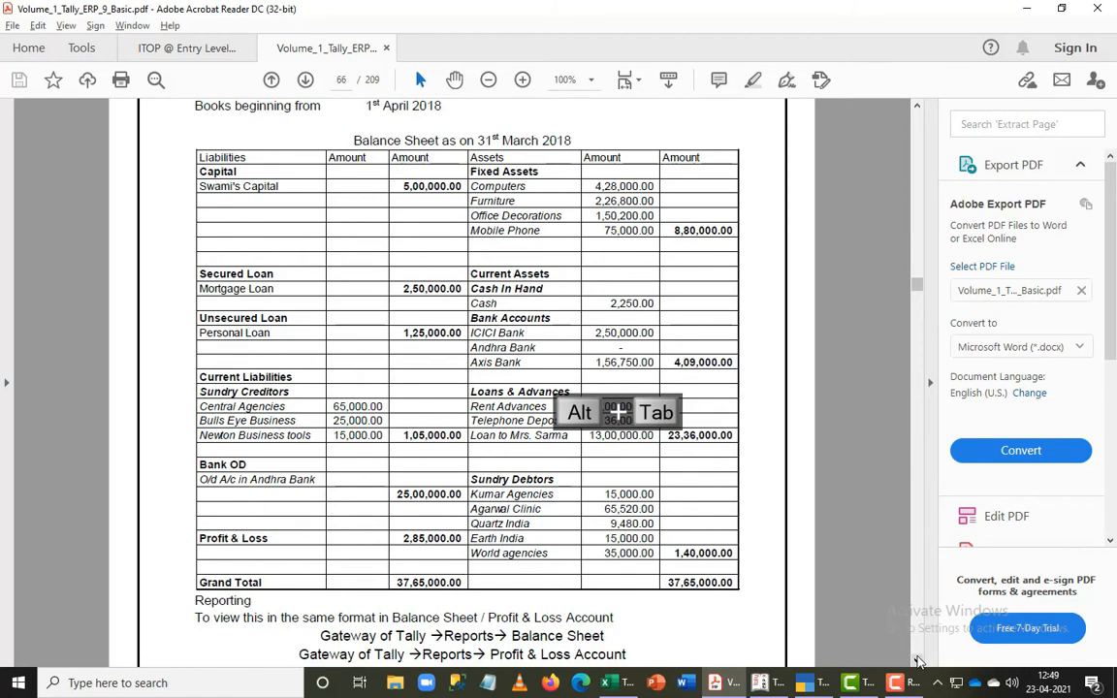
pyautogui.hotkey('alt', 'Tab')
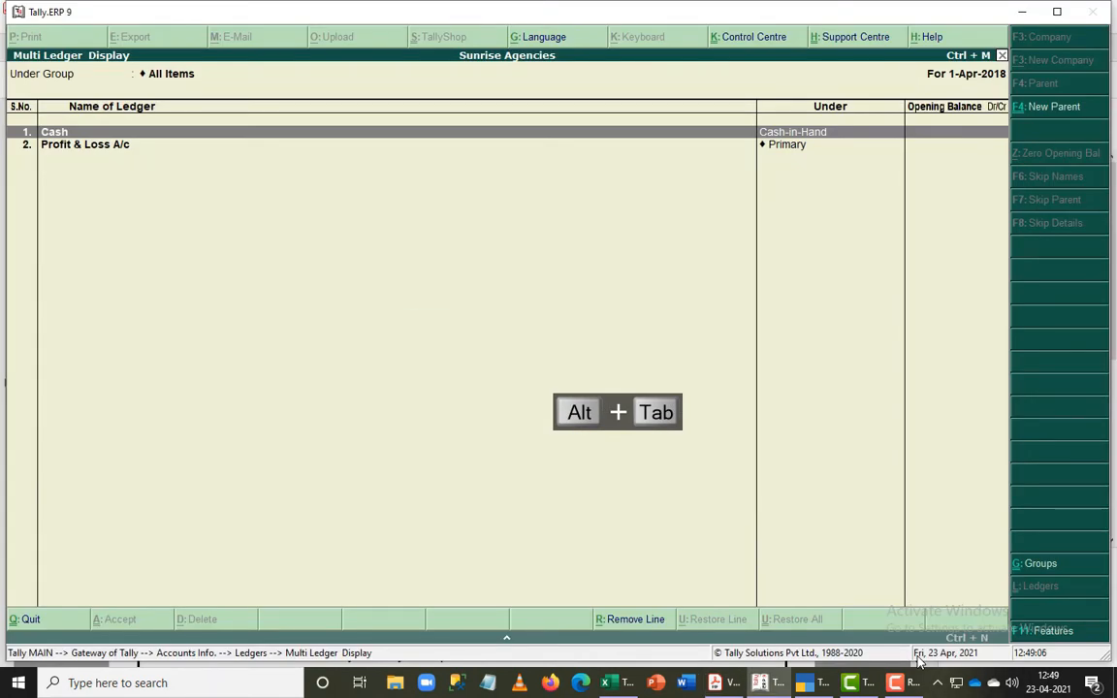
pyautogui.press('Escape')
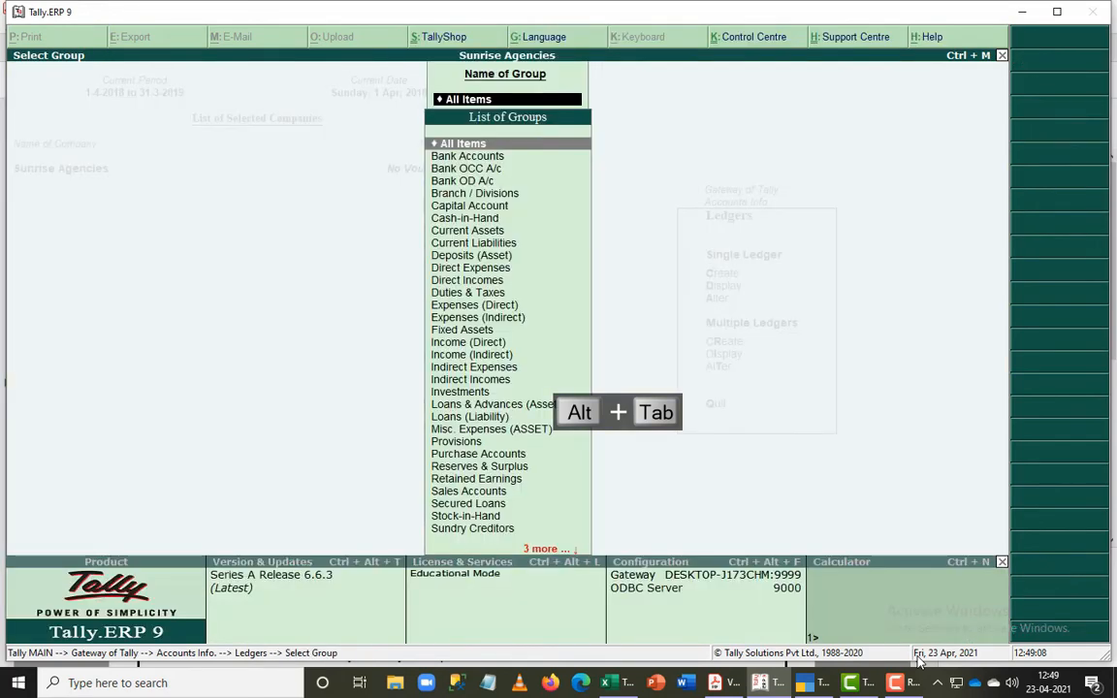
# - Leave the group selection, check the exercise balance sheet in Acrobat Reader and return to Tally.ERP 9
pyautogui.press('Escape')
pyautogui.press('Escape')
pyautogui.hotkey('alt', 'Tab')
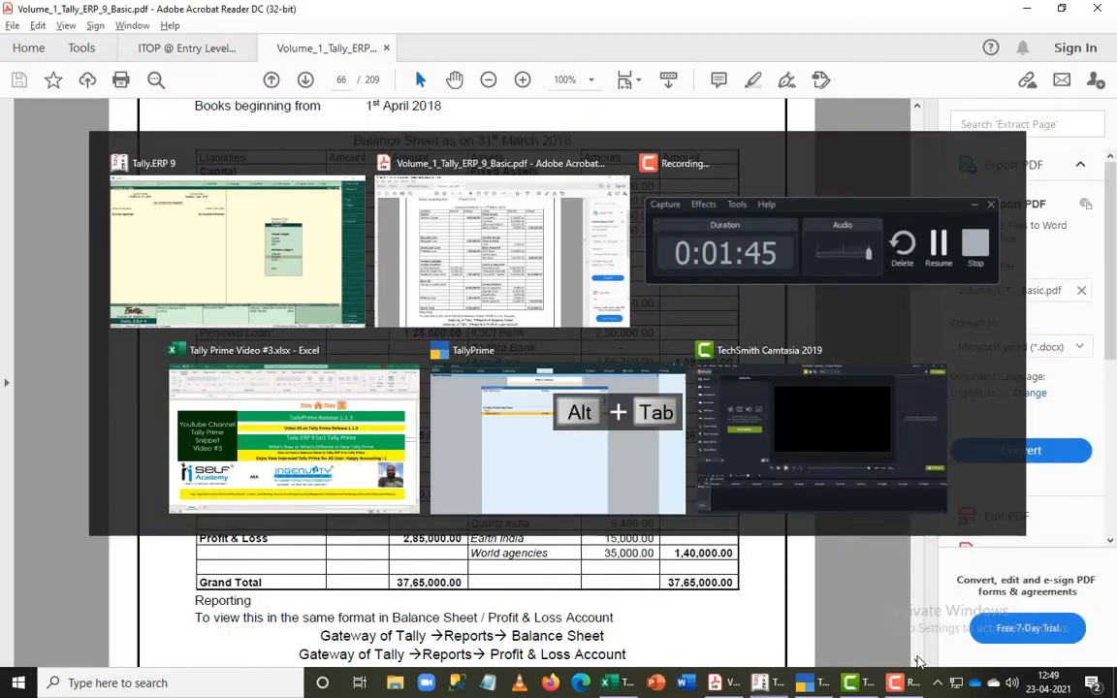
pyautogui.hotkey('alt', 'Tab')
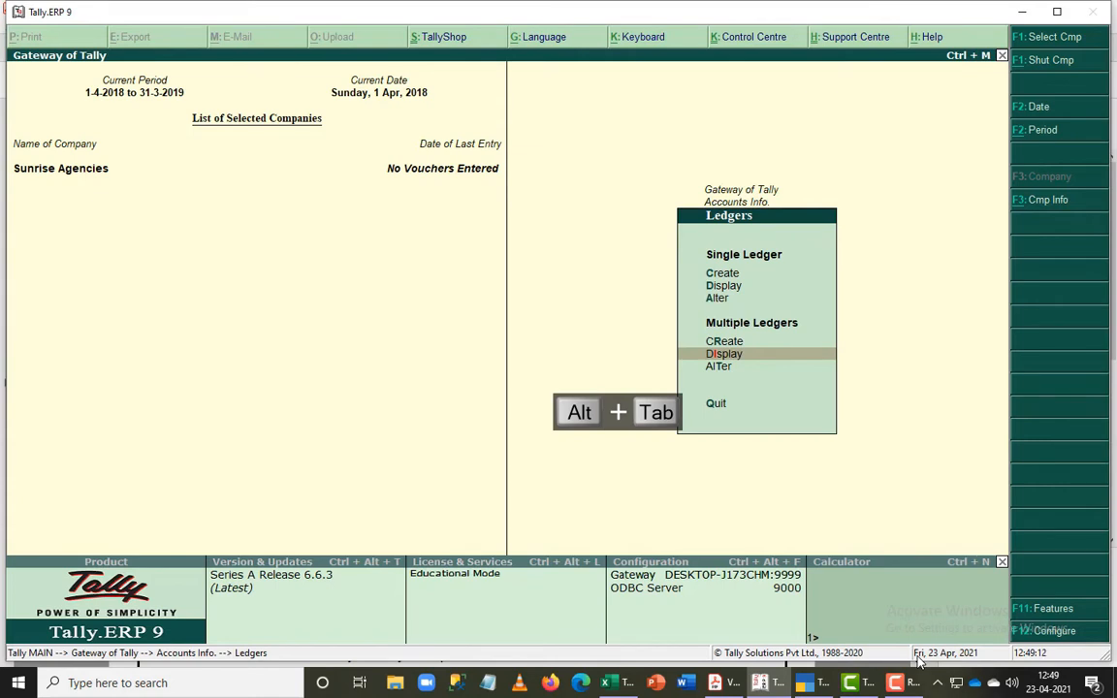
# - Open the predefined Cash ledger for single-ledger alteration
pyautogui.press('Up')
pyautogui.press('Up')
pyautogui.press('Up')
pyautogui.press('Down')
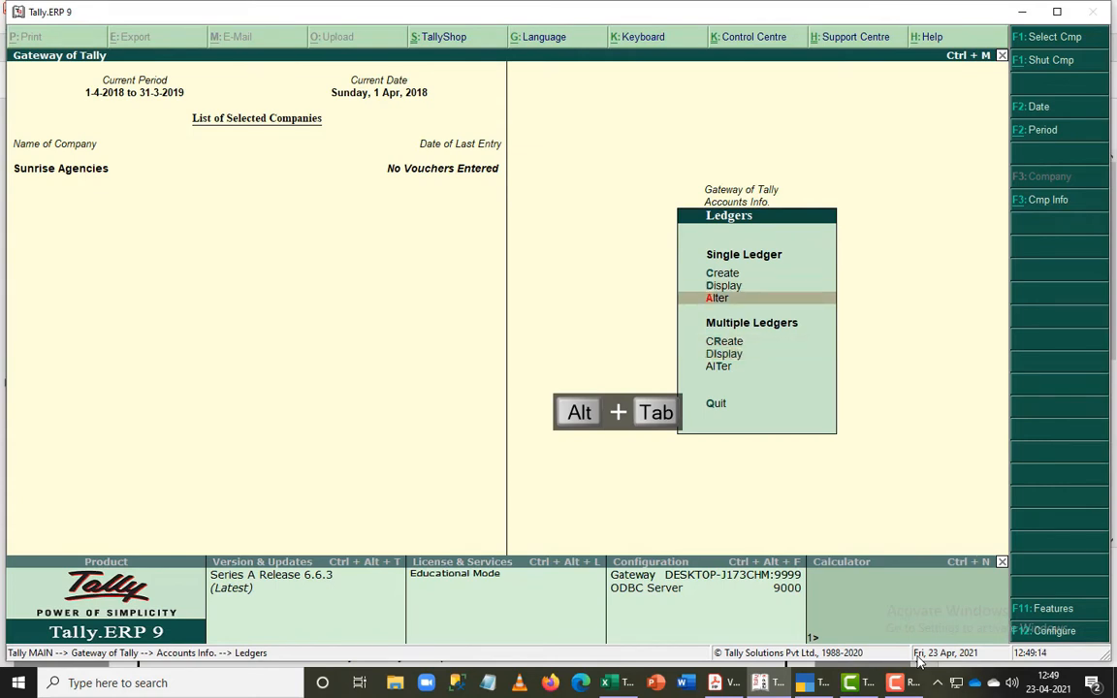
pyautogui.press('Return')
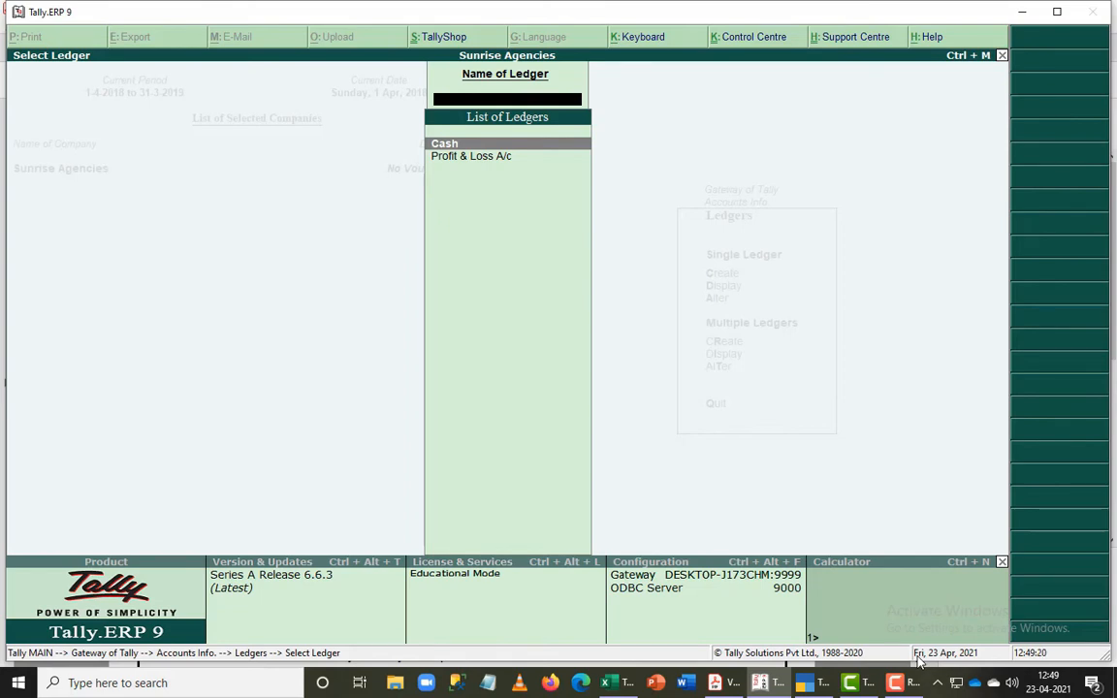
pyautogui.press('Return')
# - Look up the Cash amount in the balance sheet in Acrobat Reader, then return to the ledger in Tally.ERP 9
pyautogui.hotkey('alt', 'Tab')
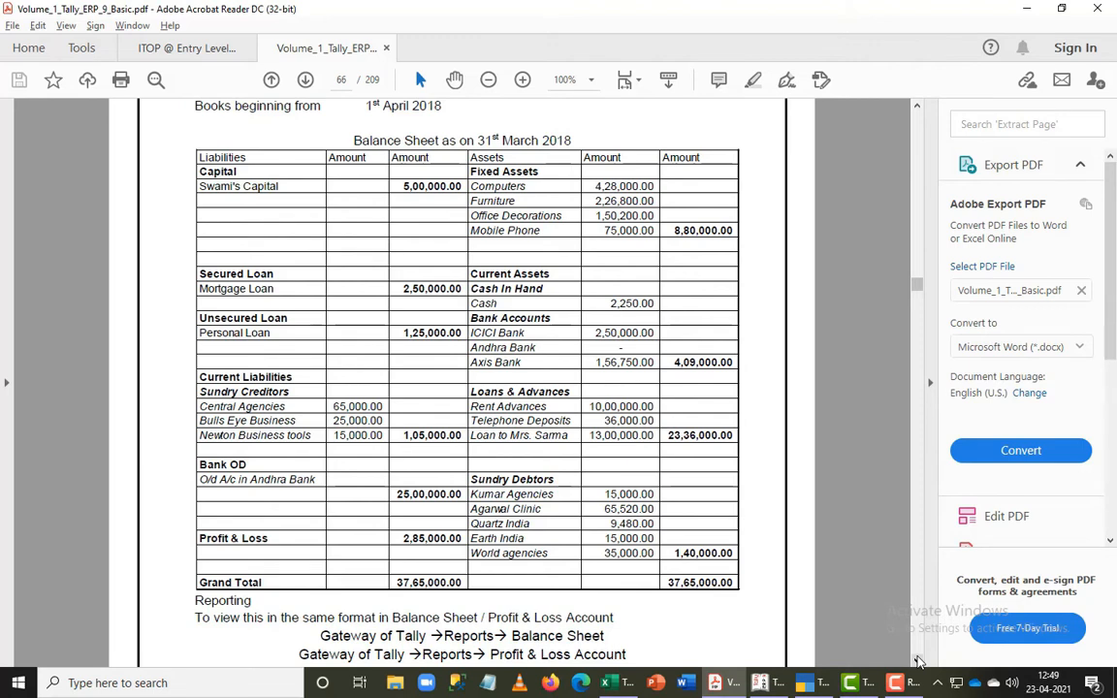
pyautogui.hotkey('alt', 'Tab')
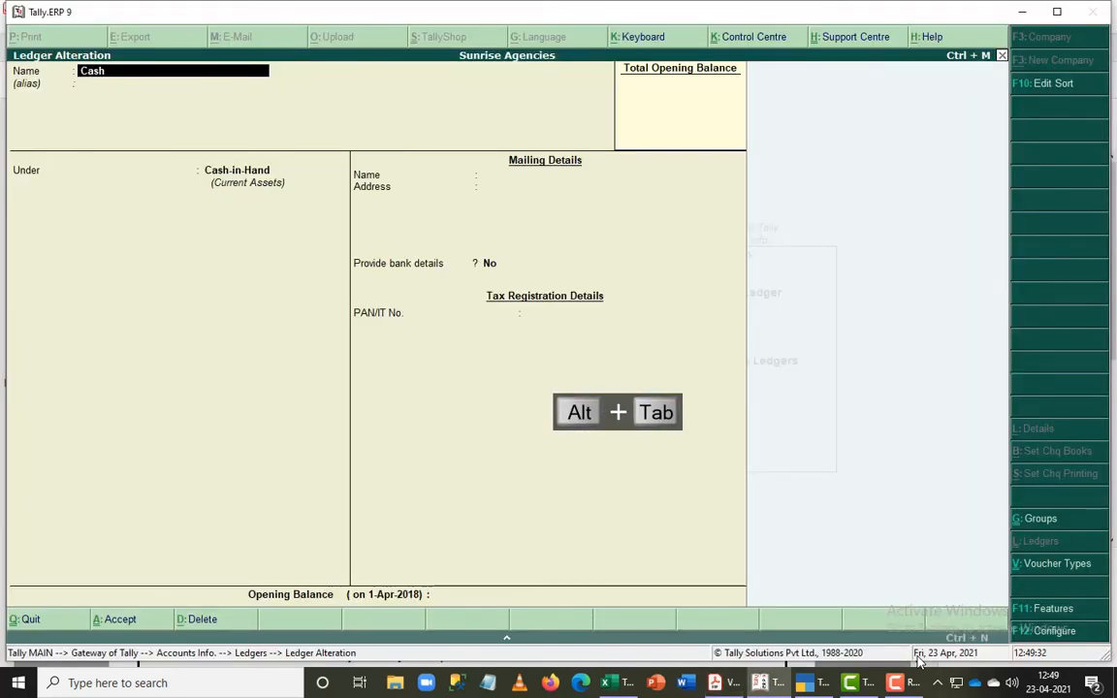
pyautogui.hotkey('alt', 'Tab')
pyautogui.hotkey('alt', 'Tab')
pyautogui.press('F9')
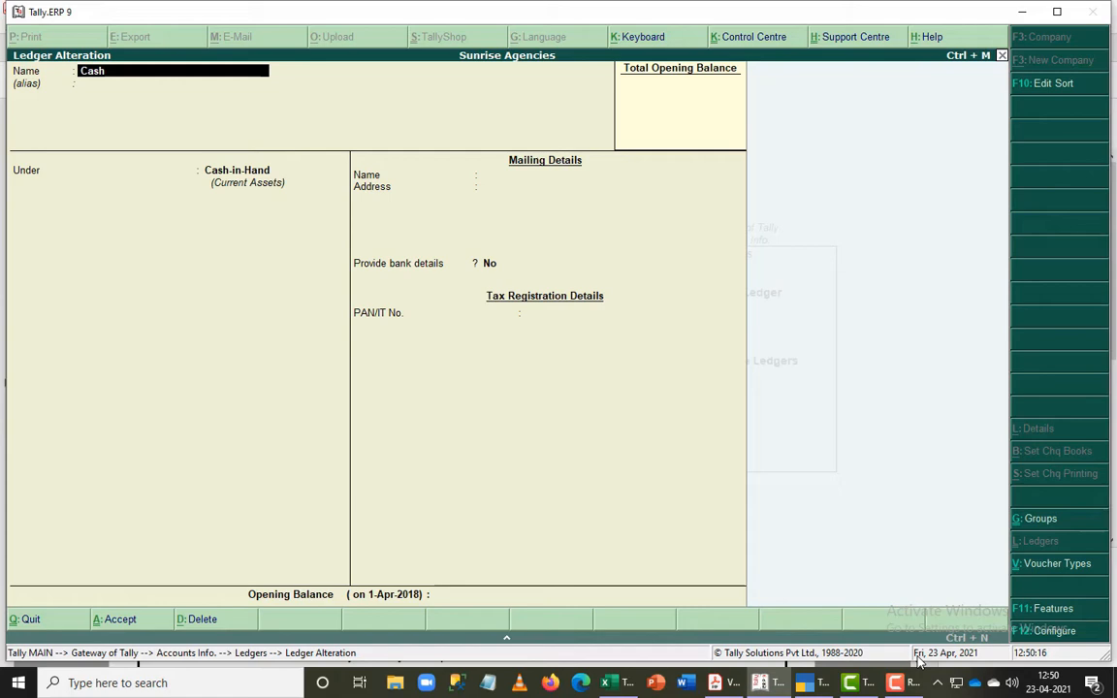
# - Set the Cash ledger's opening balance to 2,250 Dr, keeping it under Cash-in-Hand, and save the ledger
pyautogui.press('Return')
pyautogui.press('Return')
pyautogui.press('Return')
pyautogui.press('Return')
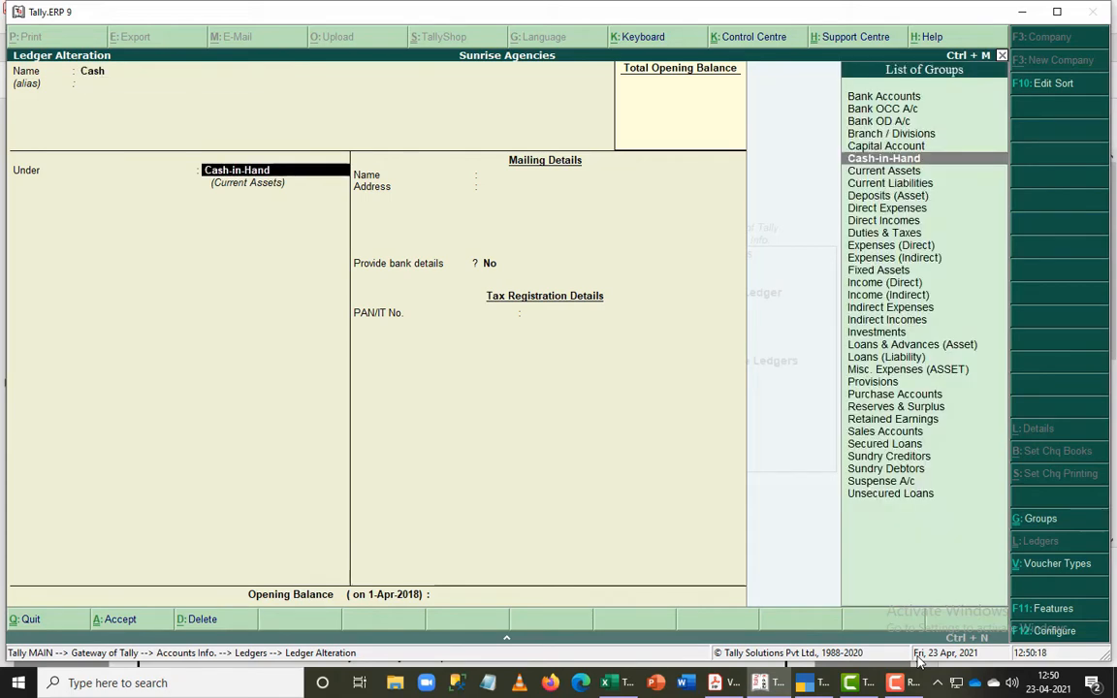
pyautogui.hotkey('ctrl', 'Home')
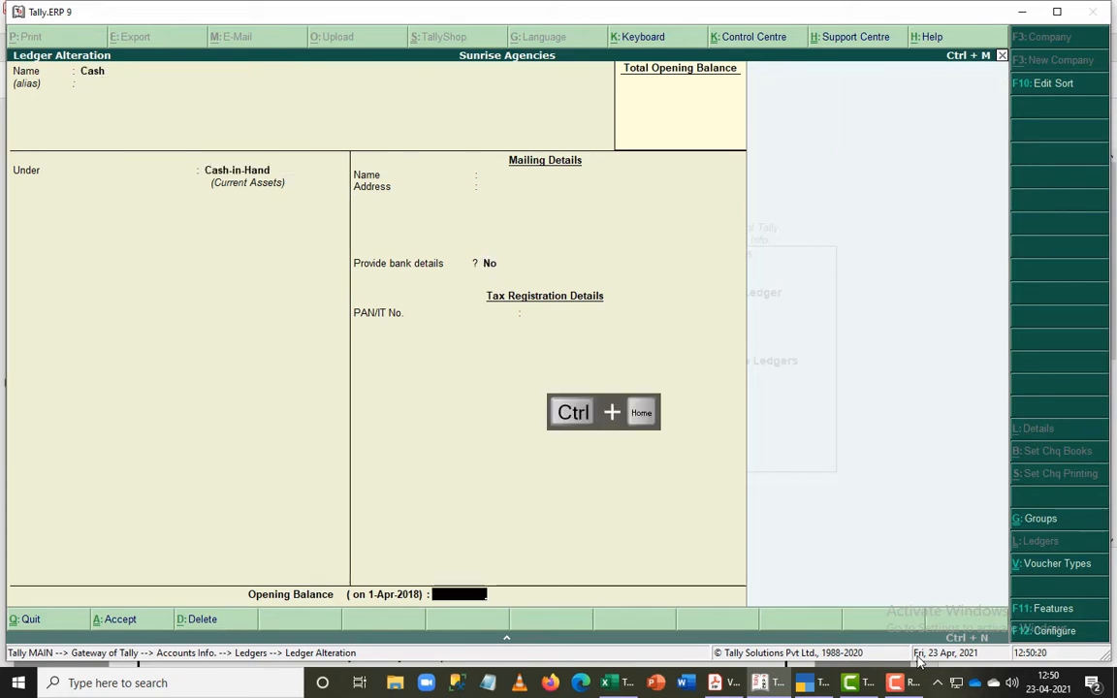
pyautogui.hotkey('ctrl', 'End')
pyautogui.hotkey('ctrl', 'Home')
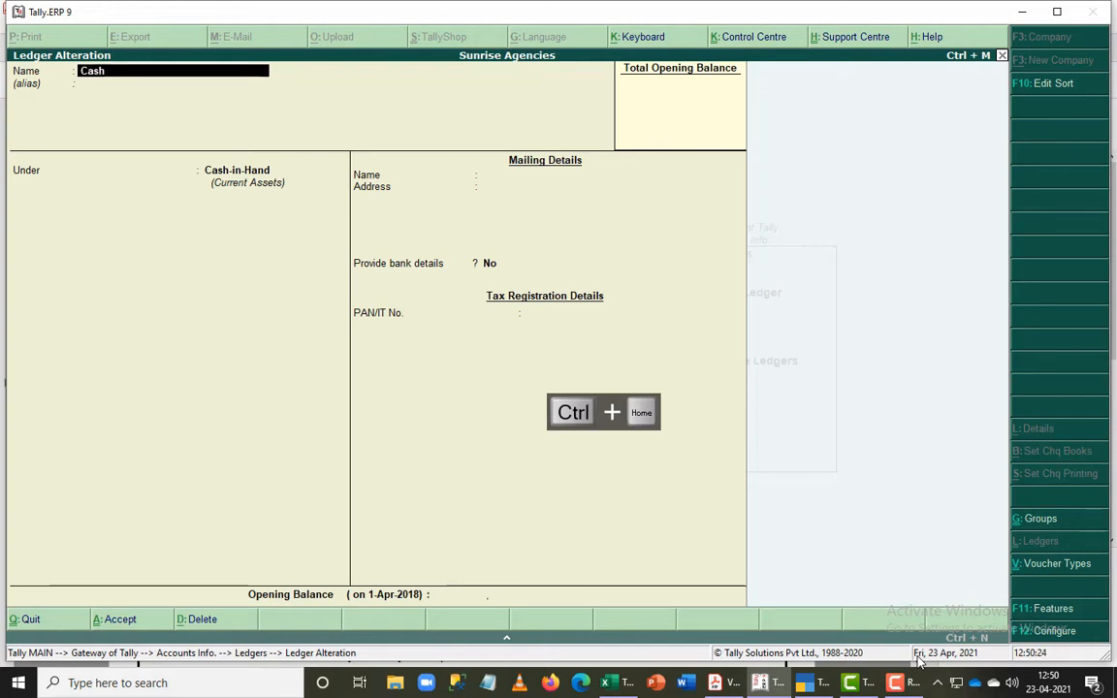
pyautogui.hotkey('ctrl', 'End')
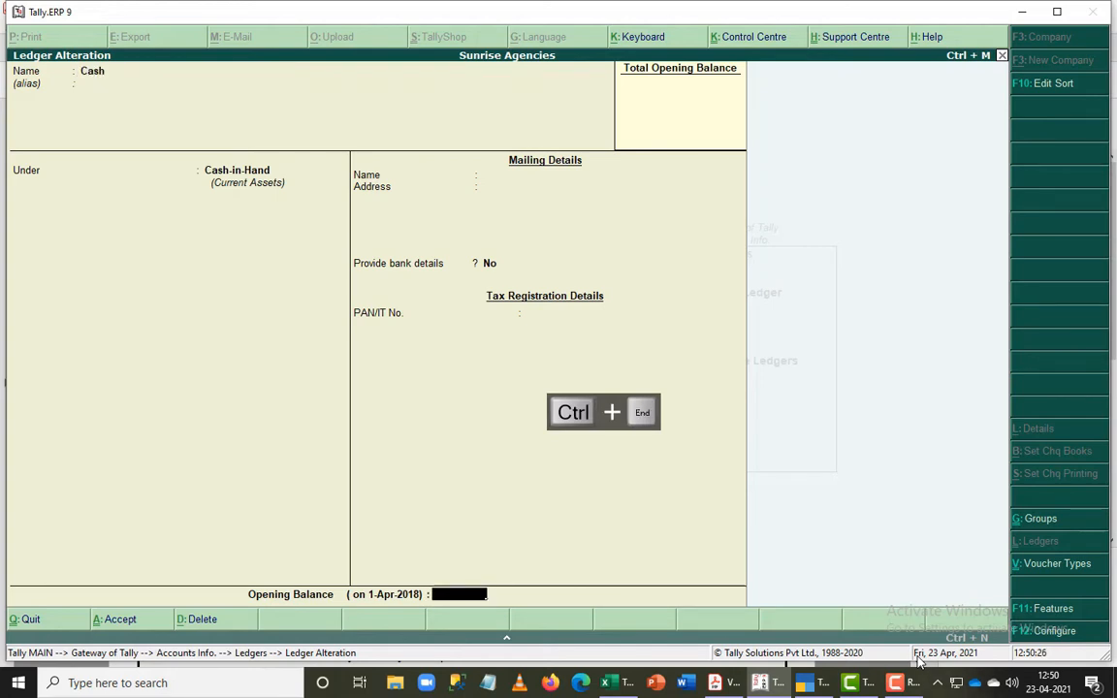
pyautogui.hotkey('ctrl', 'Home')
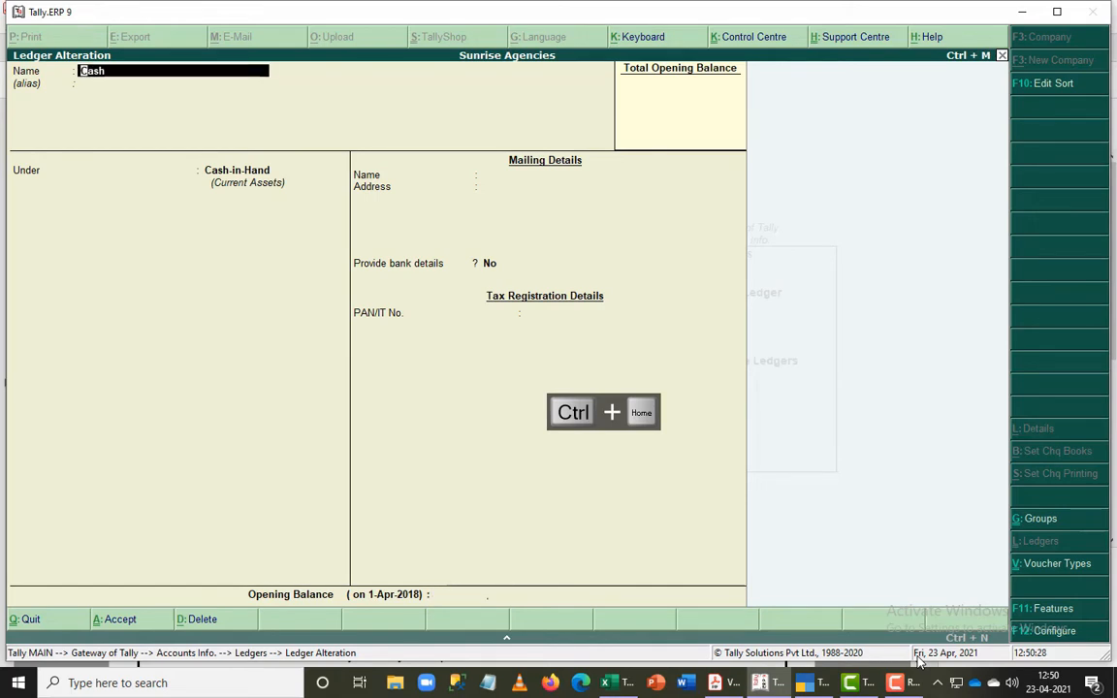
pyautogui.hotkey('ctrl', 'End')
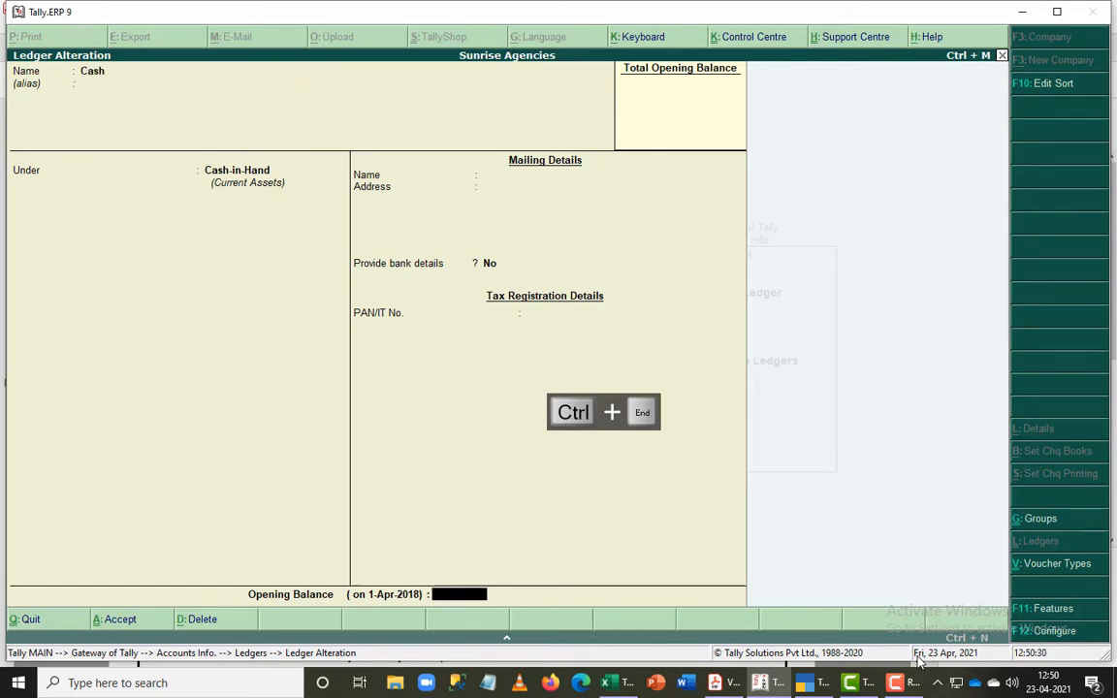
pyautogui.write('2250')
pyautogui.press('Return')
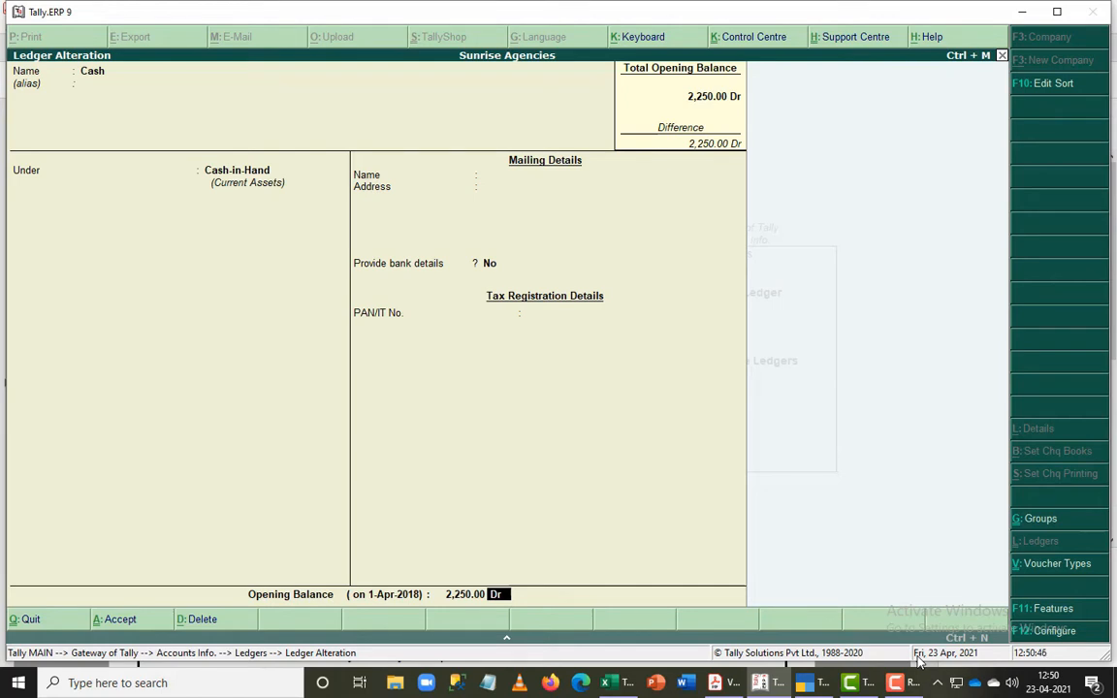
pyautogui.press('Return')
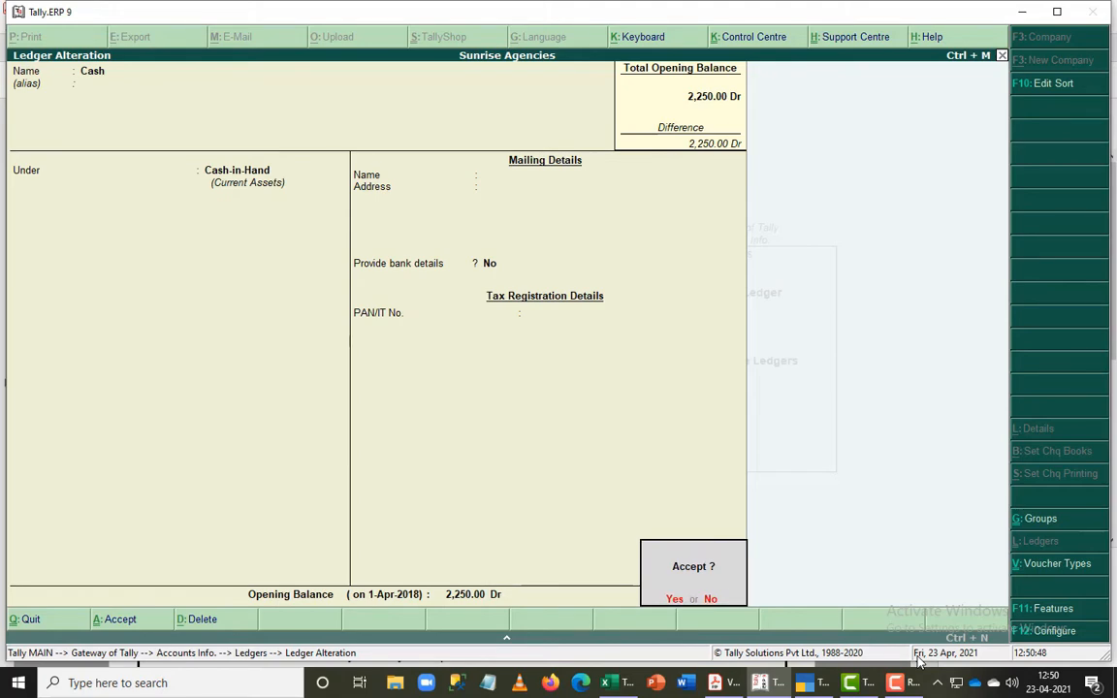
pyautogui.press('Return')
# - Alter the Profit & Loss A/c ledger to an opening balance of 2,85,000 Cr, as in the PDF balance sheet, and save it
pyautogui.press('Down')
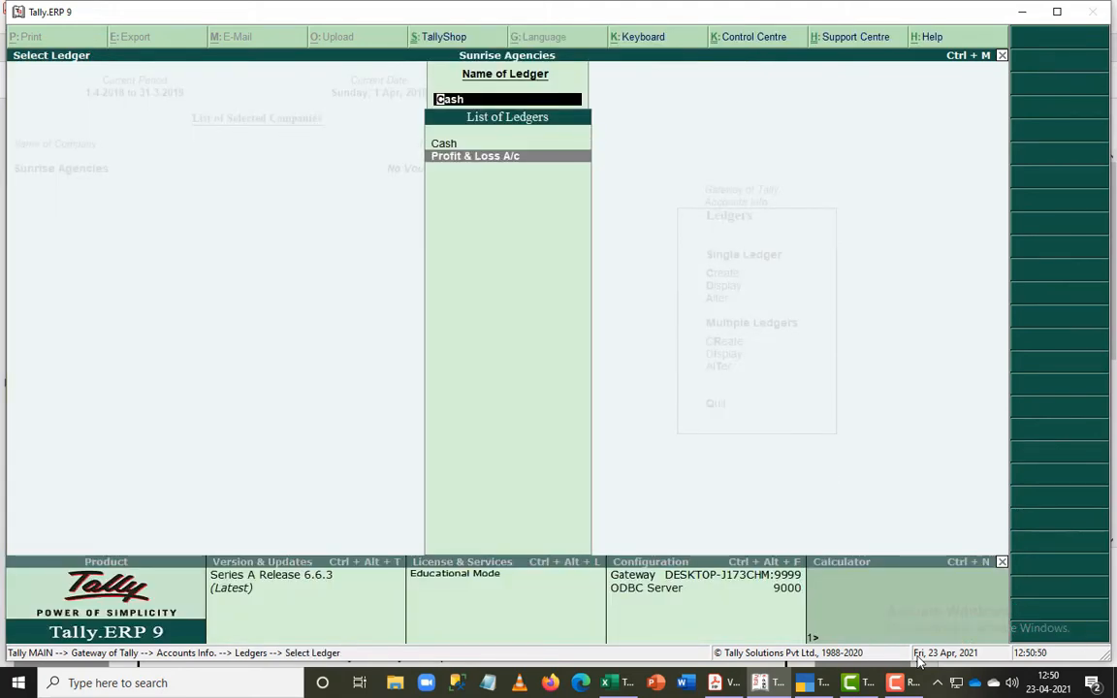
pyautogui.press('Return')
pyautogui.hotkey('alt', 'Tab')
pyautogui.hotkey('alt', 'Tab')
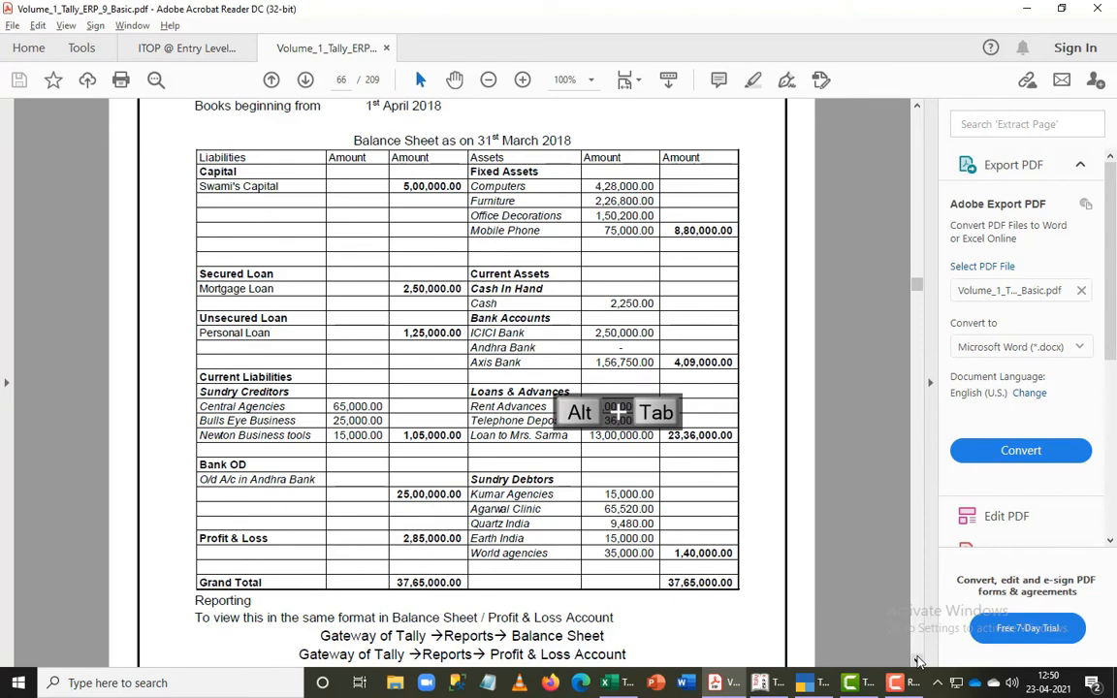
pyautogui.hotkey('alt', 'Tab')
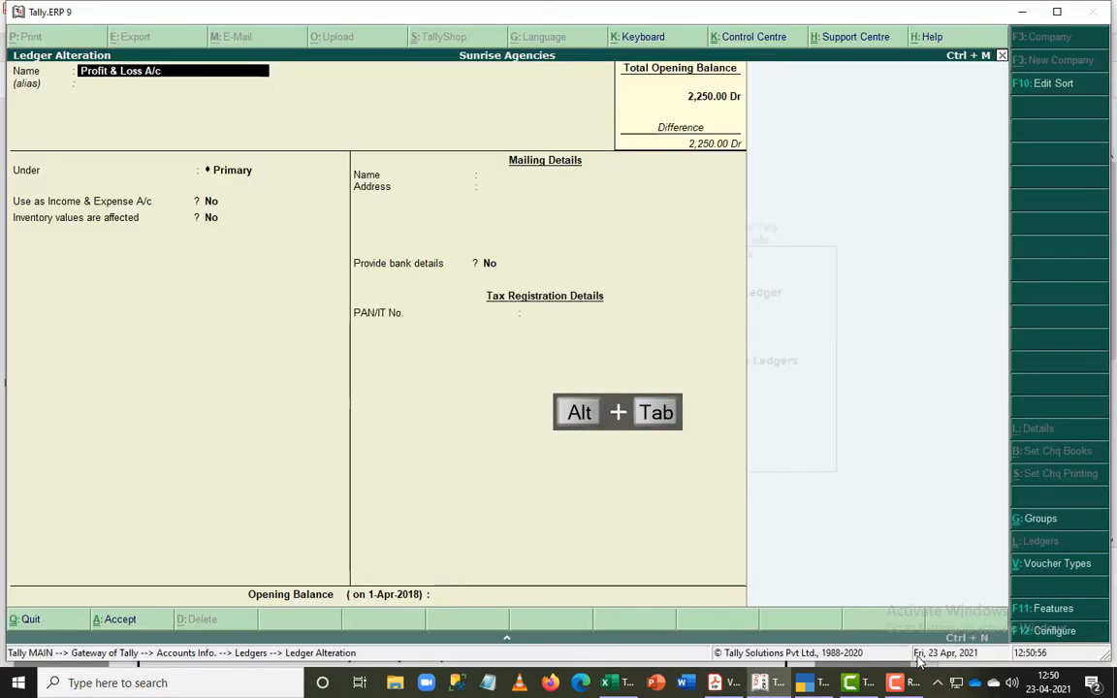
pyautogui.hotkey('ctrl', 'End')
pyautogui.write('285000')
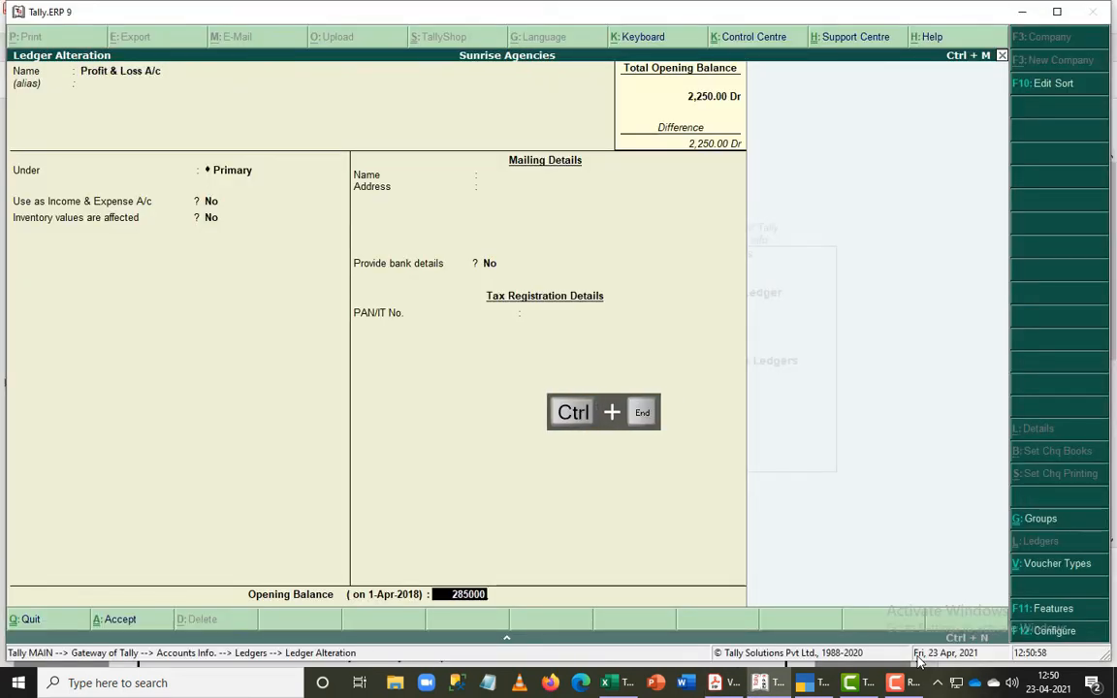
pyautogui.press('Return')
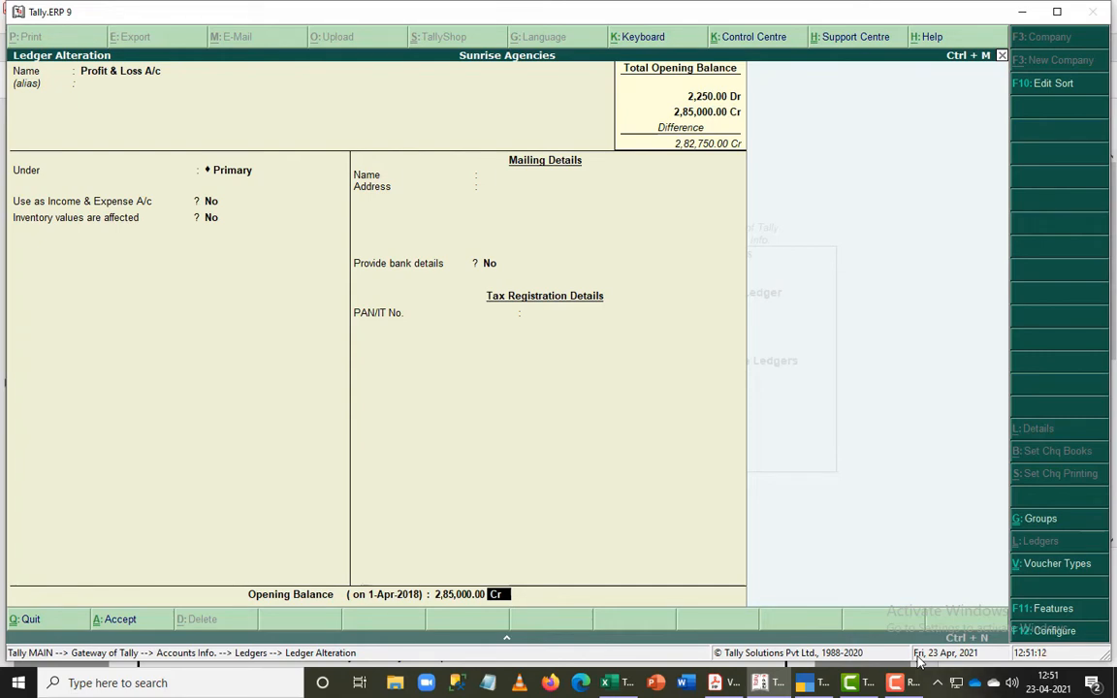
pyautogui.press('Return')
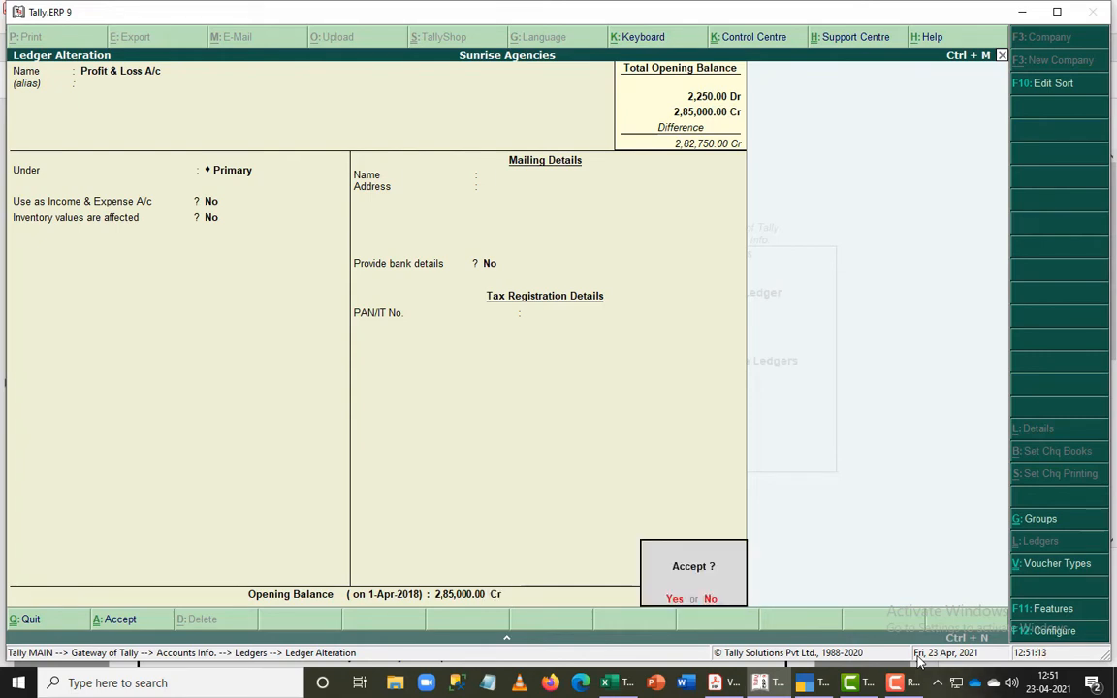
pyautogui.press('Return')
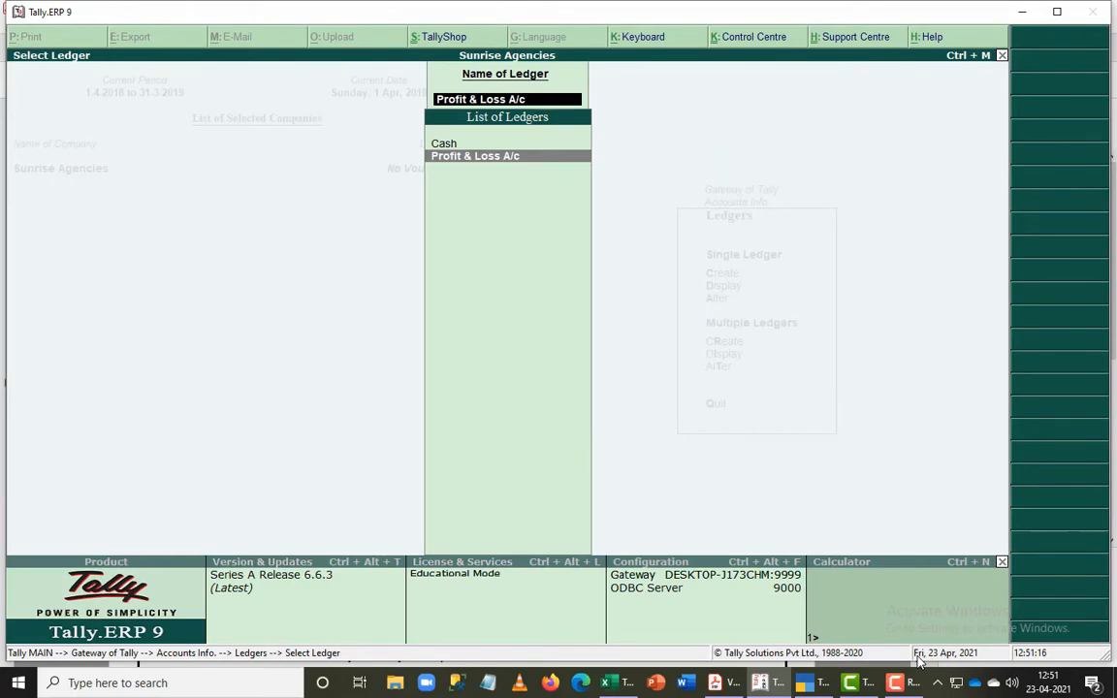
# - Check the PDF balance sheet for remaining accounts, then leave ledger alteration and start creating a single ledger in Tally.ERP 9
pyautogui.hotkey('alt', 'Tab')
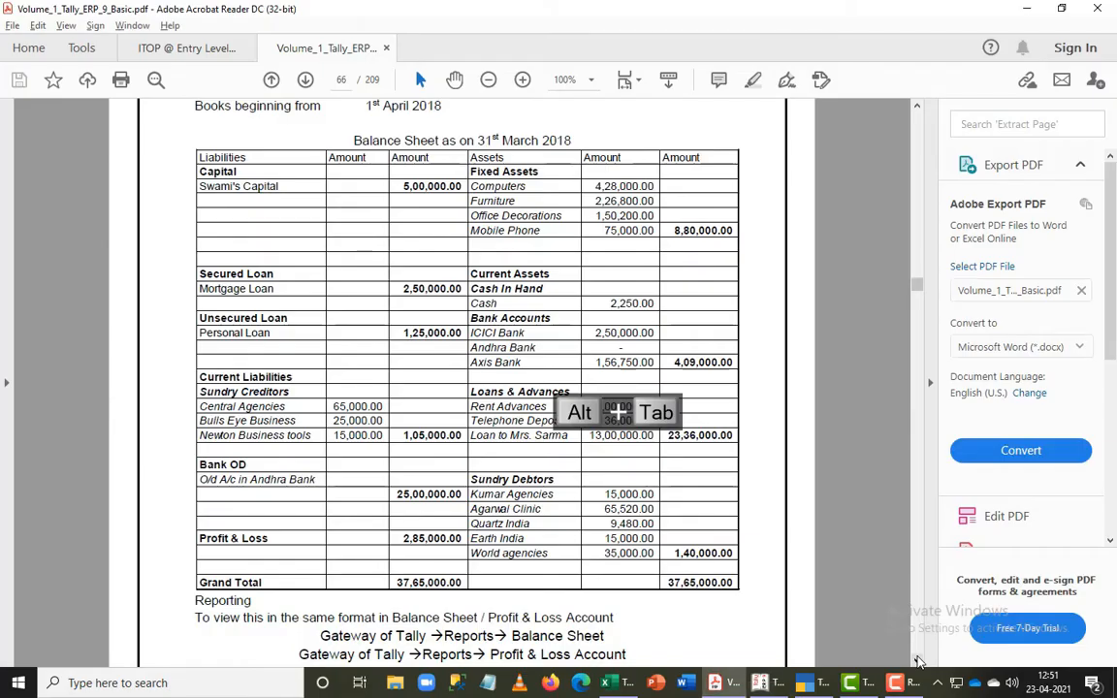
pyautogui.hotkey('alt', 'Tab')
pyautogui.press('Escape')
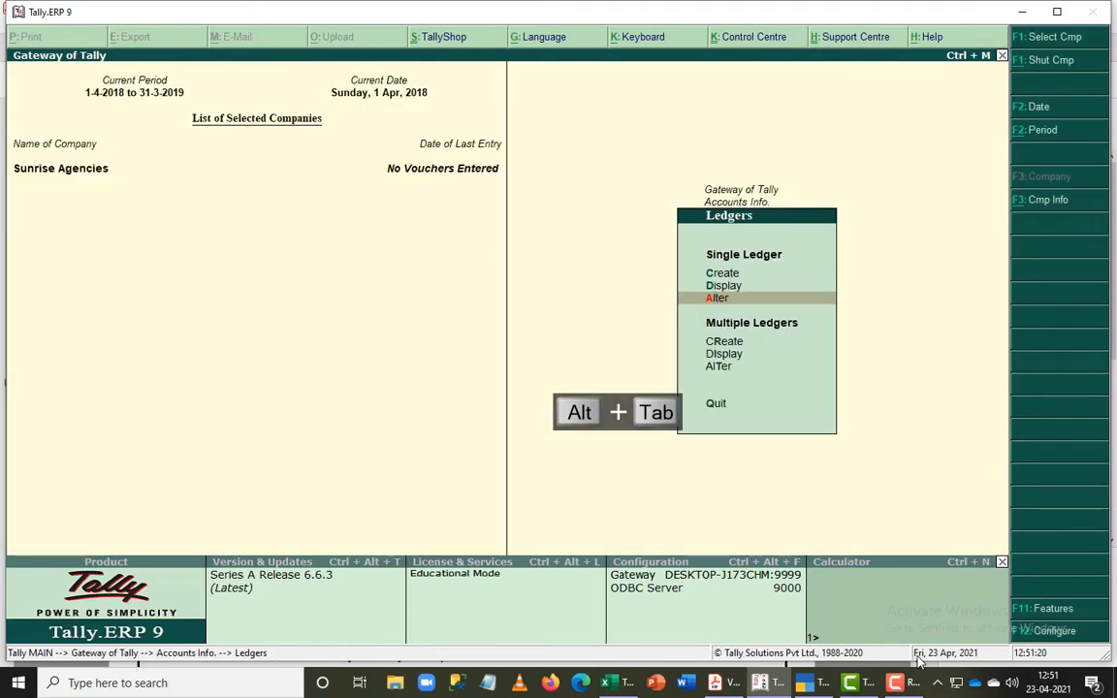
pyautogui.press('Up')
pyautogui.press('Return')
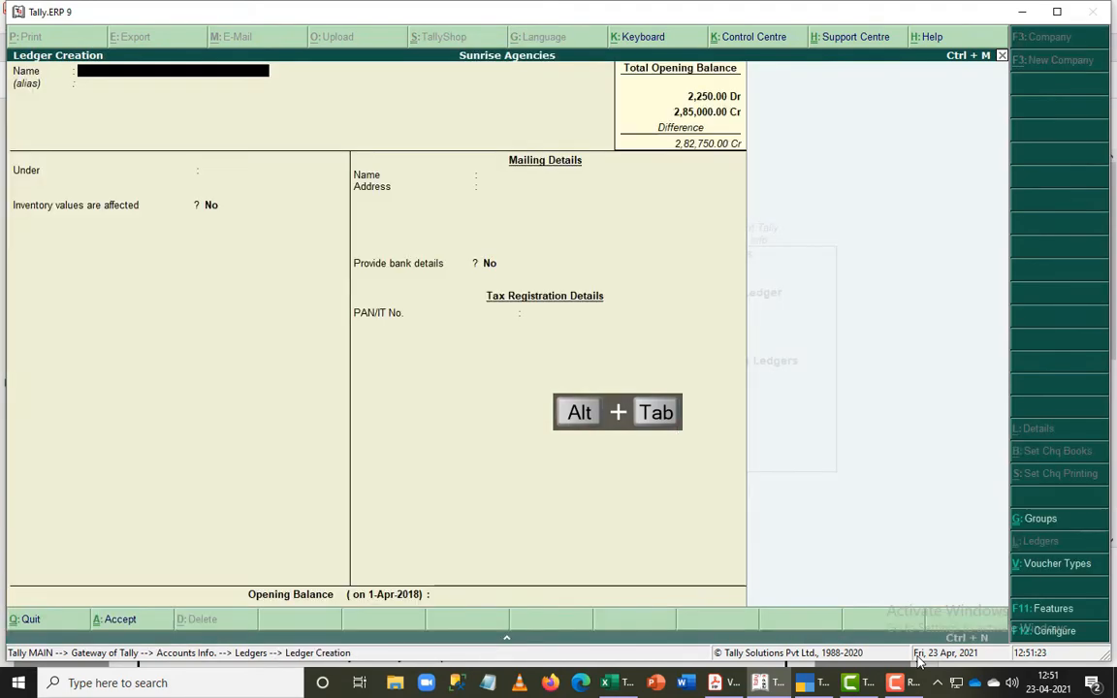
# - Look up the capital entry in the PDF balance sheet and name the new ledger exactly as that owner's capital account
pyautogui.hotkey('alt', 'Tab')
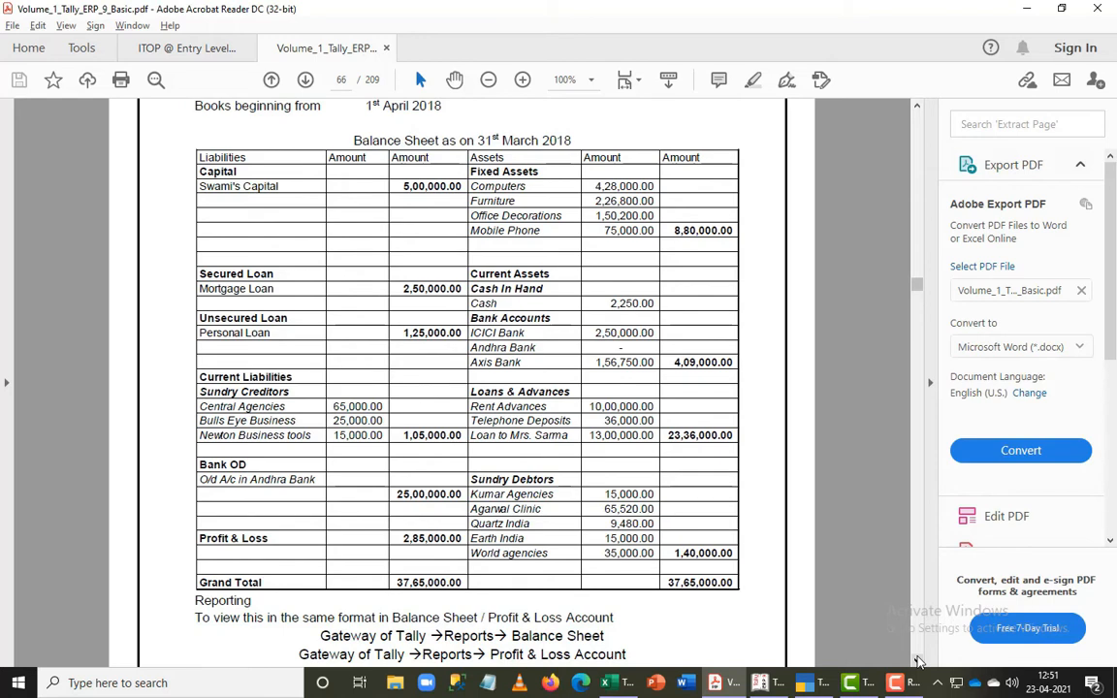
pyautogui.hotkey('alt', 'Tab')
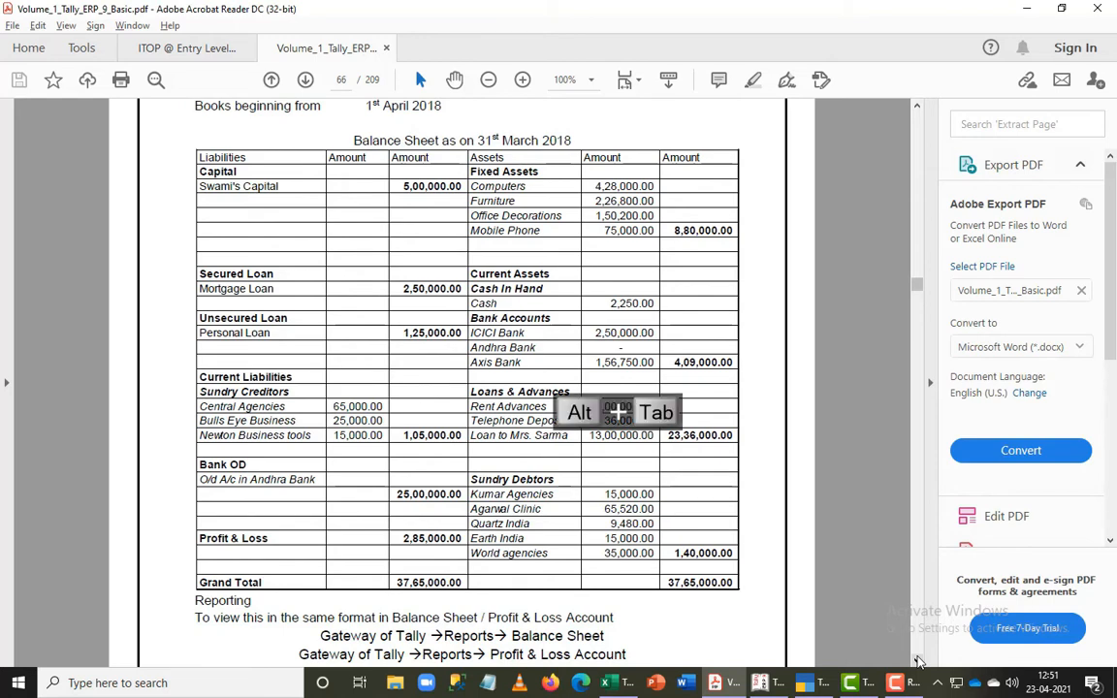
pyautogui.write('Swami')
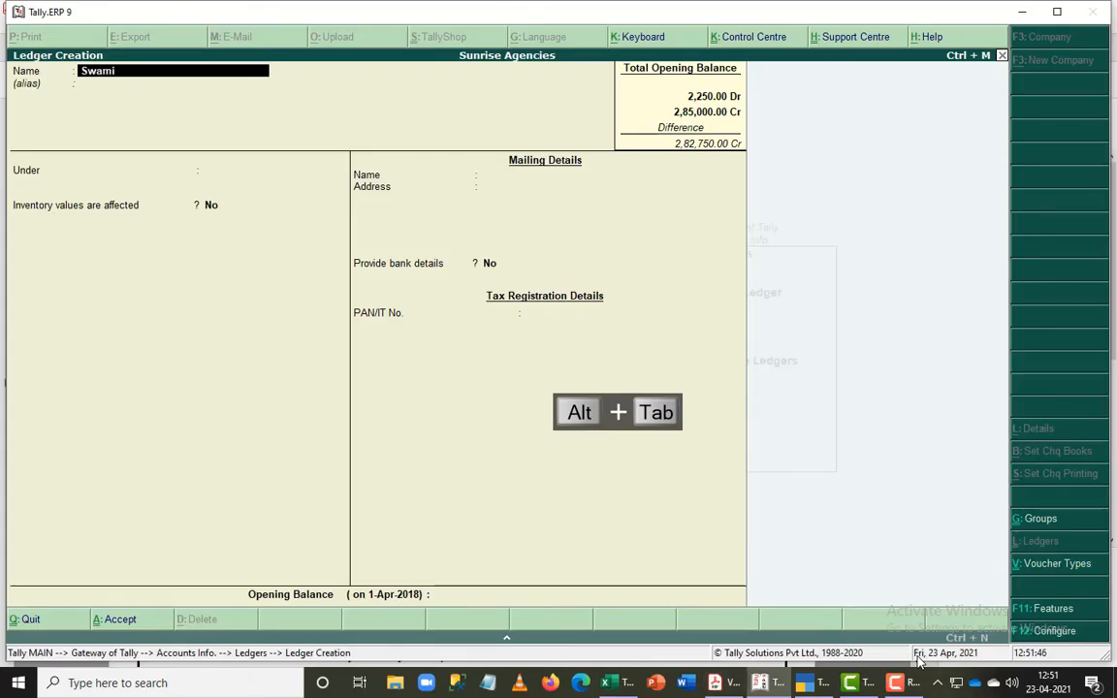
pyautogui.write("'s Capita")
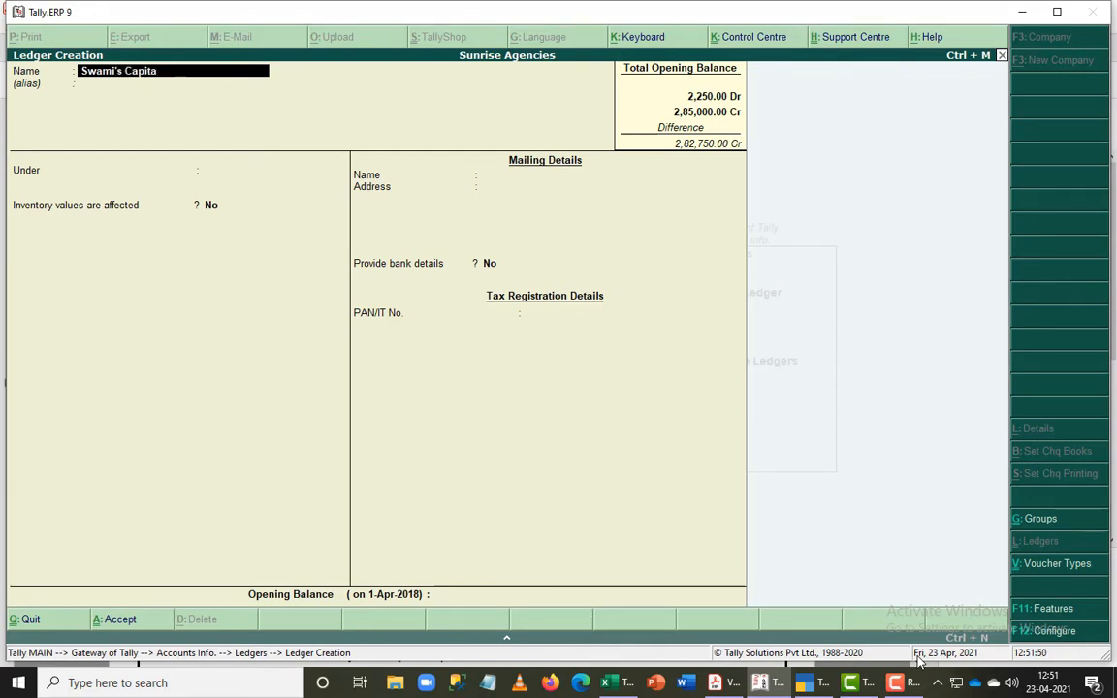
pyautogui.write('l')
pyautogui.press('Return')
pyautogui.press('Return')
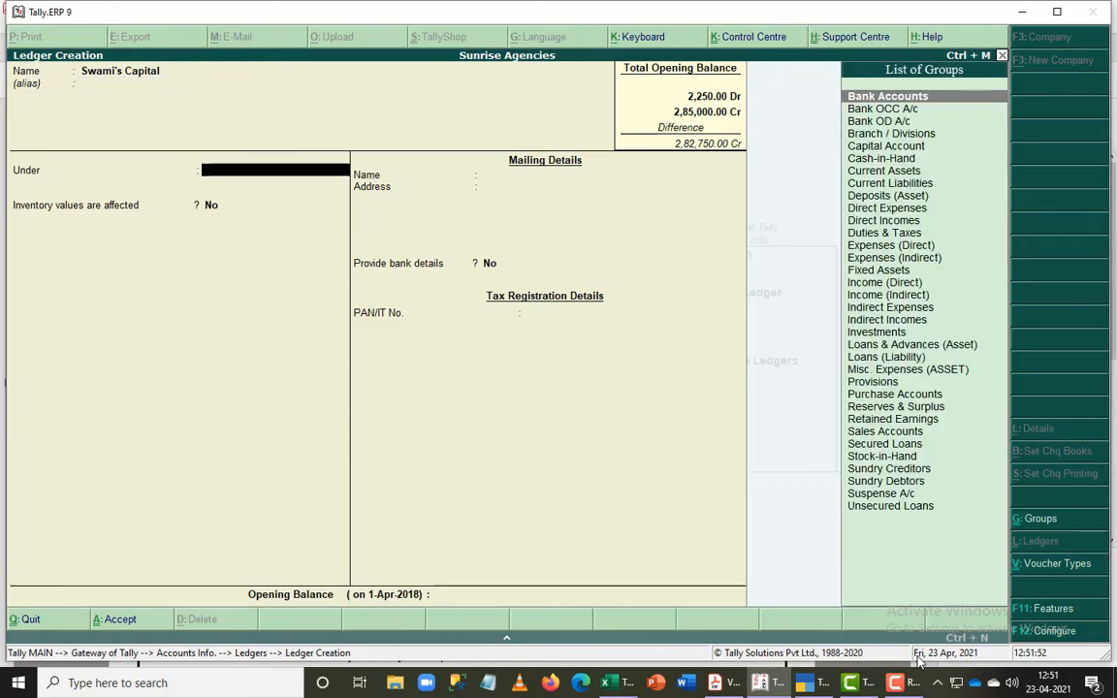
# - Check the capital entry's heading in the PDF and place the new ledger under the Capital Account group
pyautogui.hotkey('alt', 'Tab')
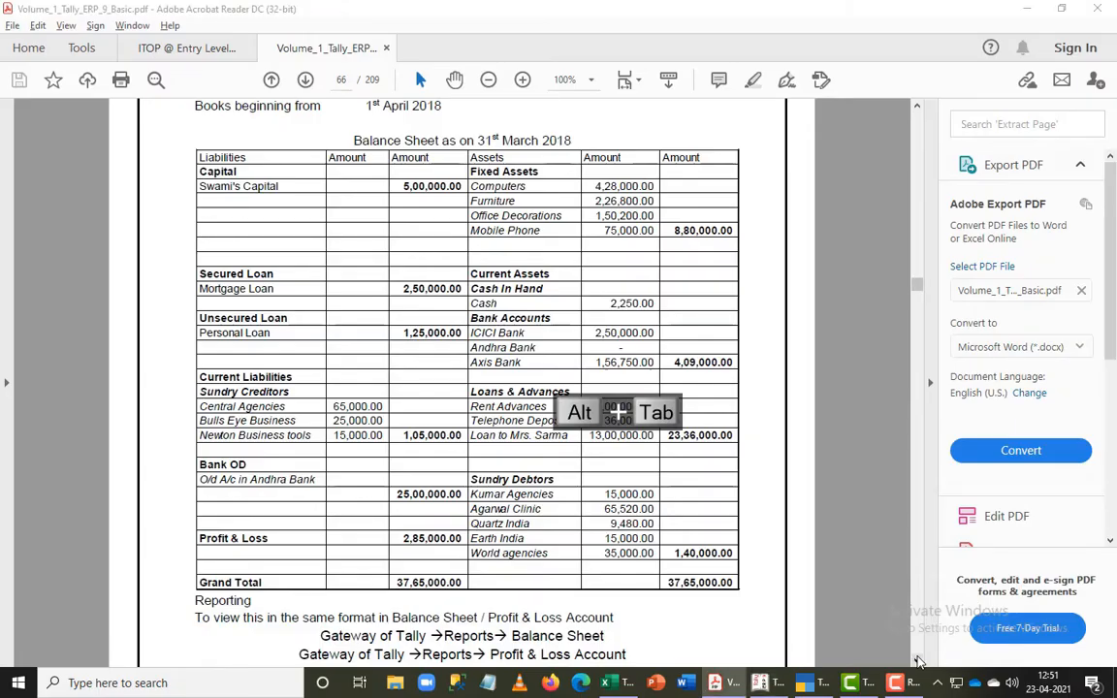
pyautogui.hotkey('alt', 'Tab')
pyautogui.write('Cap')
pyautogui.press('Return')
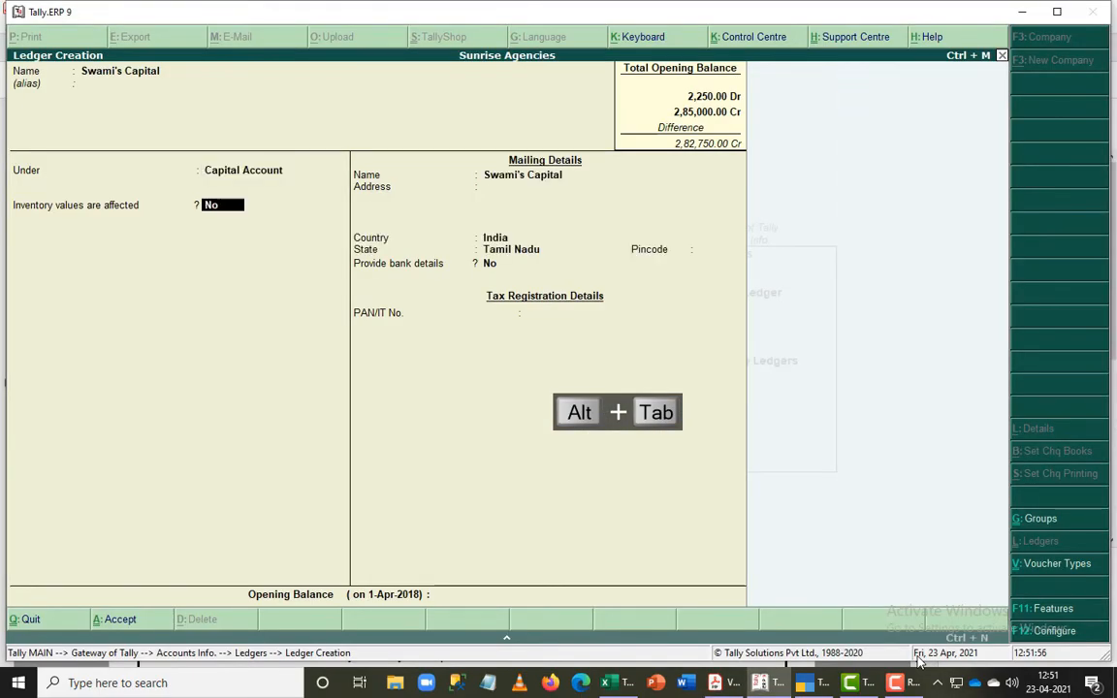
# - Check the capital amount in the PDF, set the capital ledger's opening balance to 5,00,000 Cr and save the ledger
pyautogui.hotkey('ctrl', 'End')
pyautogui.hotkey('alt', 'Tab')
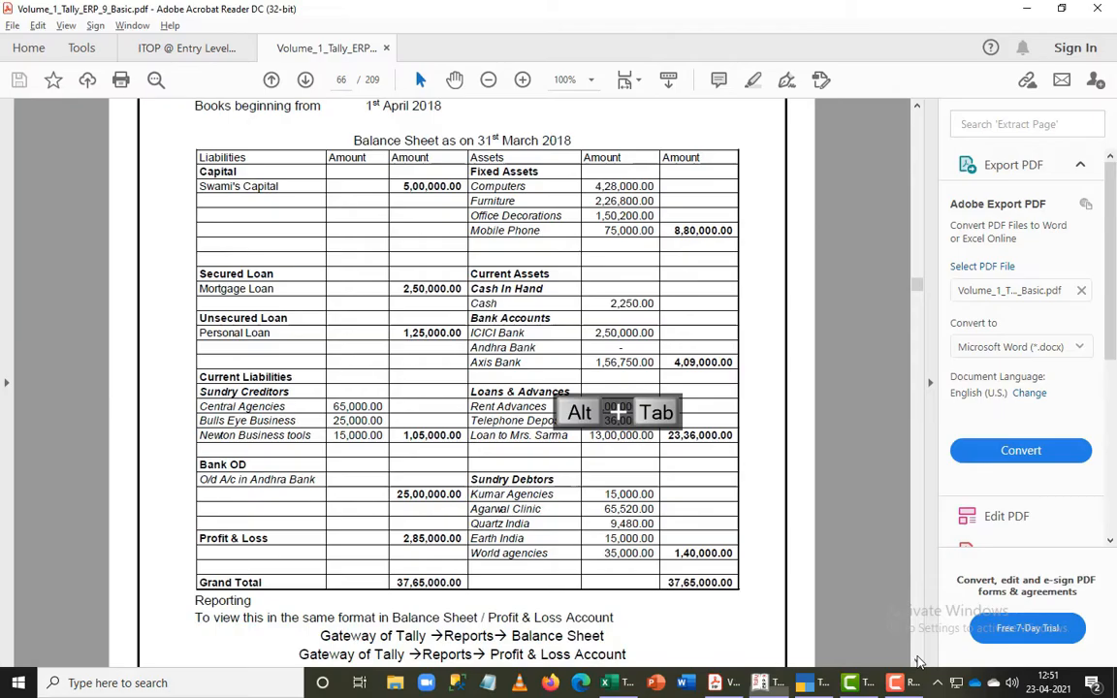
pyautogui.hotkey('alt', 'Tab')
pyautogui.write('5,00,0')
pyautogui.write('00000')
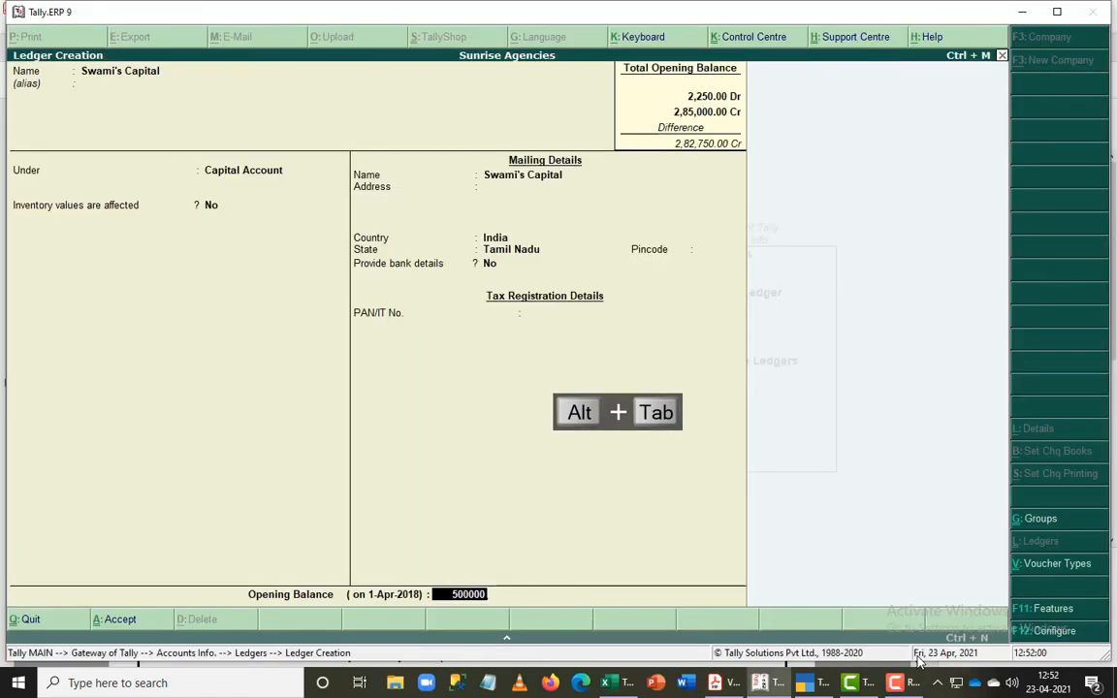
pyautogui.press('Return')
pyautogui.press('Return')
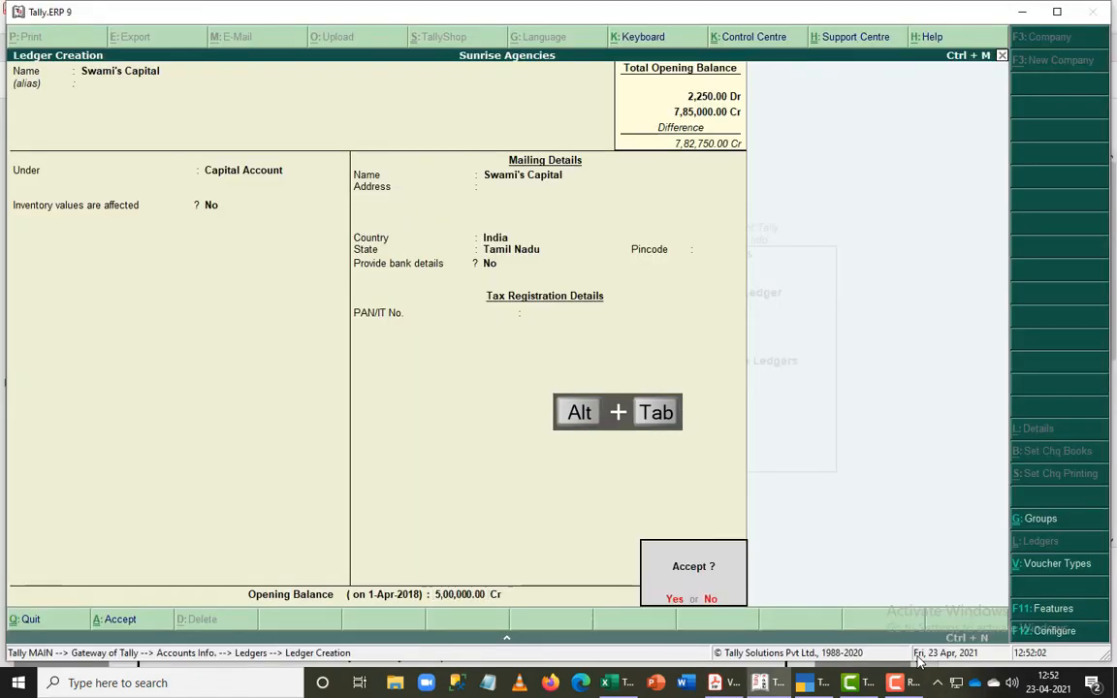
pyautogui.press('Return')
pyautogui.press('F9')
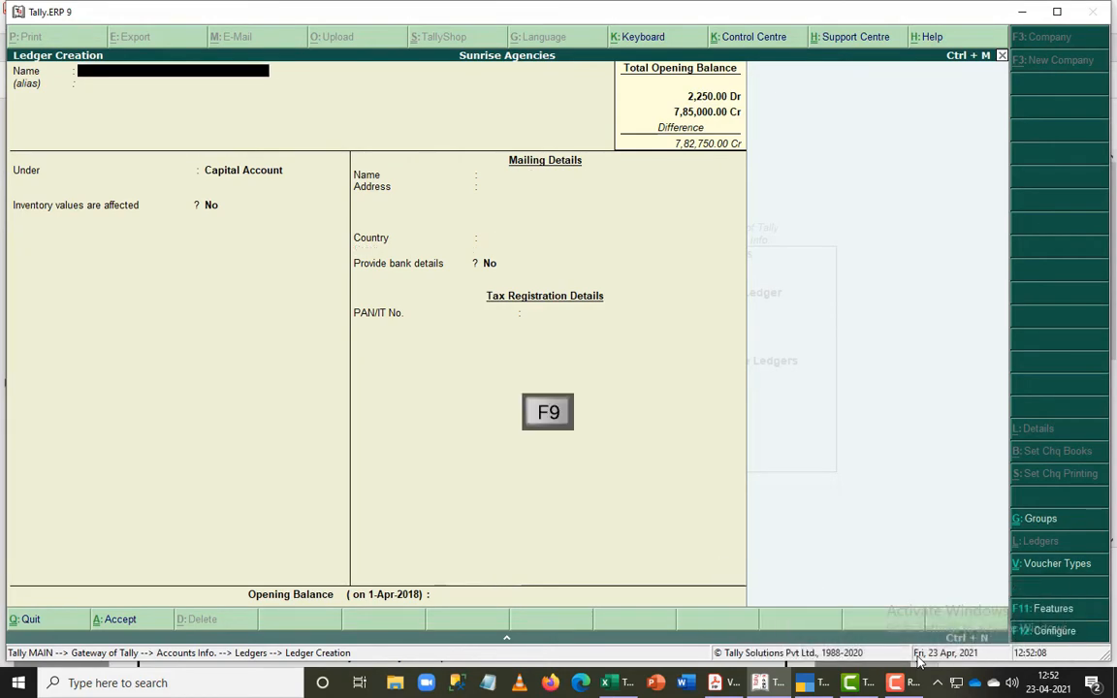
# - Look up the secured loan entry in the PDF and start a Mortgage Loan ledger under the Secured Loans group
pyautogui.hotkey('alt', 'Tab')
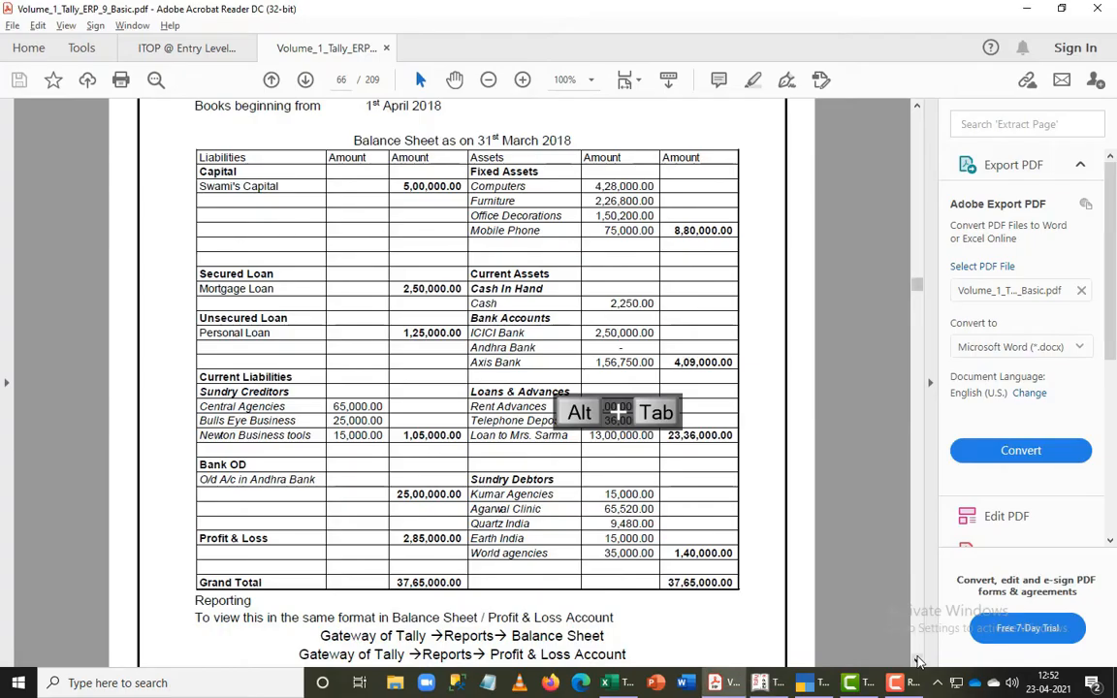
pyautogui.hotkey('alt', 'Tab')
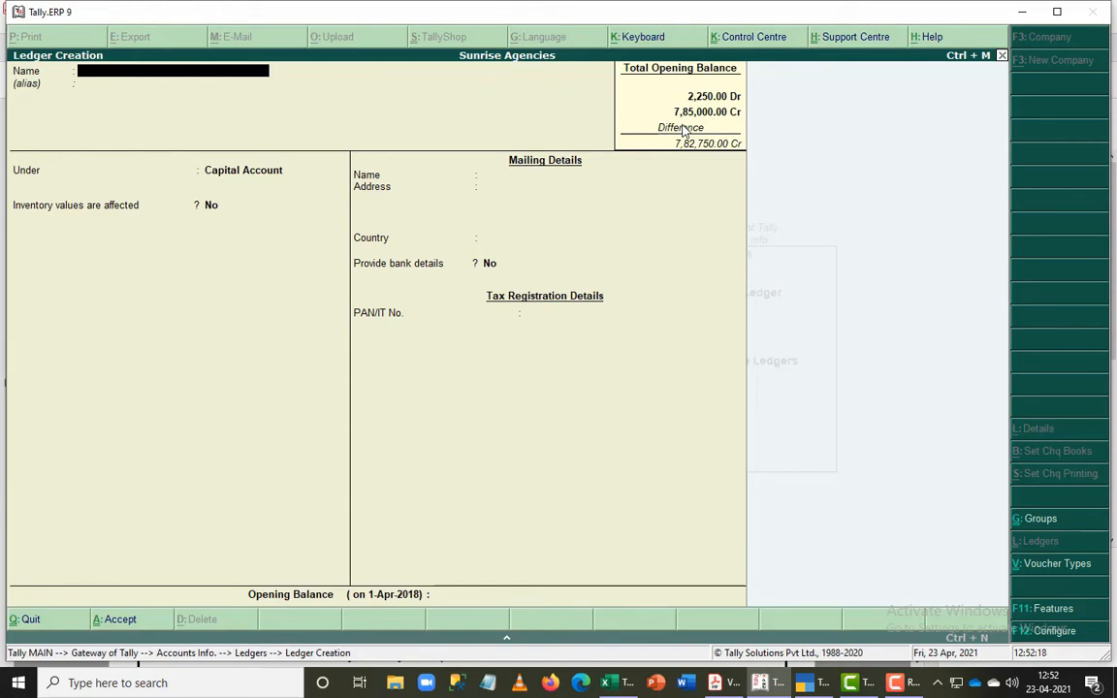
pyautogui.hotkey('alt', 'Tab')
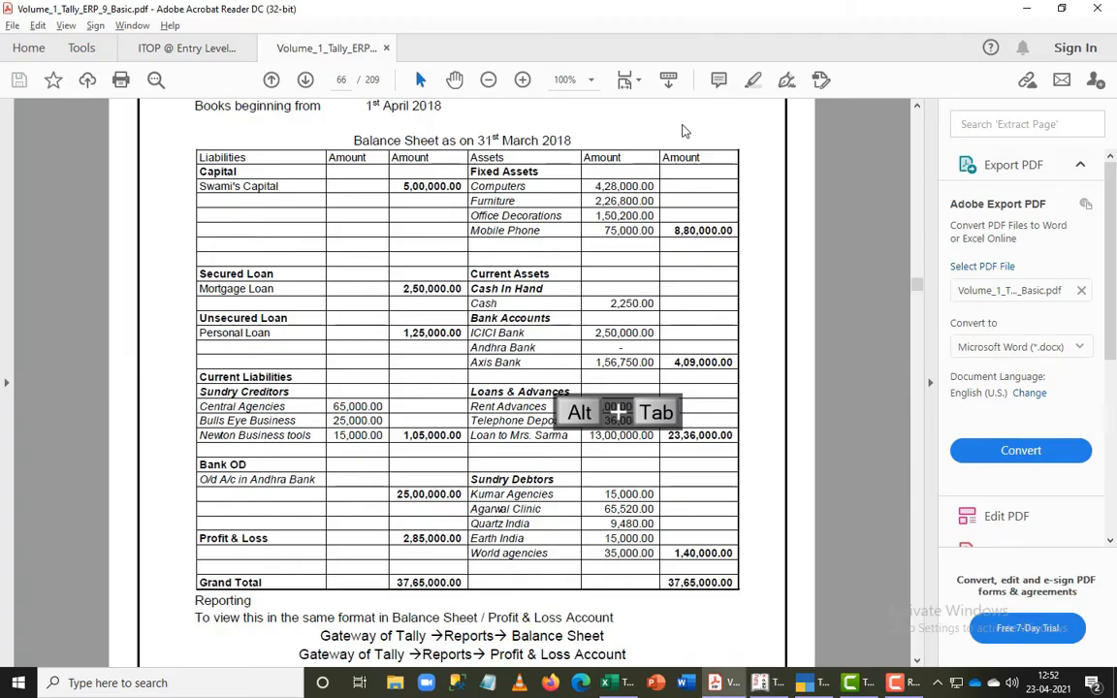
pyautogui.hotkey('alt', 'Tab')
pyautogui.write('M')
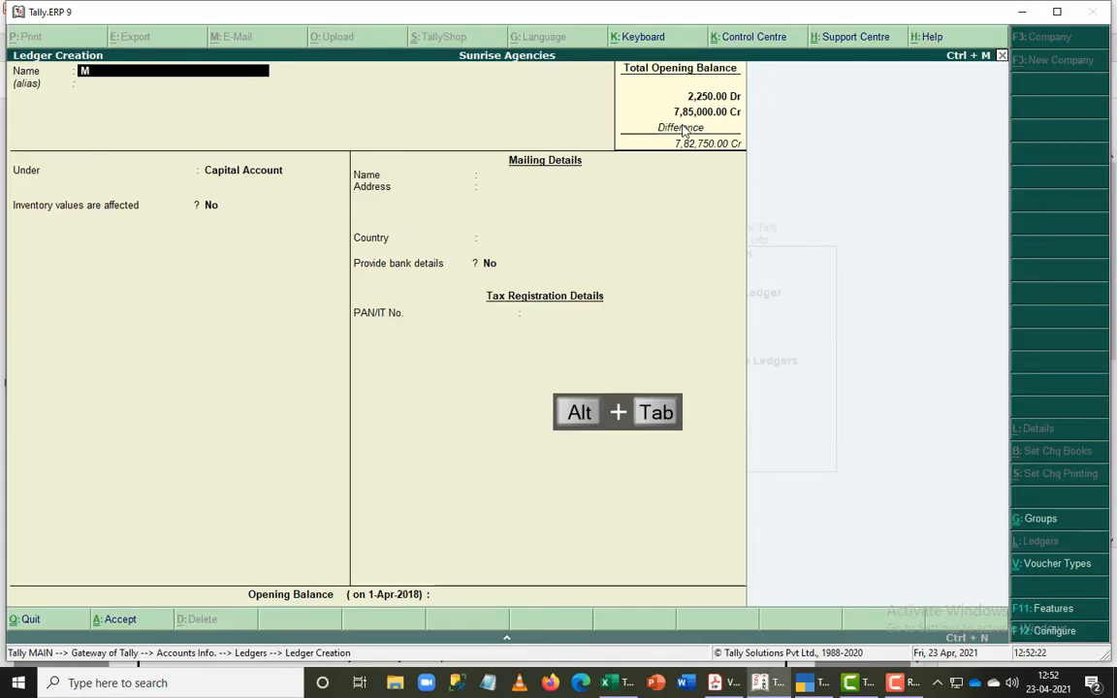
pyautogui.write('ortgag')
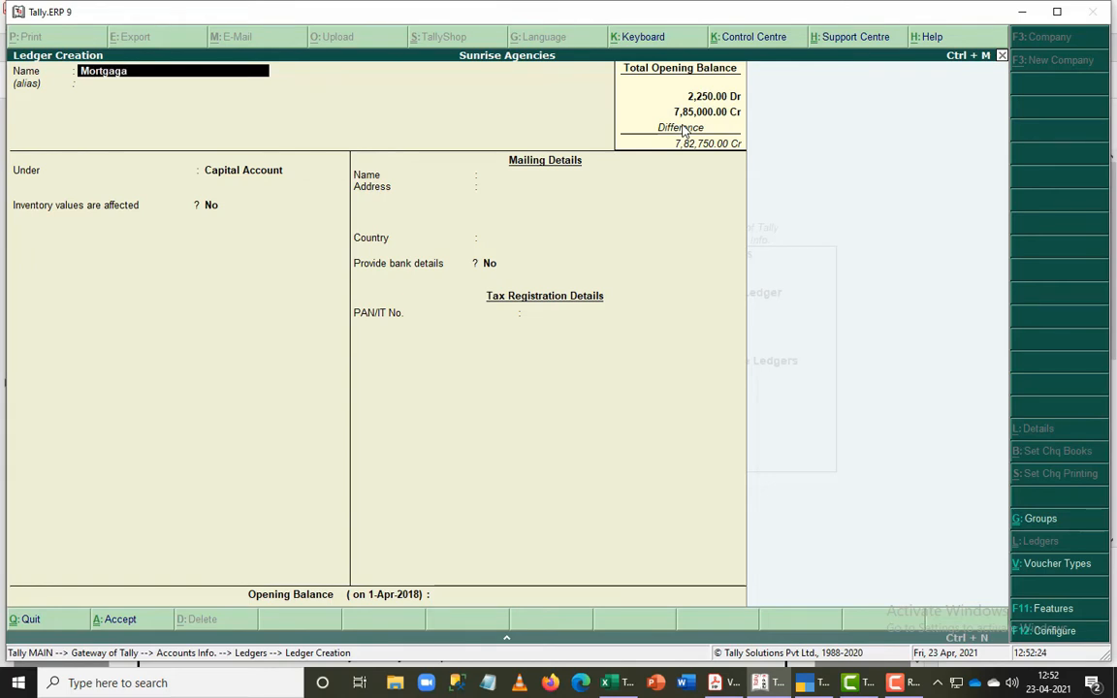
pyautogui.write('e Loan')
pyautogui.press('Return')
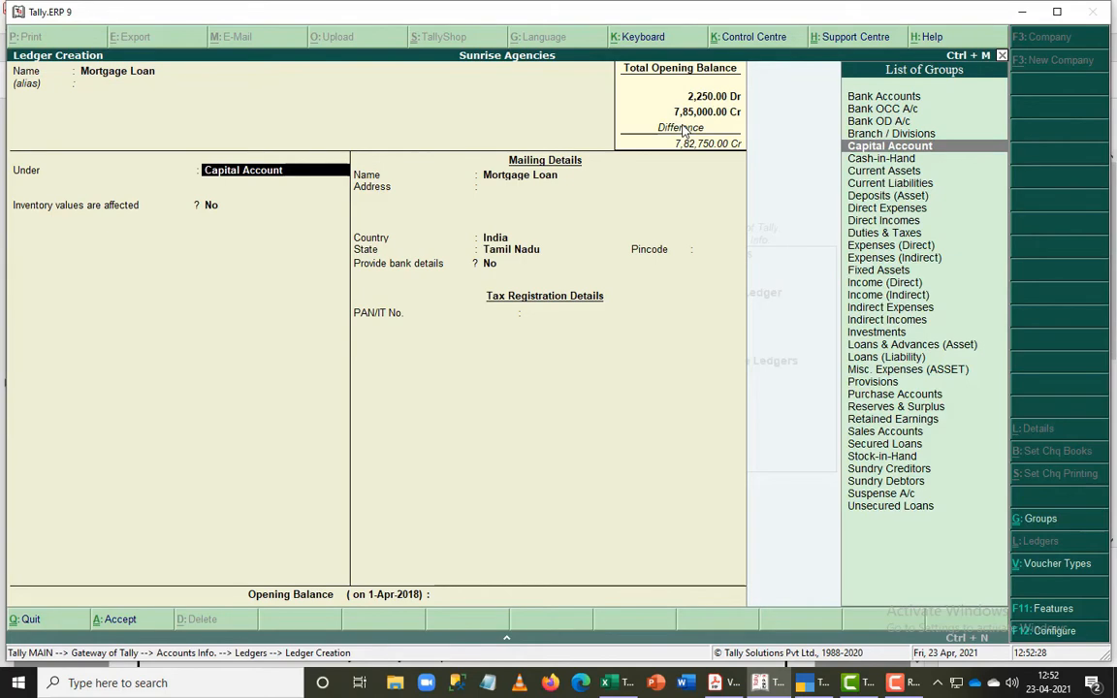
pyautogui.write('Sec')
pyautogui.press('Return')
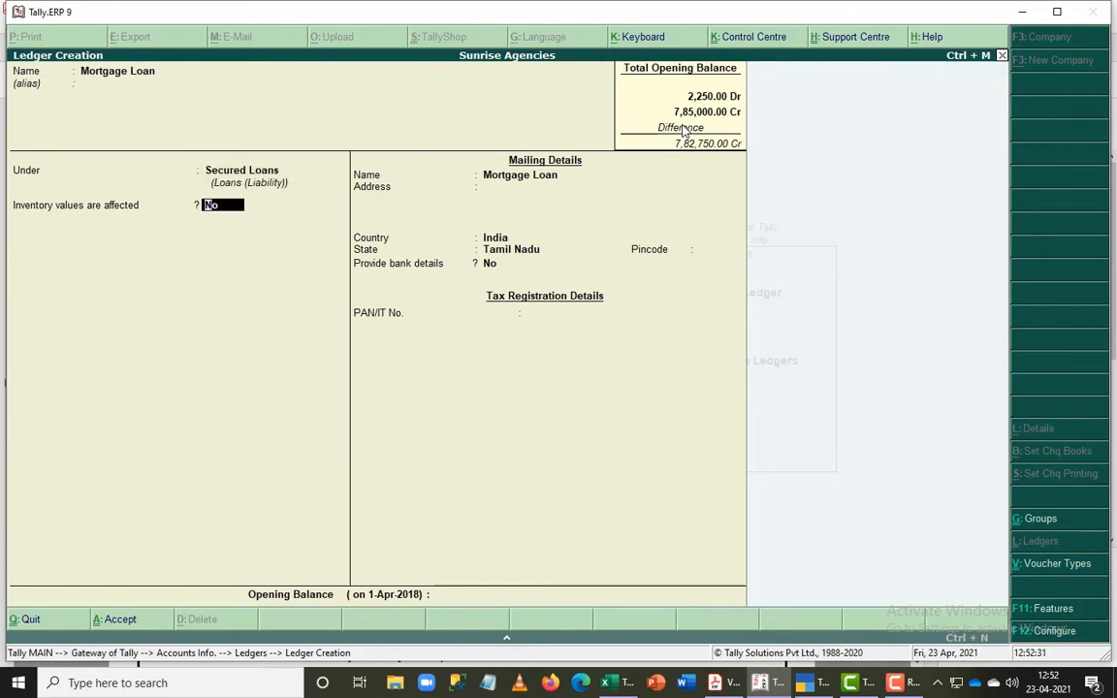
# - Check the mortgage amount in the PDF, set the Mortgage Loan opening balance to 2,50,000 Cr and save the ledger
pyautogui.press('Return')
pyautogui.hotkey('alt', 'Tab')
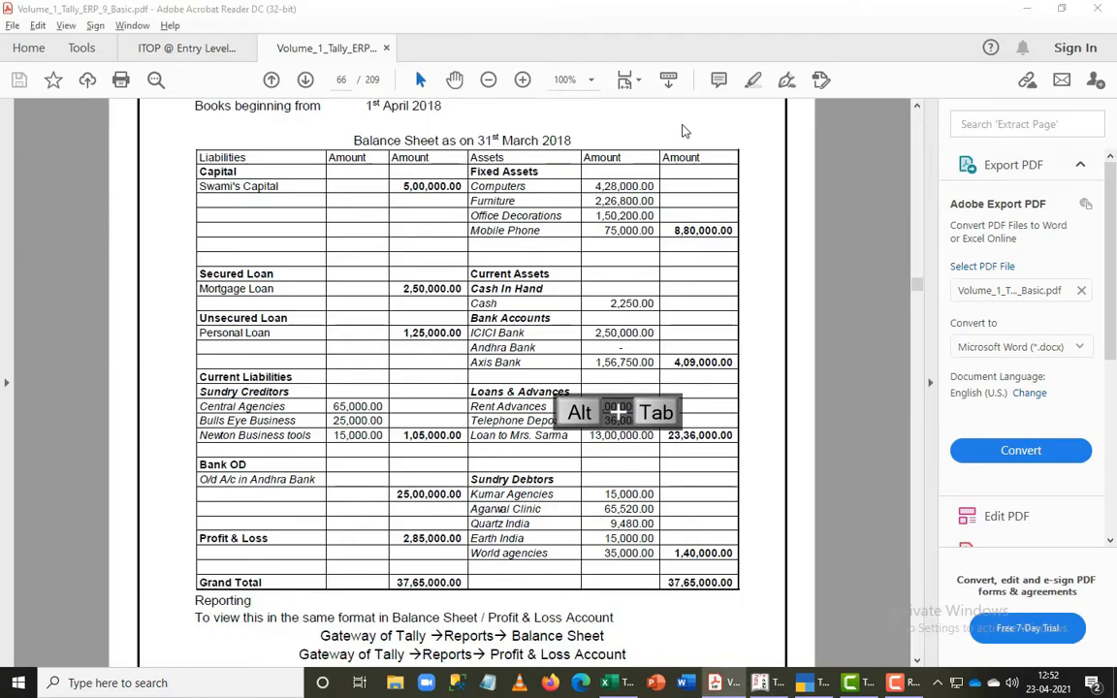
pyautogui.hotkey('alt', 'Tab')
pyautogui.write('250000')
pyautogui.press('Return')
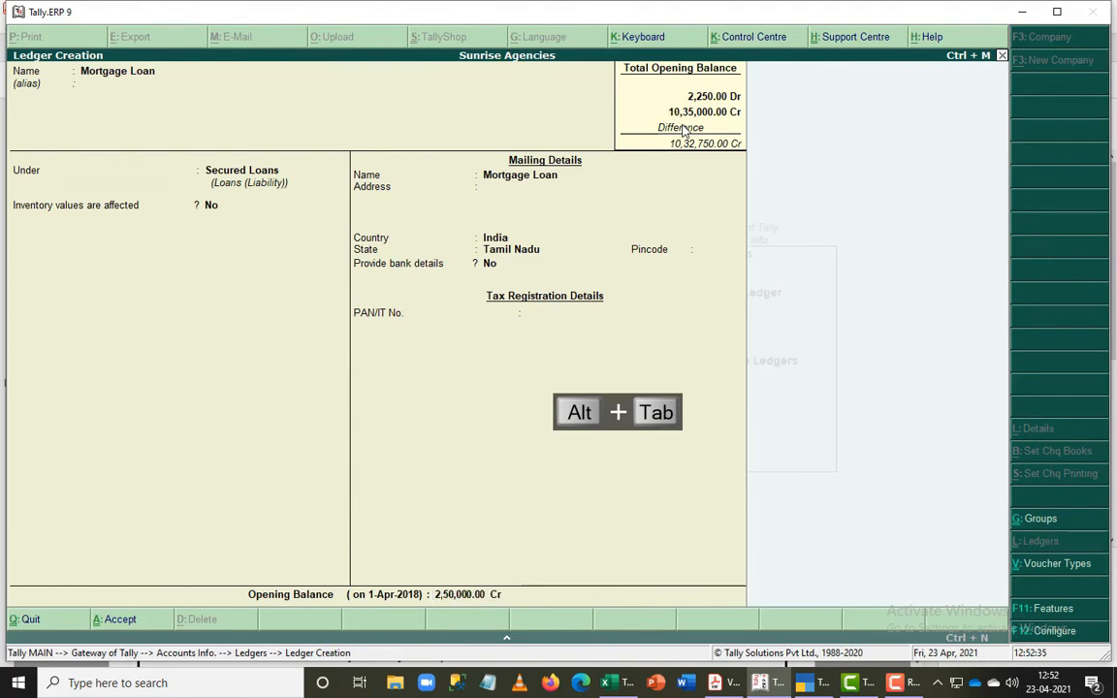
pyautogui.press('Return')
pyautogui.press('Return')
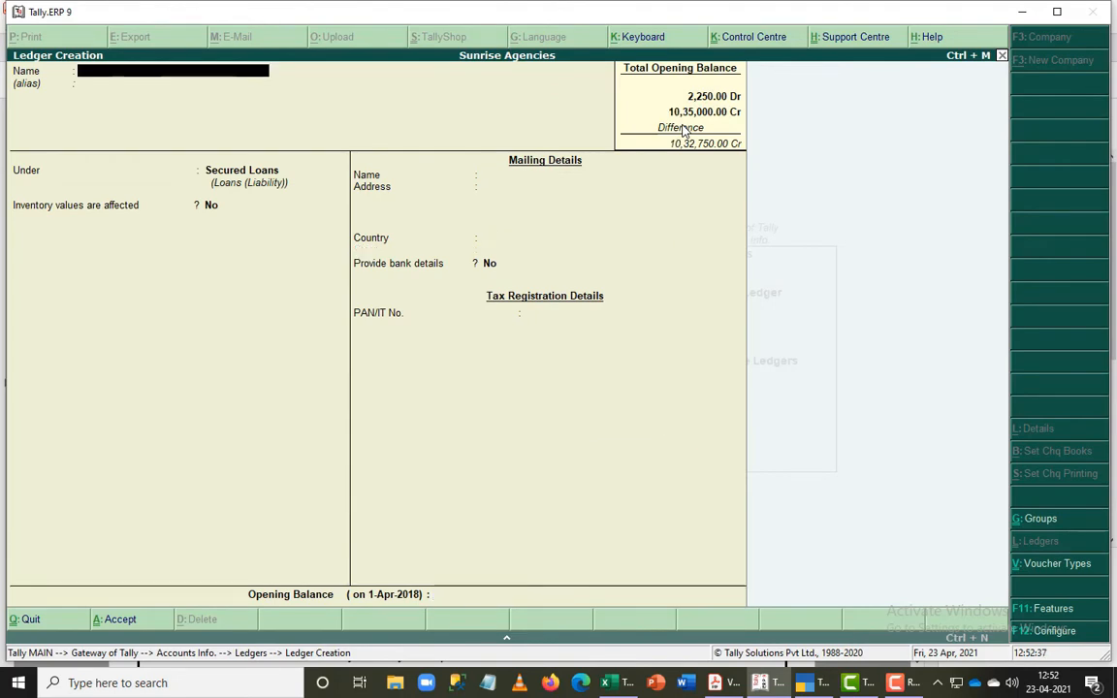
# - Look up the unsecured loan entry in the PDF and start a Personal Loan ledger under the Unsecured Loans group
pyautogui.hotkey('alt', 'Tab')
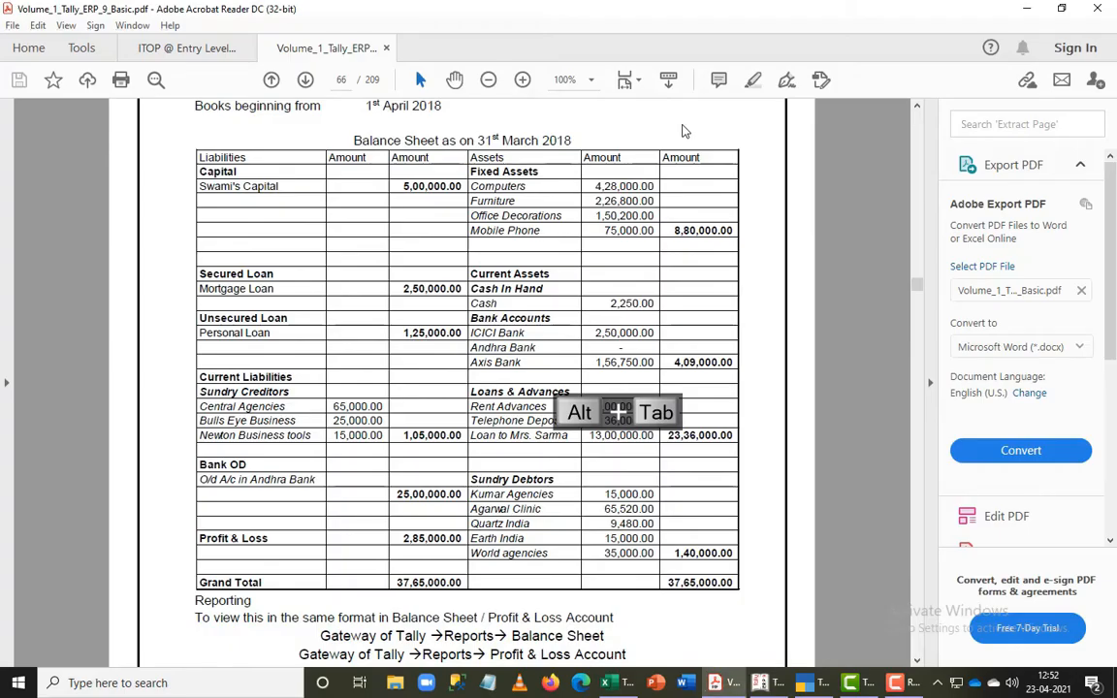
pyautogui.hotkey('alt', 'Tab')
pyautogui.write('Per')
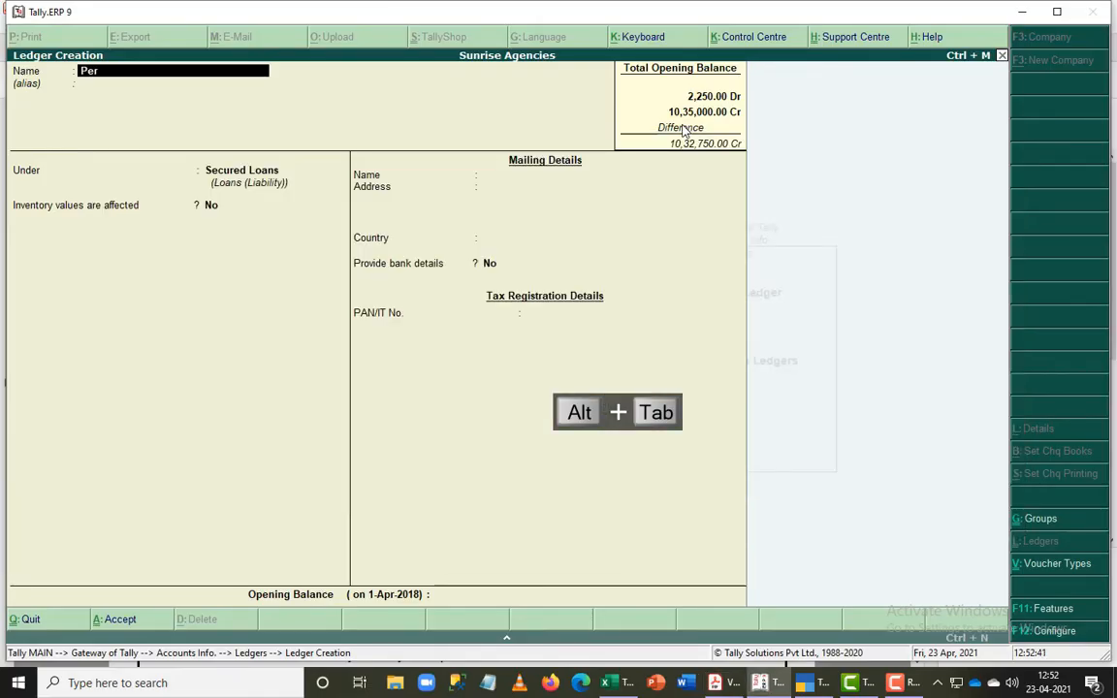
pyautogui.write('sonal Loan')
pyautogui.press('Return')
pyautogui.write('Un')
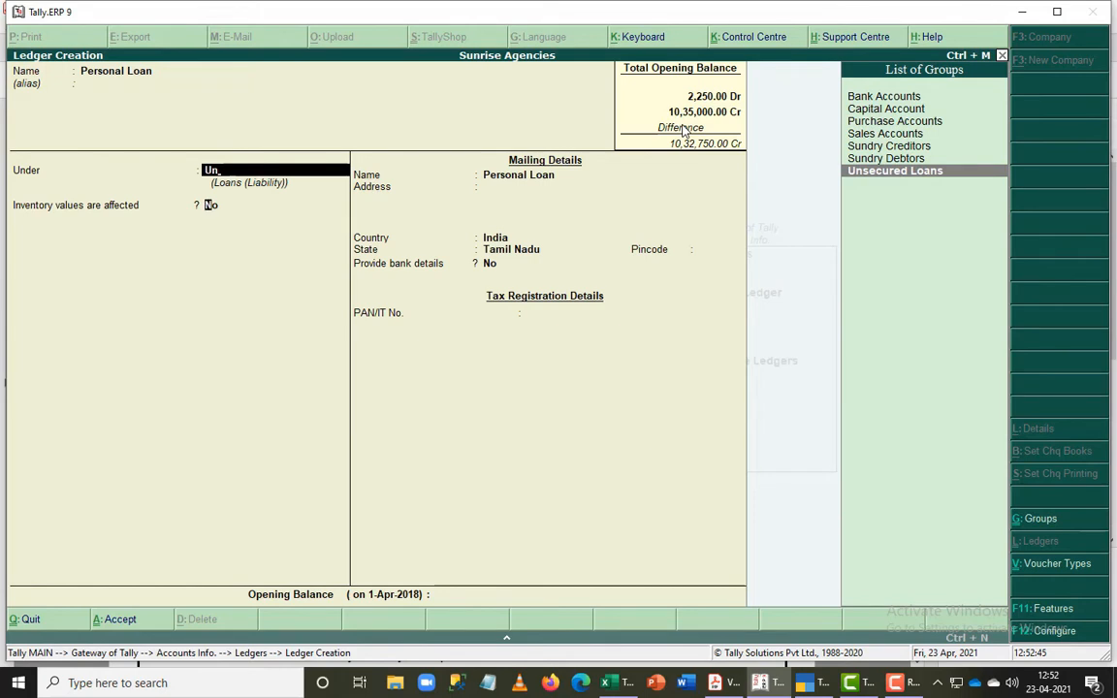
pyautogui.press('Return')
# - Set the Personal Loan ledger's opening balance to 1,25,000 Cr and save it
pyautogui.write('125000')
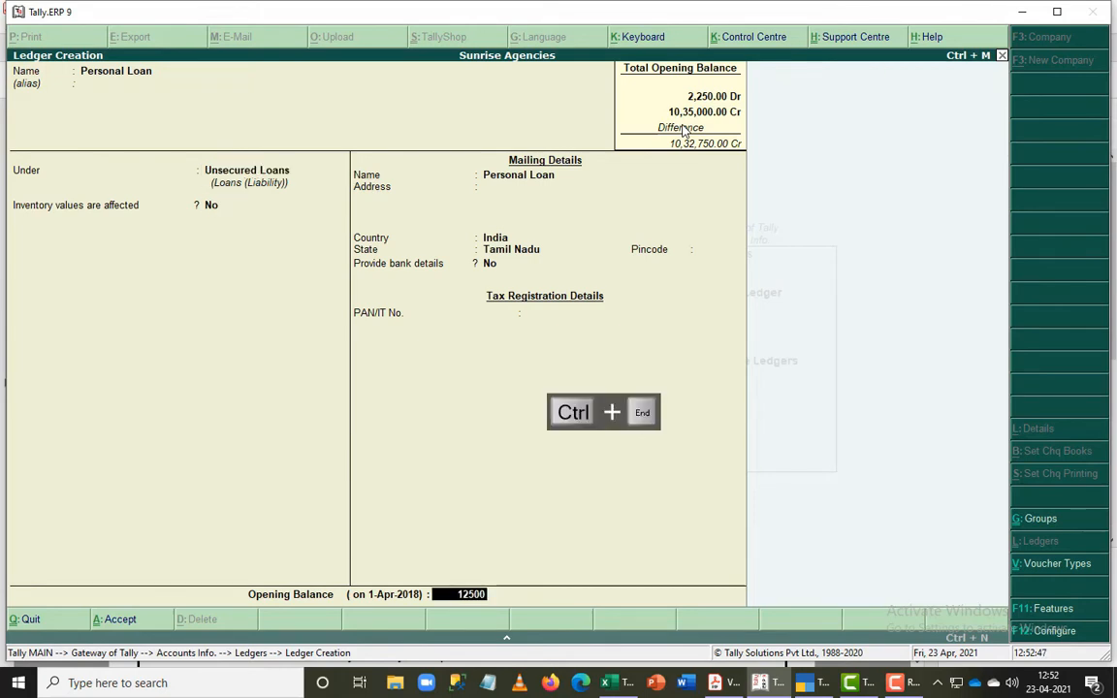
pyautogui.press('Return')
pyautogui.press('Return')
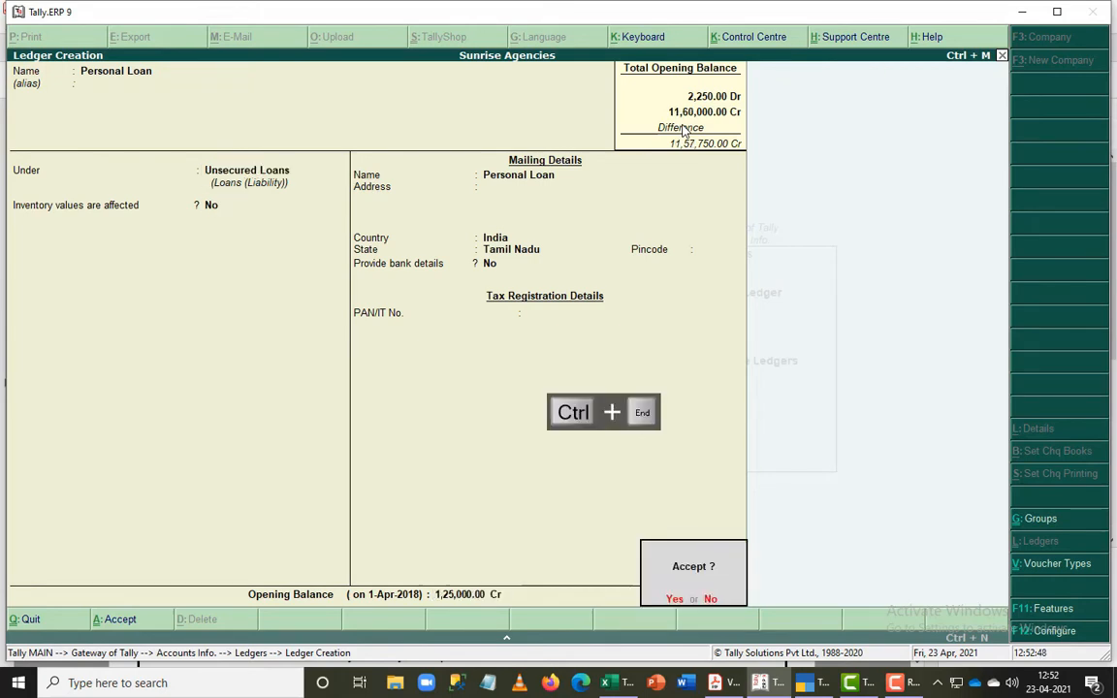
pyautogui.press('Return')
# - Look up the first sundry creditor in the PDF and start a Central Agencies ledger under the Sundry Creditors group
pyautogui.hotkey('alt', 'Tab')
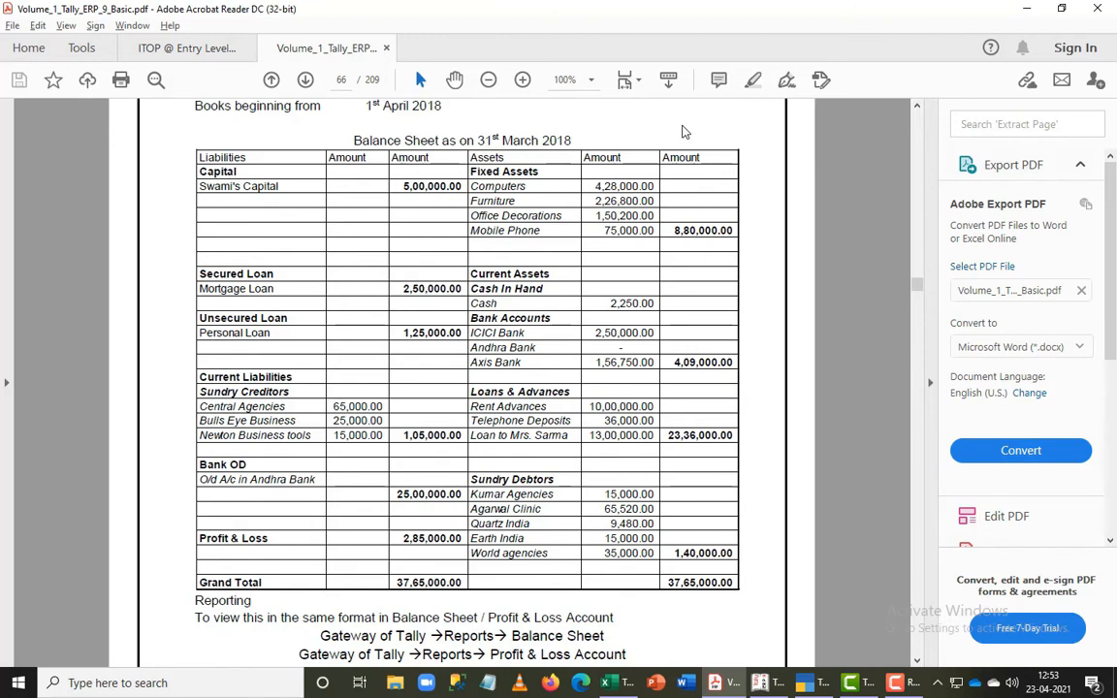
pyautogui.hotkey('alt', 'Tab')
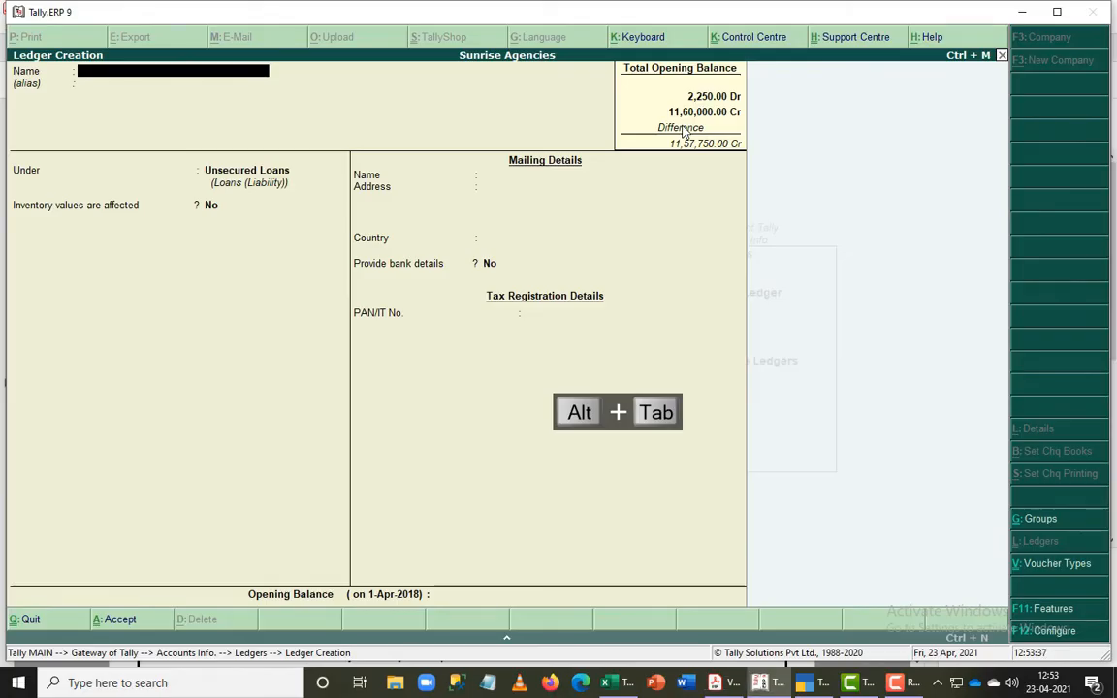
pyautogui.write('Central Agencies')
pyautogui.press('Return')
pyautogui.press('Return')
pyautogui.write('Sun')
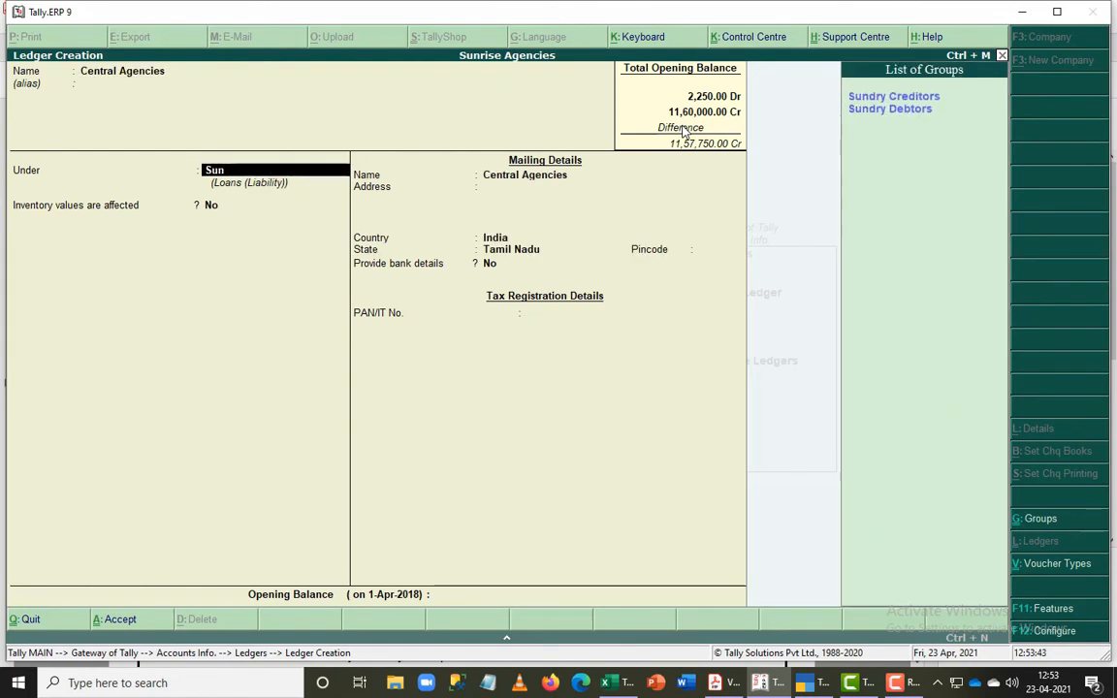
pyautogui.press('Return')
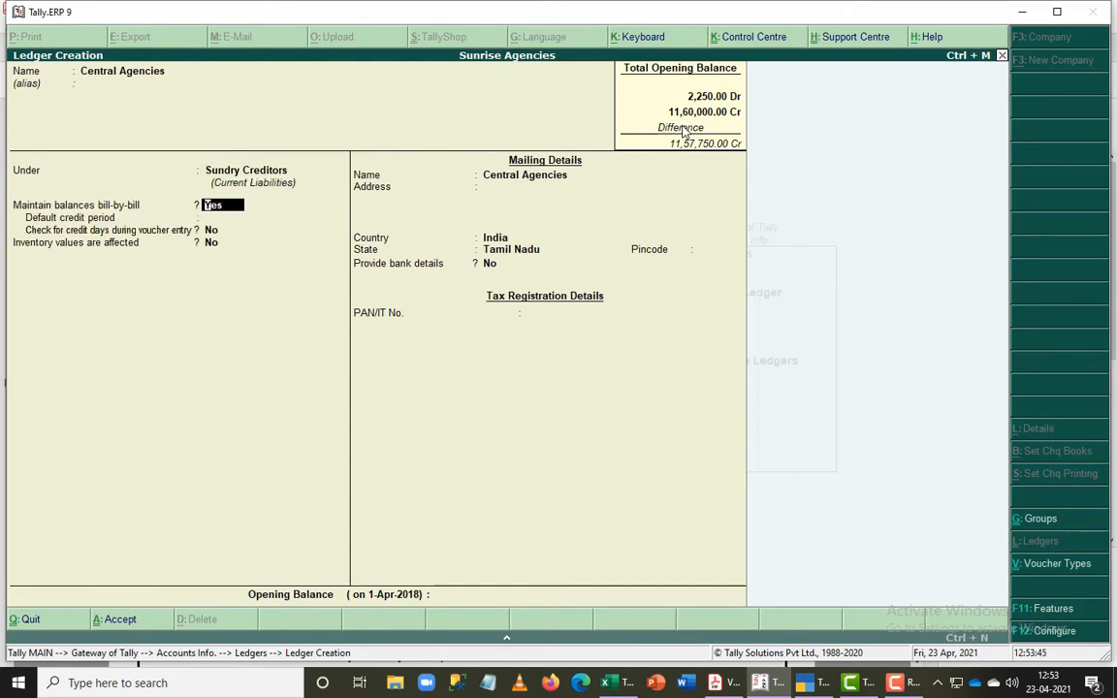
# - Set the Central Agencies opening balance to 65,000 Cr, leave the bill-wise breakup blank as On Account, and save the ledger
pyautogui.hotkey('ctrl', 'End')
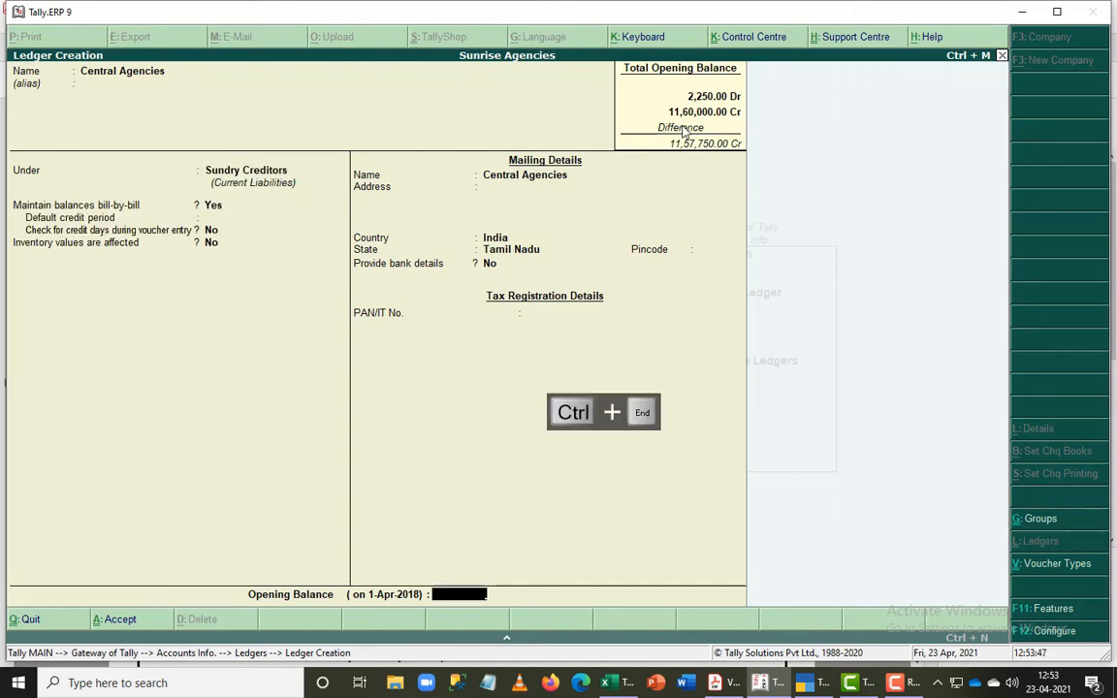
pyautogui.write('65000')
pyautogui.press('Return')
pyautogui.press('Return')
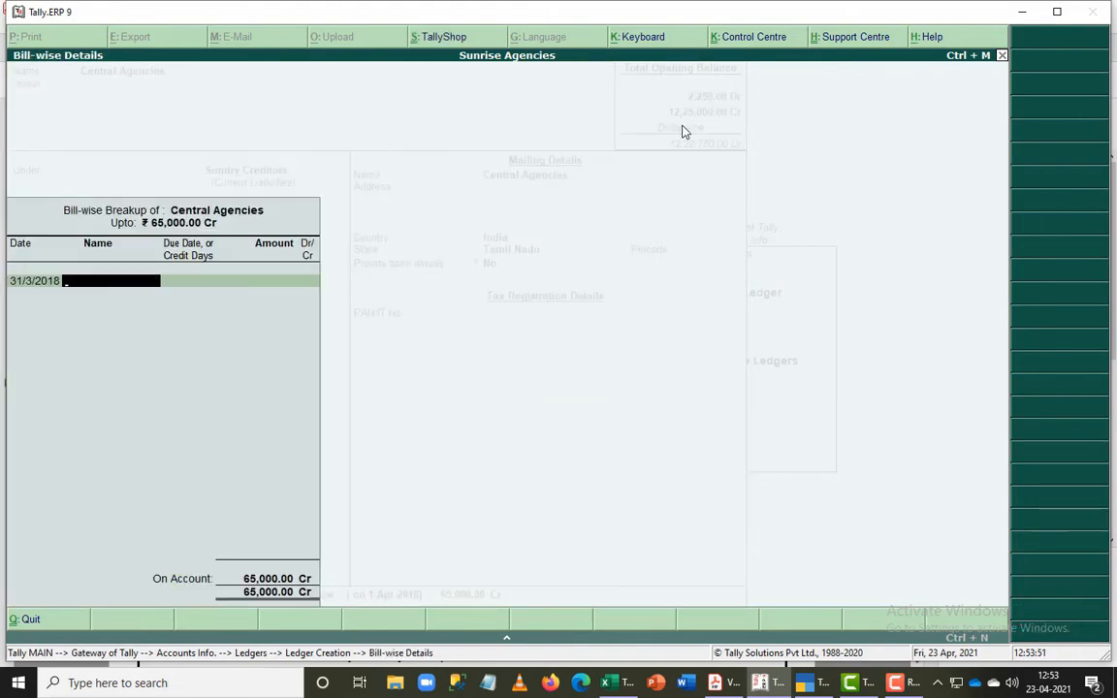
pyautogui.press('Return')
pyautogui.press('Return')
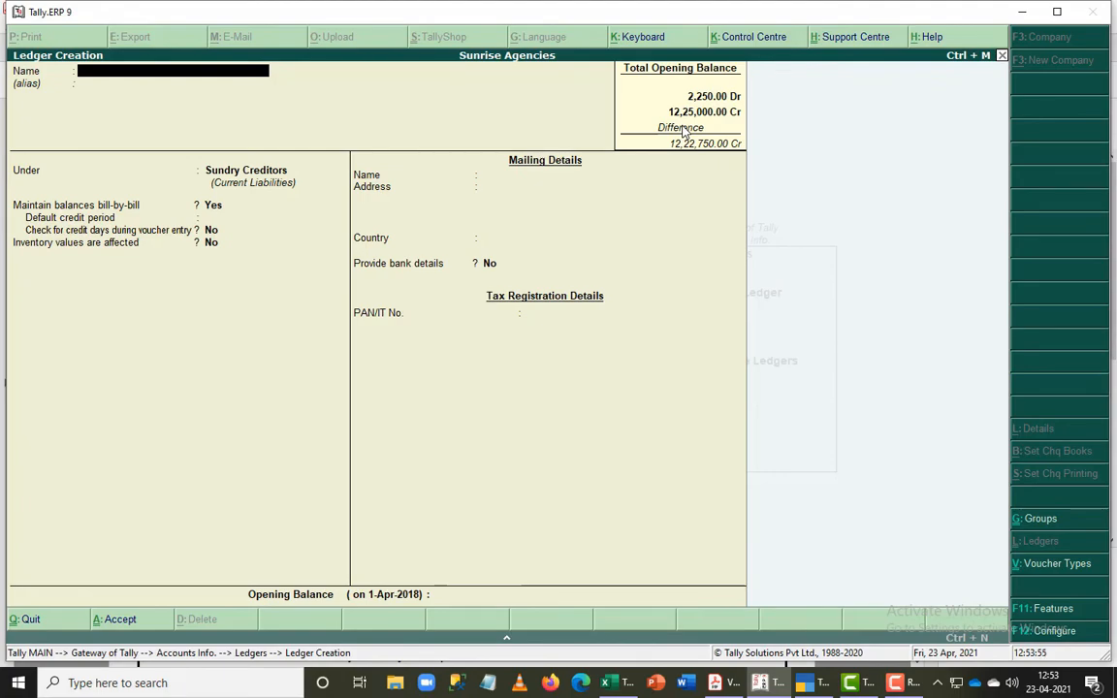
# - Look up the second sundry creditor in the PDF and name the new ledger Bulls Eye Business
pyautogui.hotkey('alt', 'Tab')
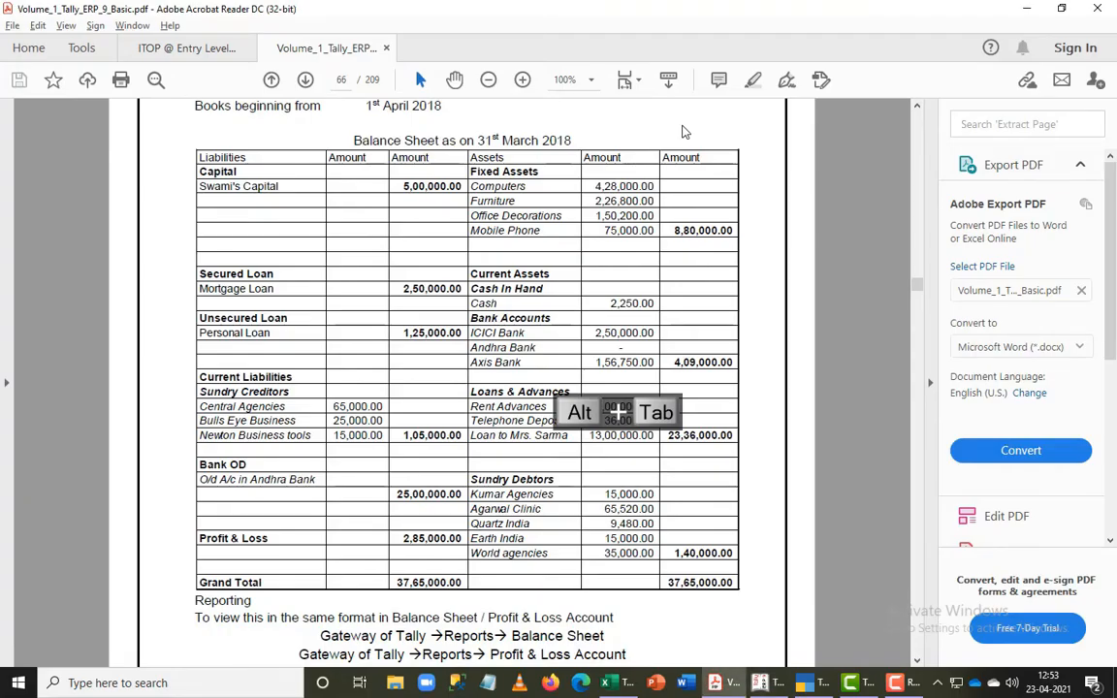
pyautogui.hotkey('alt', 'Tab')
pyautogui.write('B')
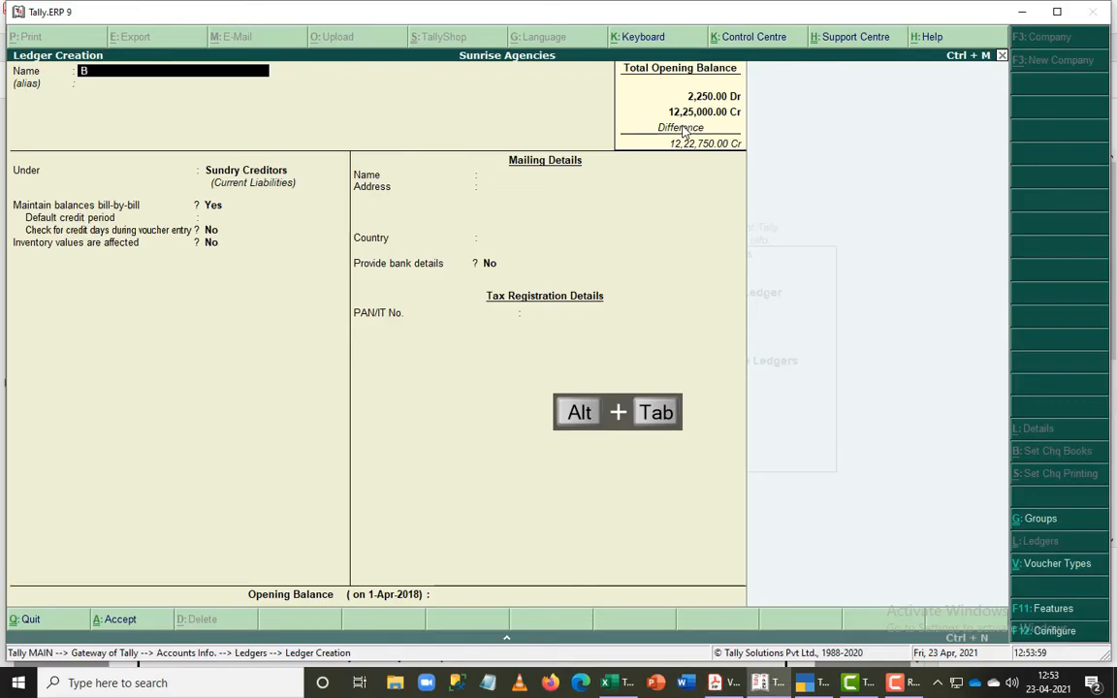
pyautogui.write('ulls W')
pyautogui.press('BackSpace')
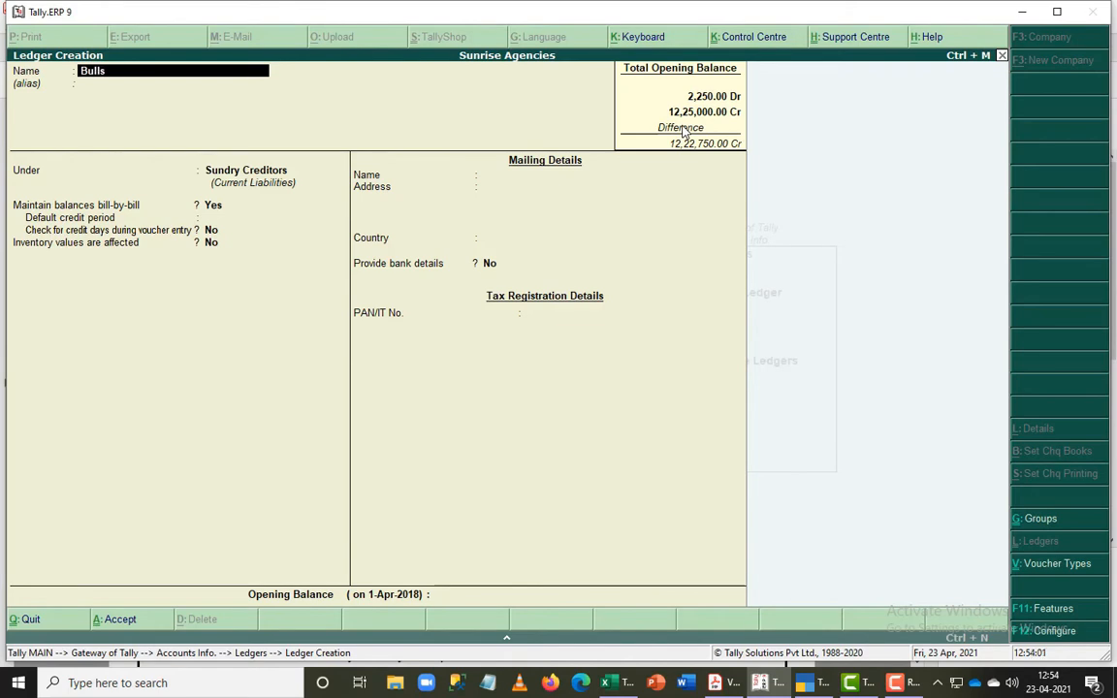
pyautogui.write('Eye')
pyautogui.hotkey('alt', 'Tab')
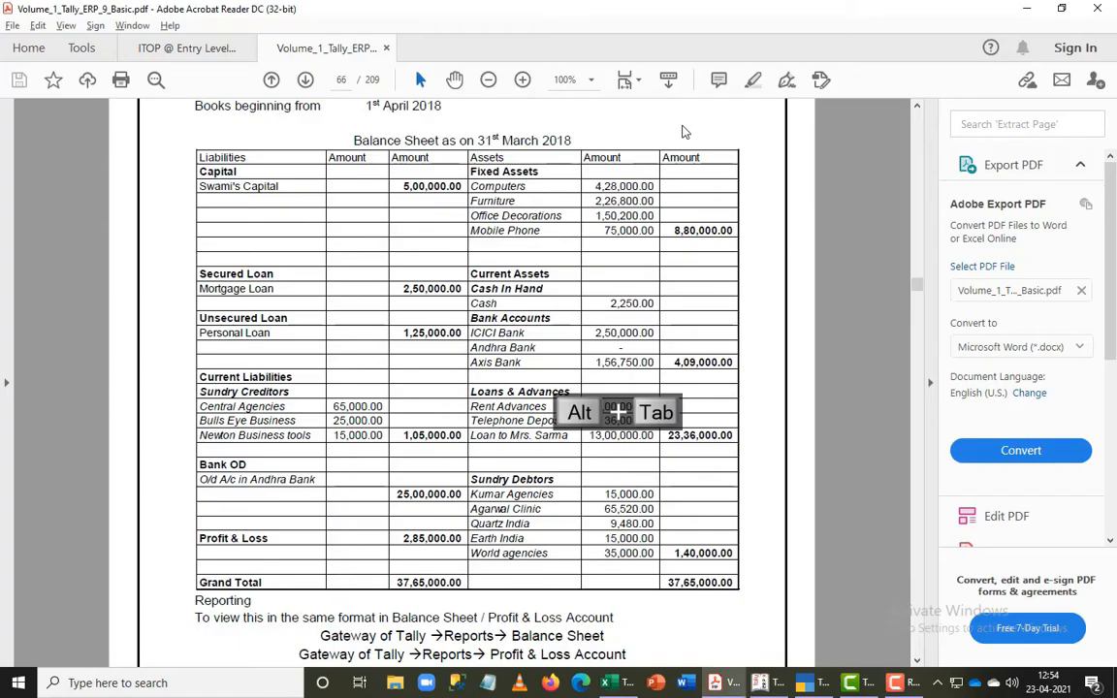
pyautogui.hotkey('alt', 'Tab')
pyautogui.hotkey('alt', 'Tab')
pyautogui.write('Bu')
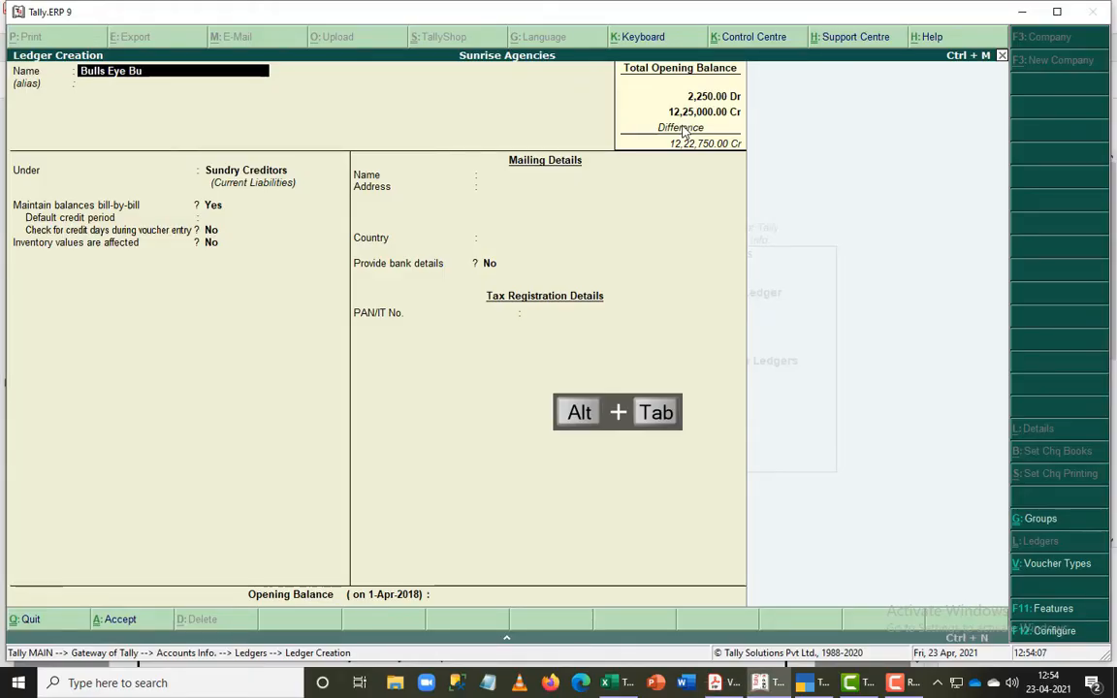
pyautogui.write('siness')
pyautogui.press('Return')
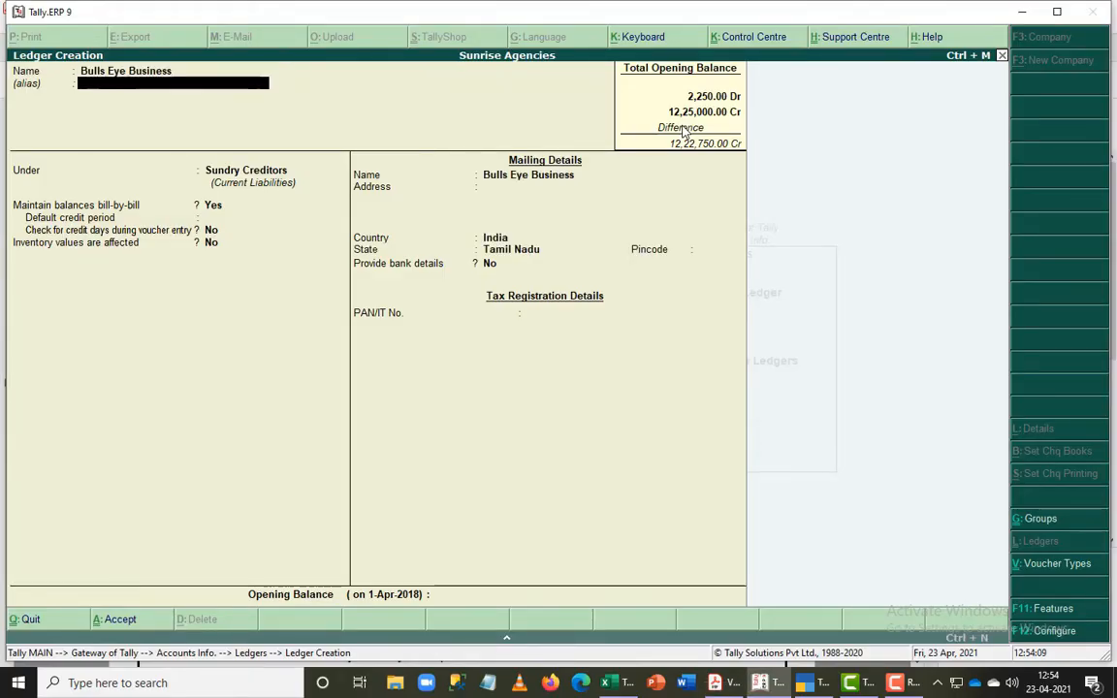
# - Set the Bulls Eye Business opening balance to 25,000 Cr as in the PDF, leave its bill-wise breakup blank, and save the ledger
pyautogui.press('F9')
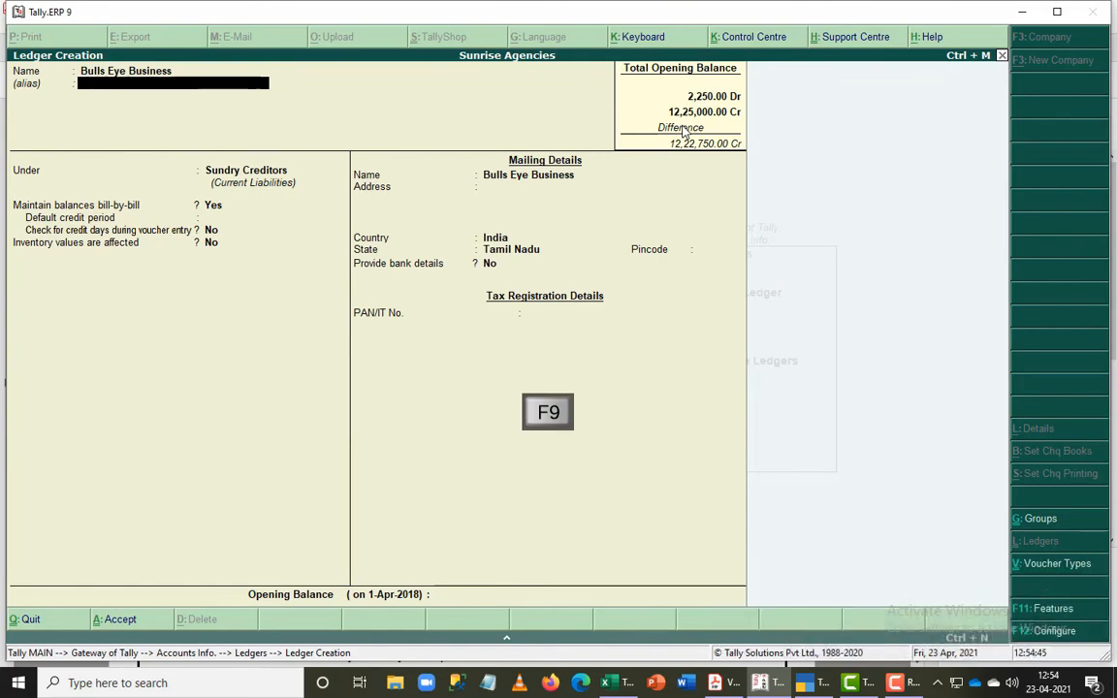
pyautogui.press('Return')
pyautogui.press('Return')
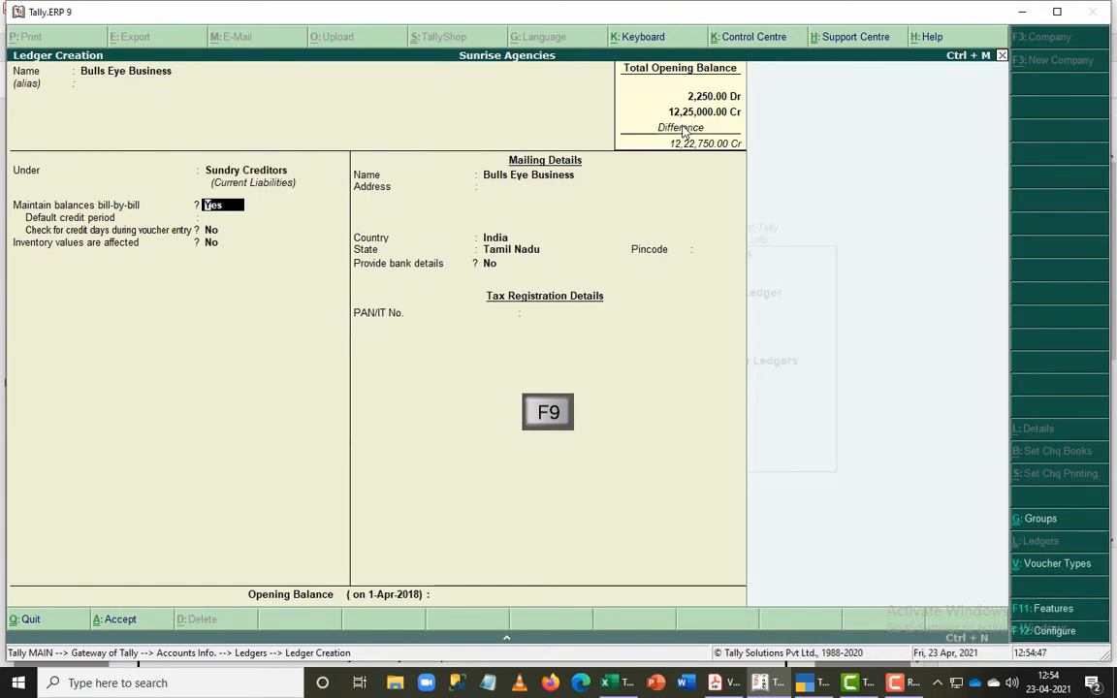
pyautogui.hotkey('ctrl', 'End')
pyautogui.hotkey('alt', 'Tab')
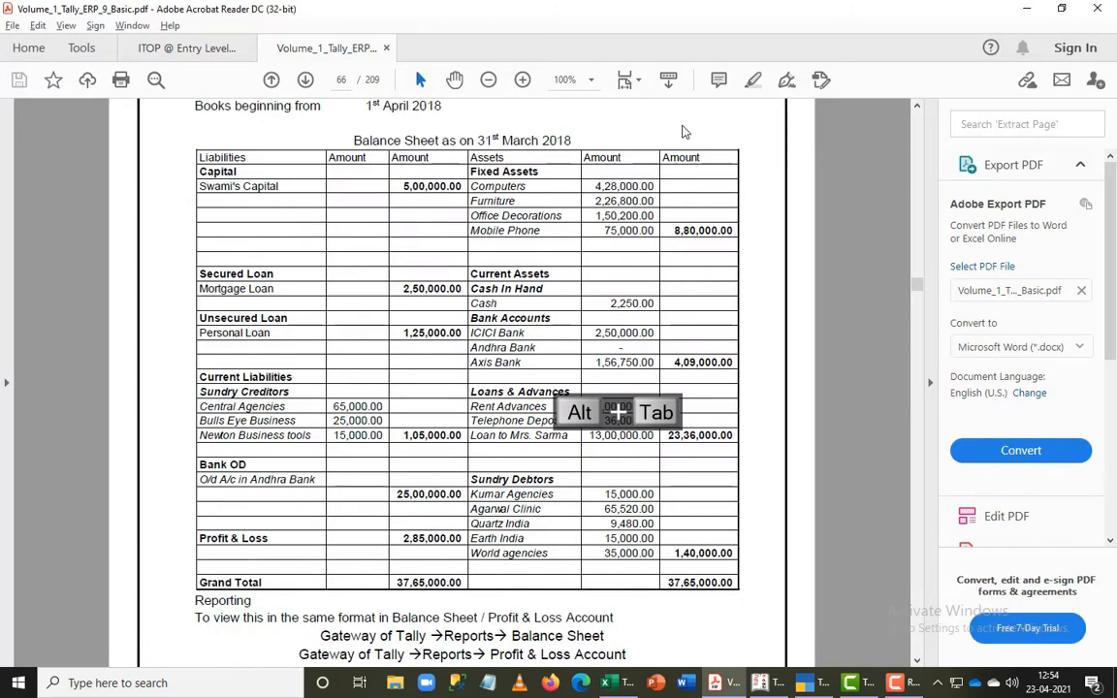
pyautogui.hotkey('alt', 'Tab')
pyautogui.write('25,000')
pyautogui.press('Return')
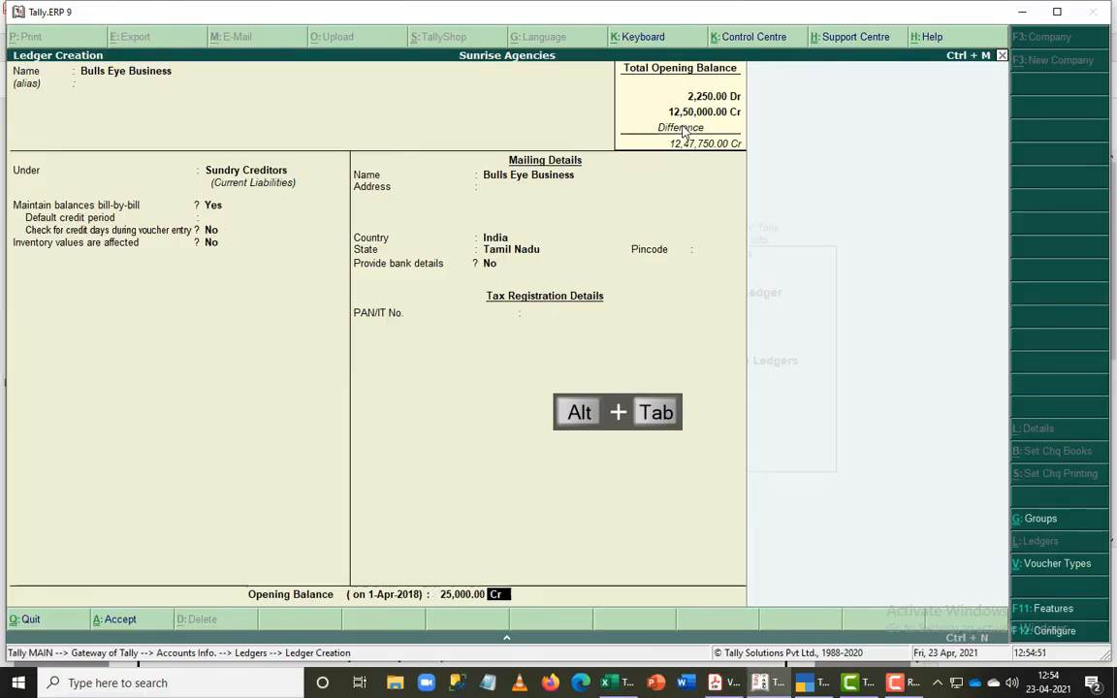
pyautogui.press('Return')
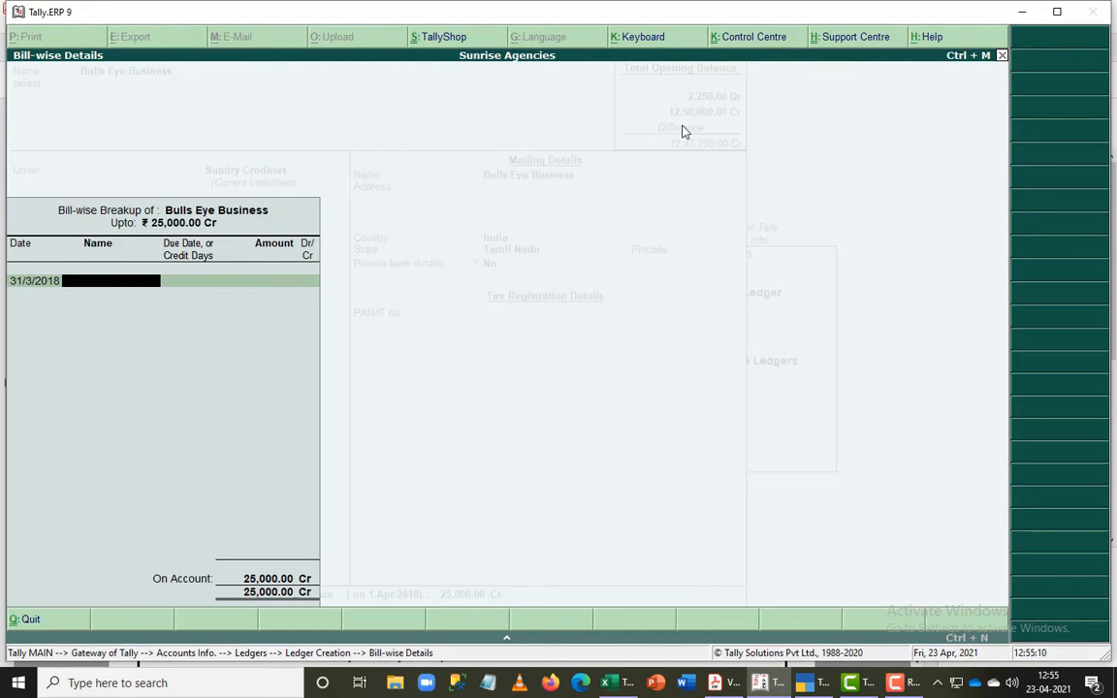
pyautogui.press('Return')
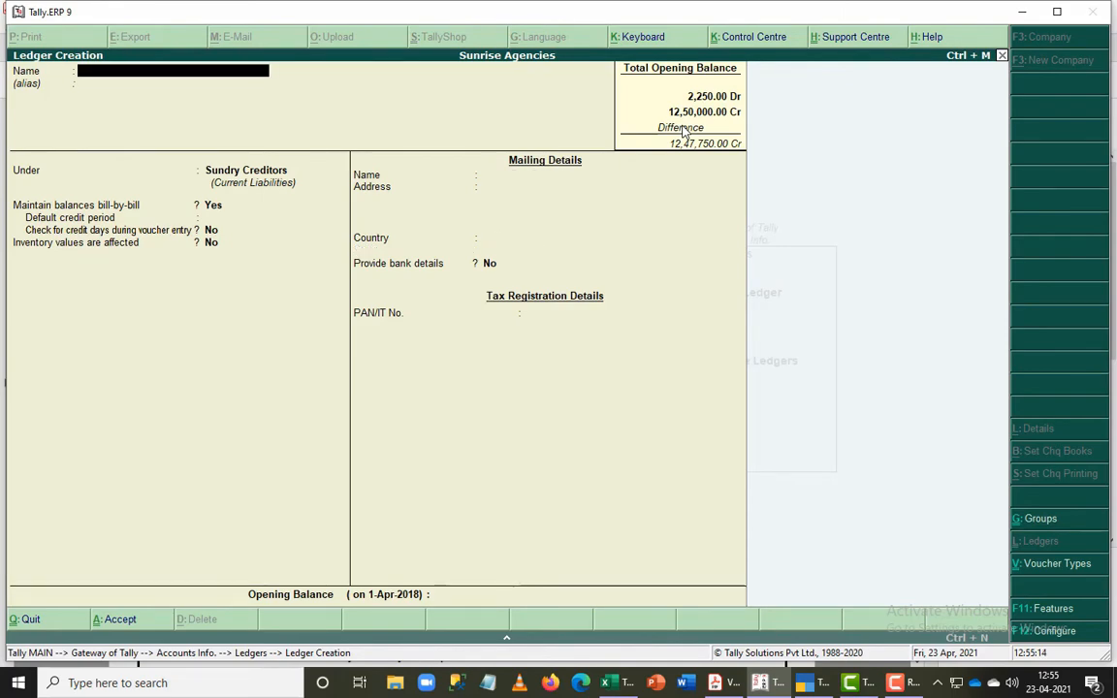
# - Look up the third sundry creditor in the PDF and name the new ledger Newton Business Tools
pyautogui.hotkey('alt', 'Tab')
pyautogui.hotkey('alt', 'Tab')
pyautogui.write('N')
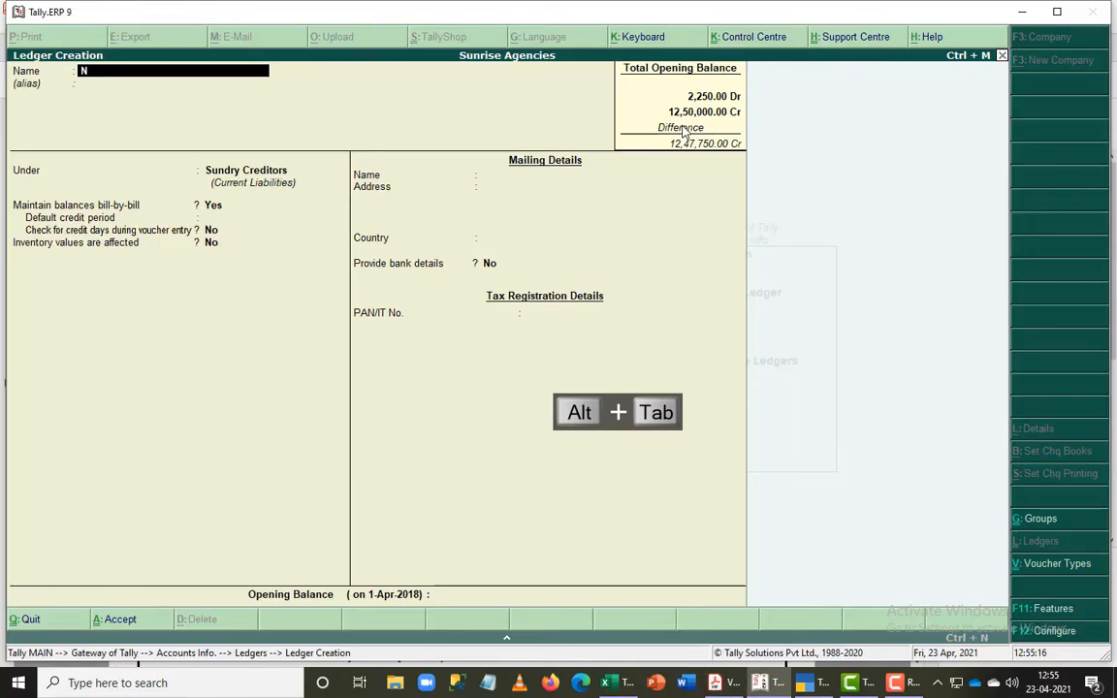
pyautogui.write('ewton Buei')
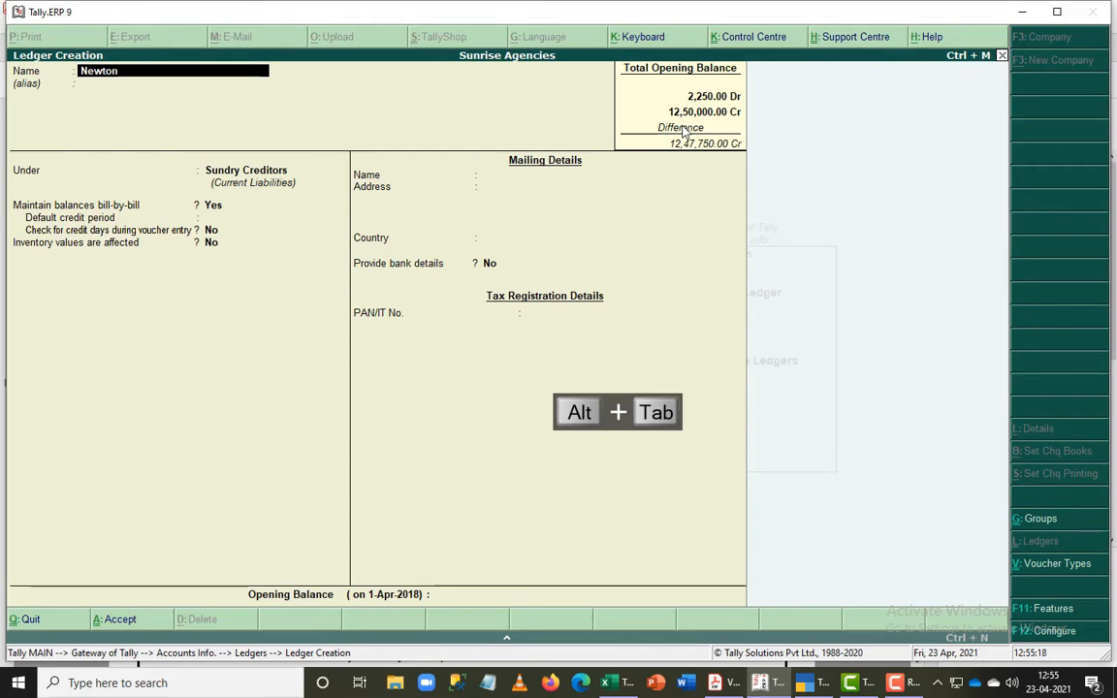
pyautogui.press('BackSpace')
pyautogui.press('BackSpace')
pyautogui.write('sines')
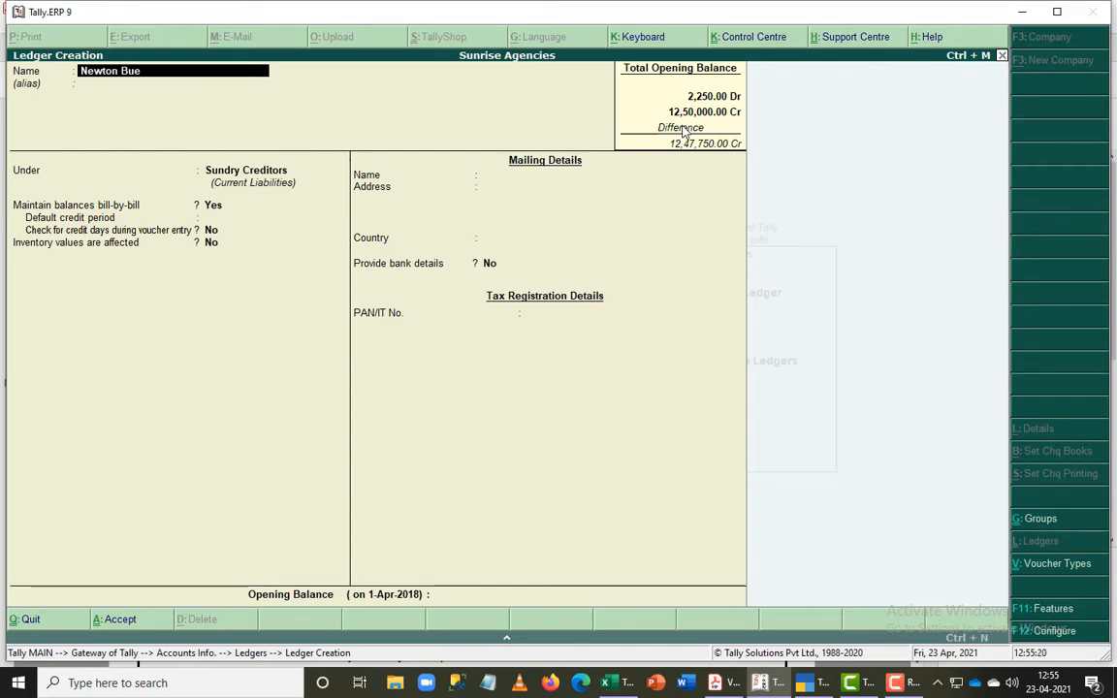
pyautogui.write('s Tools')
pyautogui.press('Return')
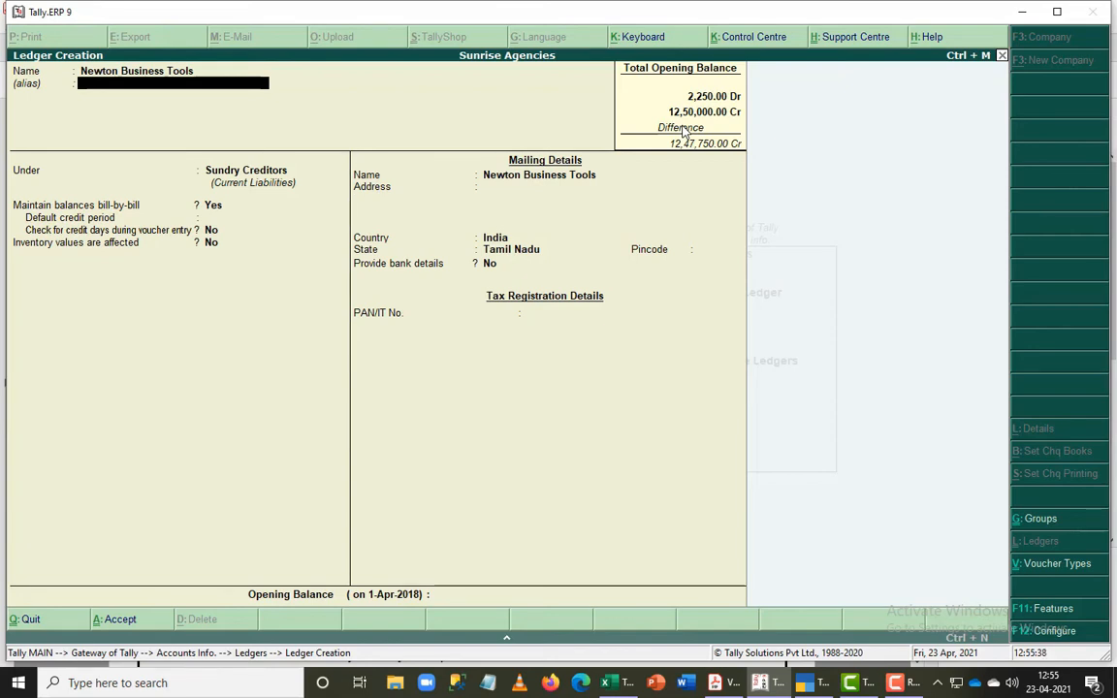
# - Set the Newton Business Tools opening balance to 15,000 Cr, leave the bill-wise breakup blank as On Account, and save the ledger
pyautogui.hotkey('ctrl', 'End')
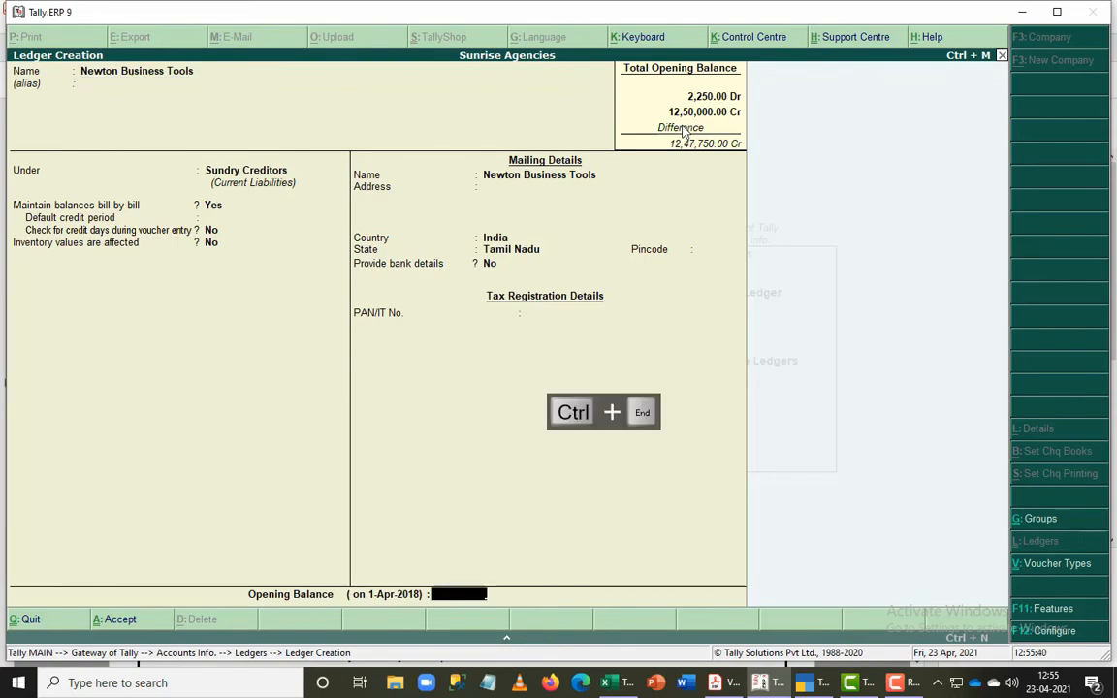
pyautogui.hotkey('alt', 'Tab')
pyautogui.hotkey('alt', 'Tab')
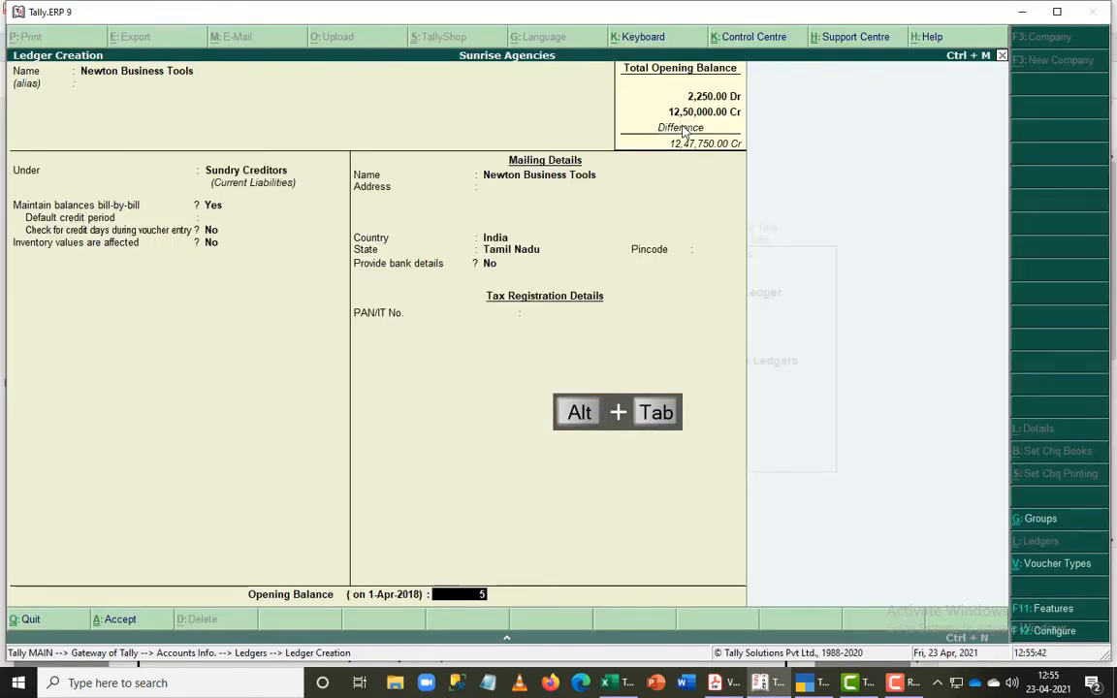
pyautogui.write('15,000')
pyautogui.press('Return')
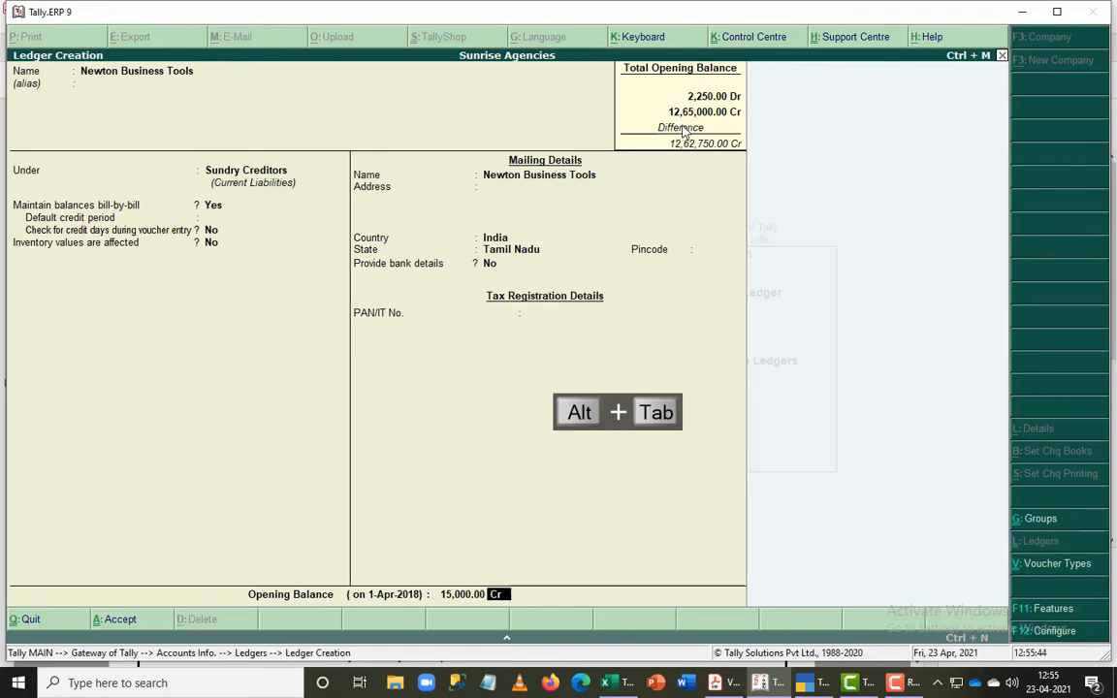
pyautogui.press('Return')
pyautogui.press('Return')
pyautogui.press('Return')
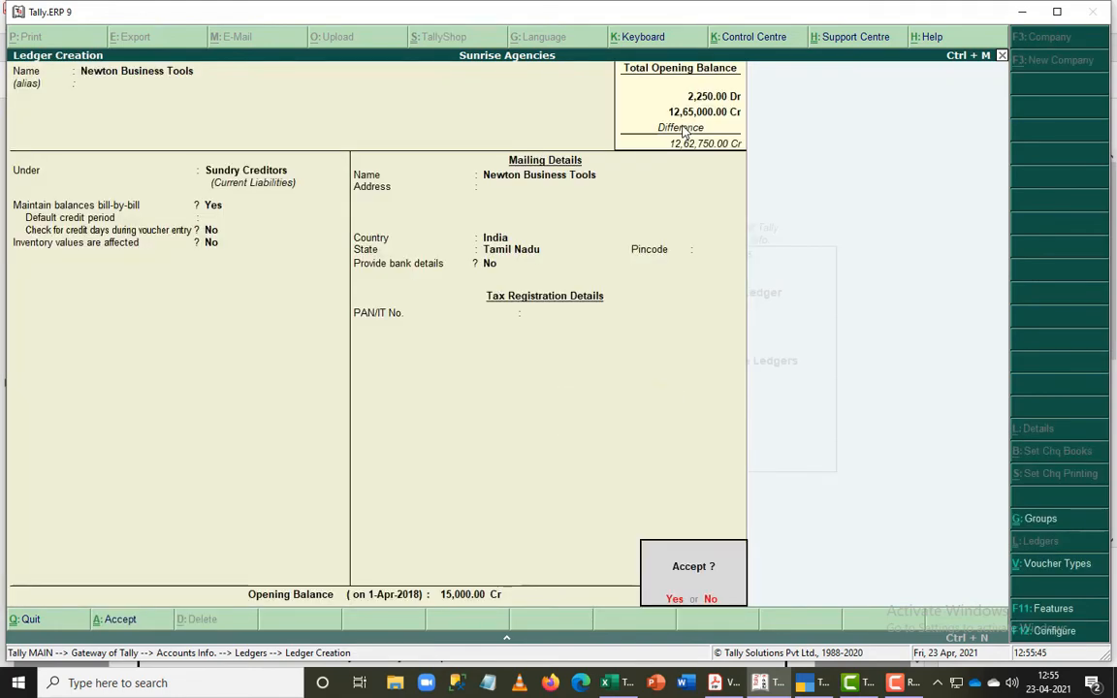
pyautogui.press('Return')
# - Look up the bank overdraft entry in the PDF and start an O/d in Andhra Bank ledger under the Bank OD A/c group
pyautogui.hotkey('alt', 'Tab')
pyautogui.hotkey('alt', 'Tab')
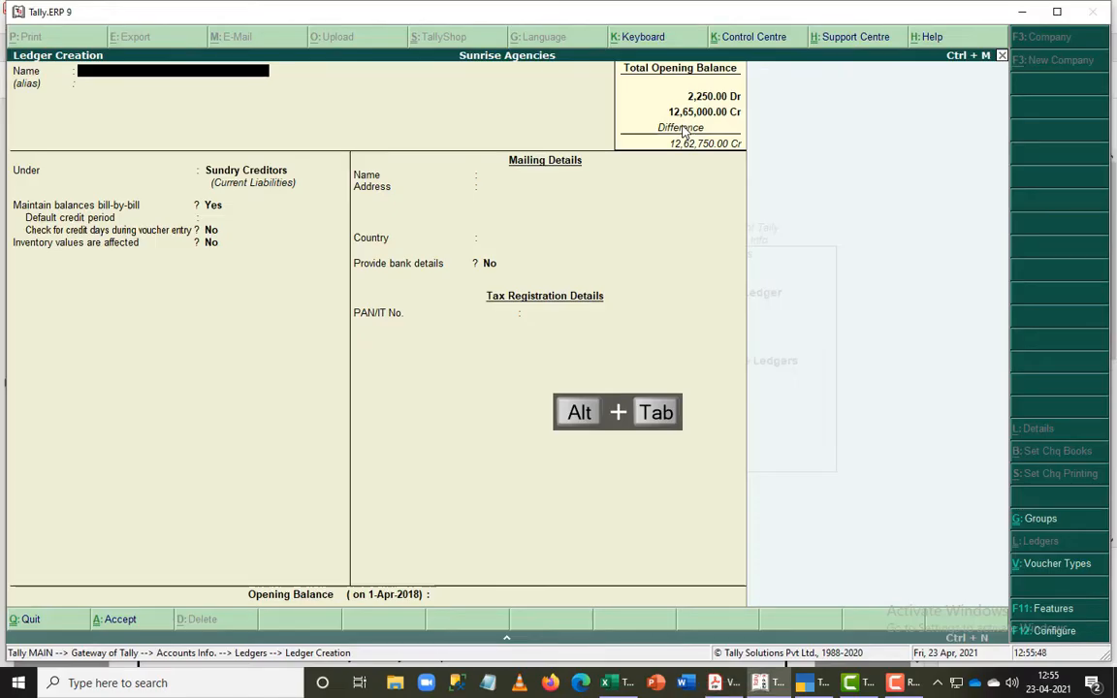
pyautogui.write('O/d in Andh')
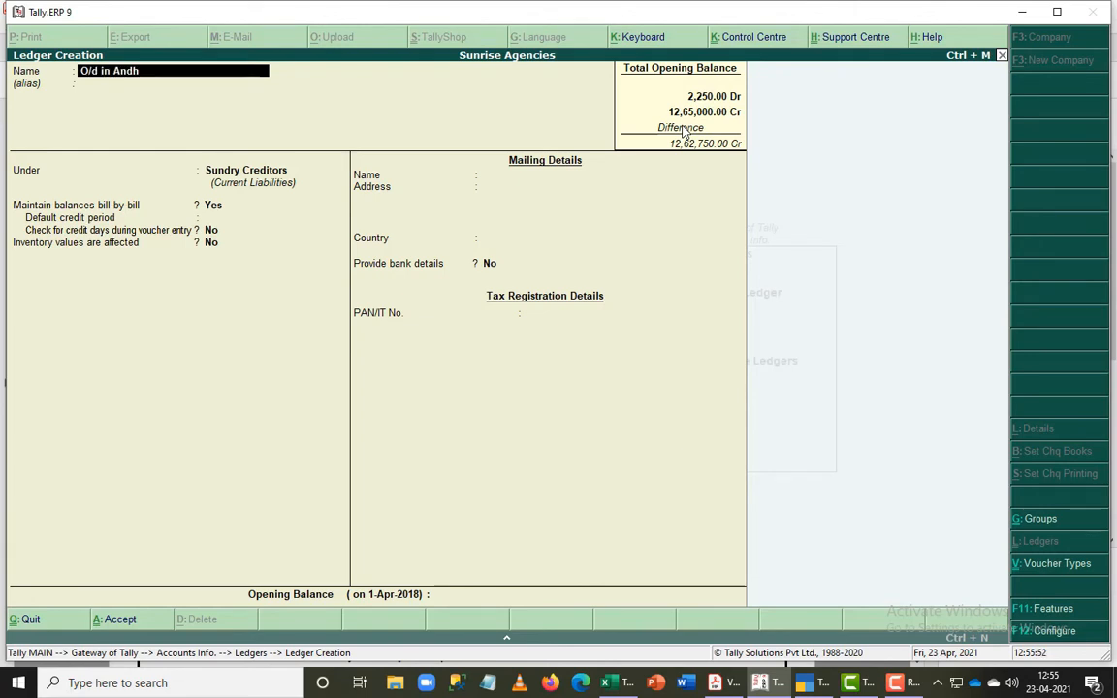
pyautogui.write('ra Bank')
pyautogui.press('Return')
pyautogui.press('Return')
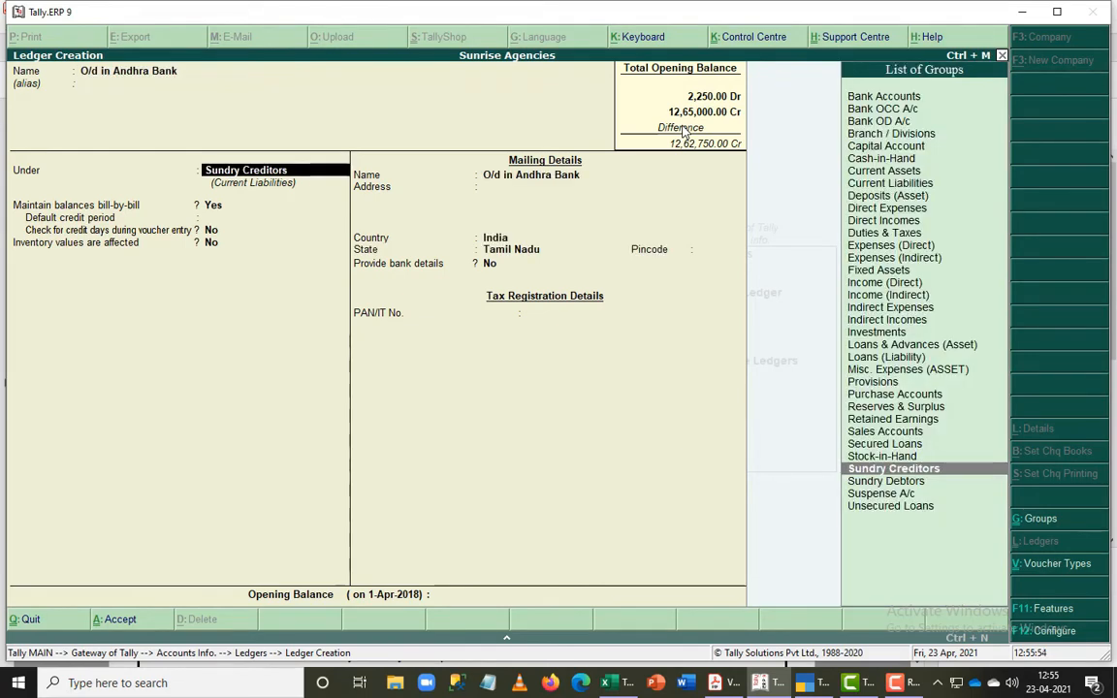
pyautogui.write('Ba')
pyautogui.press('Down')
pyautogui.press('Down')
pyautogui.press('Return')
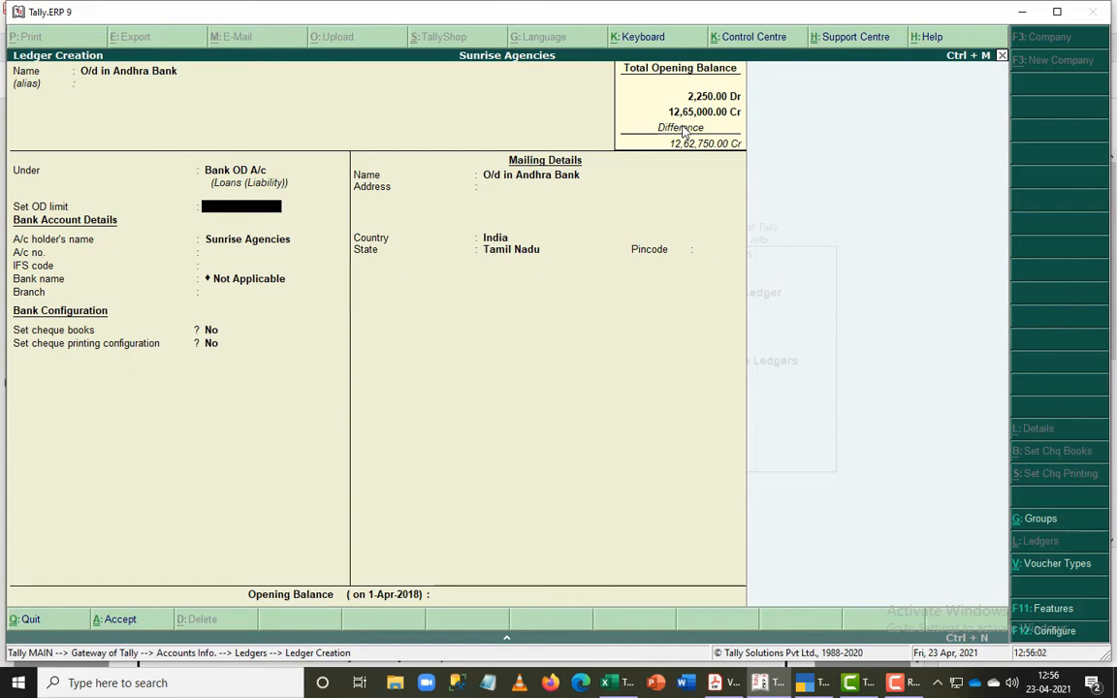
# - Leave the overdraft limit and bank details of O/d in Andhra Bank unset, enter 25,00,000 Cr as its opening balance, and save the ledger
pyautogui.hotkey('alt', 'Tab')
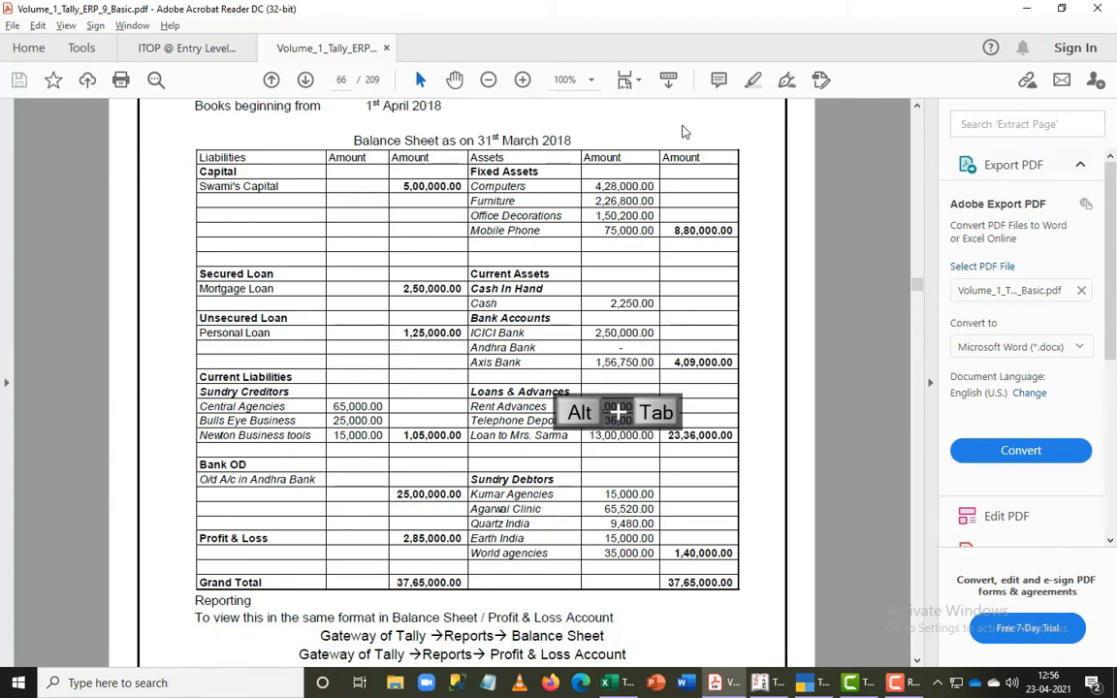
pyautogui.hotkey('alt', 'Tab')
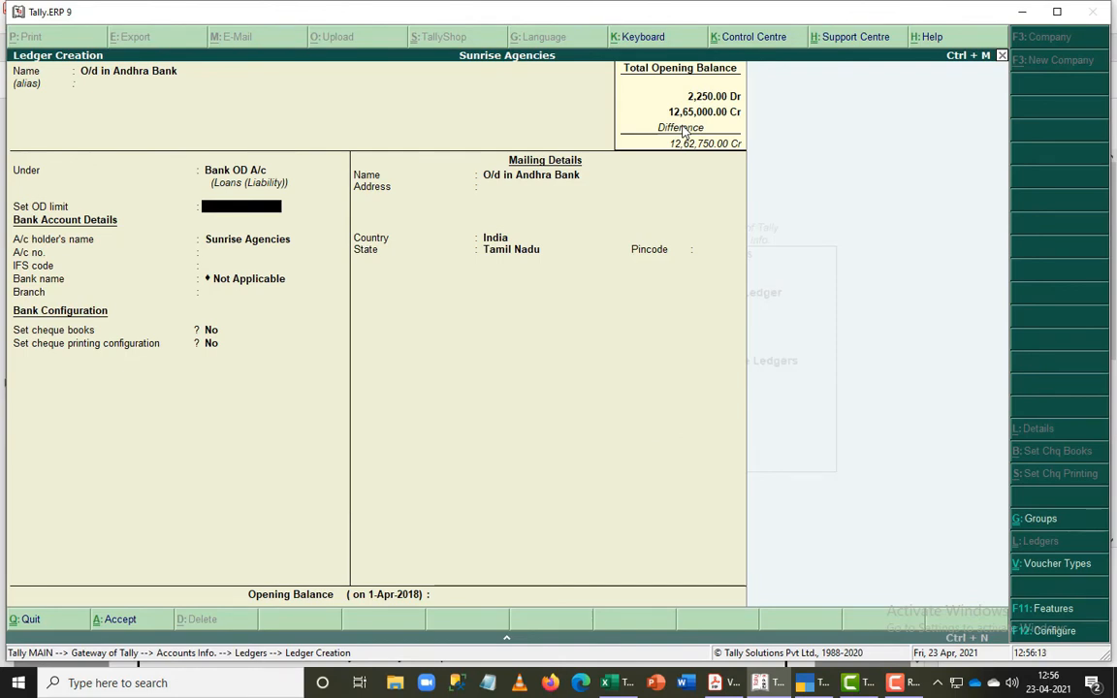
pyautogui.hotkey('ctrl', 'Return')
pyautogui.hotkey('alt', 'Tab')
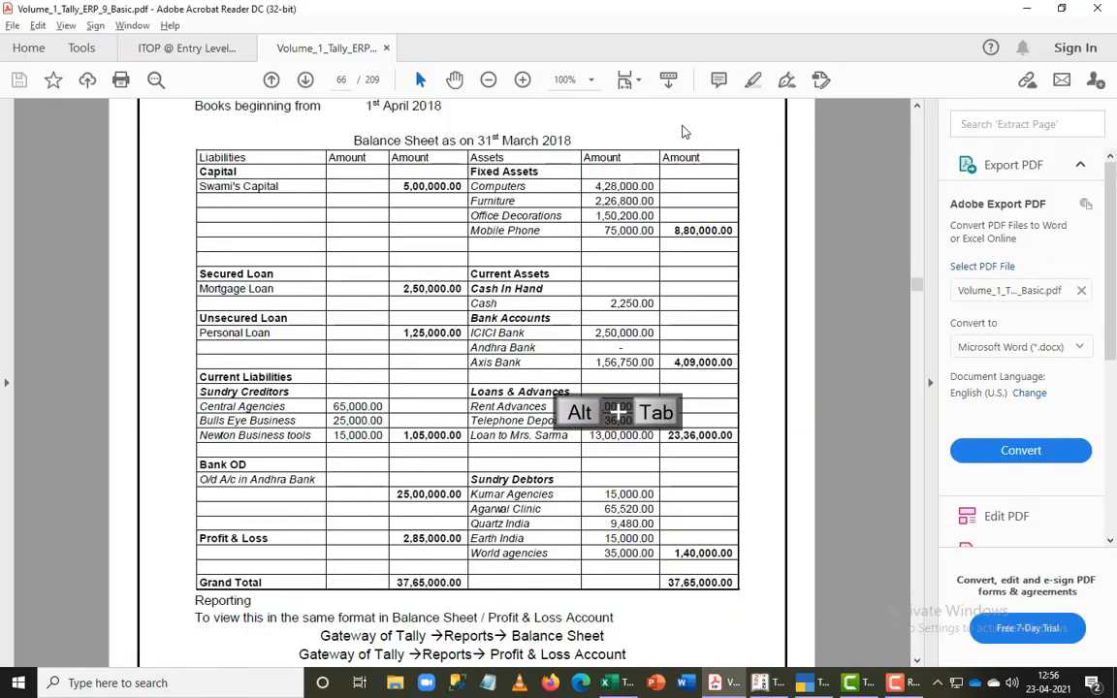
pyautogui.hotkey('alt', 'Tab')
pyautogui.write('25,00,')
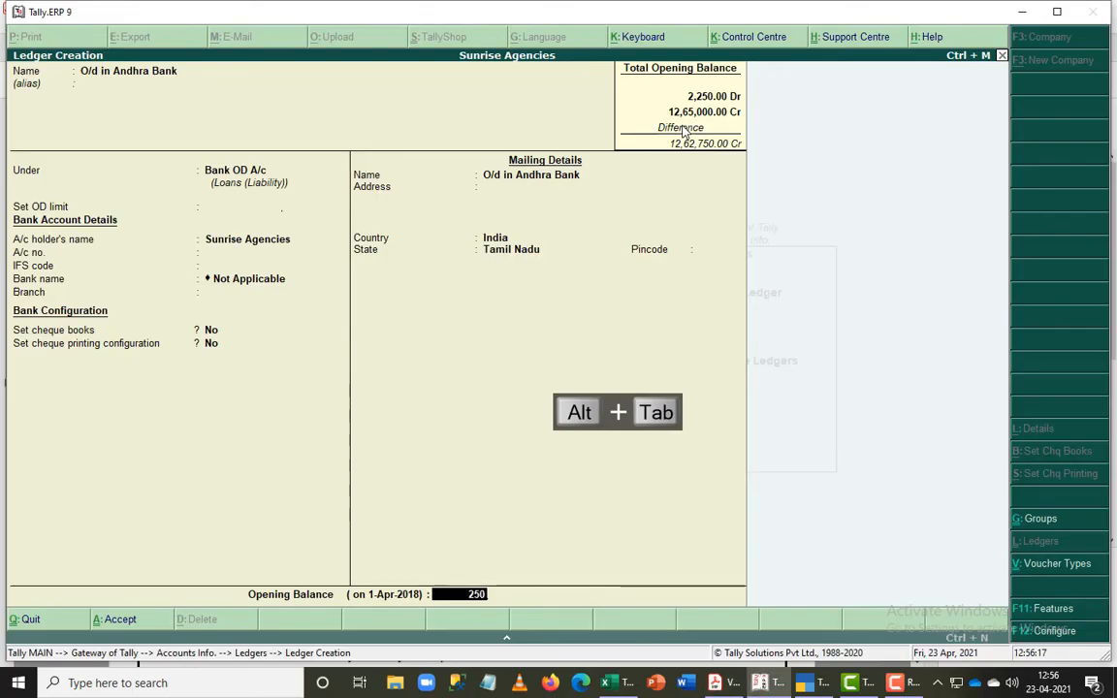
pyautogui.write('0000')
pyautogui.press('Return')
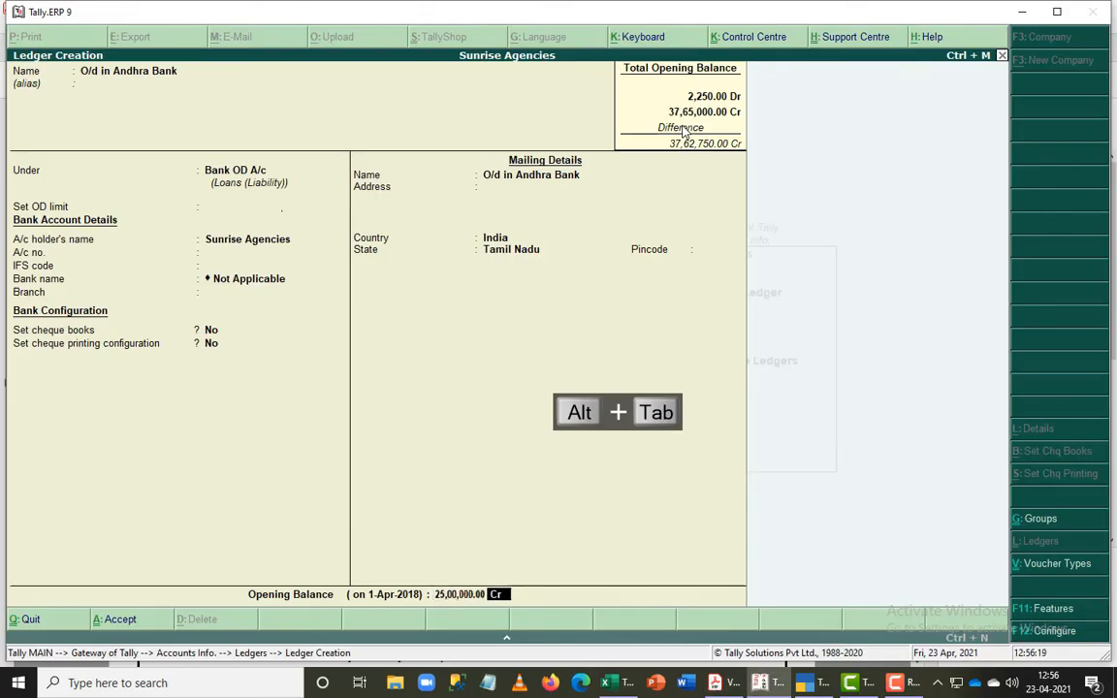
pyautogui.press('Return')
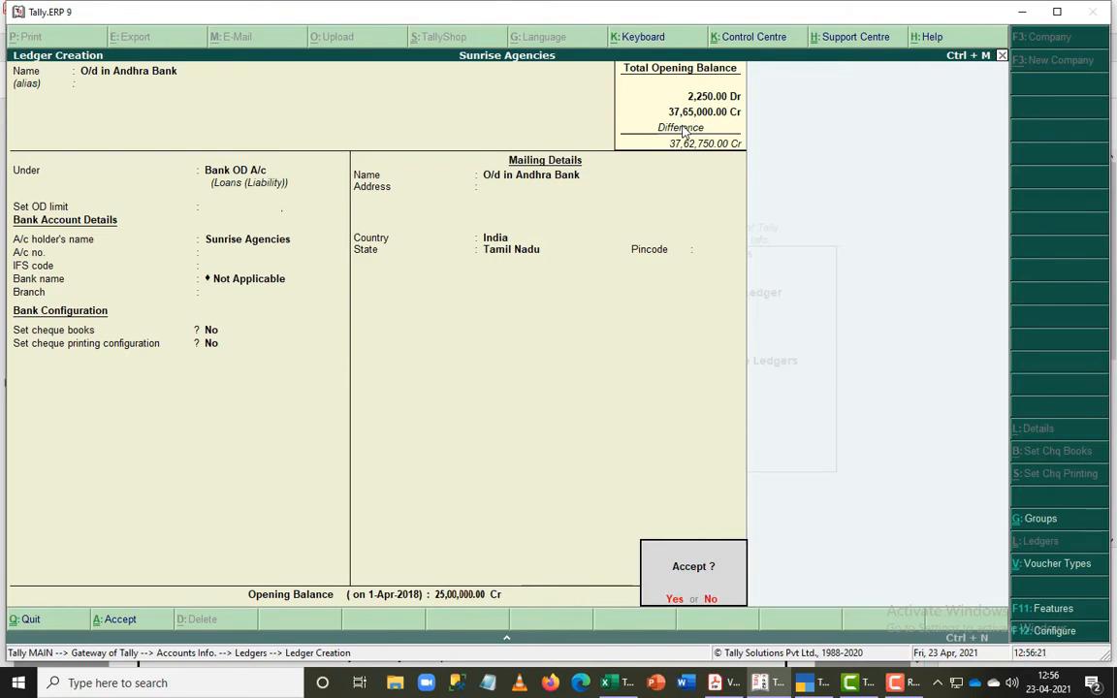
pyautogui.press('Return')
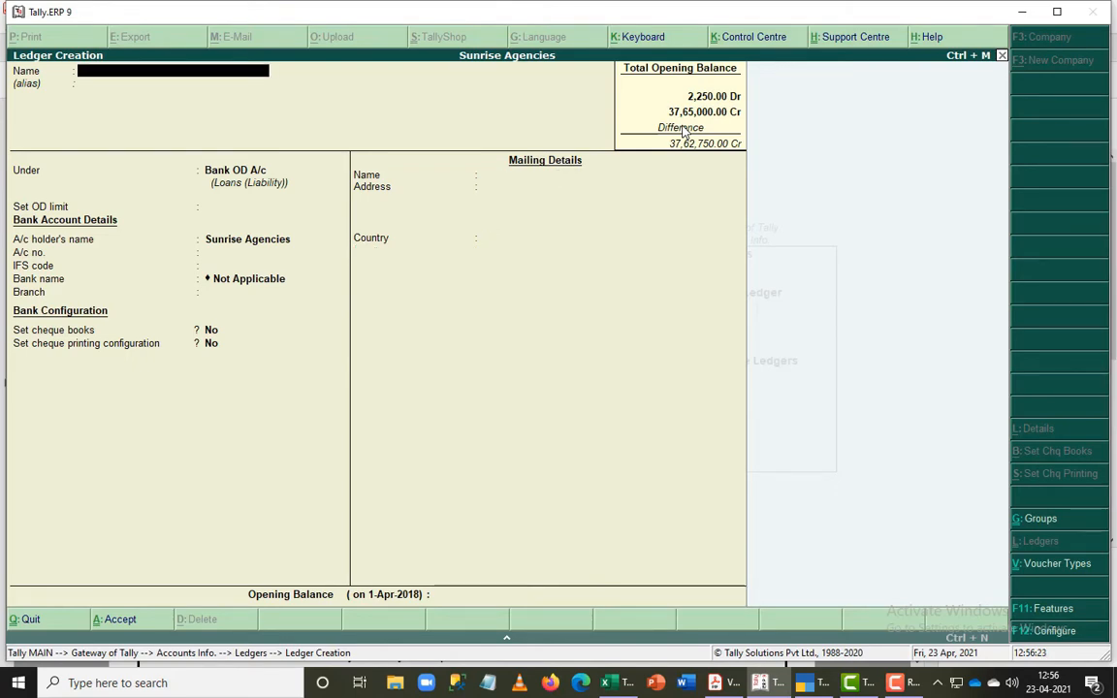
# - Look up the first fixed asset in the PDF balance sheet and start a Computer ledger under the Fixed Assets group
pyautogui.hotkey('alt', 'Tab')
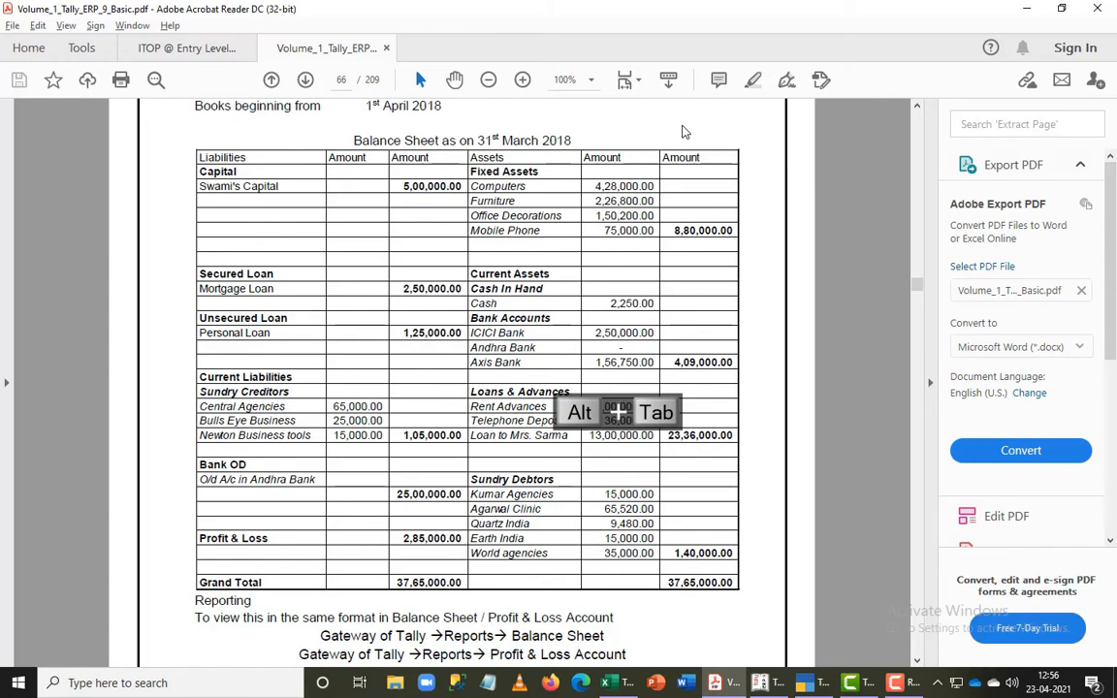
pyautogui.hotkey('alt', 'Tab')
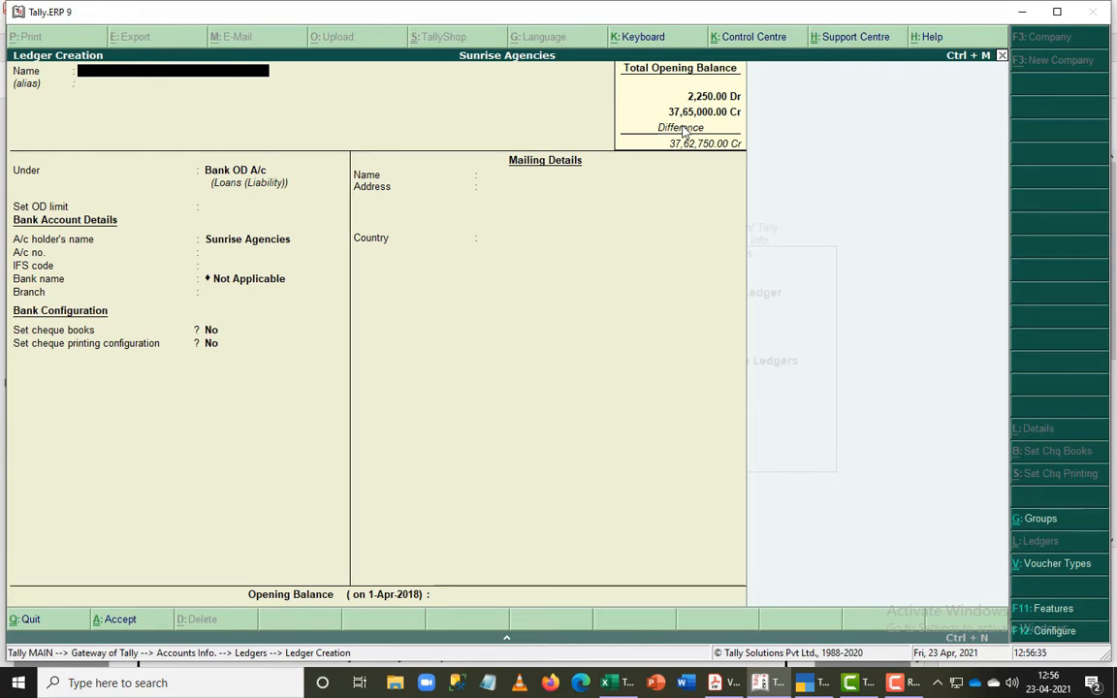
pyautogui.hotkey('alt', 'Tab')
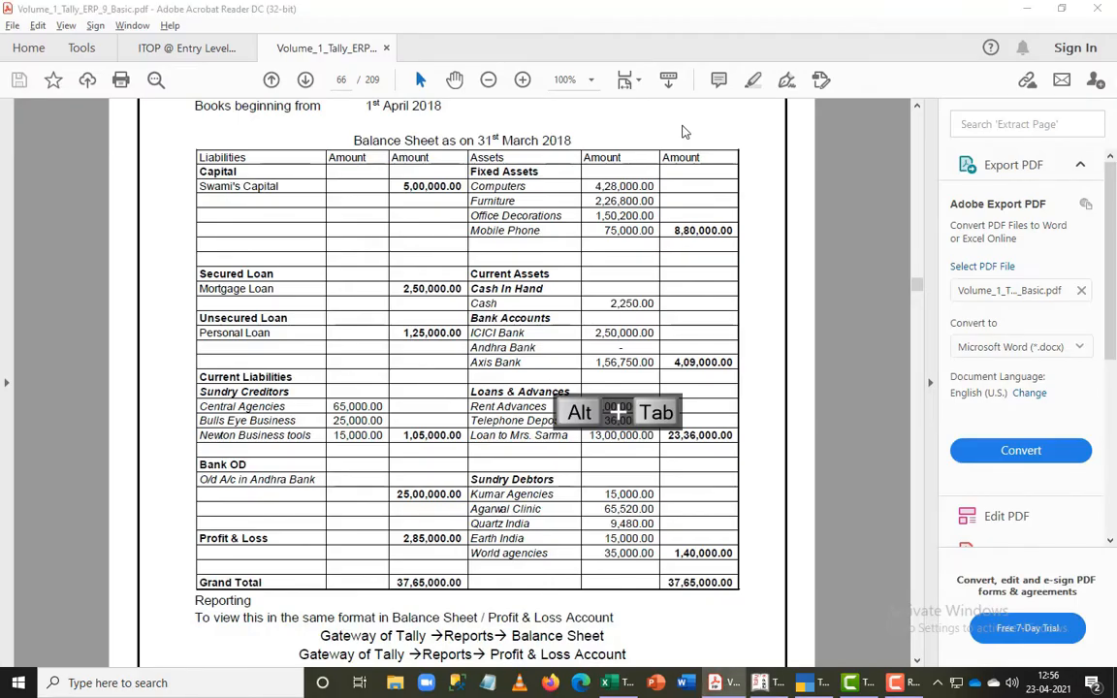
pyautogui.hotkey('alt', 'Tab')
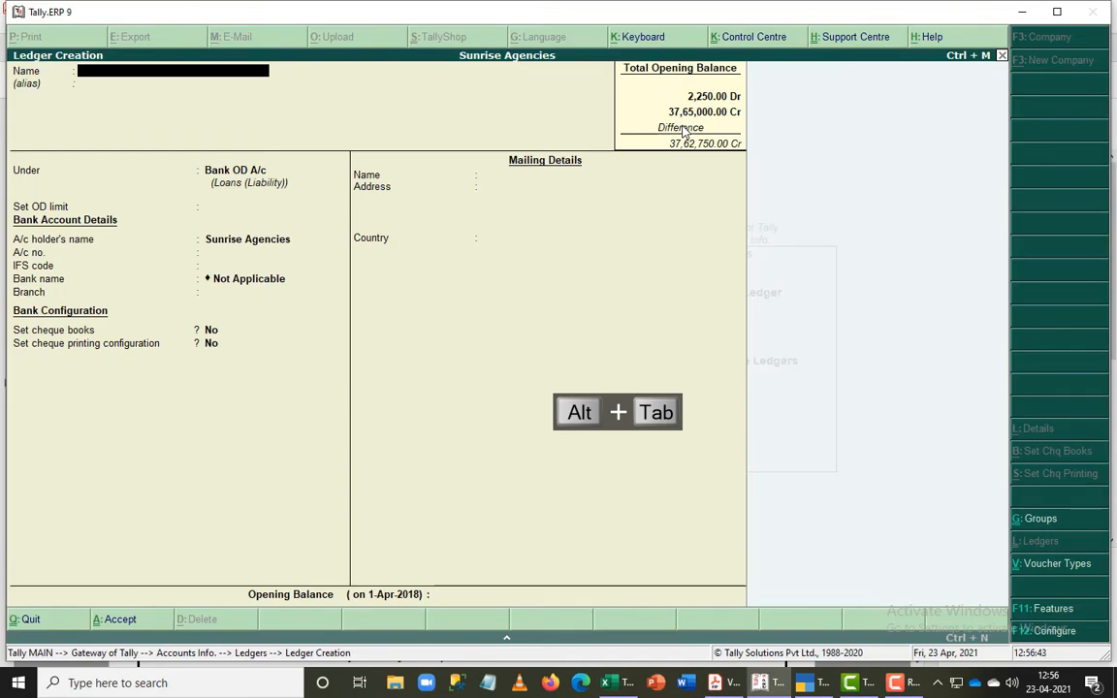
pyautogui.hotkey('alt', 'Tab')
pyautogui.hotkey('alt', 'Tab')
pyautogui.write('Computer')
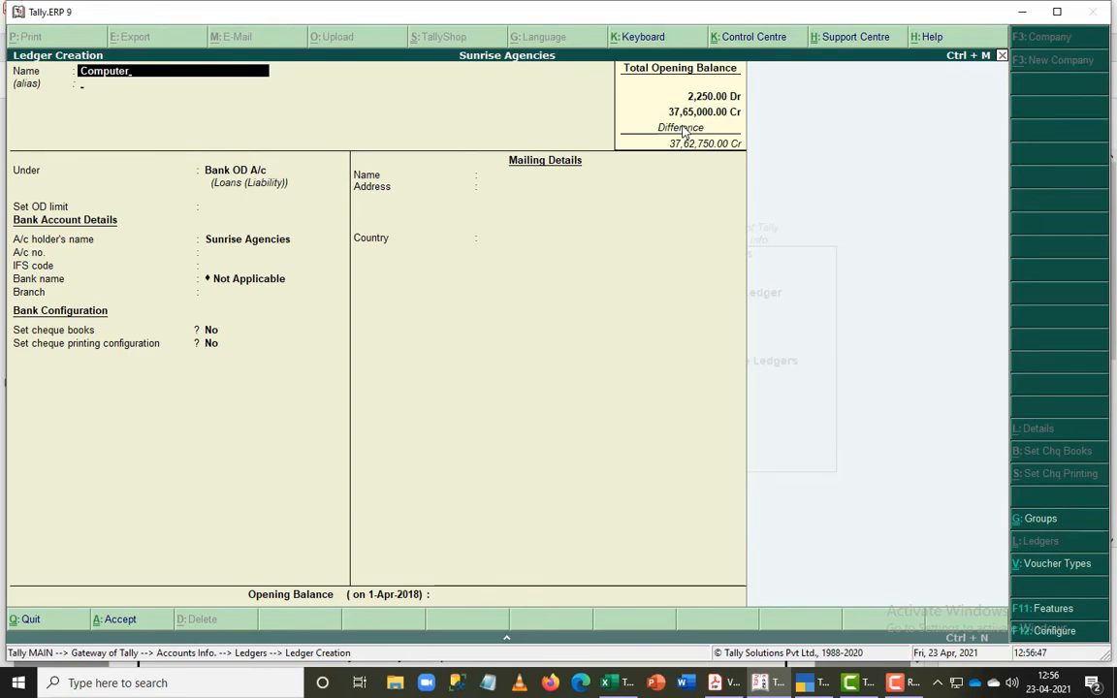
pyautogui.press('Return')
pyautogui.write('Fix')
pyautogui.press('Return')
pyautogui.press('Return')
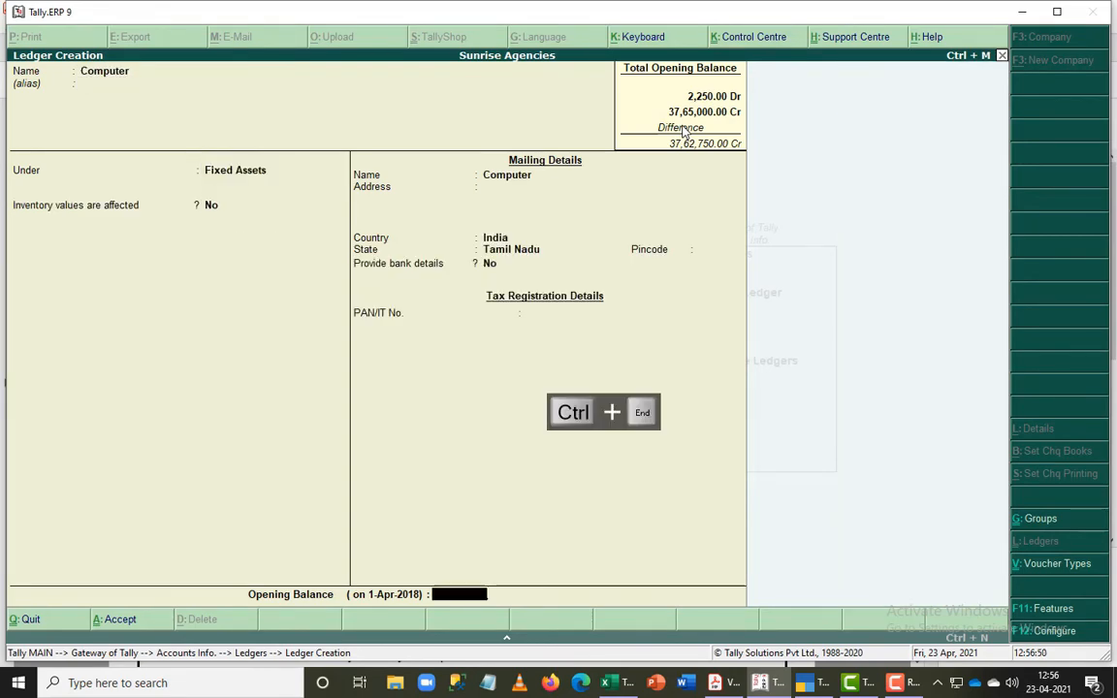
# - Check the computers amount in the PDF and set the Computer ledger's opening balance to 4,28,000 Dr
pyautogui.hotkey('alt', 'Tab')
pyautogui.hotkey('alt', 'Tab')
pyautogui.write('4,28,000')
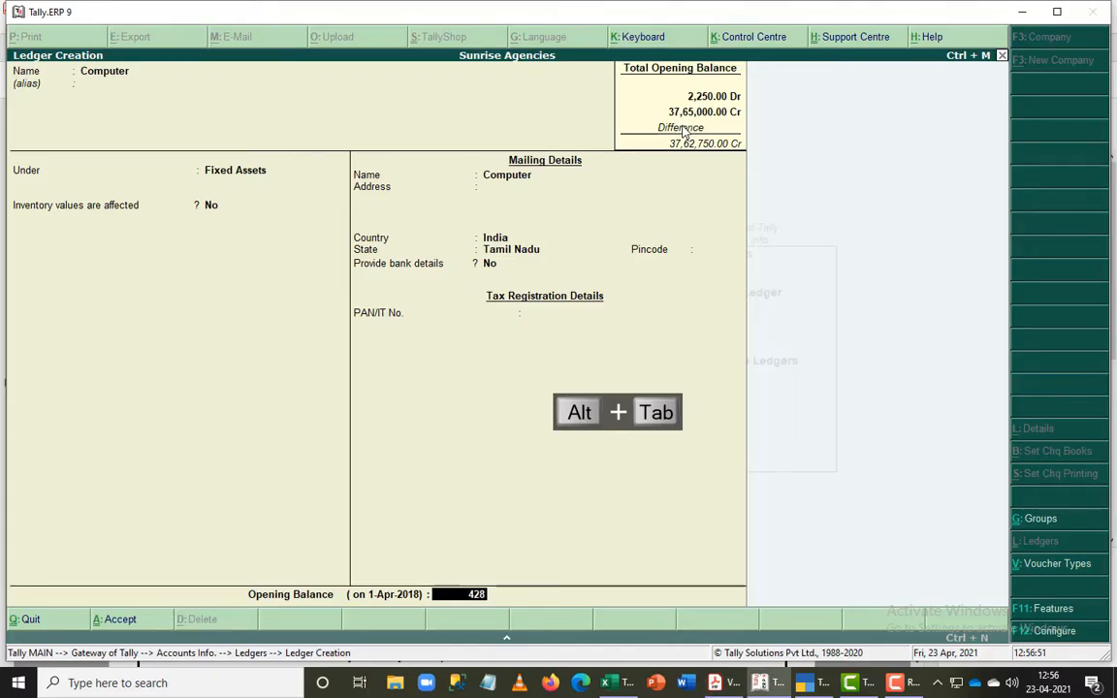
pyautogui.press('Return')
pyautogui.press('Return')
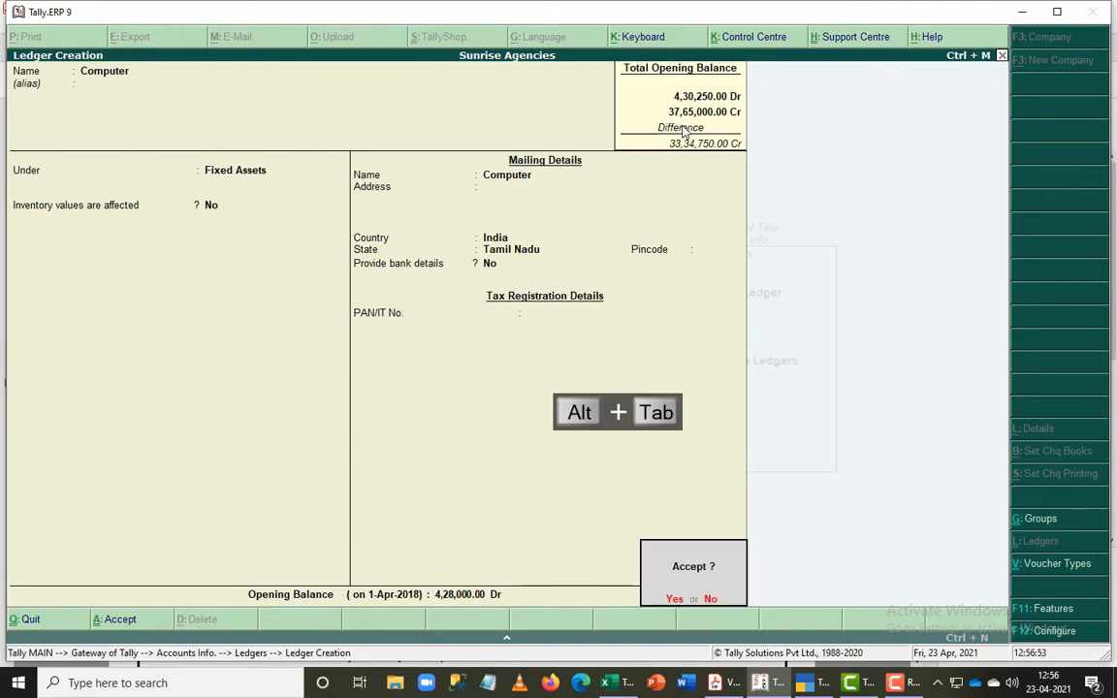
# - Look up the second fixed asset in the PDF, save the Computer ledger, and name the new ledger Furniture
pyautogui.hotkey('alt', 'Tab')
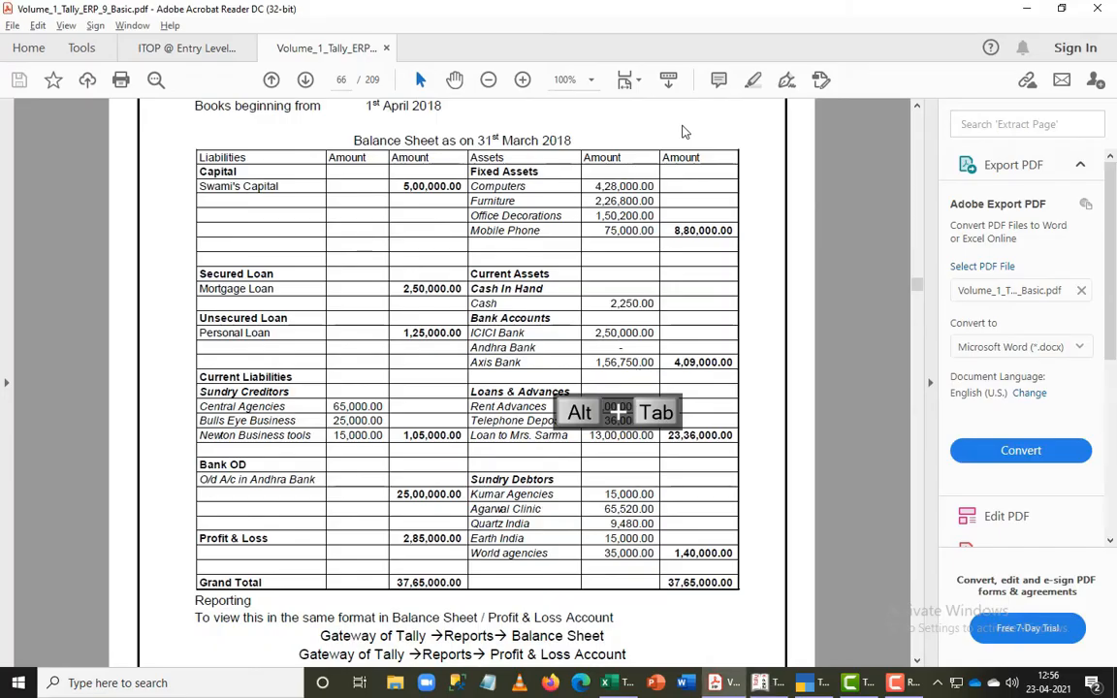
pyautogui.hotkey('alt', 'Tab')
pyautogui.press('Return')
pyautogui.write('Furniture')
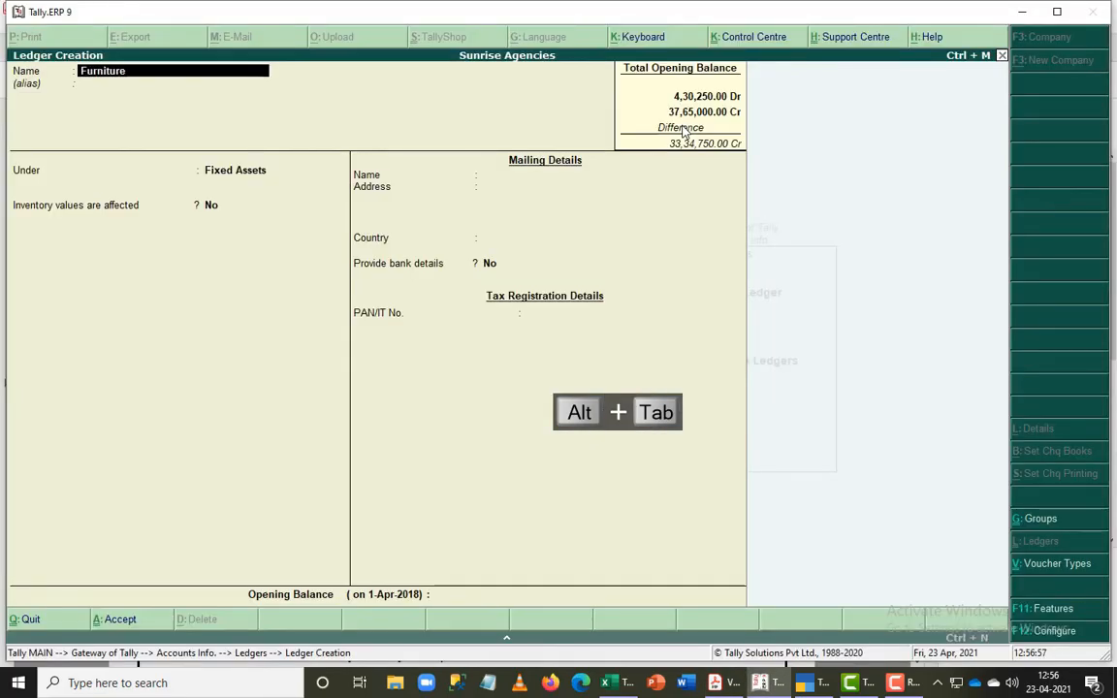
# - Keep the Furniture ledger under Fixed Assets, check its amount in the PDF, enter 2,26,800 Dr as opening balance, and save it
pyautogui.press('Return')
pyautogui.press('Return')
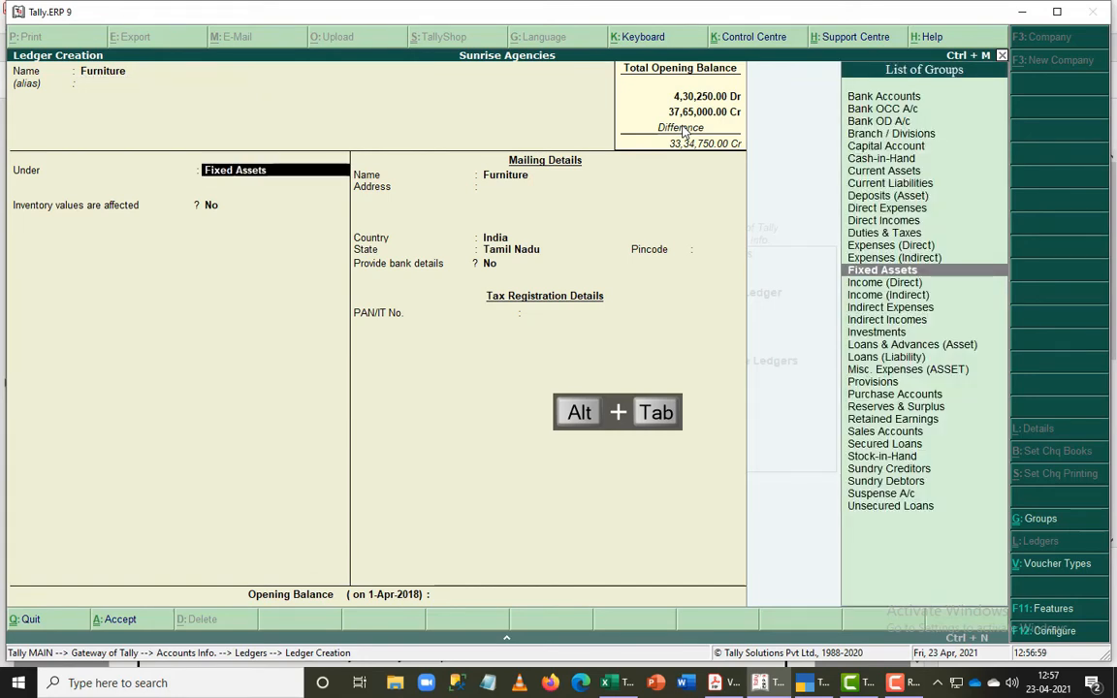
pyautogui.press('Return')
pyautogui.press('Return')
pyautogui.hotkey('alt', 'Tab')
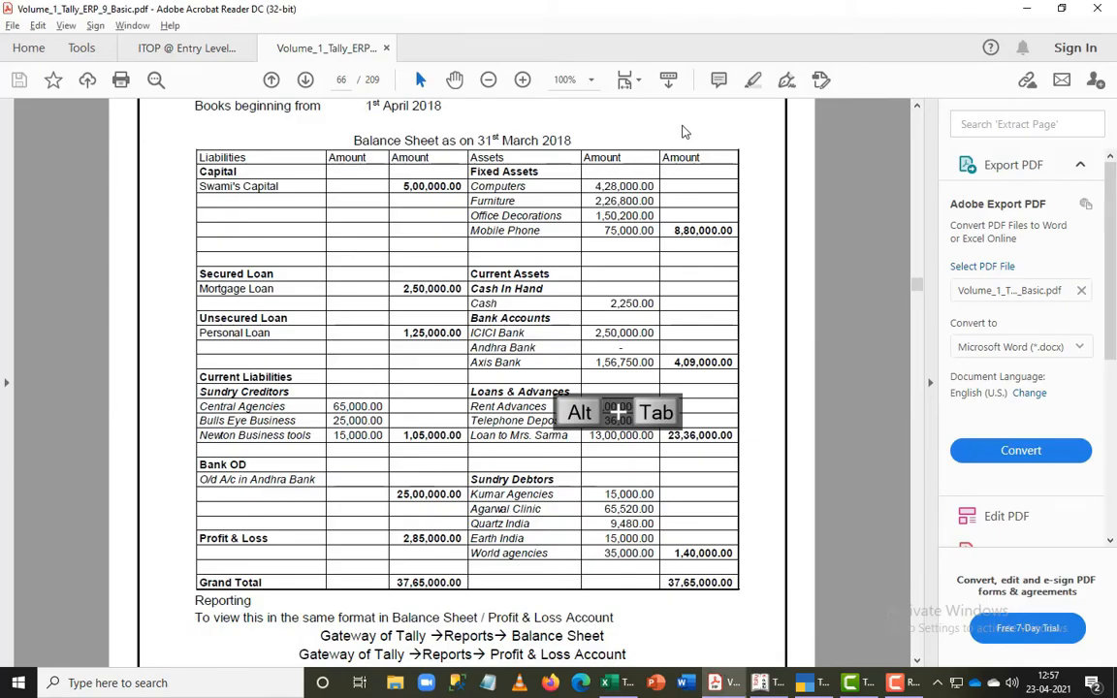
pyautogui.hotkey('alt', 'Tab')
pyautogui.write('2,26,800')
pyautogui.press('Return')
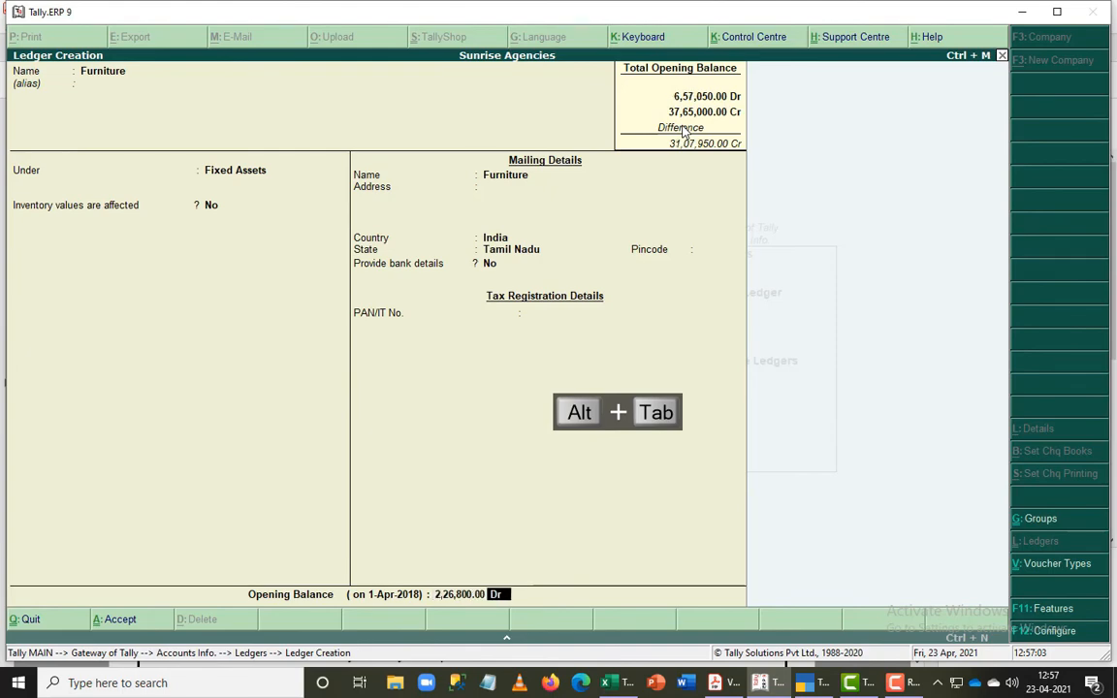
pyautogui.press('Return')
pyautogui.press('Return')
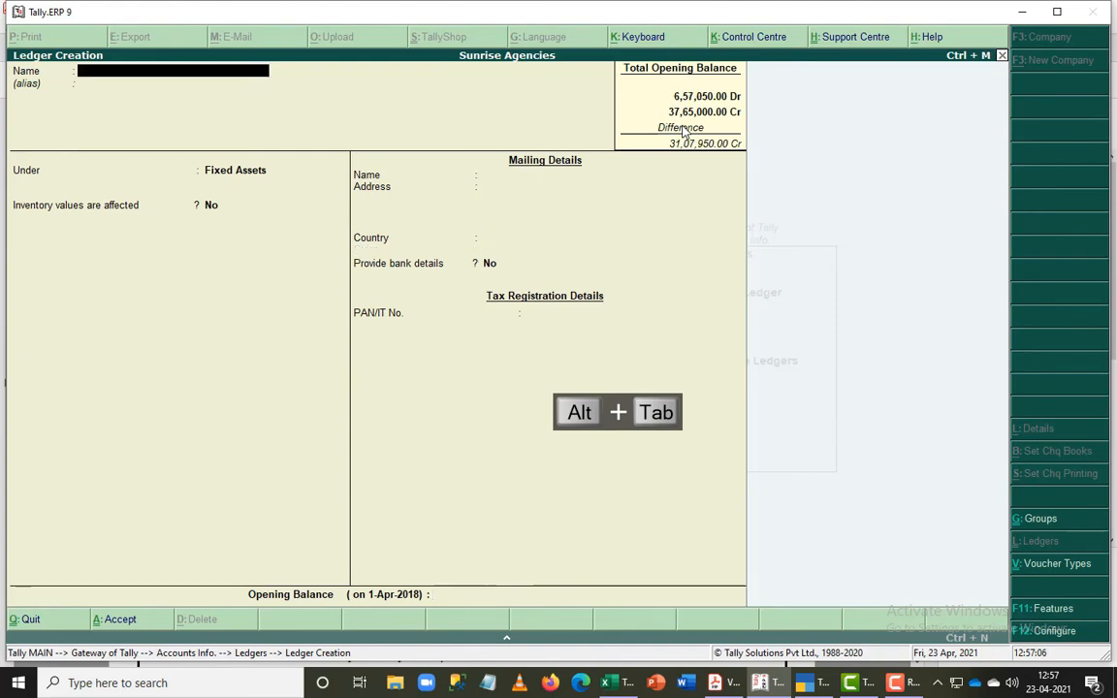
# - Review the remaining asset entries in the PDF balance sheet
pyautogui.hotkey('alt', 'Tab')
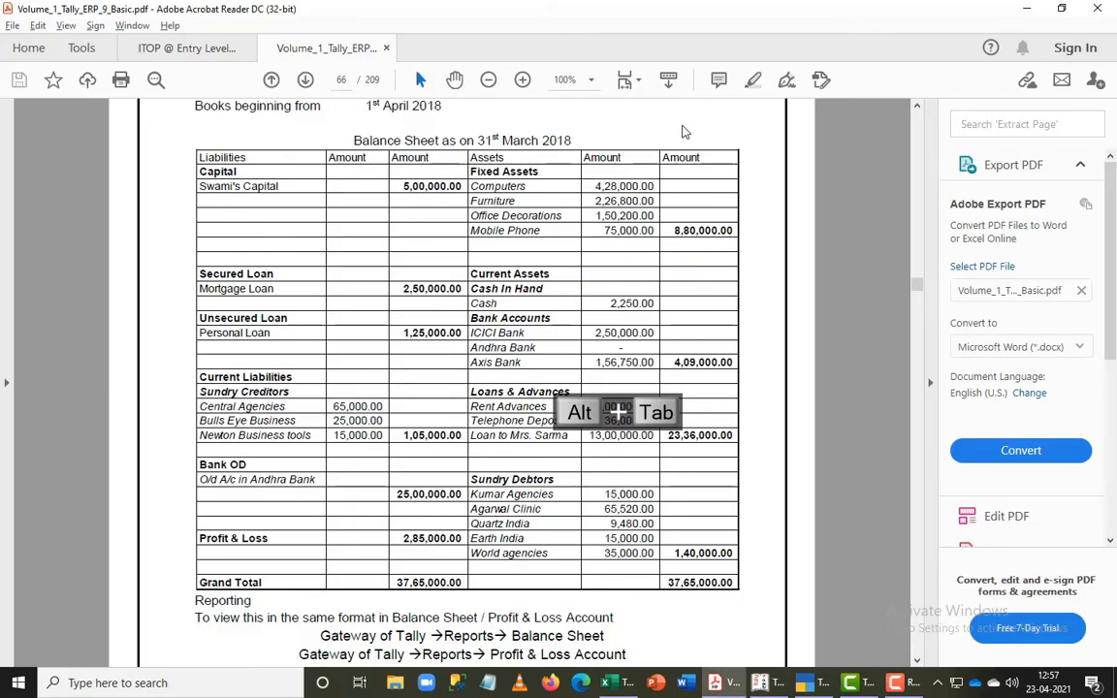
pyautogui.hotkey('alt', 'Tab')
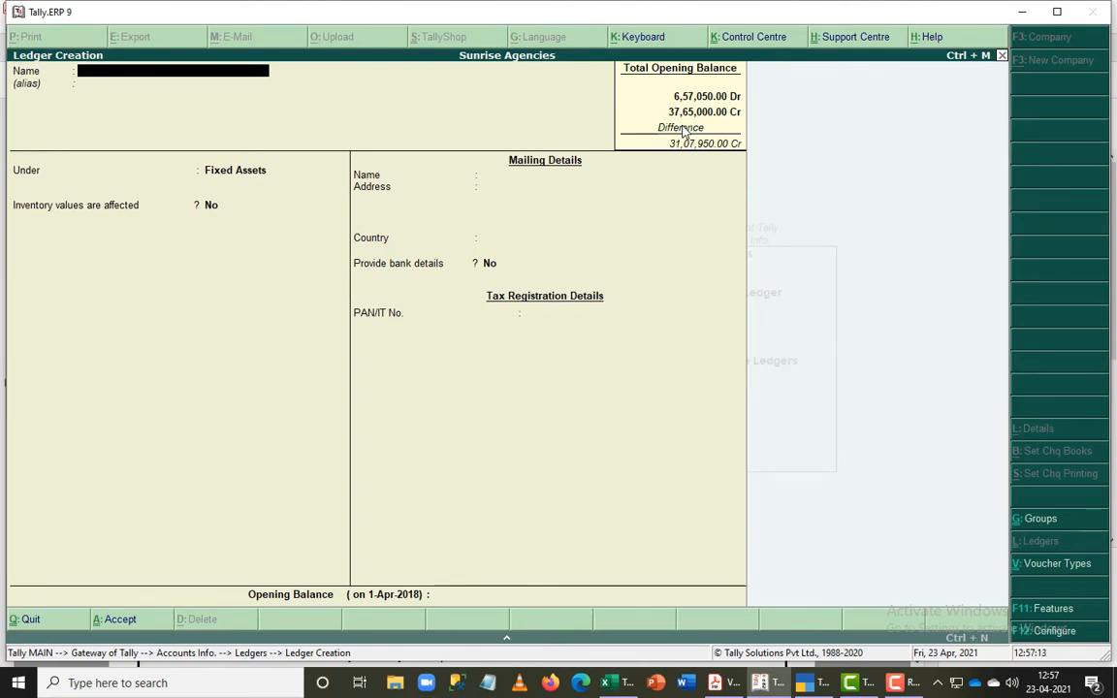
pyautogui.hotkey('alt', 'Tab')
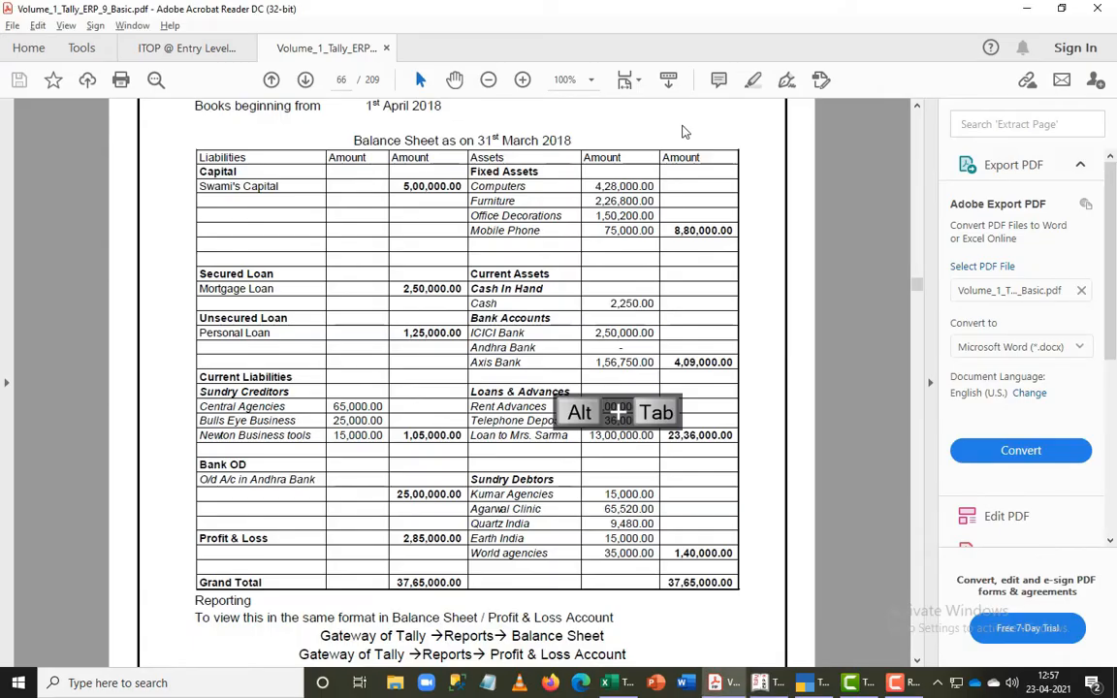
pyautogui.hotkey('alt', 'Tab')
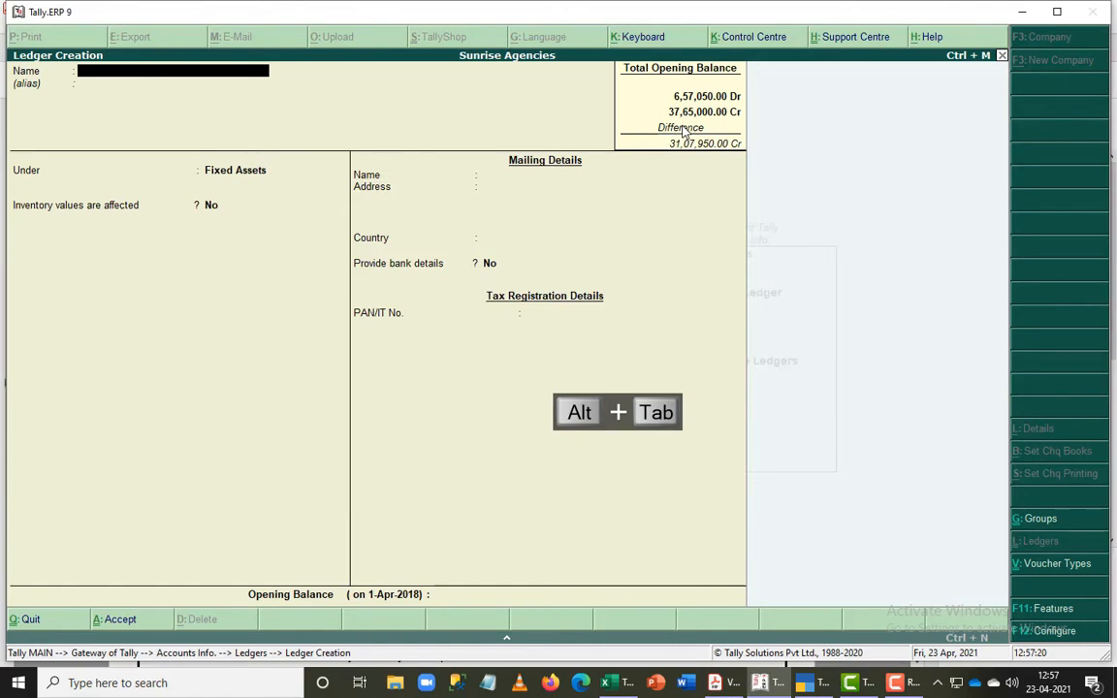
pyautogui.press('F9')
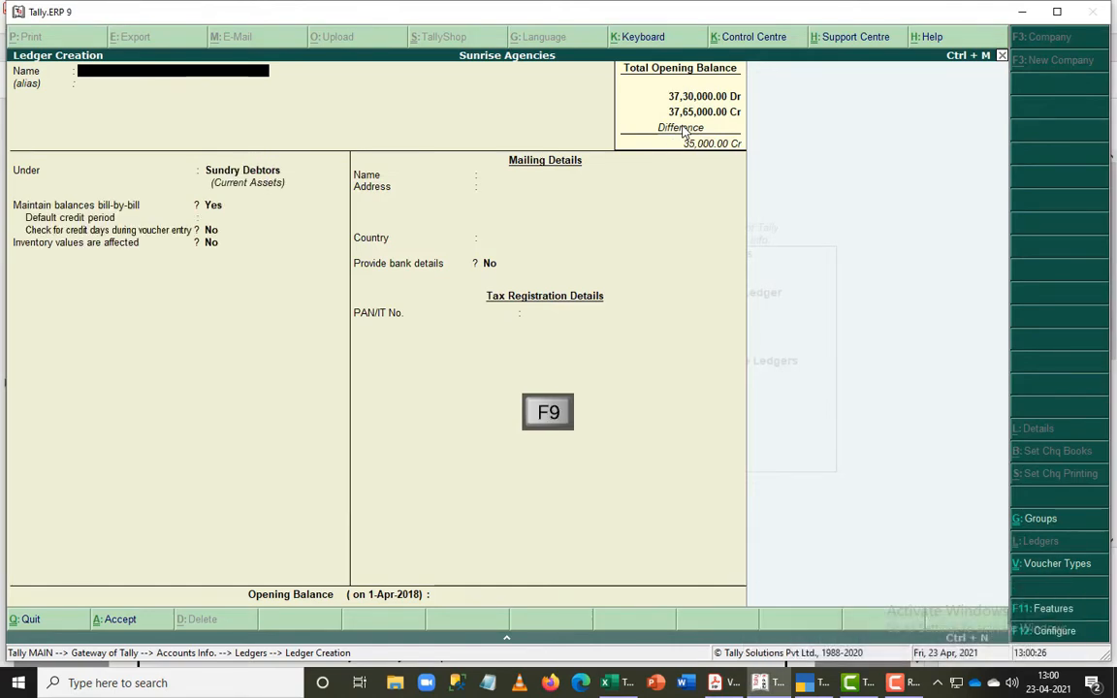
# - Look up the last sundry debtor in the PDF and start a World Agencies ledger under the Sundry Debtors group
pyautogui.hotkey('alt', 'Tab')
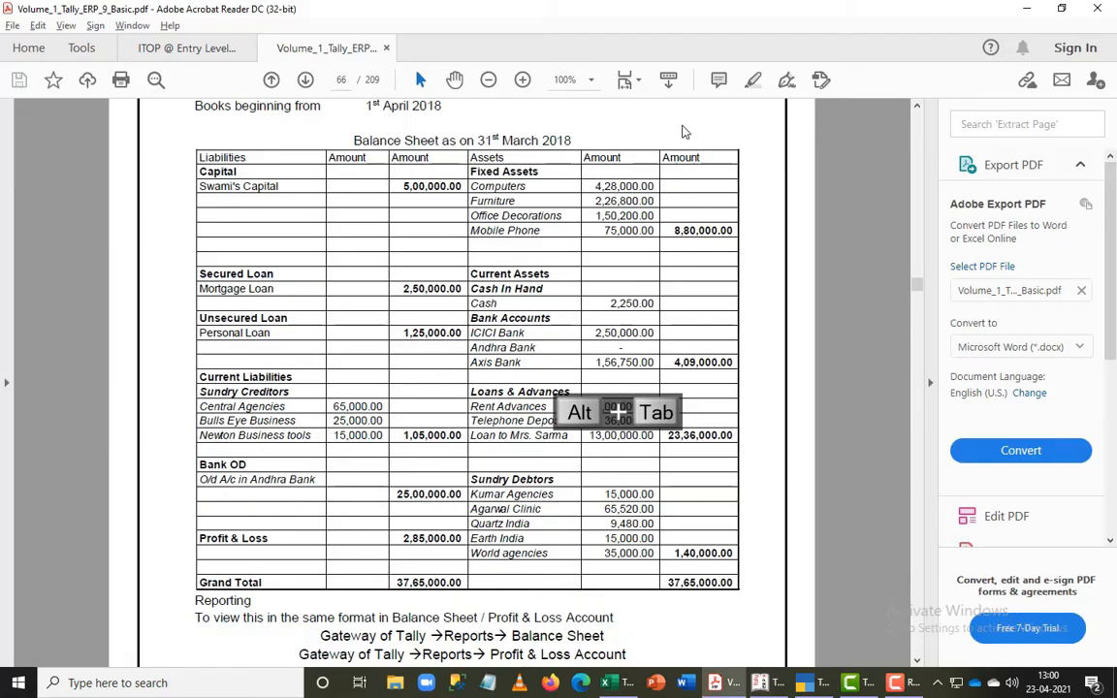
pyautogui.hotkey('alt', 'Tab')
pyautogui.write('World')
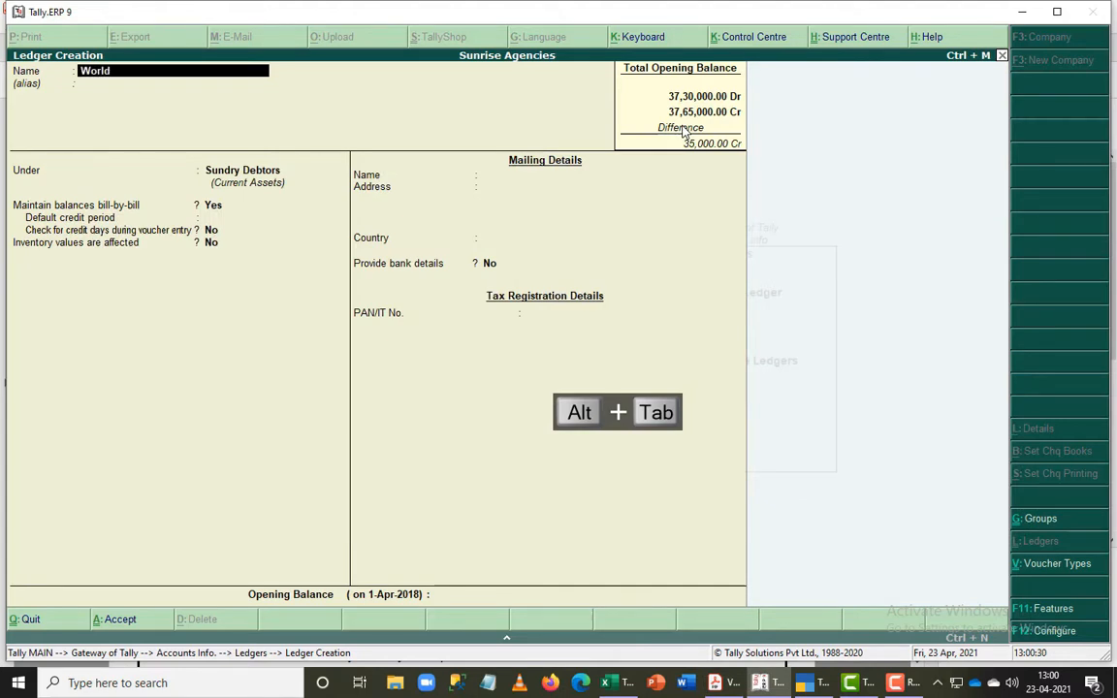
pyautogui.write(' Agencies')
pyautogui.press('Return')
pyautogui.press('Return')
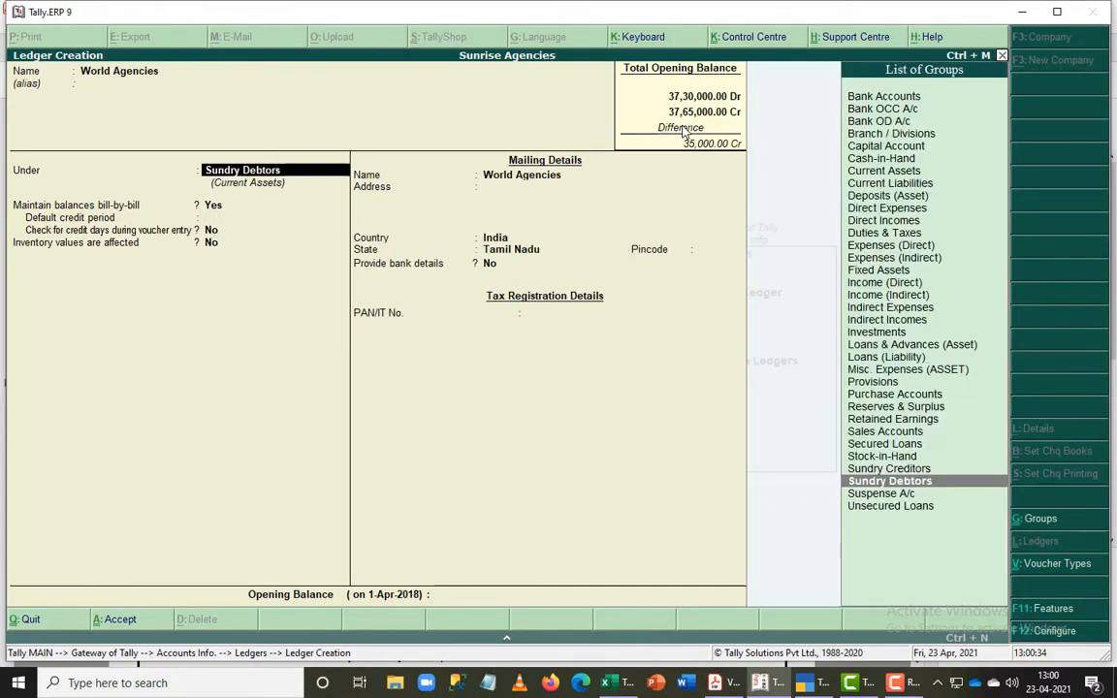
pyautogui.hotkey('ctrl', 'End')
pyautogui.hotkey('ctrl', 'End')
pyautogui.press('Return')
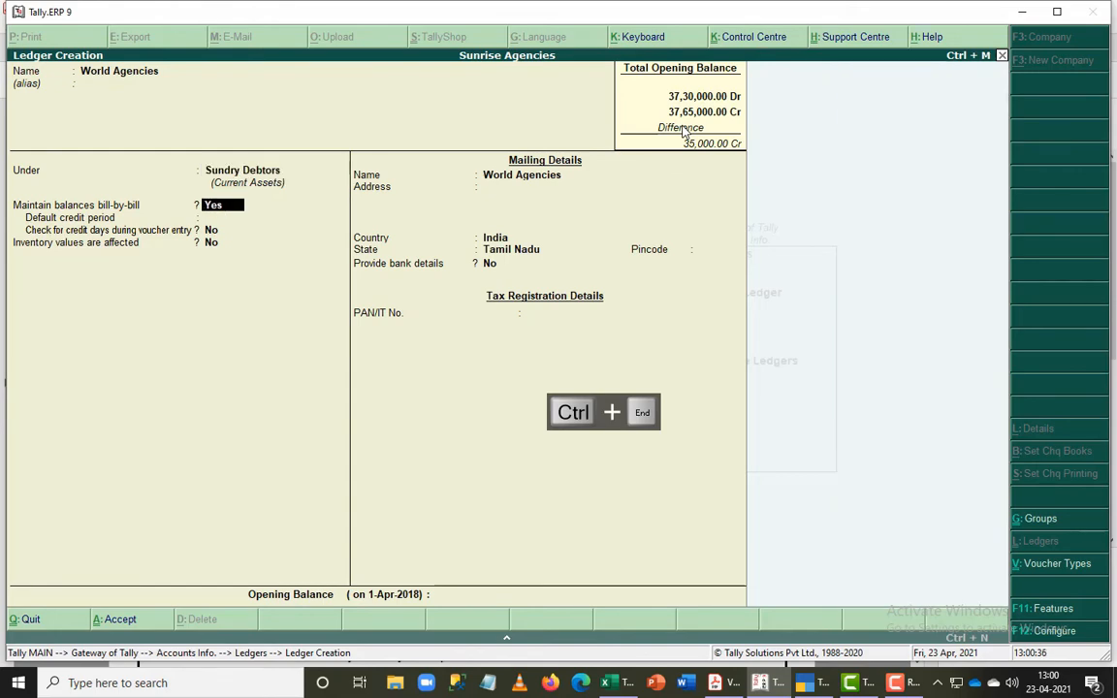
# - Keep bill-by-bill balances on, check the amount in the PDF, and save World Agencies with a 35,000 Dr opening balance kept On Account
pyautogui.press('Return')
pyautogui.press('Return')
pyautogui.press('Return')
pyautogui.press('Return')
pyautogui.hotkey('alt', 'Tab')
pyautogui.hotkey('alt', 'Tab')
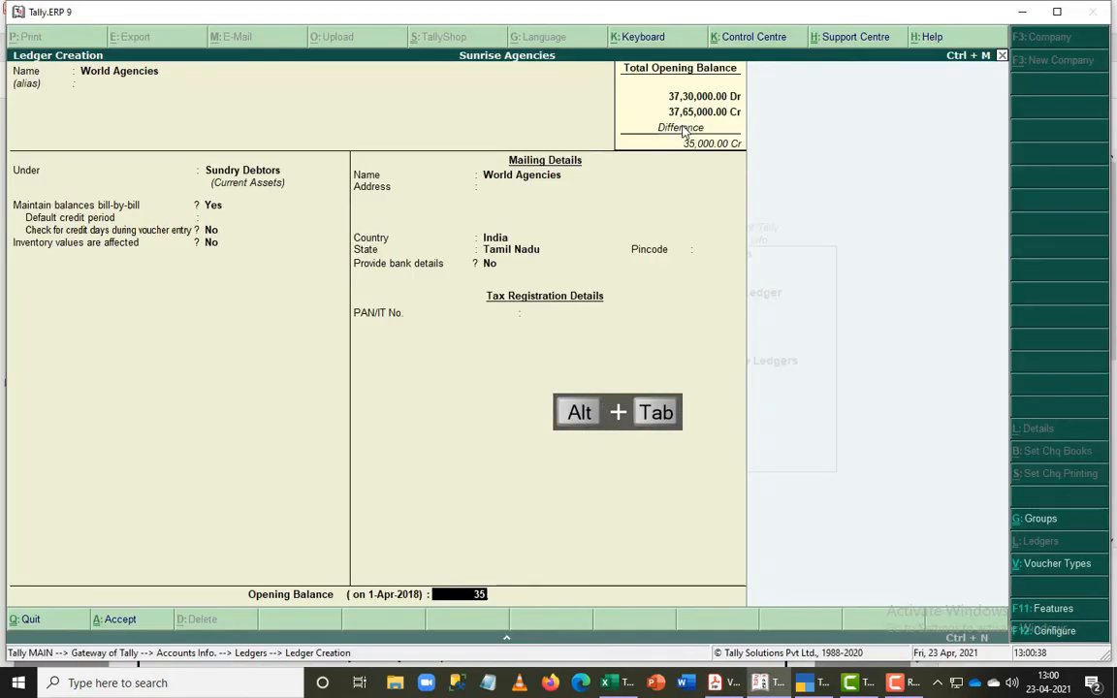
pyautogui.write('35000')
pyautogui.press('Return')
pyautogui.press('Return')
pyautogui.press('Return')
pyautogui.press('Return')
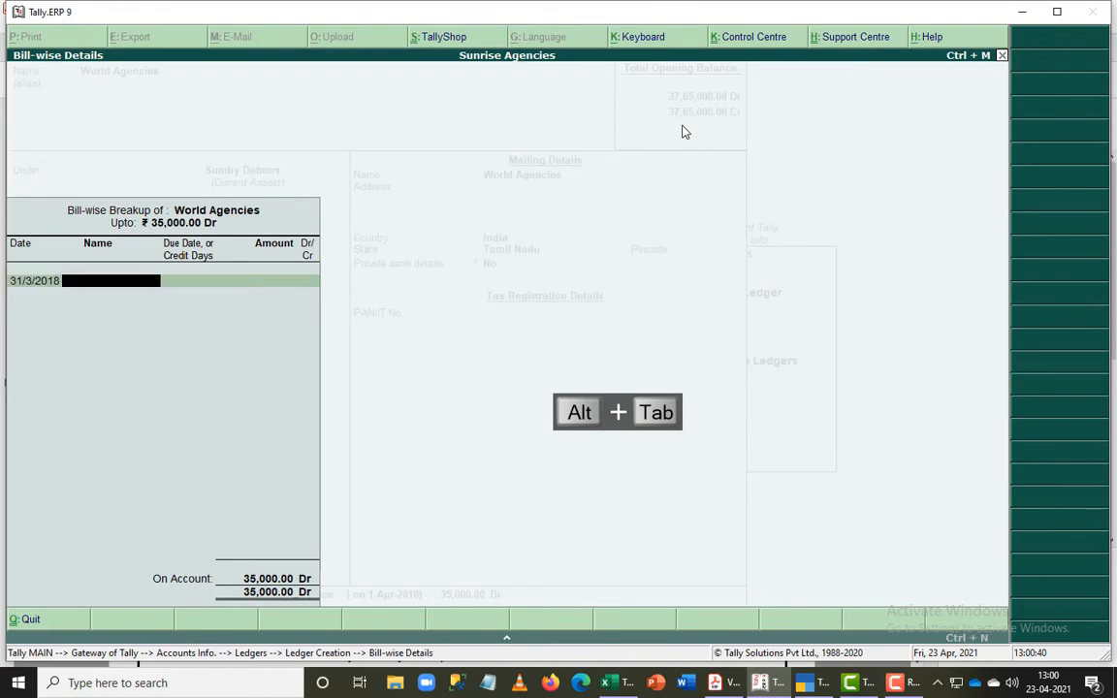
pyautogui.press('Return')
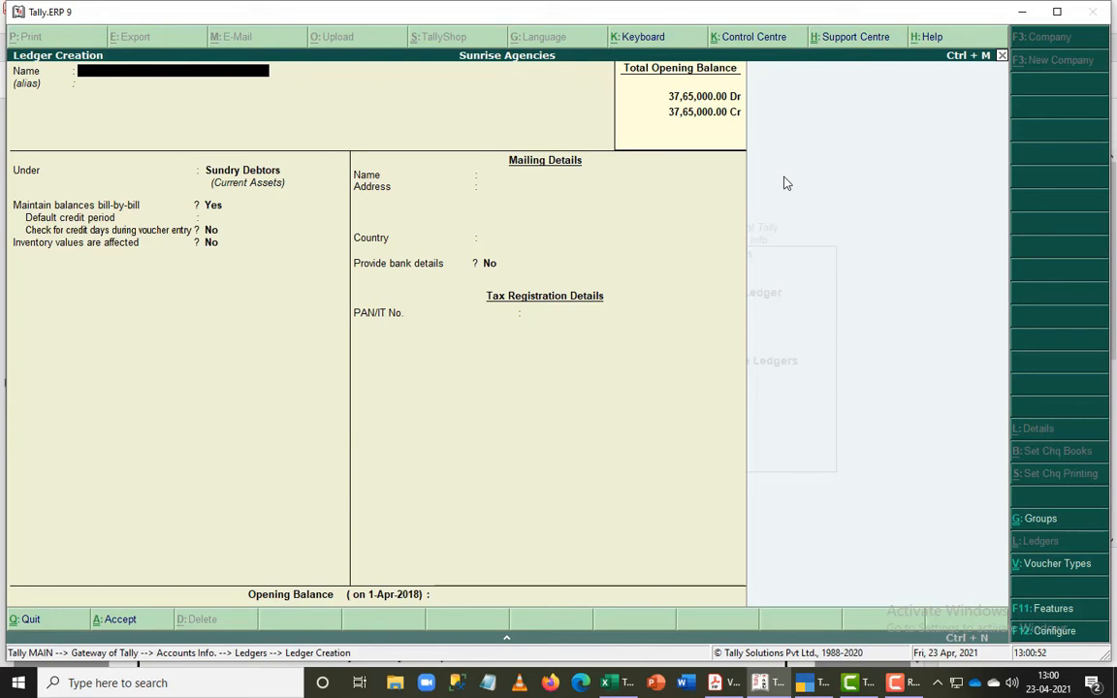
# - Leave ledger creation and open the Balance Sheet of Sunrise Agencies in detailed view
pyautogui.press('Escape')
pyautogui.press('Escape')
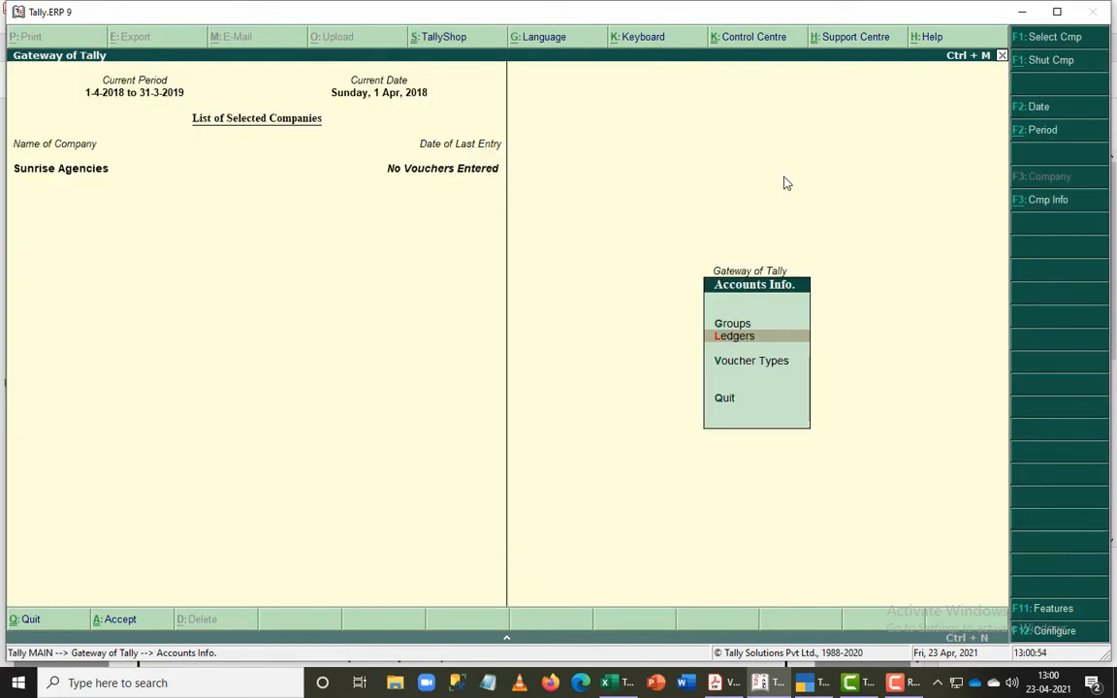
pyautogui.press('Escape')
pyautogui.press('Down')
pyautogui.press('Down')
pyautogui.press('Down')
pyautogui.press('Down')
pyautogui.press('Down')
pyautogui.press('Down')
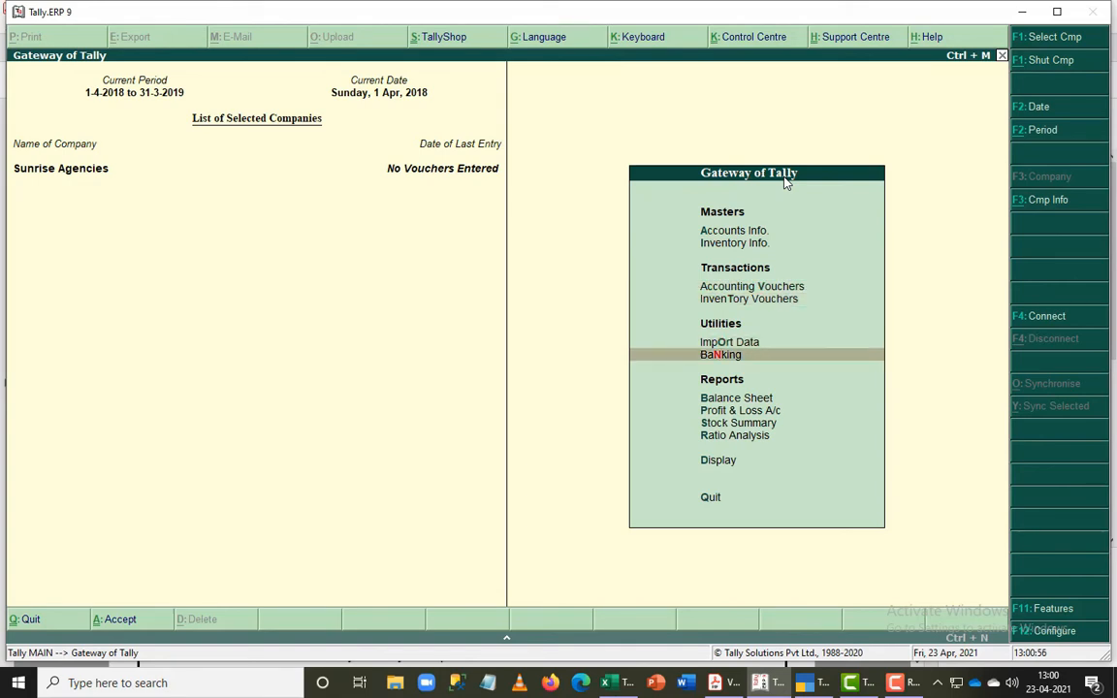
pyautogui.press('Return')
pyautogui.hotkey('alt', 'F1')
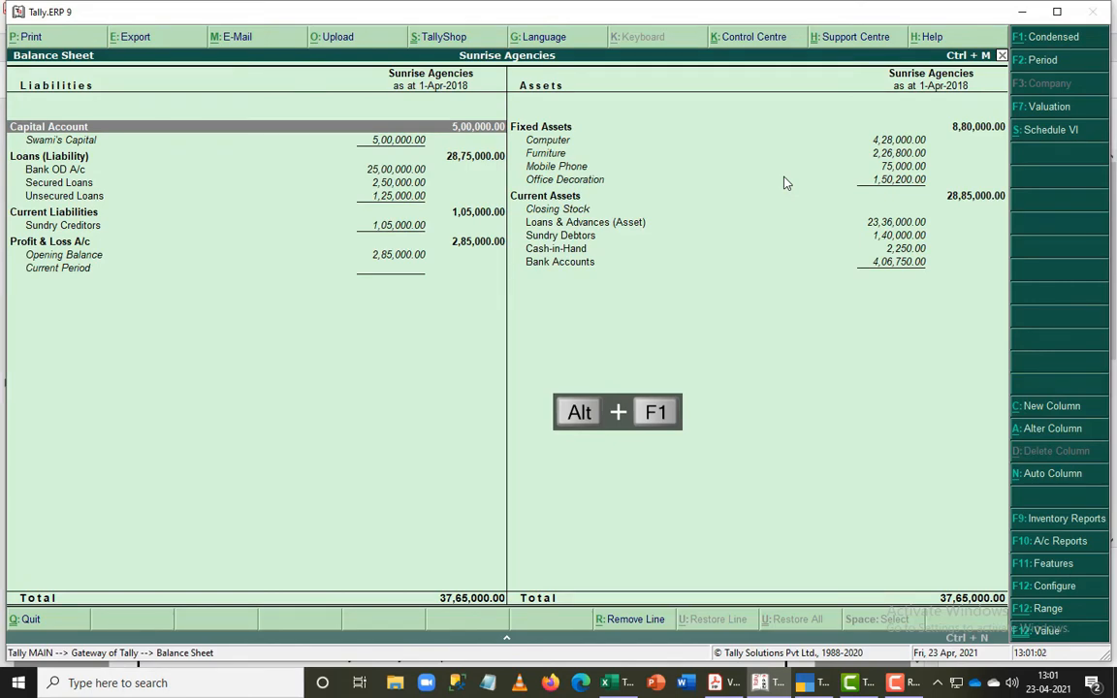
# - Compare the detailed Balance Sheet with the balance sheet in the exercise PDF
pyautogui.hotkey('alt', 'Tab')
pyautogui.hotkey('alt', 'Tab')
pyautogui.hotkey('alt', 'Tab')
pyautogui.hotkey('alt', 'Tab')
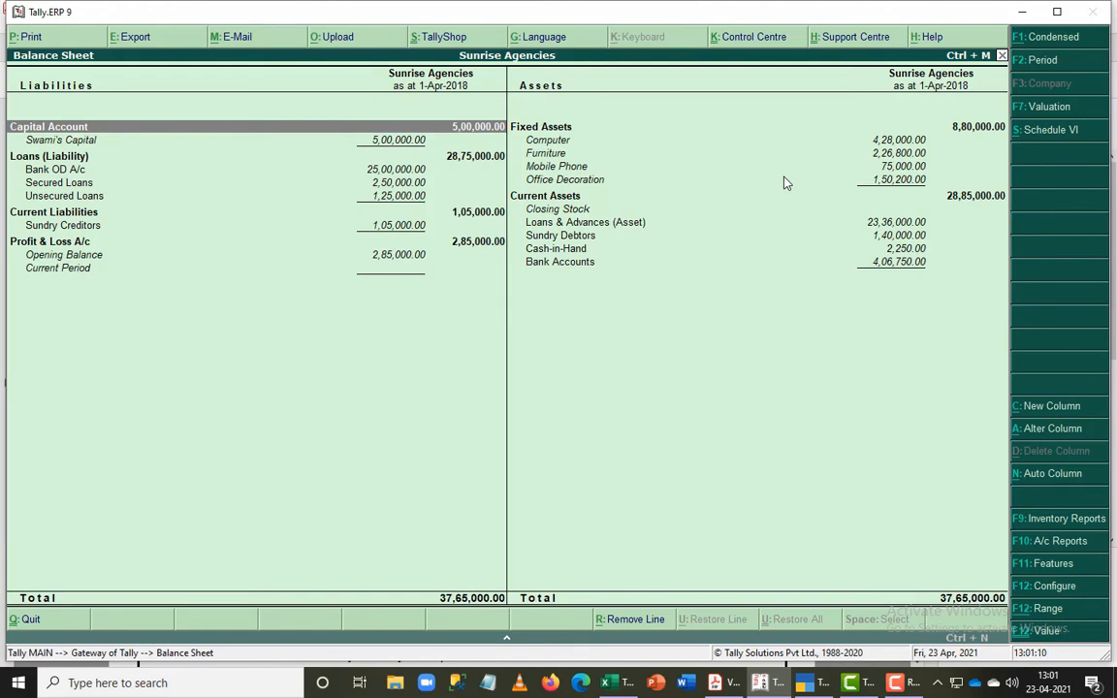
# - Configure the report to show a vertical Balance Sheet, review it, and return to the Gateway of Tally
pyautogui.press('F12')
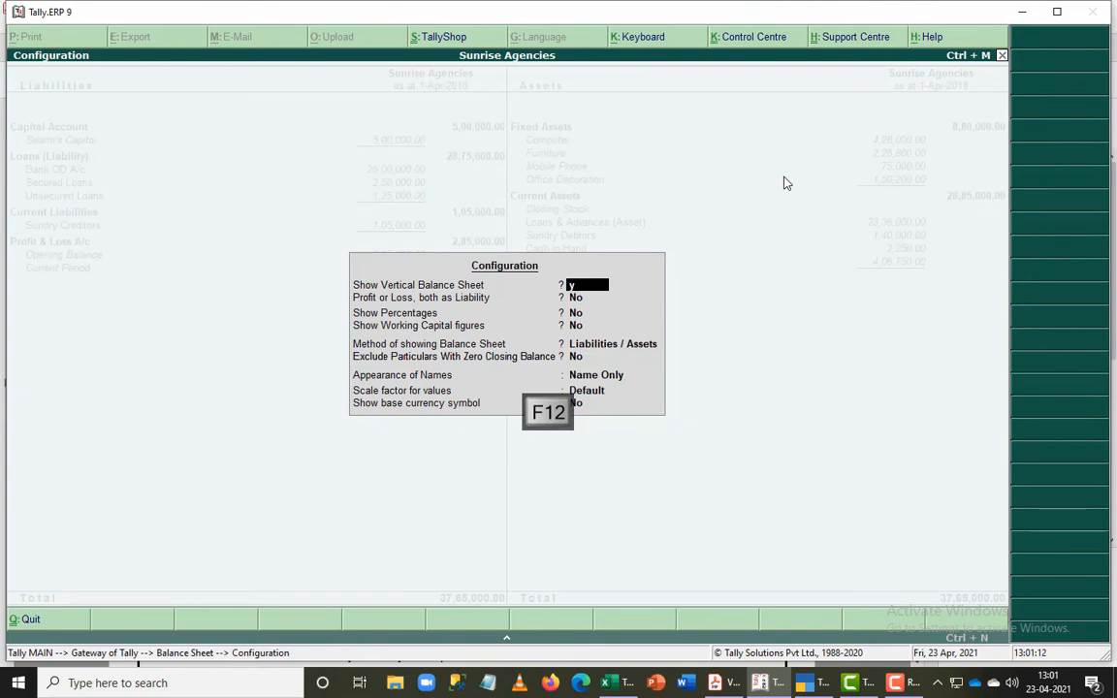
pyautogui.press('y')
pyautogui.hotkey('ctrl', 'a')
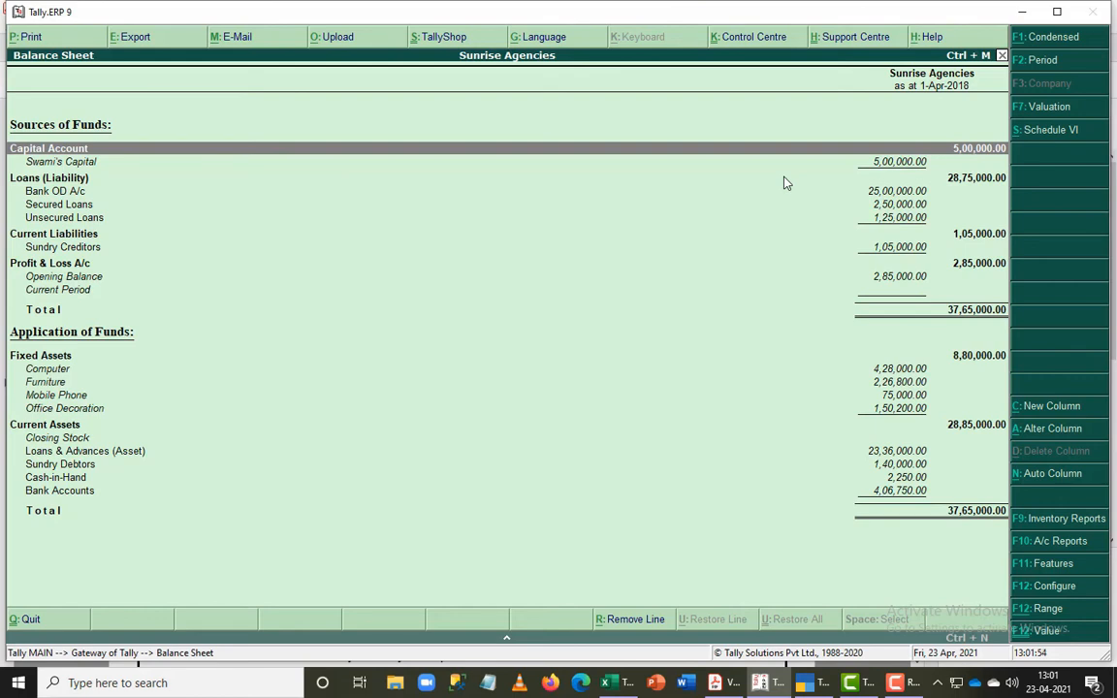
pyautogui.press('Escape')
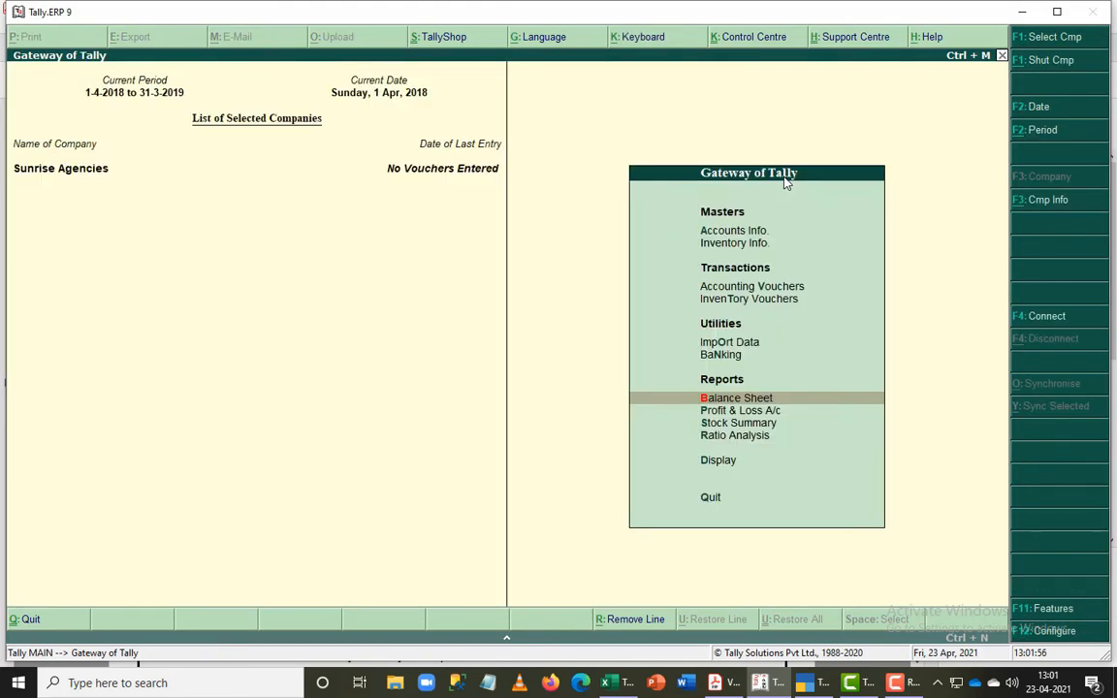
# - Switch to TallyPrime and start creating a new company from the company list
pyautogui.hotkey('alt', 'Tab')
pyautogui.hotkey('alt', 'Tab')
pyautogui.hotkey('alt', 'Tab')
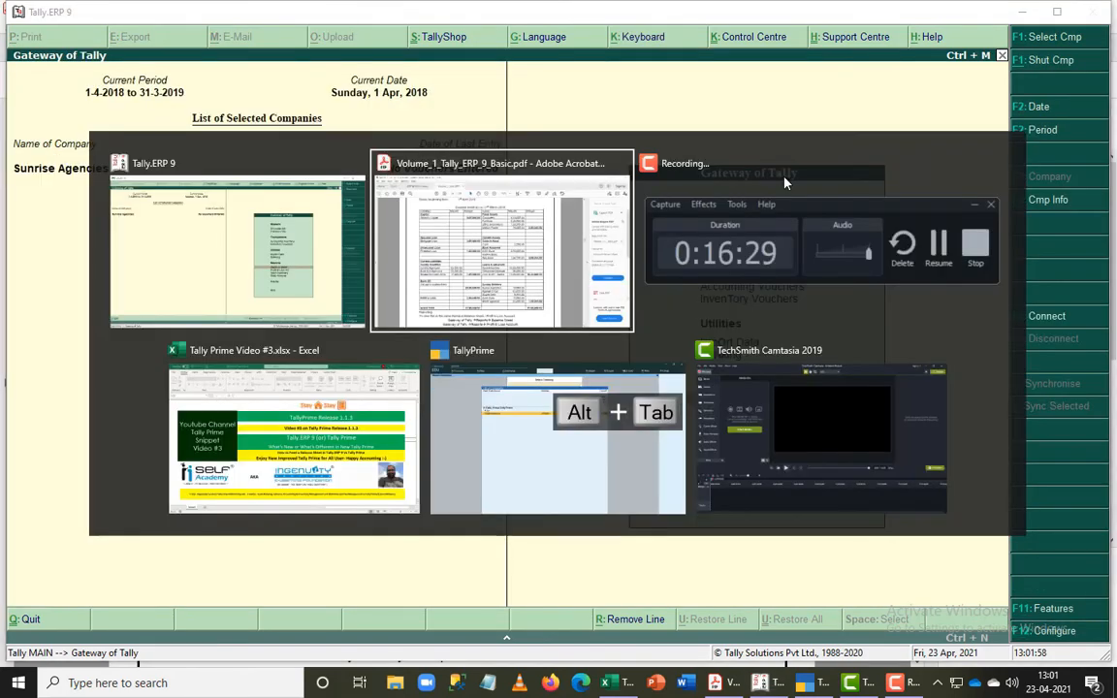
pyautogui.hotkey('alt', 'Tab')
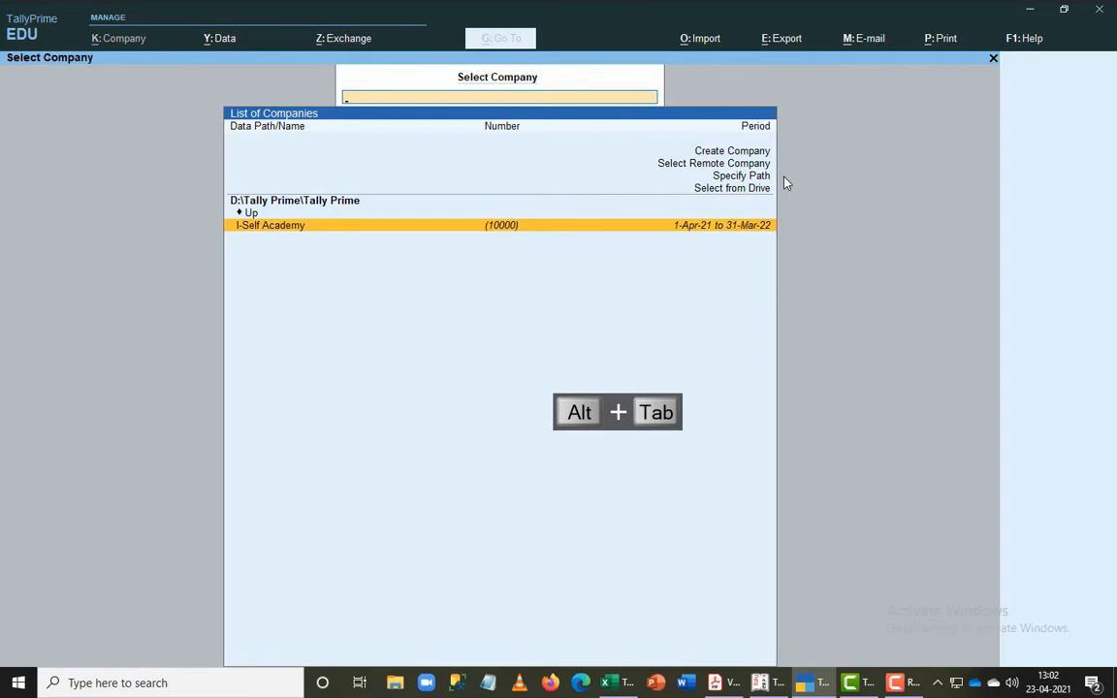
pyautogui.press('Up')
pyautogui.press('Up')
pyautogui.press('Up')
pyautogui.press('Up')
pyautogui.press('Up')
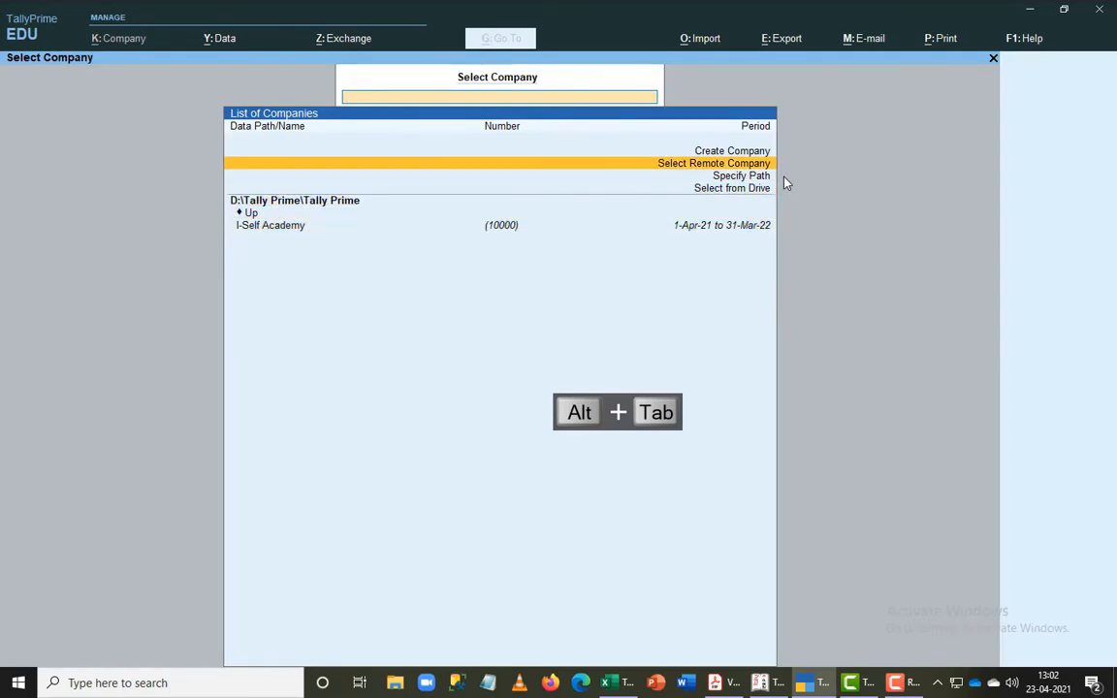
pyautogui.press('Return')
# - Name the new company Sunrise Agencies and use the same text as its mailing name
pyautogui.write('S')
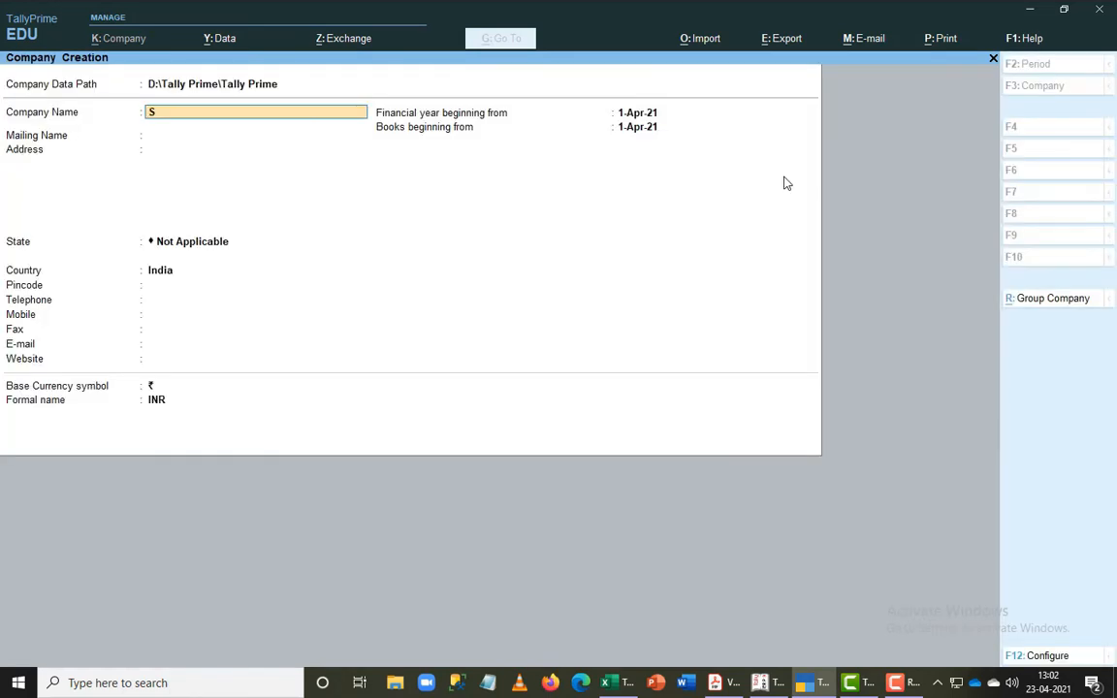
pyautogui.write('unrise Agencies')
pyautogui.press('Return')
# - Leave the address blank, set the state to Tamil Nadu, skip the contact details, and save the company
pyautogui.press('Return')
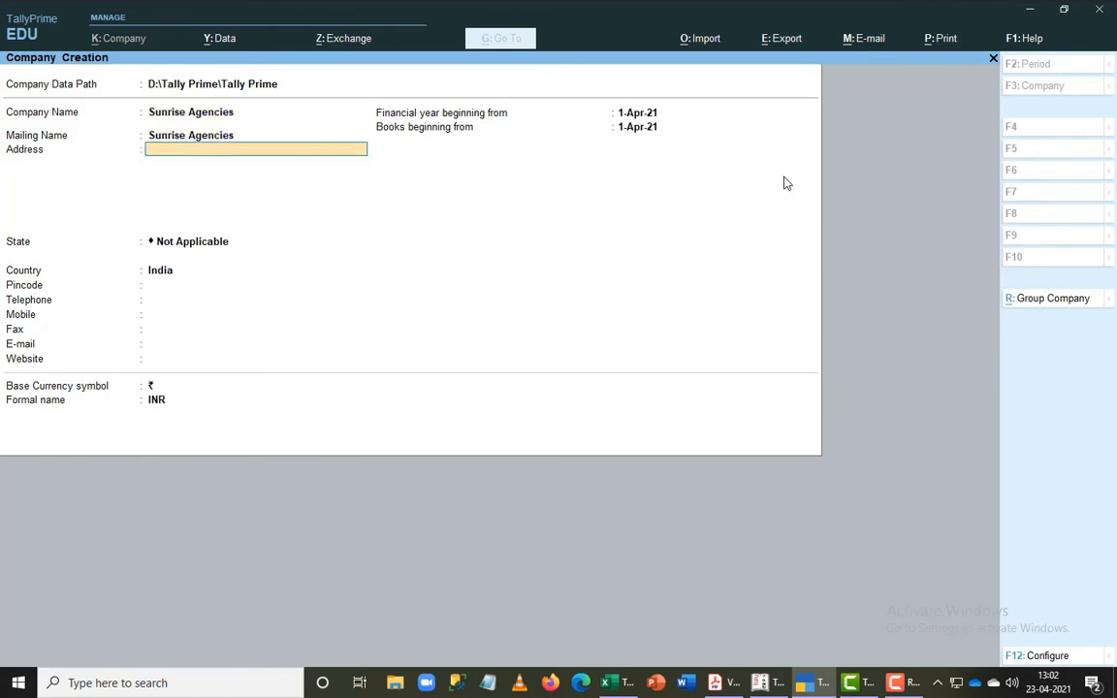
pyautogui.press('Return')
pyautogui.write('S')
pyautogui.press('BackSpace')
pyautogui.write('Ta')
pyautogui.press('Return')
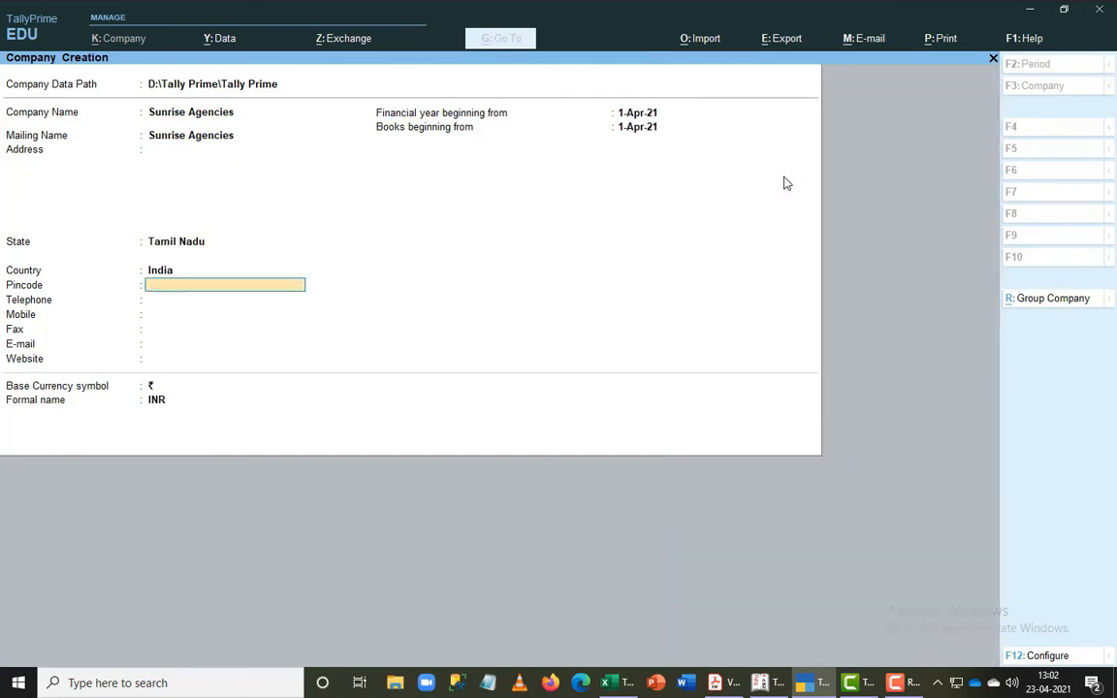
pyautogui.press('Return')
pyautogui.press('Return')
pyautogui.press('Return')
pyautogui.press('Return')
pyautogui.hotkey('ctrl', 'a')
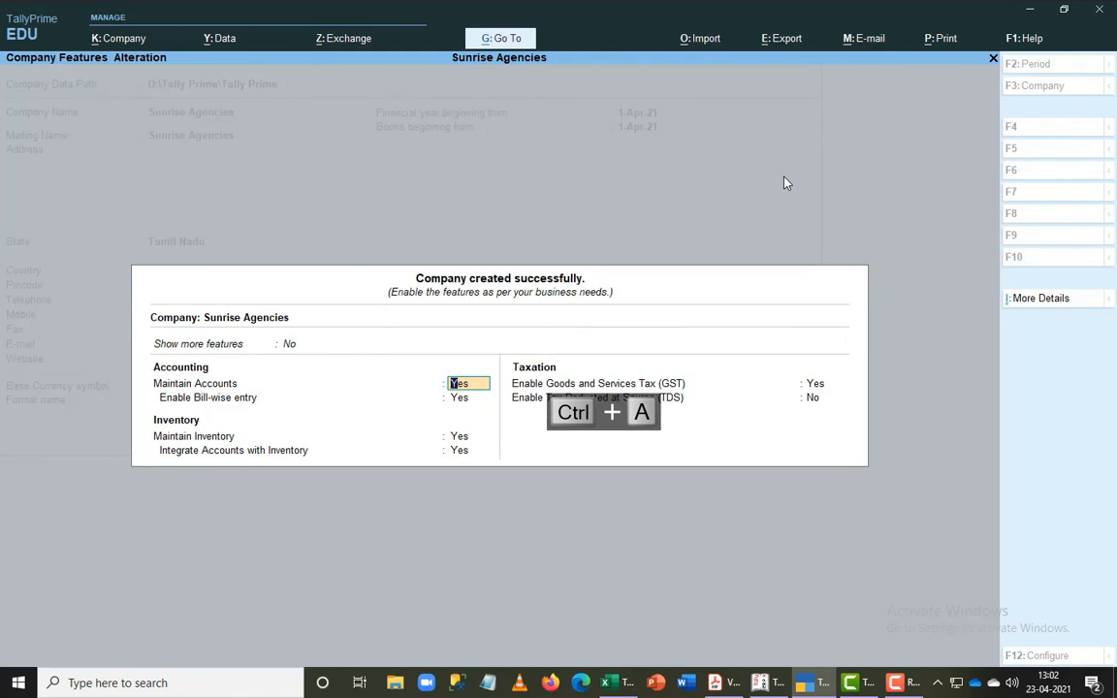
# - Disable Goods and Services Tax for Sunrise Agencies, keep the other company features as they are, and accept them
pyautogui.press('Return')
pyautogui.press('Return')
pyautogui.press('Return')
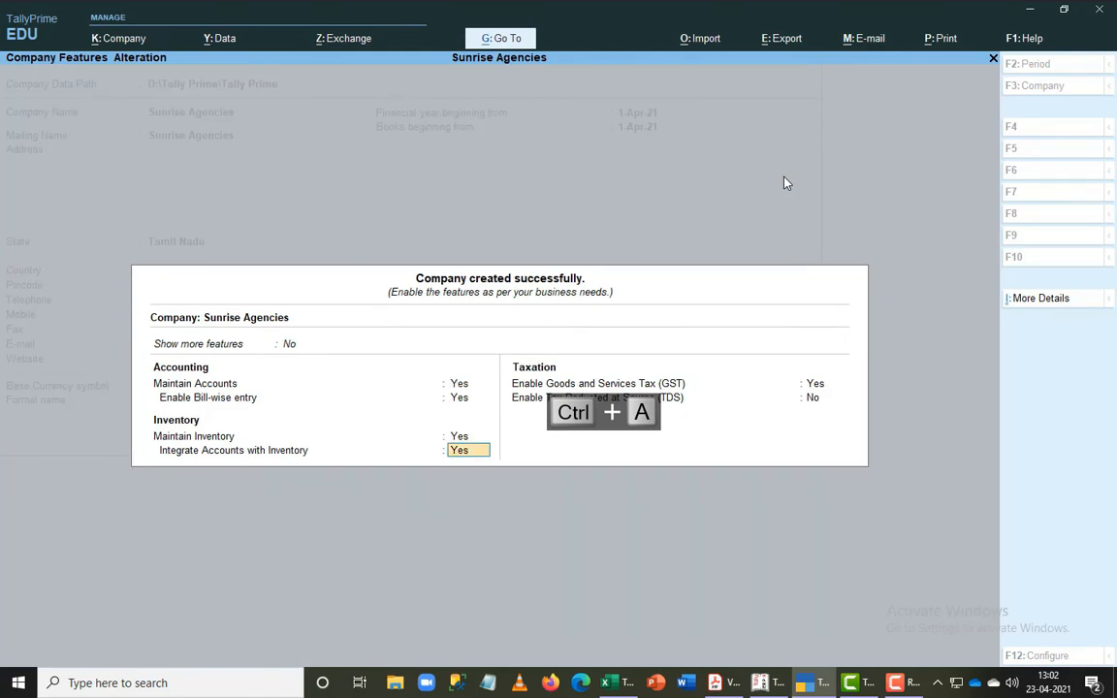
pyautogui.press('Return')
pyautogui.write('n')
pyautogui.press('Return')
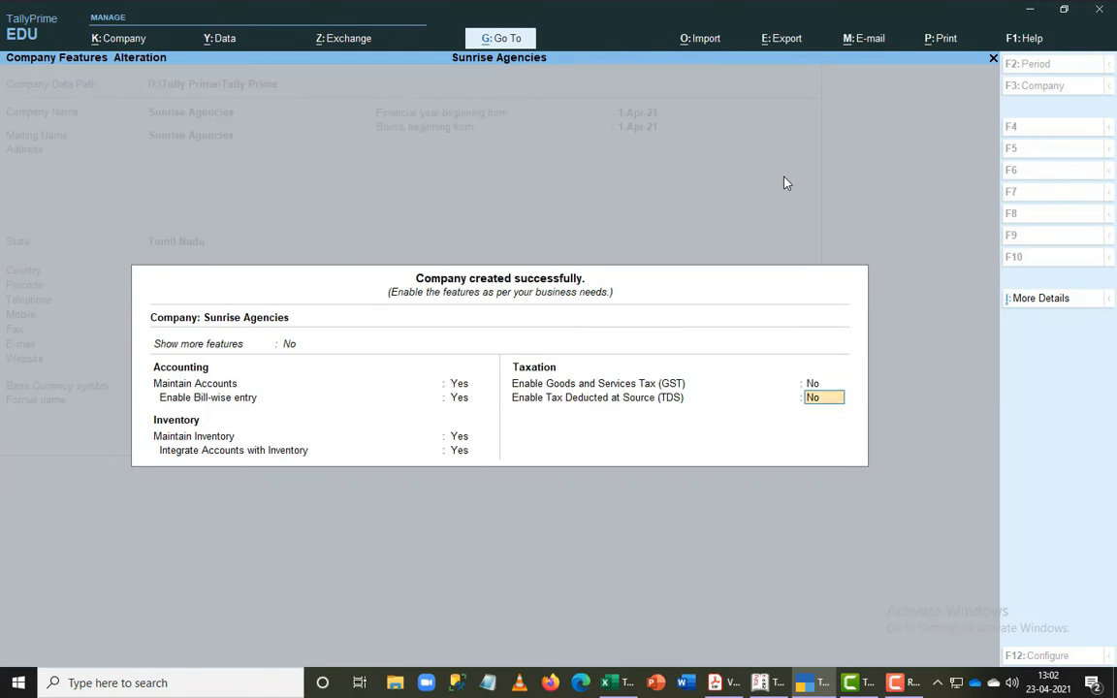
pyautogui.press('Return')
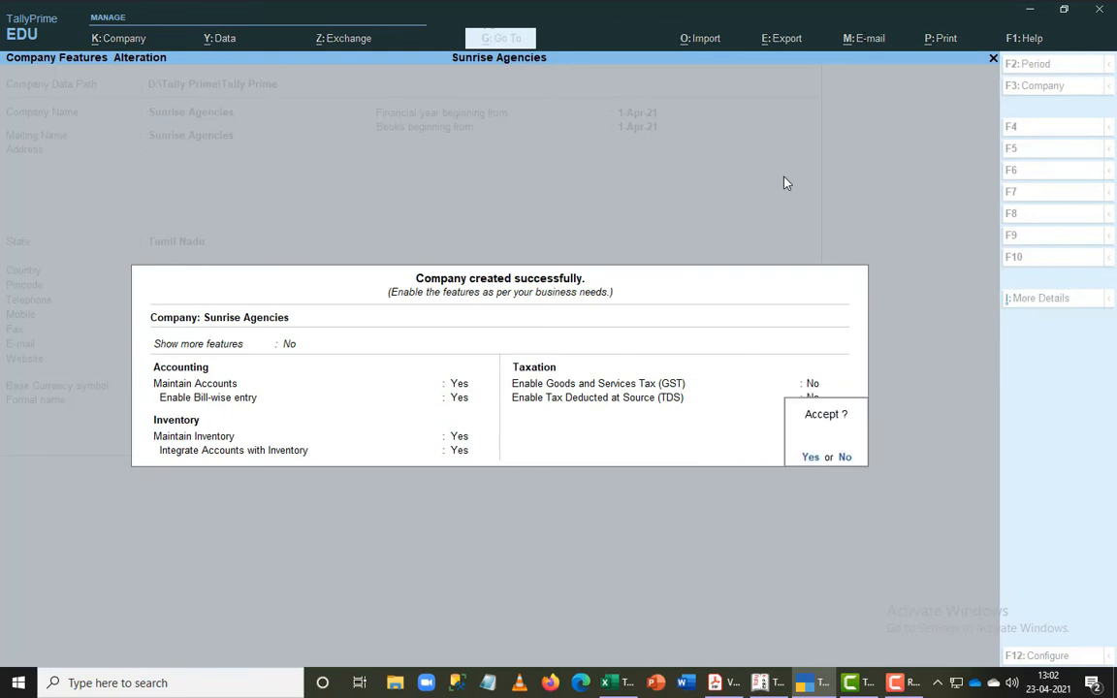
pyautogui.press('Return')
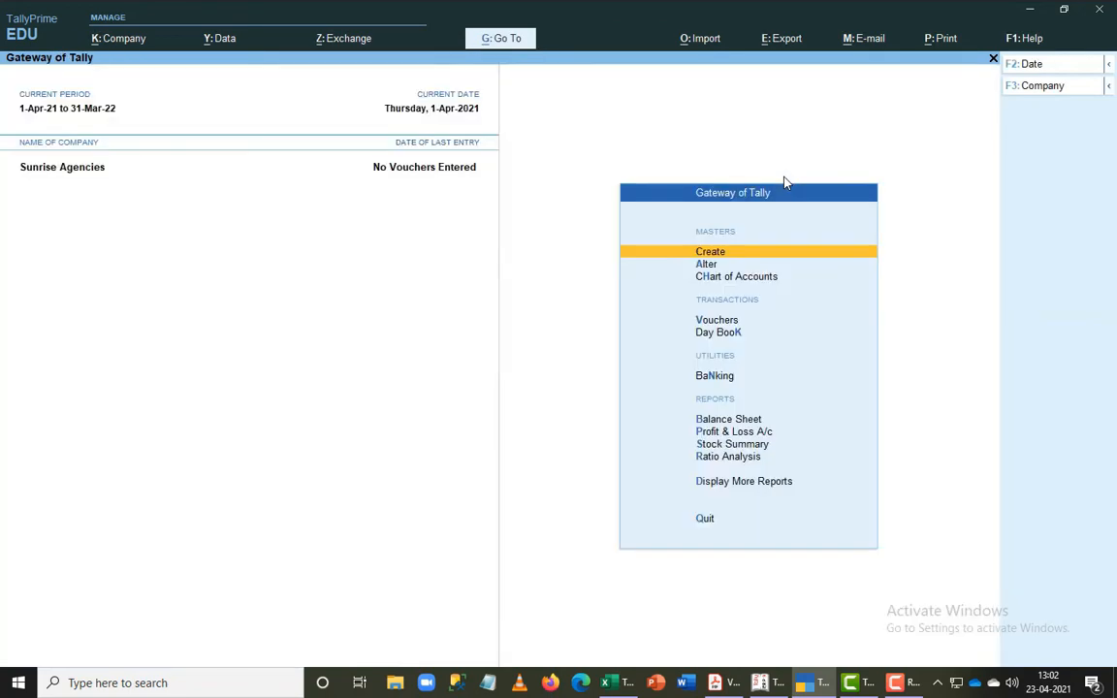
# - Compare the Gateway of Tally in Tally.ERP 9 with the one in TallyPrime, and open TallyPrime's list of masters for creation
pyautogui.hotkey('alt', 'Tab')
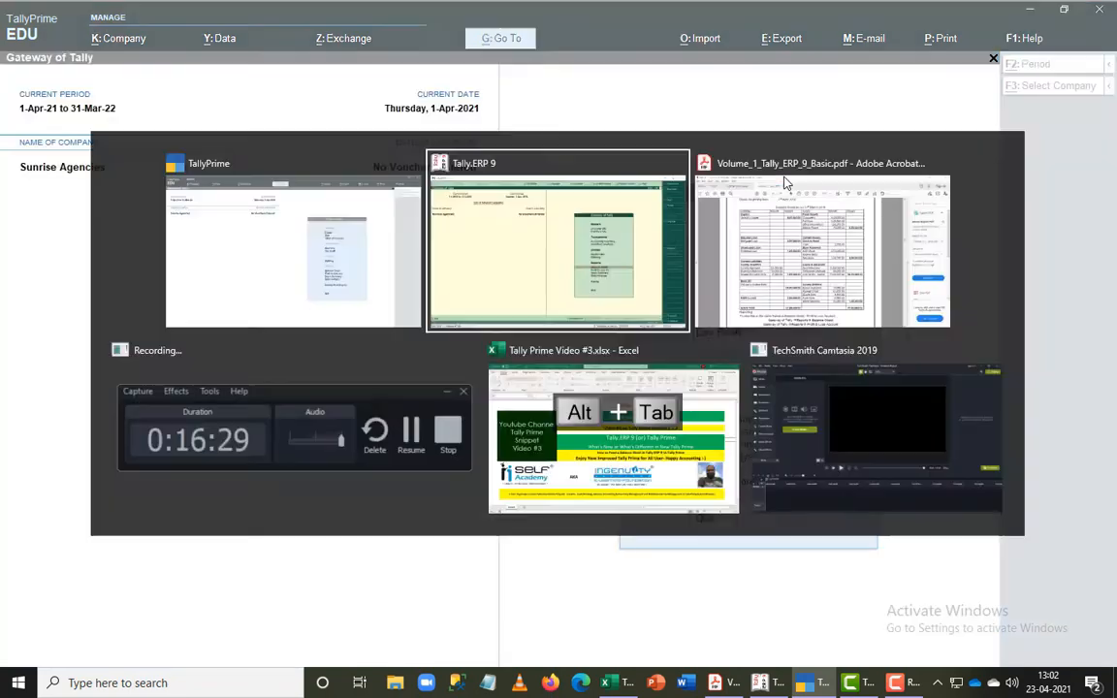
pyautogui.hotkey('alt', 'Tab')
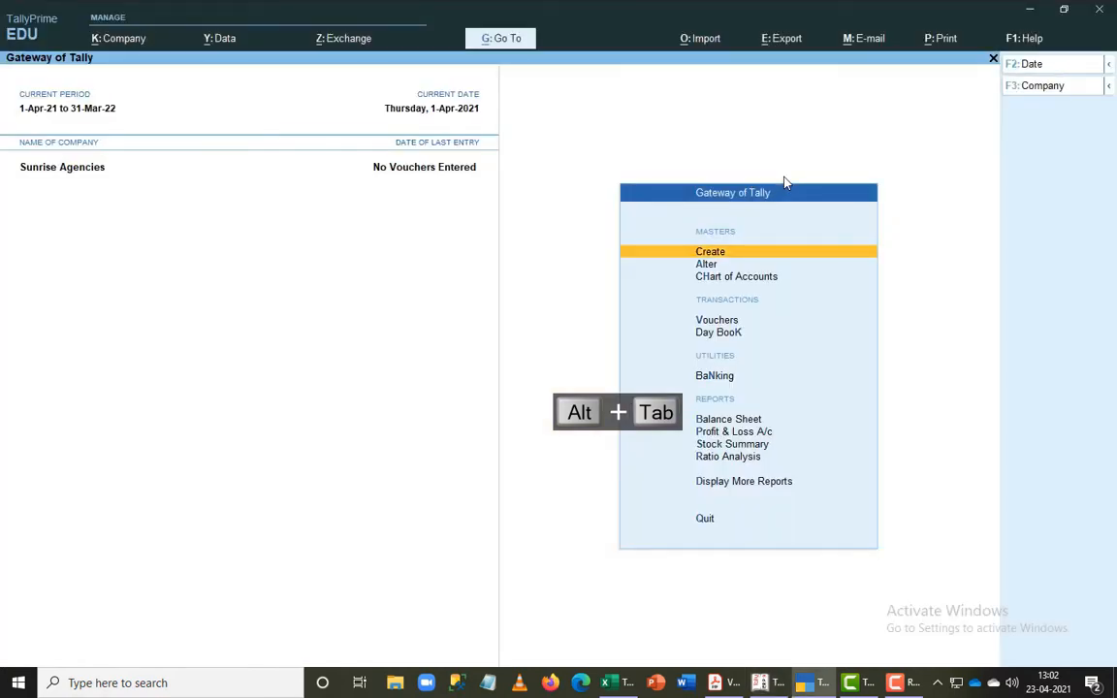
pyautogui.hotkey('alt', 'Tab')
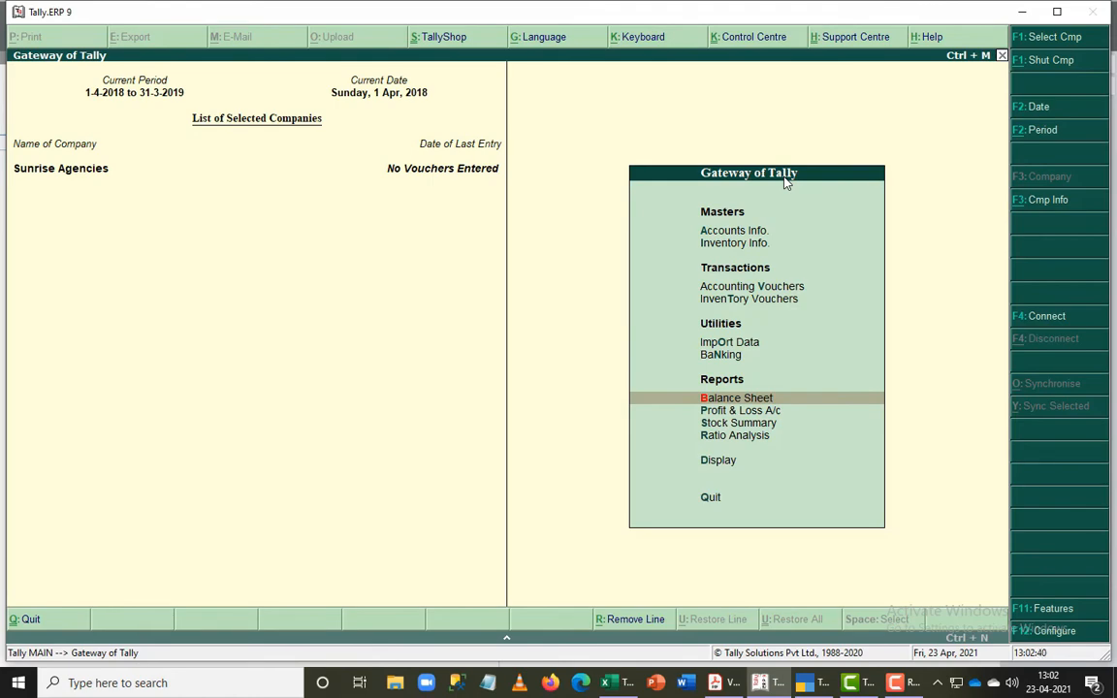
pyautogui.hotkey('alt', 'Tab')
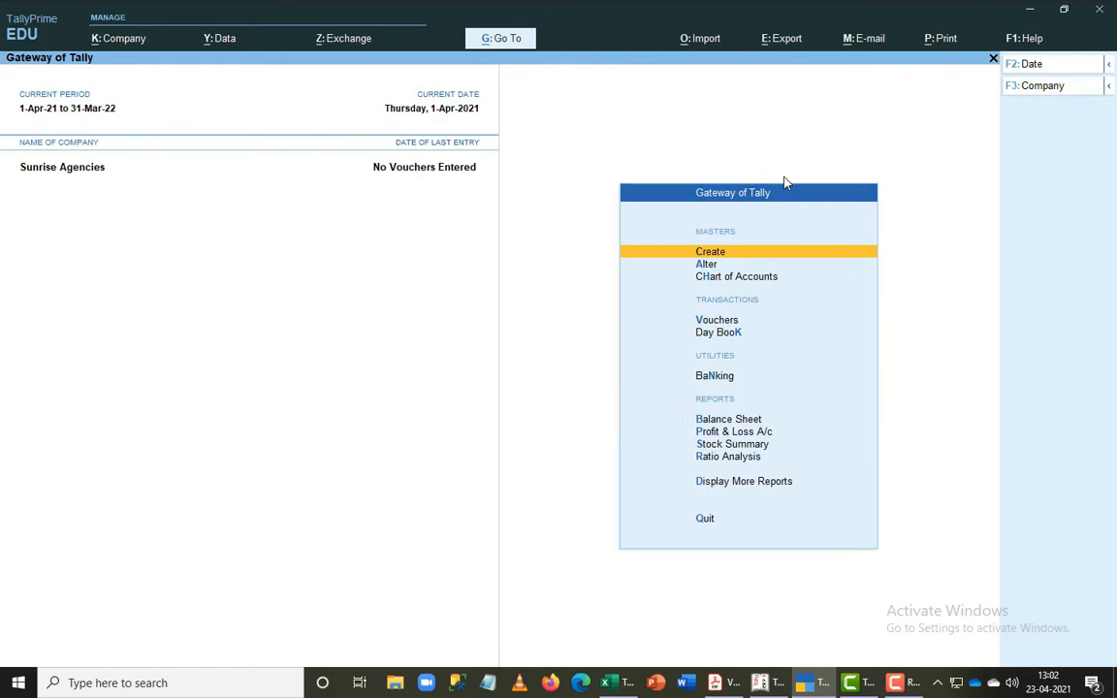
pyautogui.press('Return')
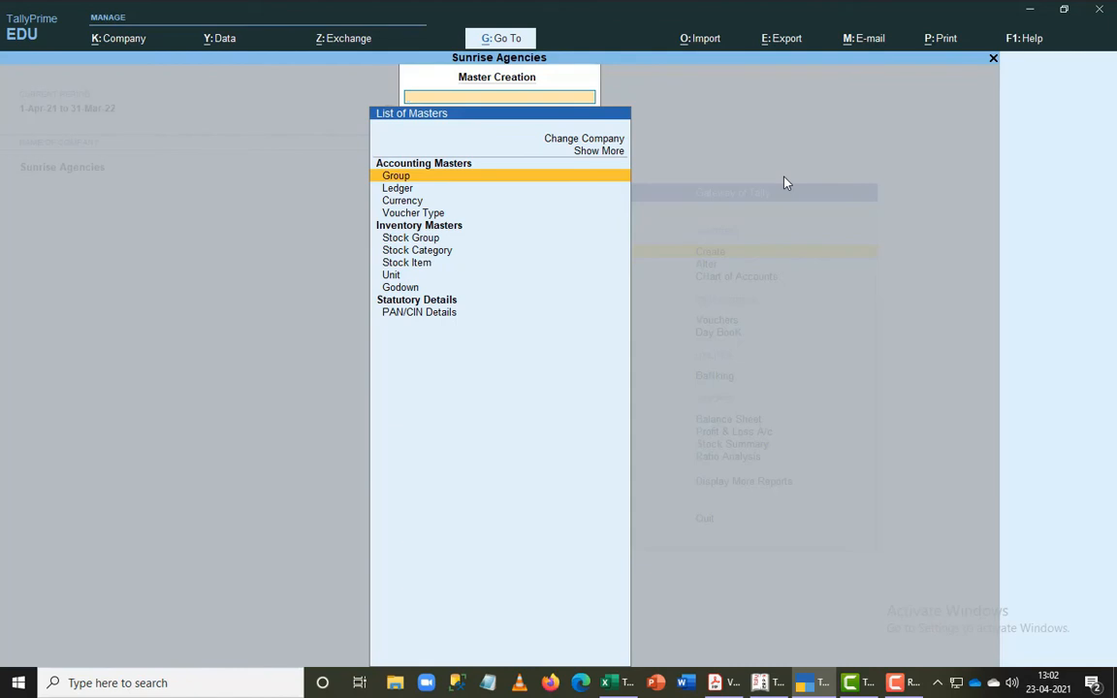
# - Switch to Tally.ERP 9, view the Accounts Info. options, and return to TallyPrime to compare them with its accounting masters
pyautogui.hotkey('alt', 'Tab')
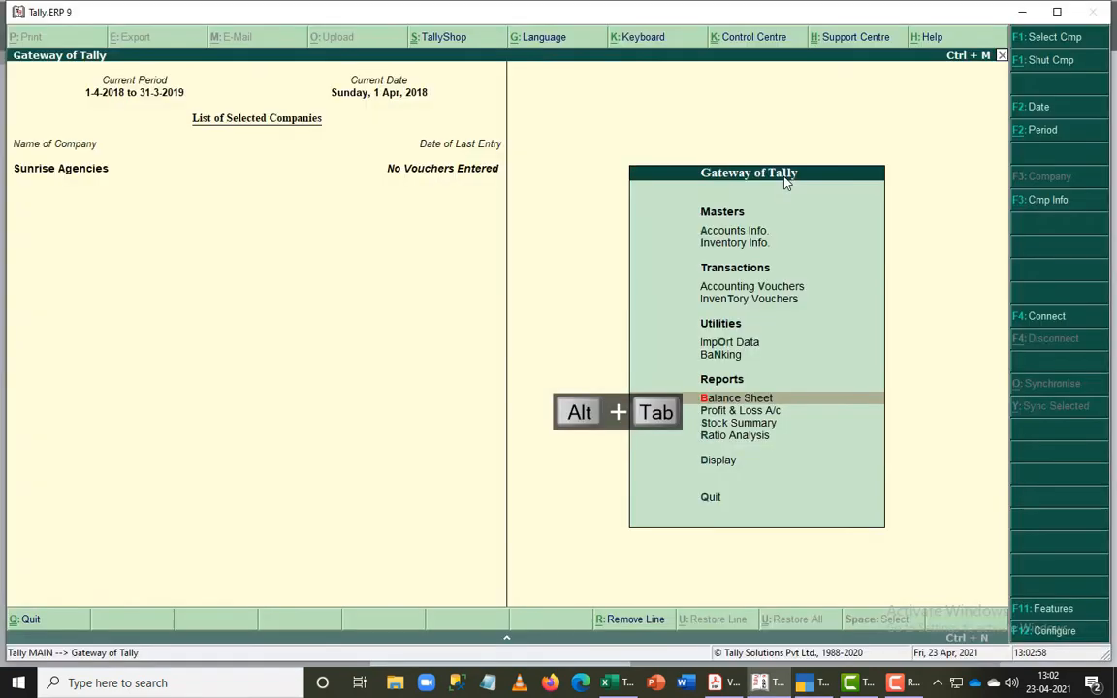
pyautogui.press('Down')
pyautogui.press('Down')
pyautogui.press('Down')
pyautogui.press('Down')
pyautogui.press('Down')
pyautogui.press('Down')
pyautogui.press('Down')
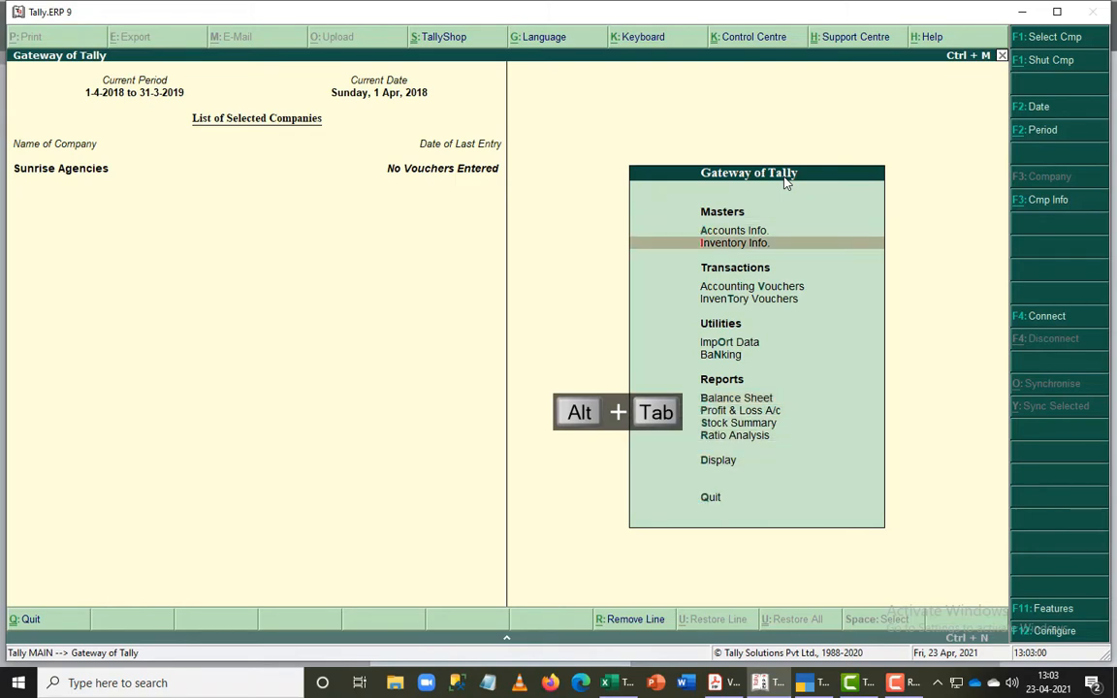
pyautogui.press('Up')
pyautogui.press('Return')
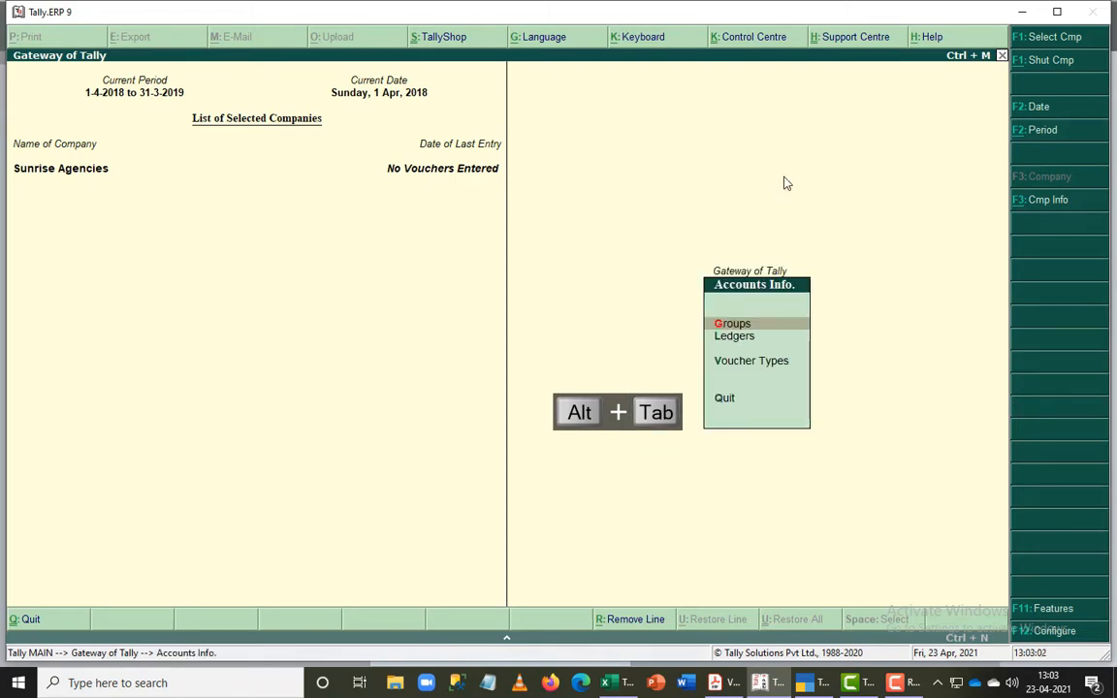
pyautogui.hotkey('alt', 'Tab')
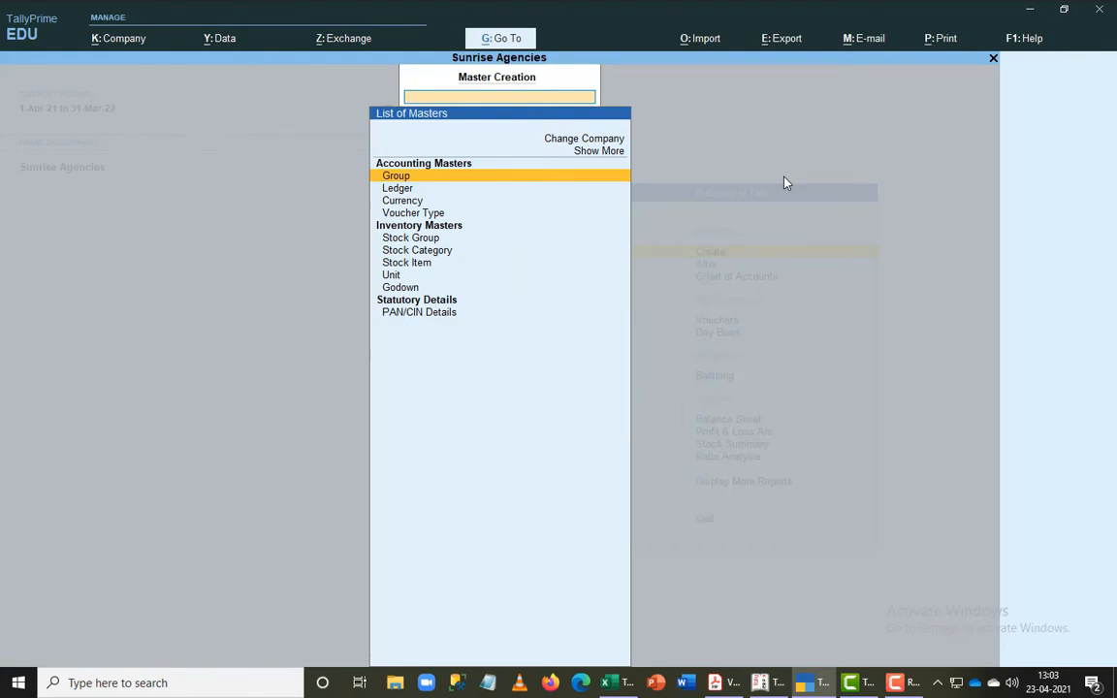
# - View the Inventory Info. options in Tally.ERP 9 and return to the list of masters in TallyPrime
pyautogui.hotkey('alt', 'Tab')
pyautogui.press('Escape')
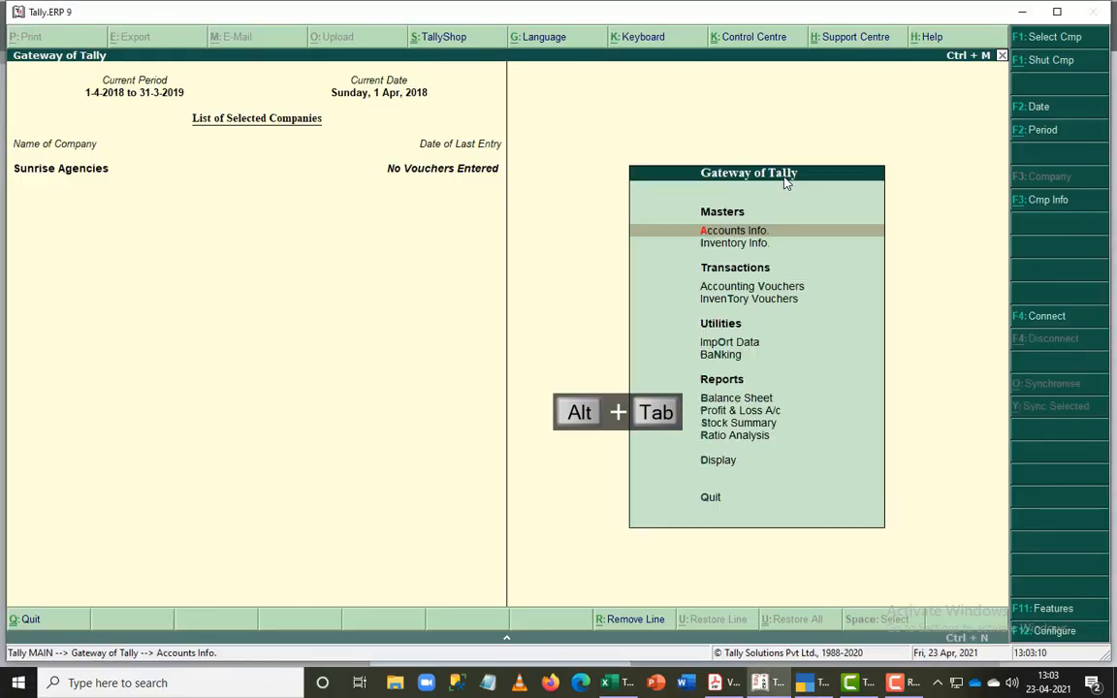
pyautogui.press('Down')
pyautogui.press('Return')
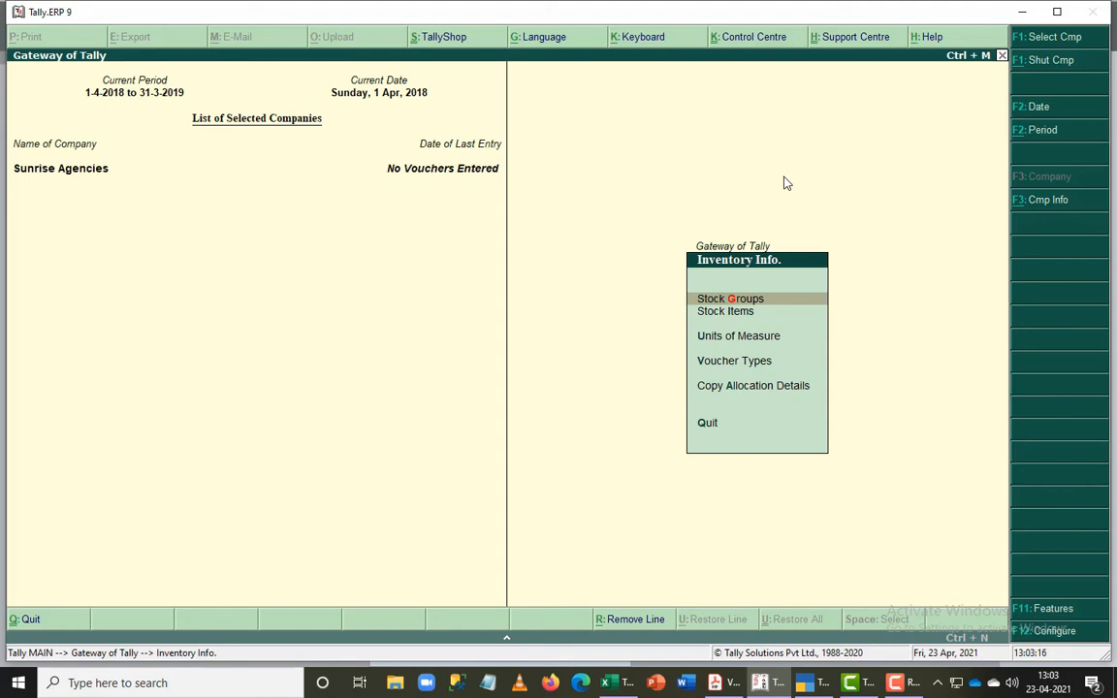
pyautogui.hotkey('alt', 'Tab')
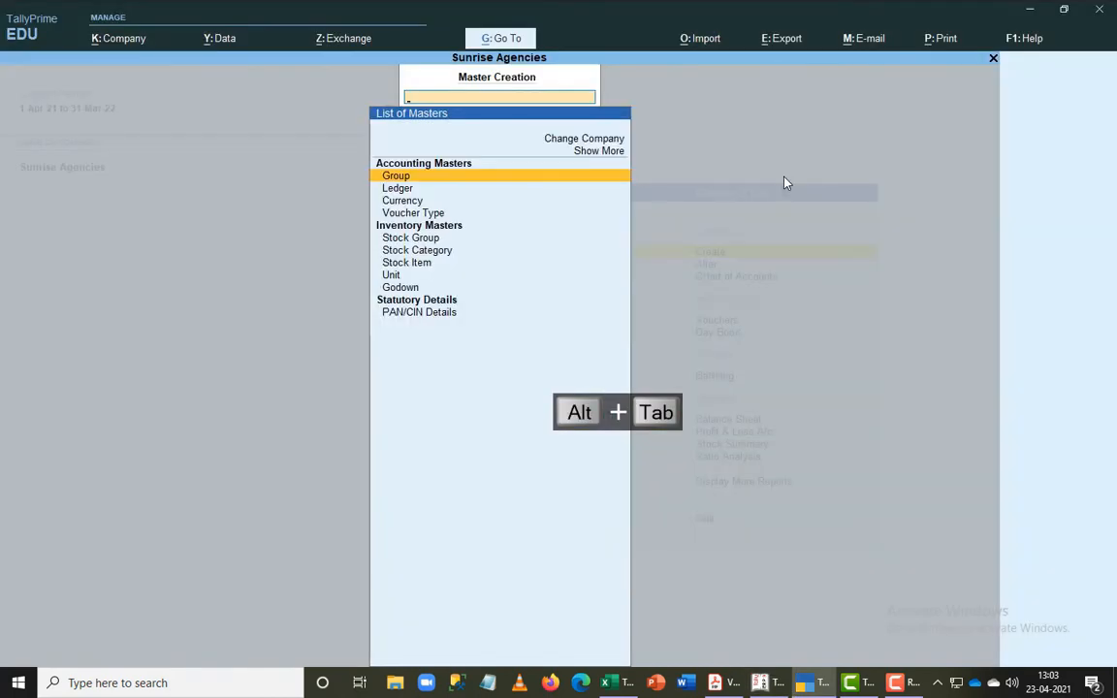
# - Examine the accounting, inventory and statutory entries offered in the list of masters for creation
pyautogui.press('Down')
pyautogui.press('Down')
pyautogui.press('Down')
pyautogui.press('Down')
pyautogui.press('Down')
pyautogui.press('Down')
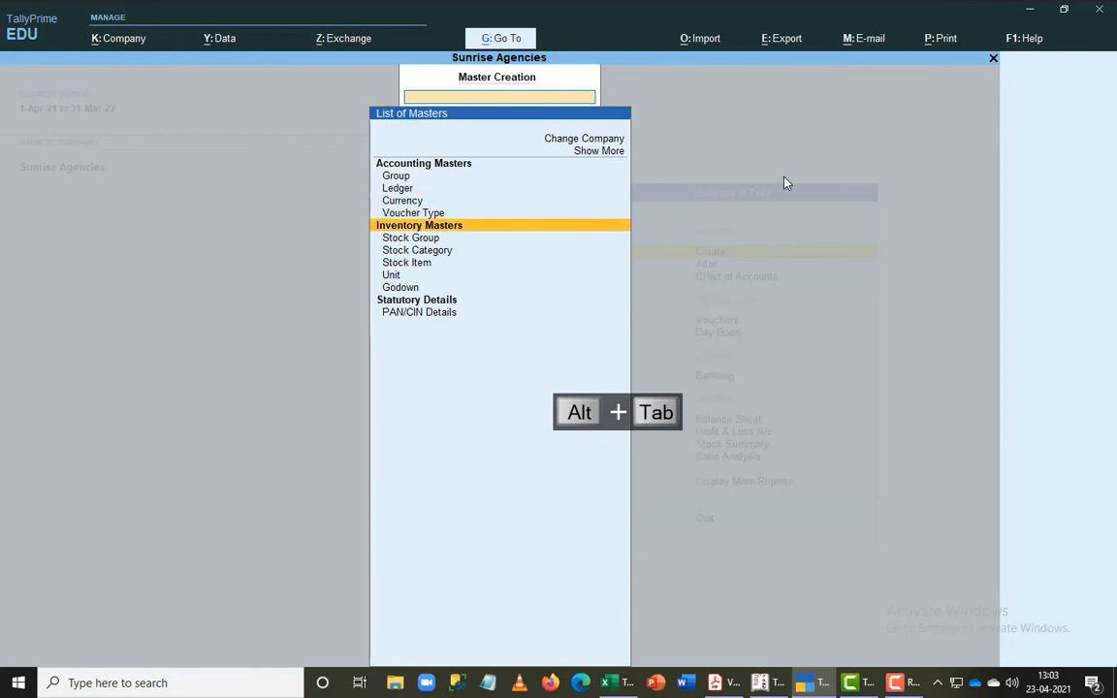
pyautogui.press('Down')
pyautogui.press('Down')
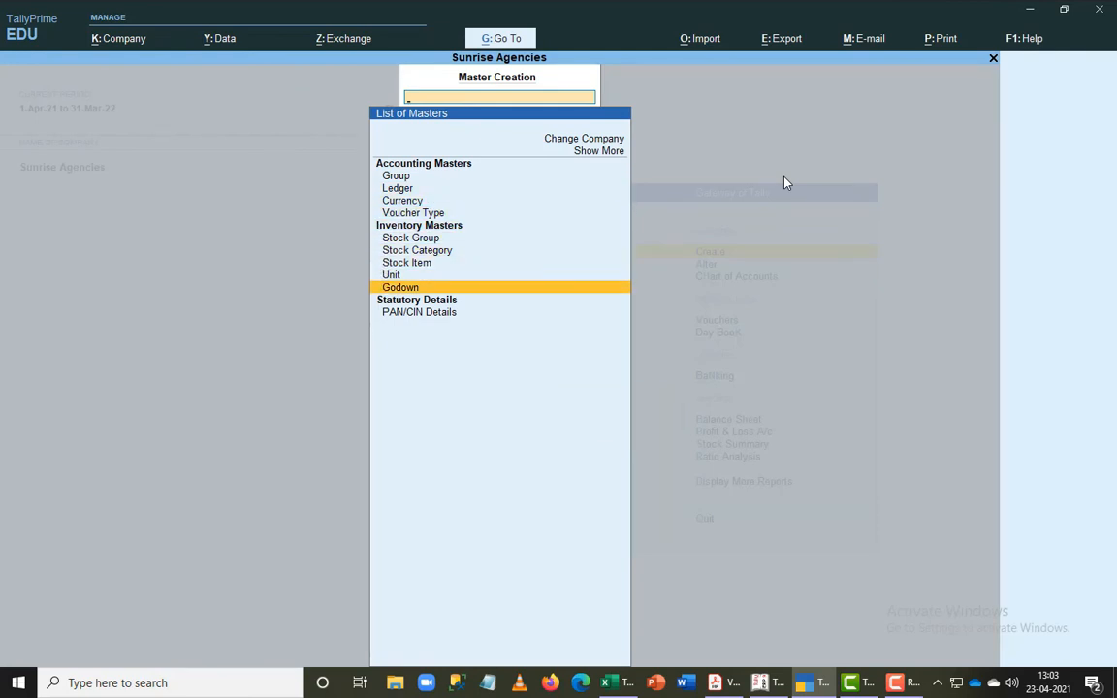
pyautogui.press('Up')
pyautogui.press('Up')
pyautogui.press('Up')
pyautogui.press('Up')
pyautogui.press('Up')
pyautogui.press('Up')
pyautogui.press('Up')
pyautogui.press('Up')
pyautogui.press('Up')
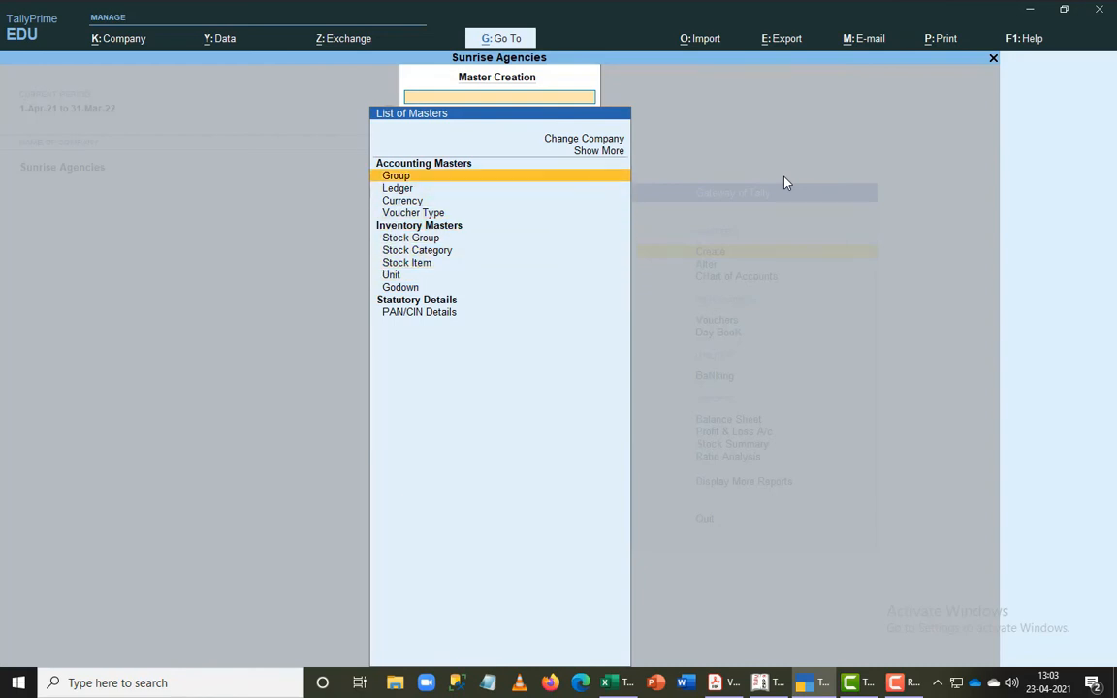
# - Expand the list of masters to show more master types and the inactive ones
pyautogui.press('Return')
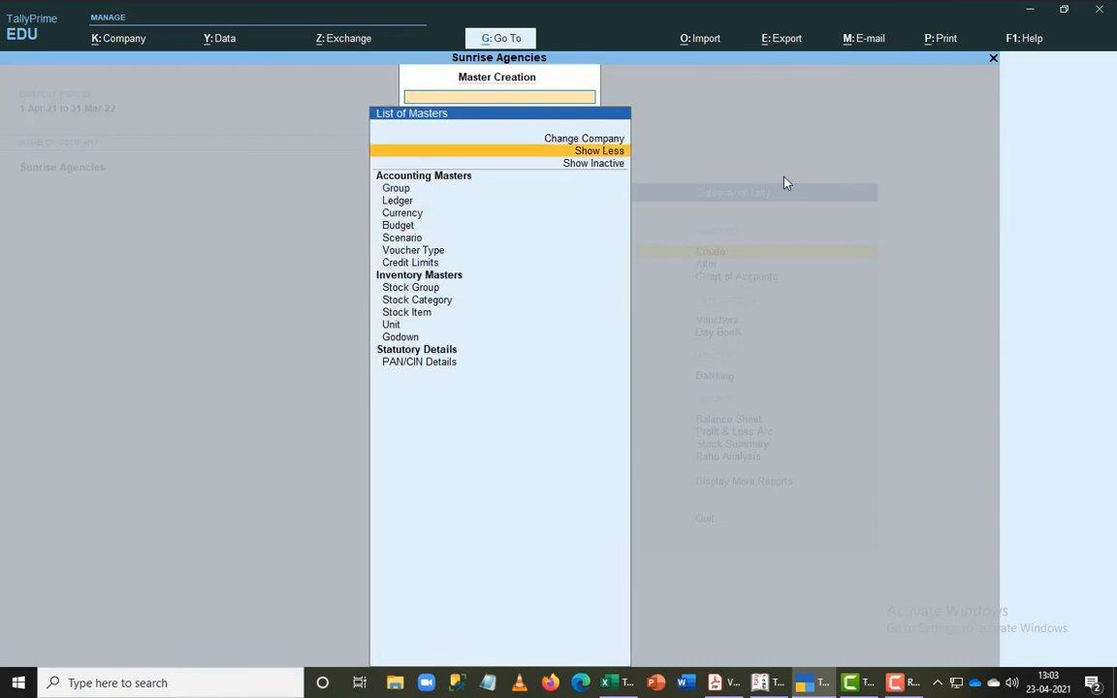
pyautogui.press('Down')
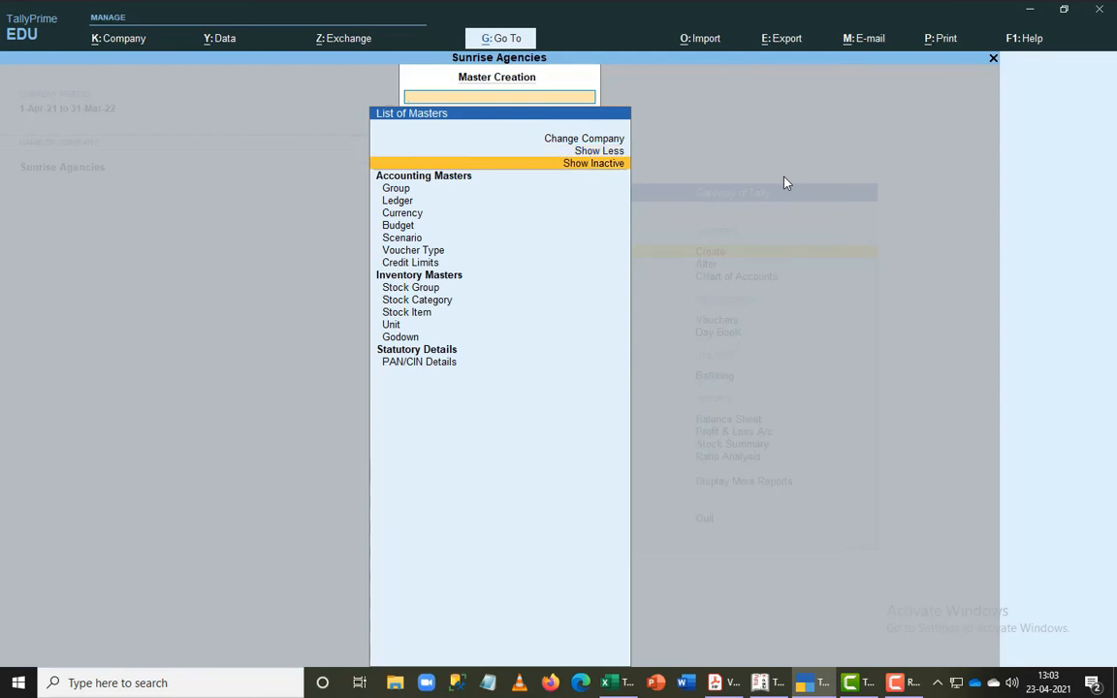
pyautogui.press('Return')
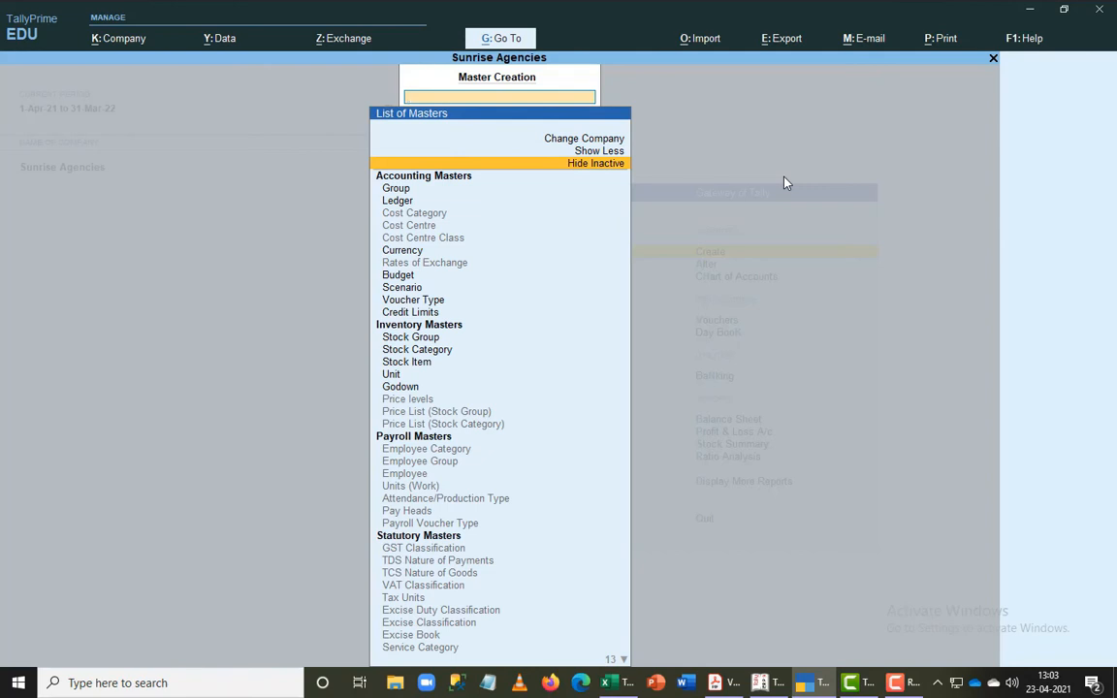
# - Review the expanded list of masters from the accounting masters down to Excise Opening Balance and back to Change Company
pyautogui.press('Down')
pyautogui.press('Down')
pyautogui.press('Down')
pyautogui.press('Down')
pyautogui.press('Down')
pyautogui.press('Down')
pyautogui.press('Down')
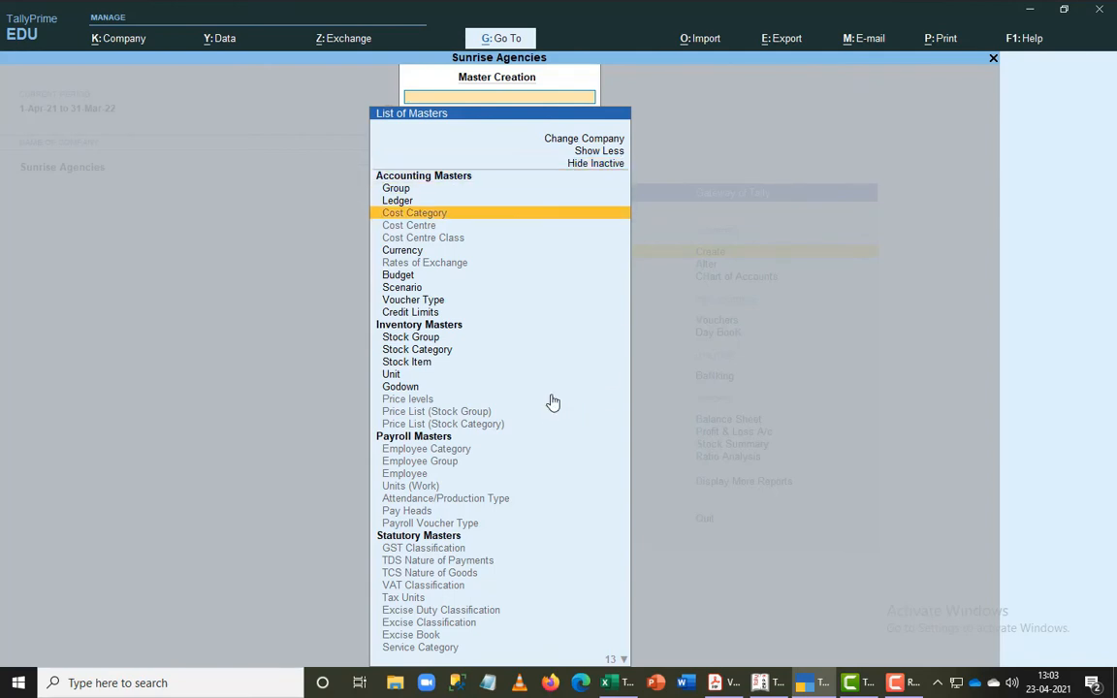
pyautogui.press('Down')
pyautogui.press('Down')
pyautogui.press('Down')
pyautogui.press('Down')
pyautogui.press('Down')
pyautogui.press('Down')
pyautogui.press('Down')
pyautogui.press('Down')
pyautogui.press('Down')
pyautogui.press('Down')
pyautogui.press('Down')
pyautogui.press('Down')
pyautogui.press('Down')
pyautogui.press('Down')
pyautogui.press('Down')
pyautogui.press('Down')
pyautogui.press('Down')
pyautogui.press('Down')
pyautogui.press('Down')
pyautogui.press('Down')
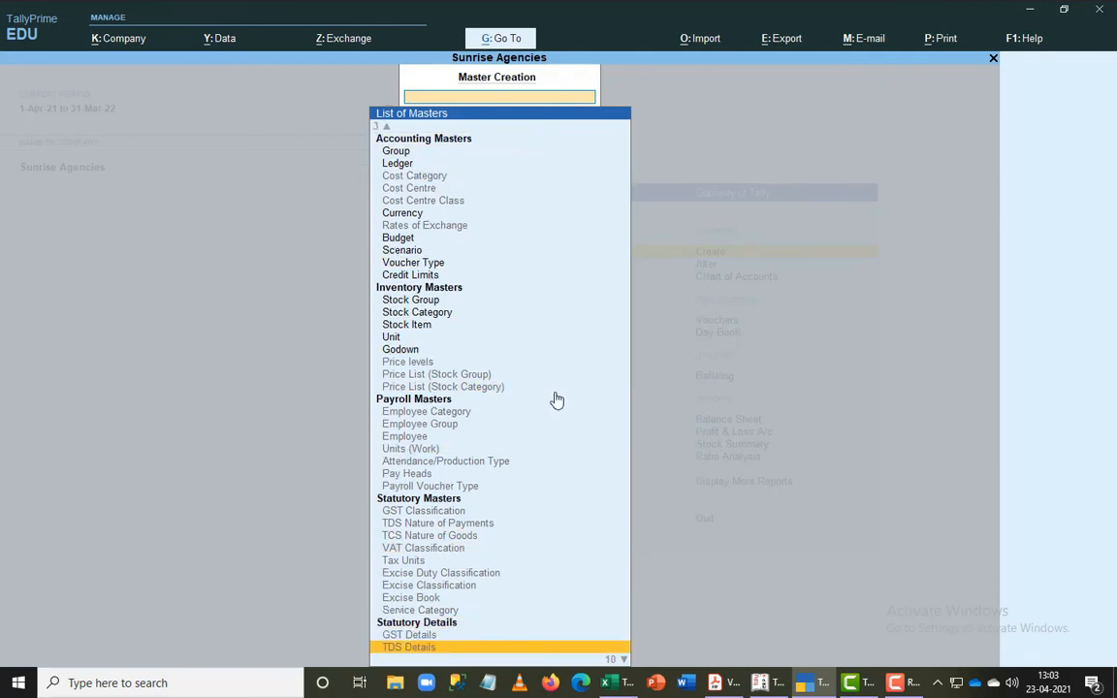
pyautogui.press('Down')
pyautogui.press('Down')
pyautogui.press('Down')
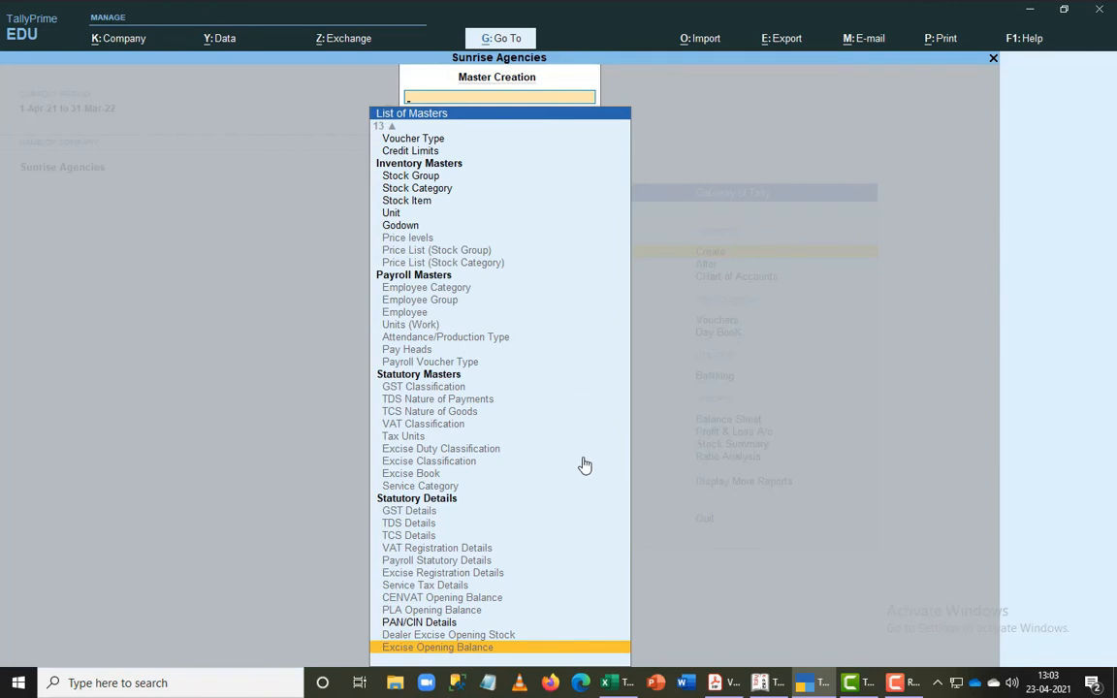
pyautogui.press('Up')
pyautogui.press('Up')
pyautogui.press('Up')
pyautogui.press('Up')
pyautogui.press('Up')
pyautogui.press('Up')
pyautogui.press('Up')
pyautogui.press('Up')
pyautogui.press('Up')
pyautogui.press('Up')
pyautogui.press('Up')
pyautogui.press('Up')
pyautogui.press('Up')
pyautogui.press('Up')
pyautogui.press('Up')
pyautogui.press('Up')
pyautogui.press('Up')
pyautogui.press('Up')
pyautogui.press('Up')
pyautogui.press('Up')
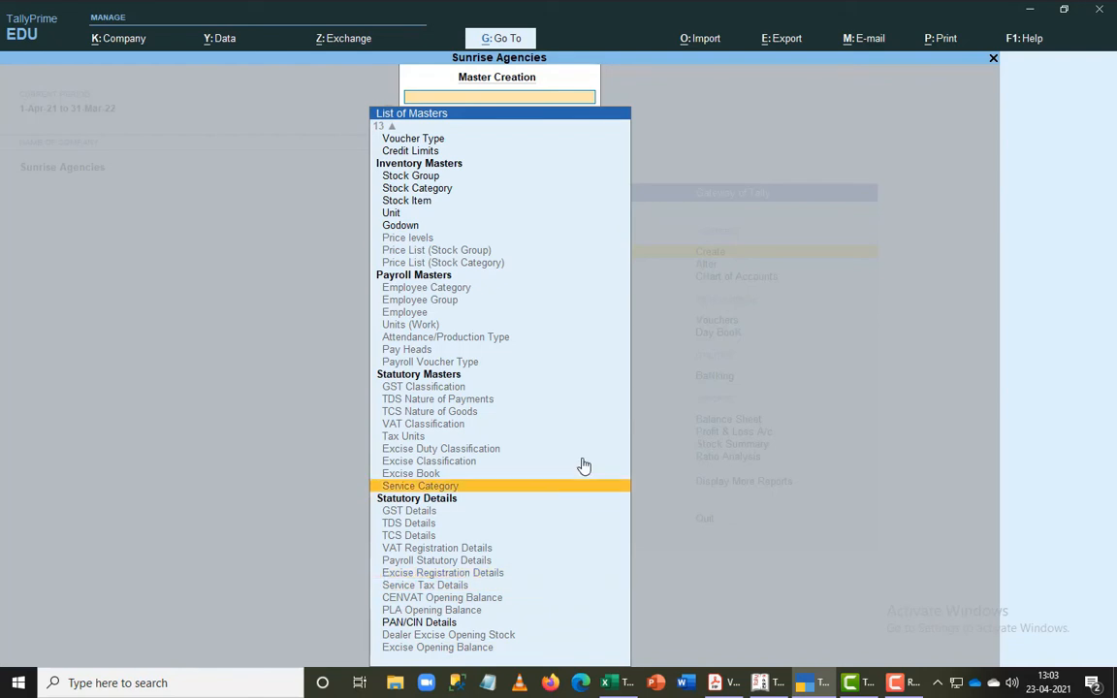
pyautogui.press('Up')
pyautogui.press('Up')
pyautogui.press('Up')
pyautogui.press('Up')
pyautogui.press('Up')
pyautogui.press('Up')
pyautogui.press('Up')
pyautogui.press('Up')
pyautogui.press('Up')
pyautogui.press('Up')
pyautogui.press('Up')
pyautogui.press('Up')
pyautogui.press('Up')
pyautogui.press('Up')
pyautogui.press('Up')
pyautogui.press('Up')
pyautogui.press('Up')
pyautogui.press('Up')
pyautogui.press('Up')
pyautogui.press('Up')
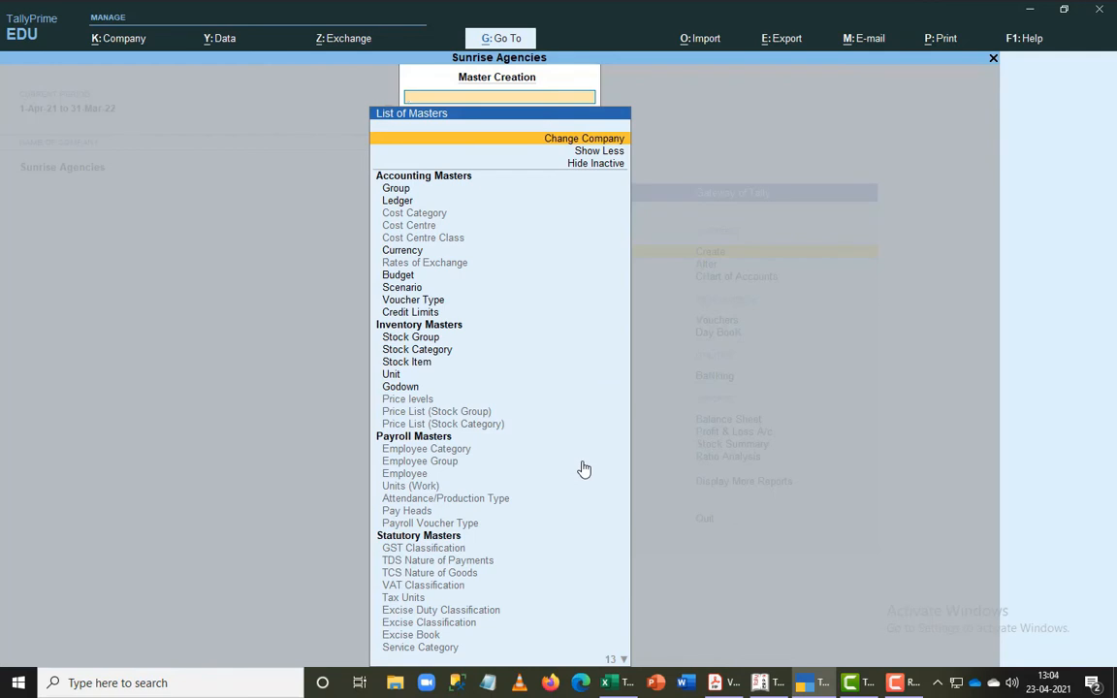
# - Hide the inactive masters and close the master creation list without creating anything
pyautogui.press('Down')
pyautogui.press('Down')
pyautogui.press('Return')
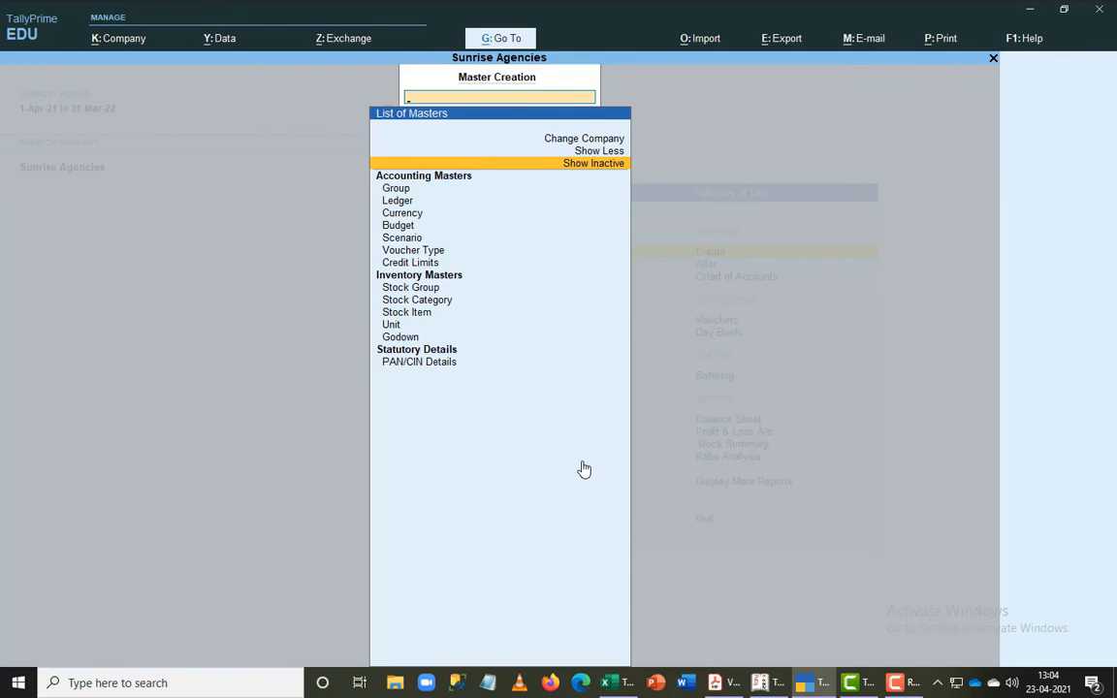
pyautogui.press('Escape')
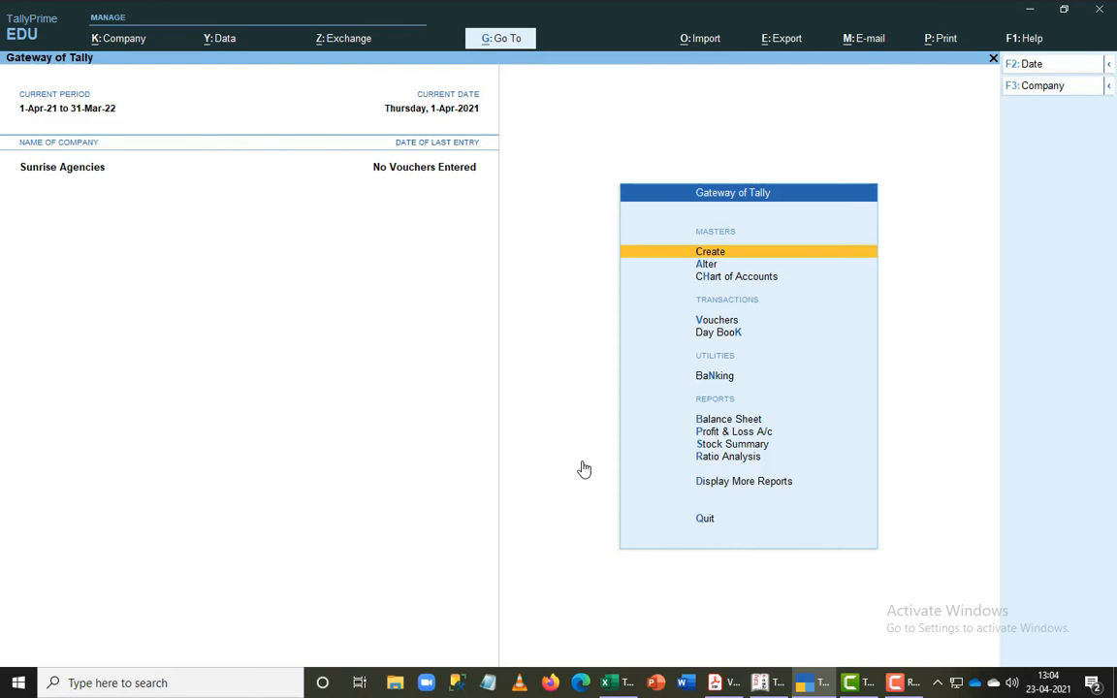
# - Switch to Tally.ERP 9, leave Inventory Info., and open the Groups options under Accounts Info
pyautogui.hotkey('alt', 'Tab')
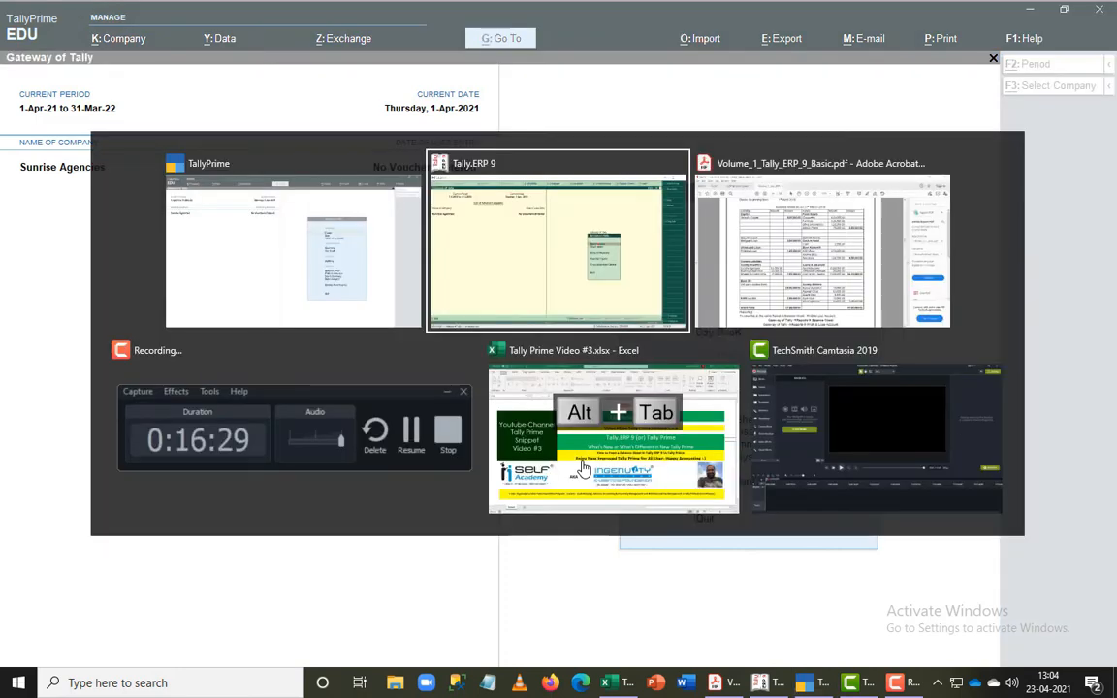
pyautogui.press('Escape')
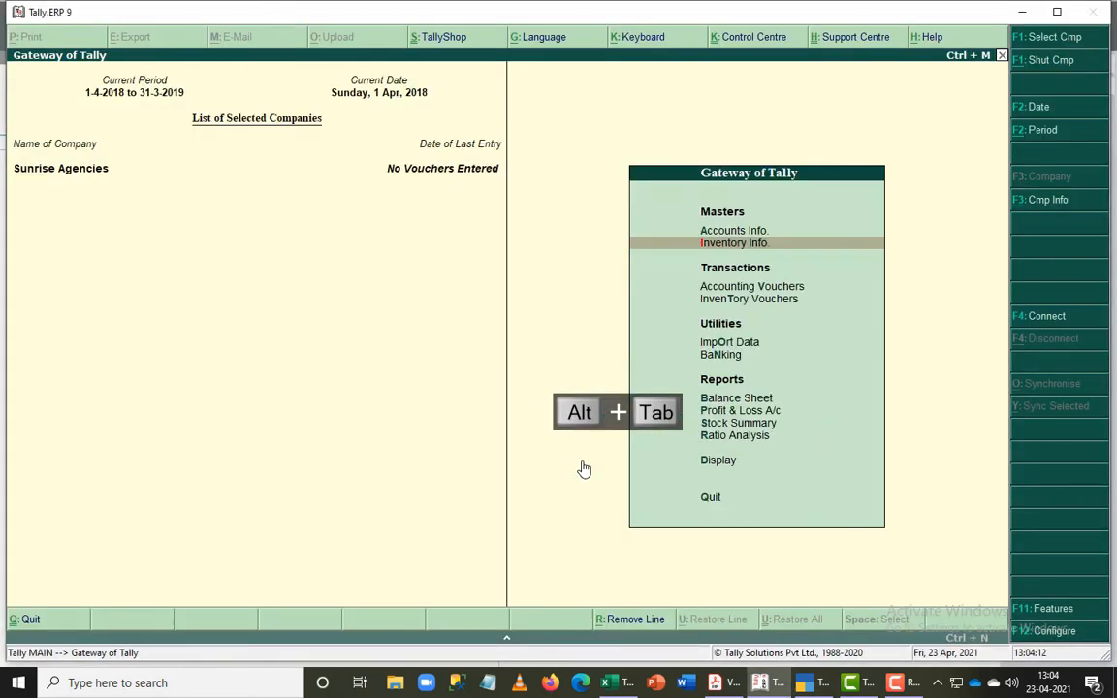
pyautogui.press('Up')
pyautogui.press('Return')
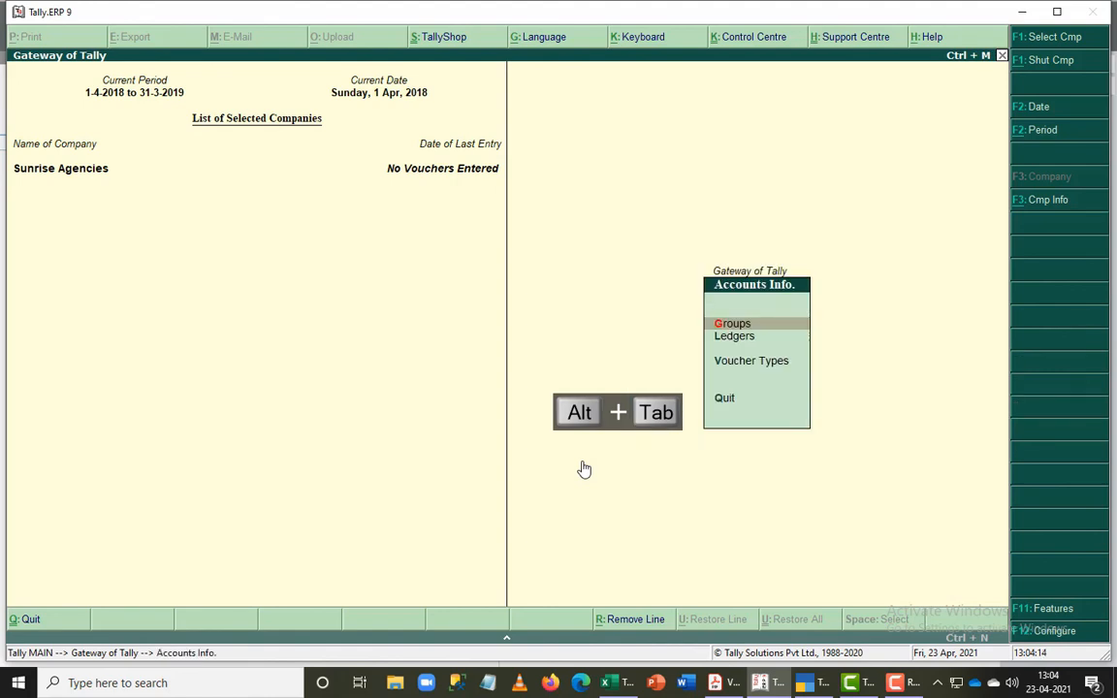
pyautogui.press('Return')
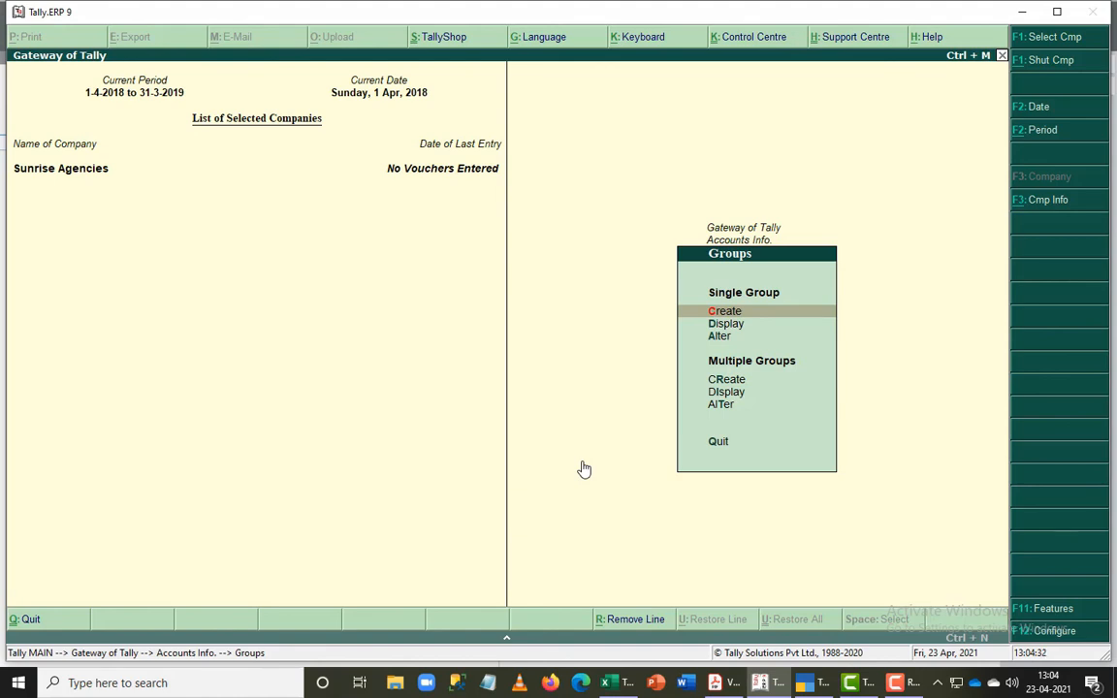
# - Review the create, display and alter options for single and multiple groups
pyautogui.press('Down')
pyautogui.press('Down')
pyautogui.press('Down')
pyautogui.press('Down')
pyautogui.press('Down')
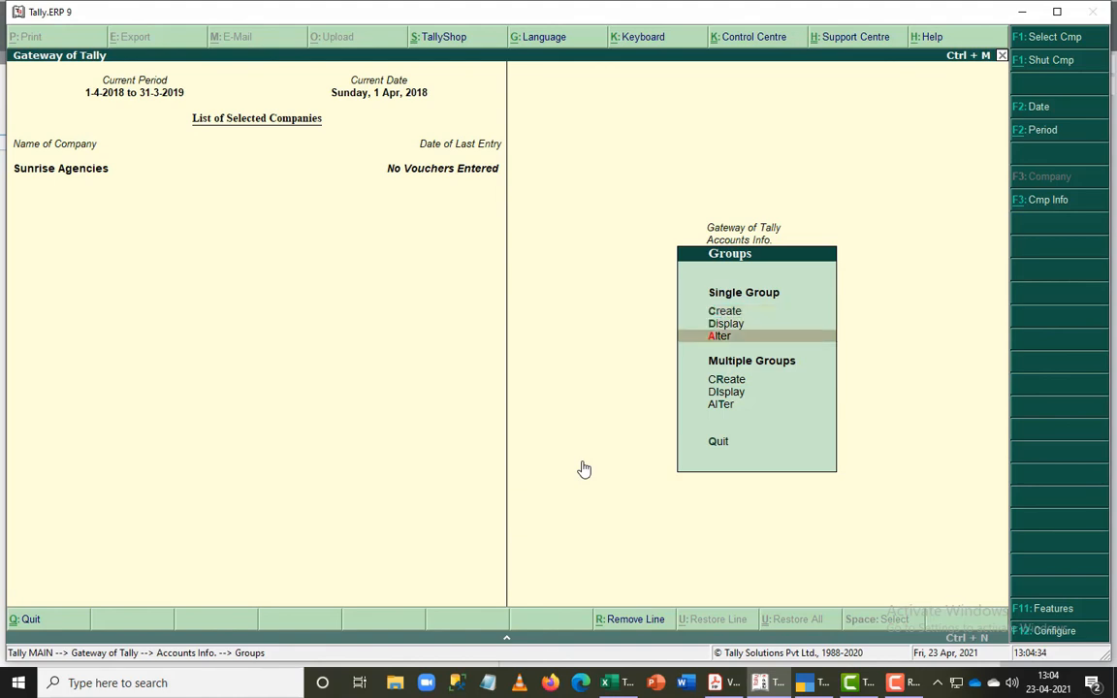
pyautogui.press('Up')
pyautogui.press('Up')
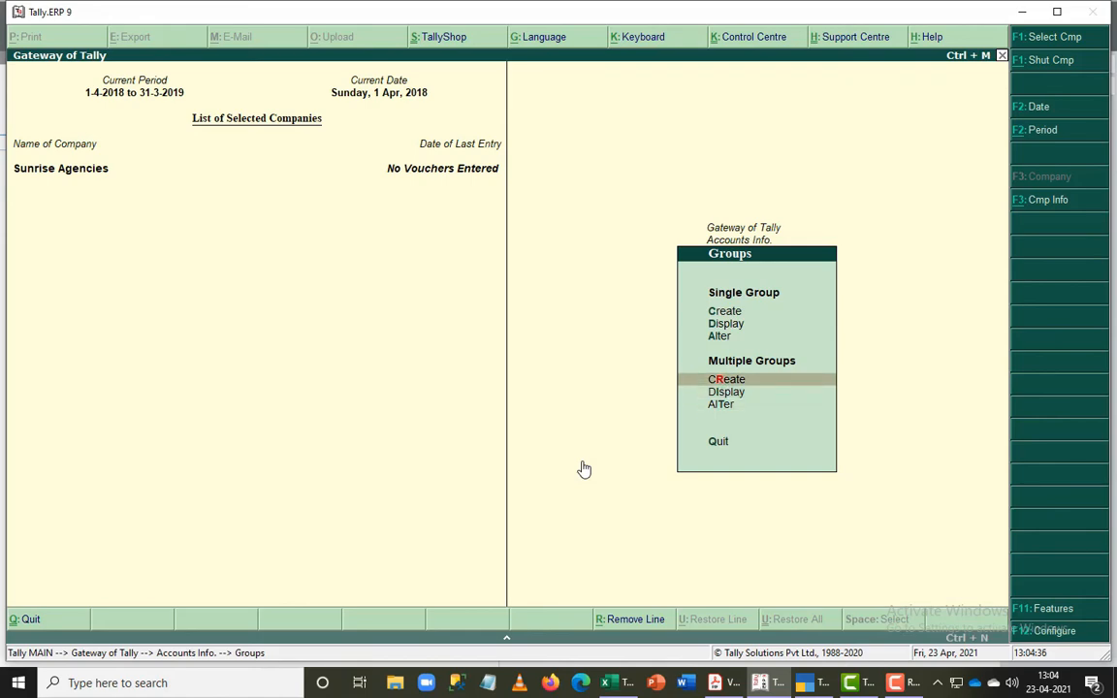
pyautogui.press('Down')
pyautogui.press('Down')
pyautogui.press('Up')
pyautogui.press('Up')
# - Switch to TallyPrime, view the blank ledger creation form, and return to Gateway of Tally without creating anything
pyautogui.hotkey('alt', 'Tab')
pyautogui.press('Return')
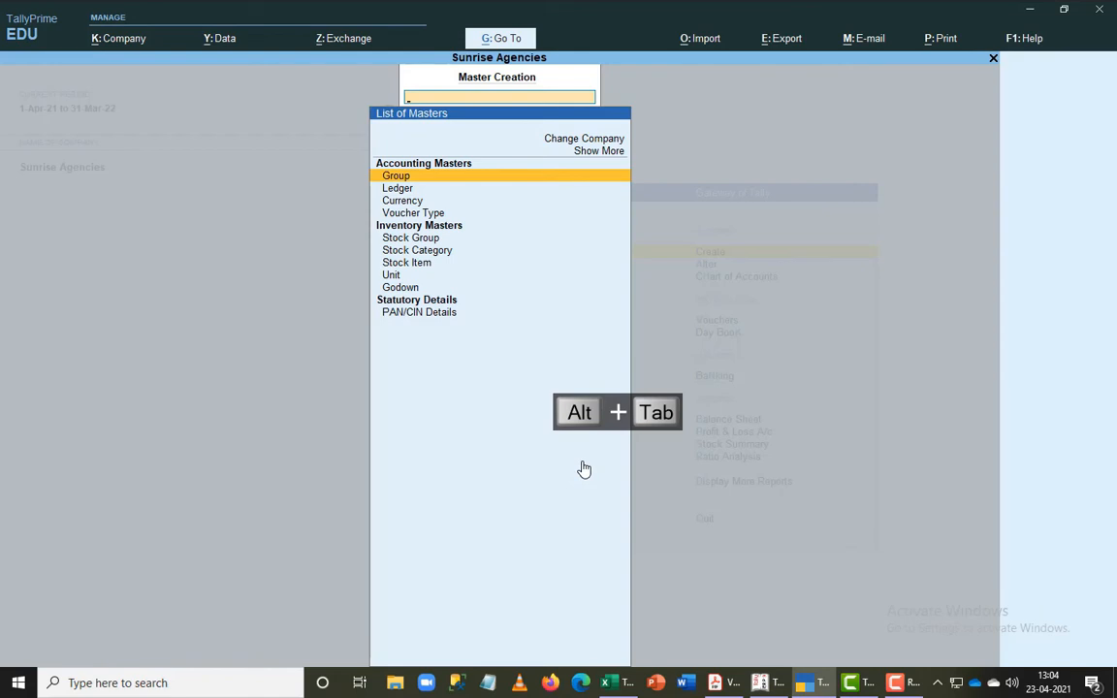
pyautogui.press('Down')
pyautogui.press('Return')
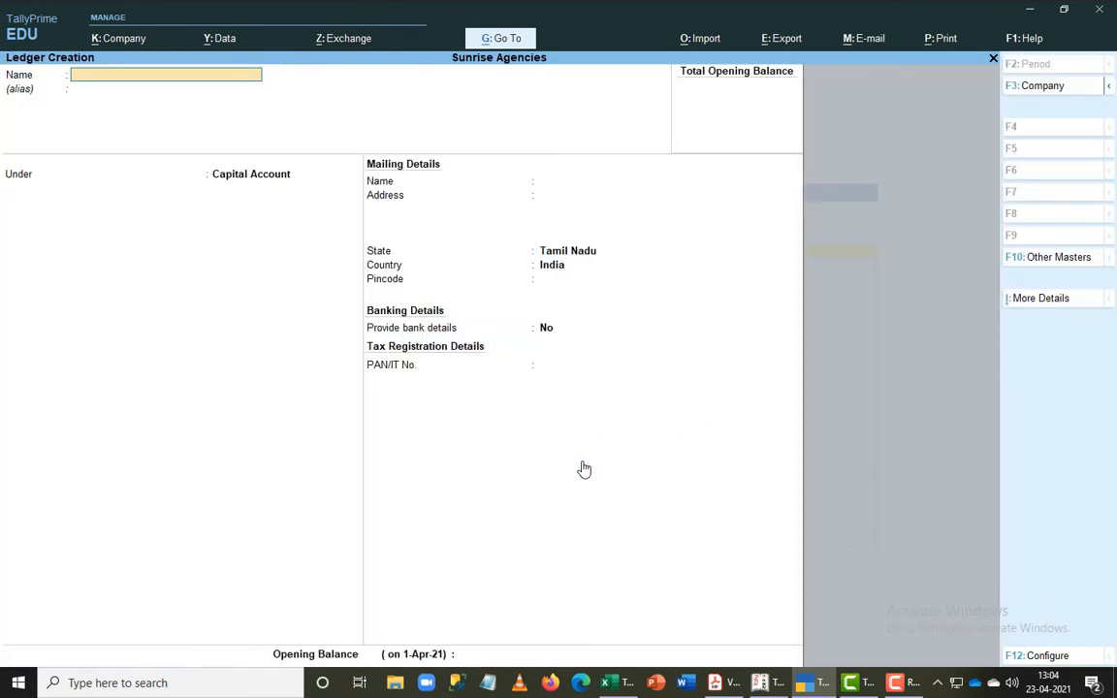
pyautogui.press('Escape')
pyautogui.press('Escape')
pyautogui.press('Escape')
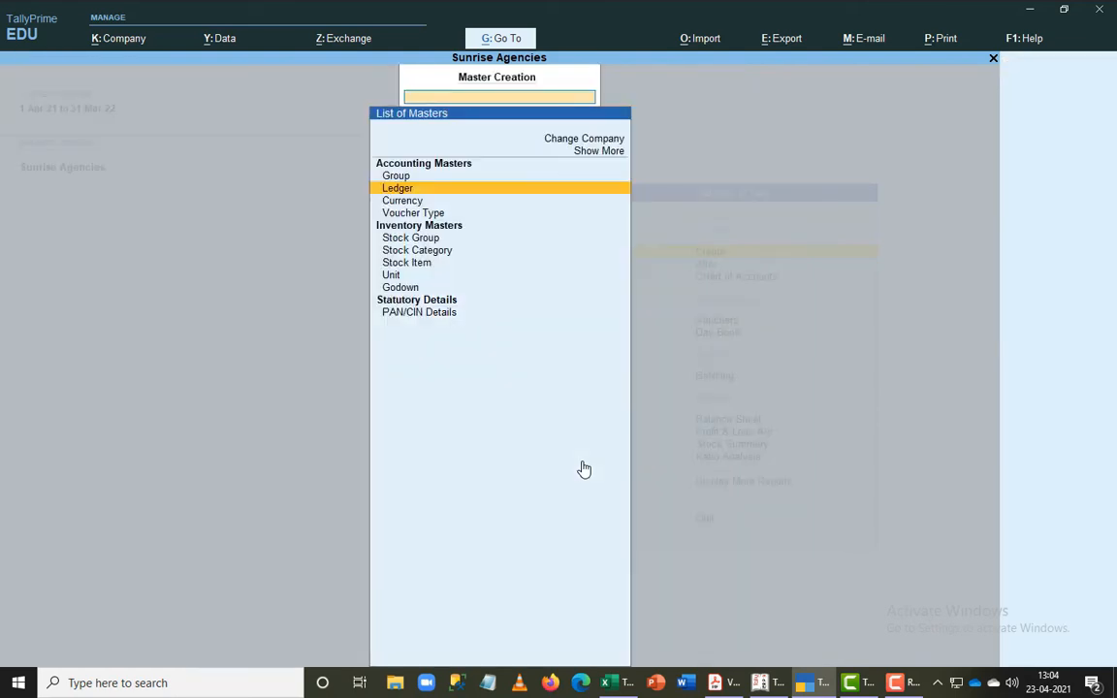
pyautogui.press('Escape')
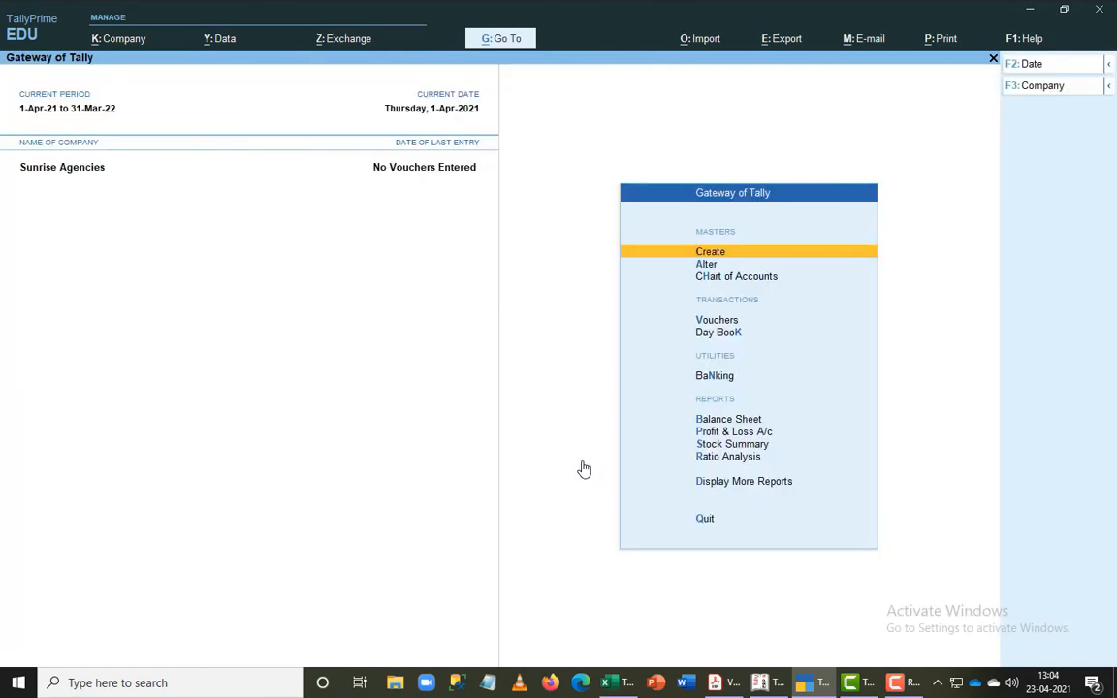
# - View the list of groups available for alteration and go back to the list of masters
pyautogui.press('Down')
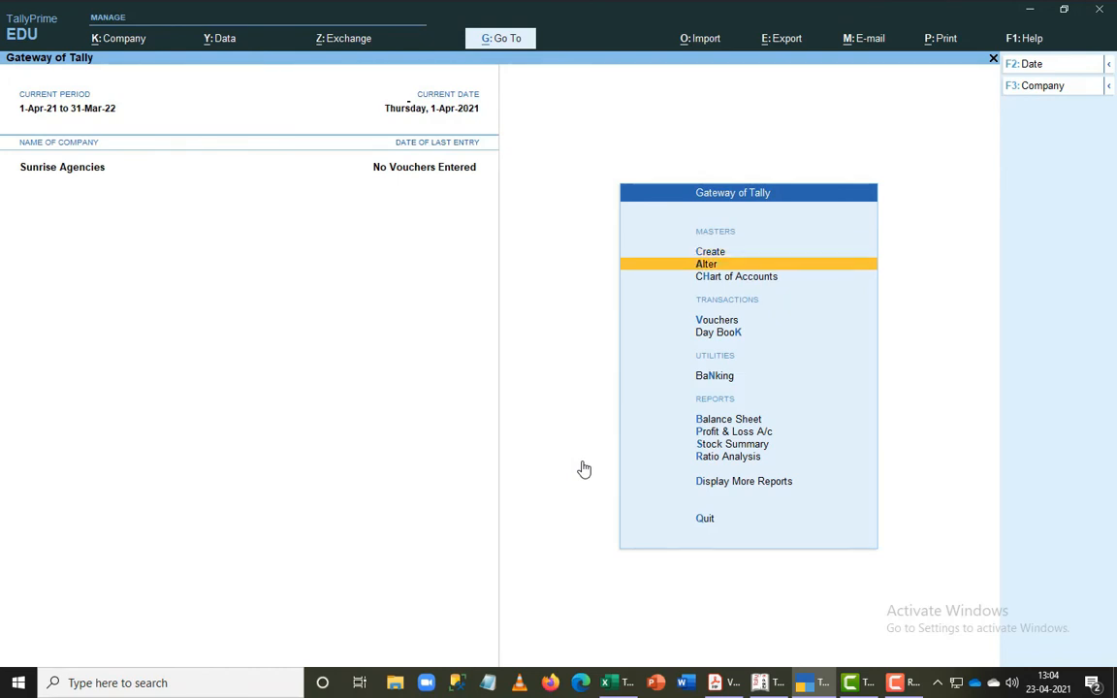
pyautogui.press('Return')
pyautogui.press('Return')
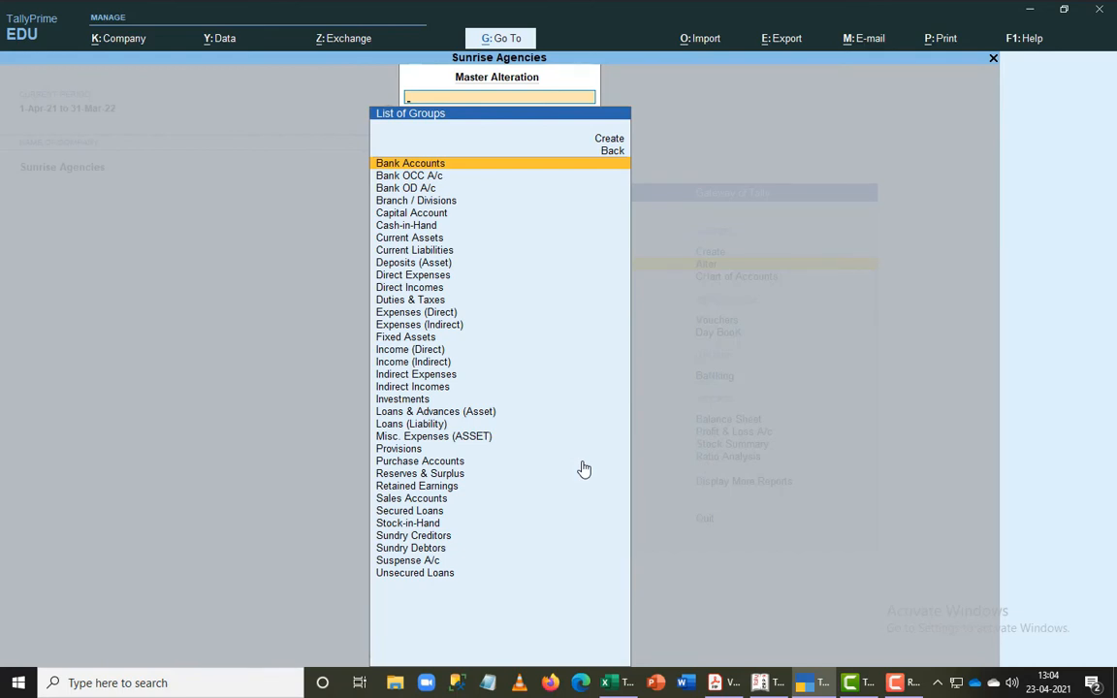
pyautogui.press('Escape')
# - Alter the Cash ledger to give it an opening balance of 2,250 Dr and save it
pyautogui.press('Down')
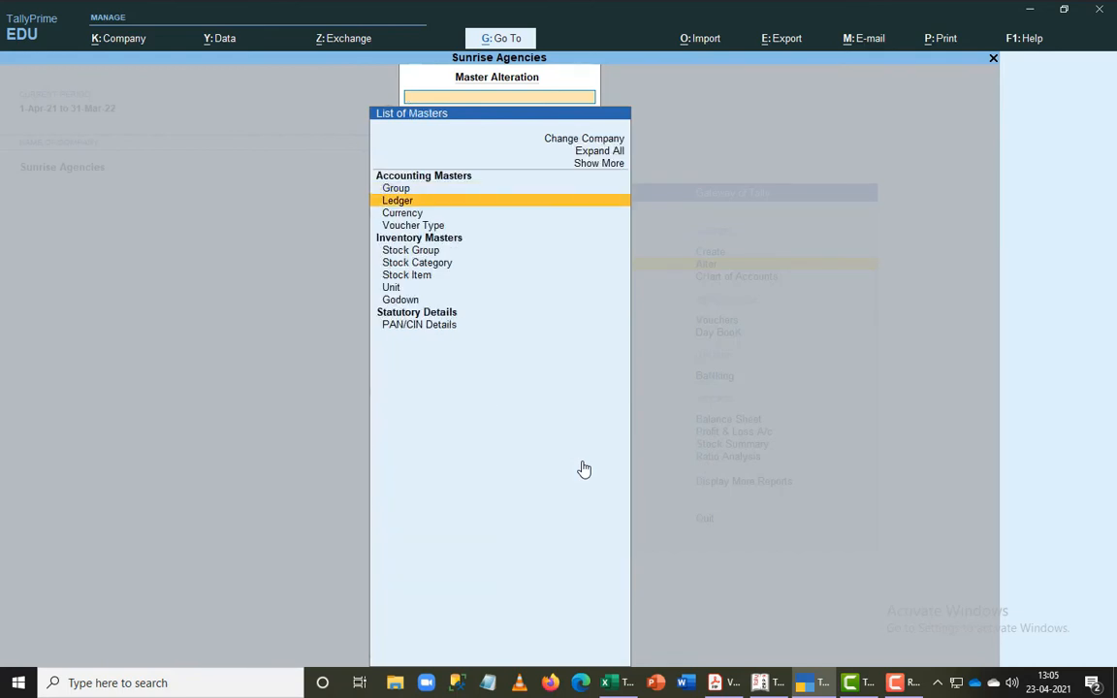
pyautogui.press('Return')
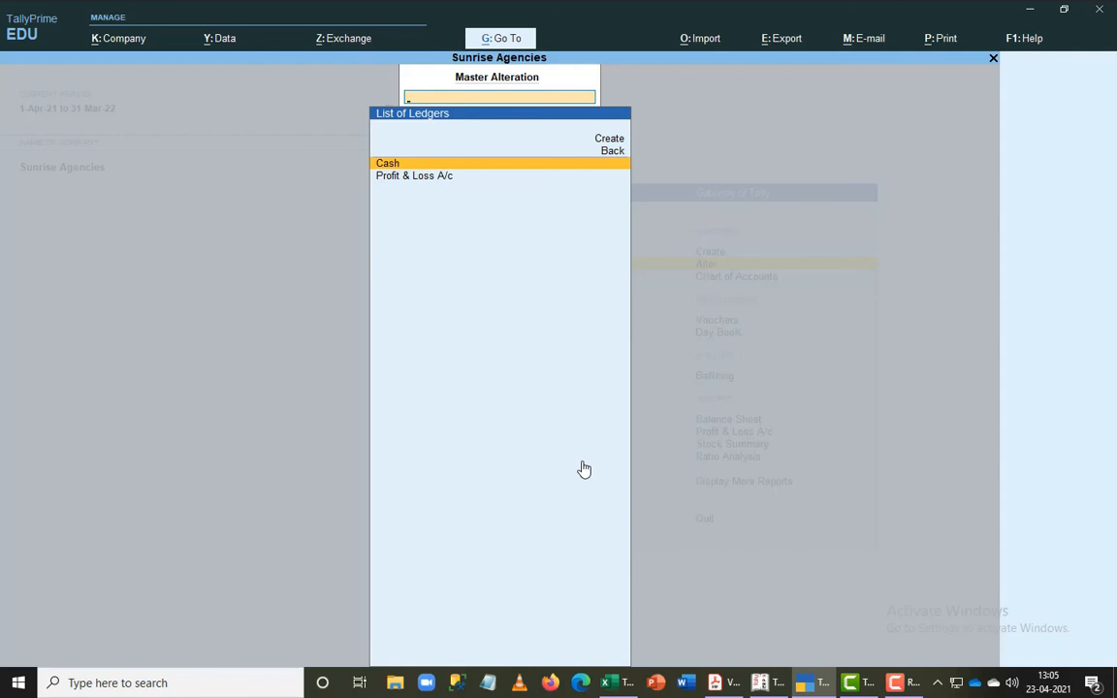
pyautogui.press('Return')
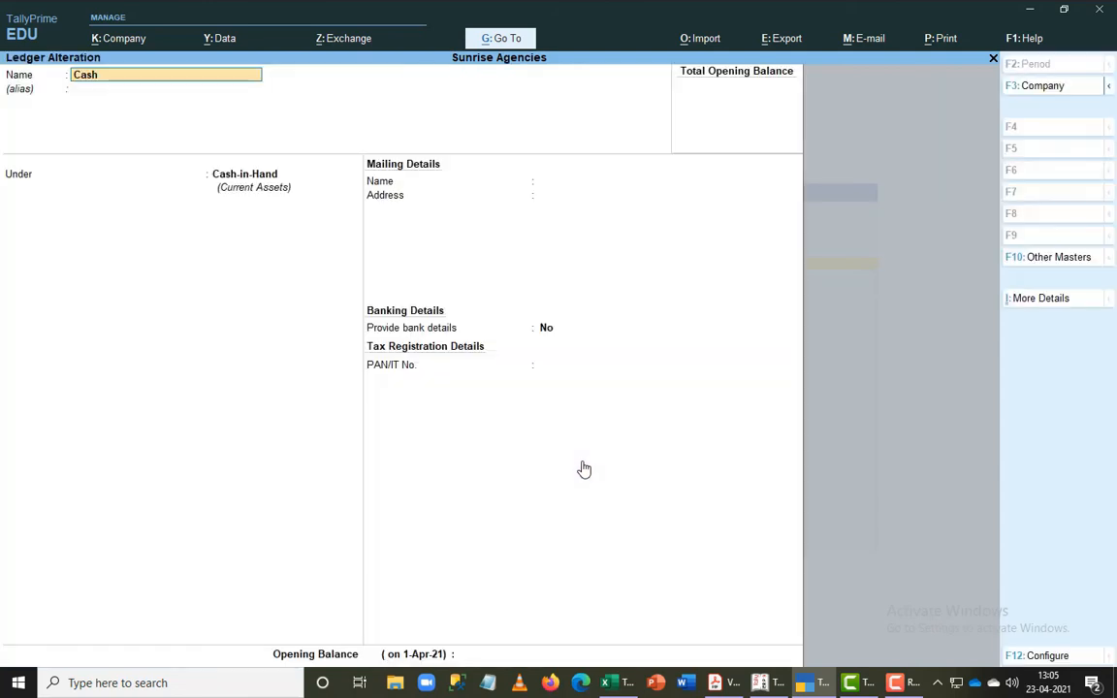
pyautogui.hotkey('ctrl', 'End')
pyautogui.write('2,250')
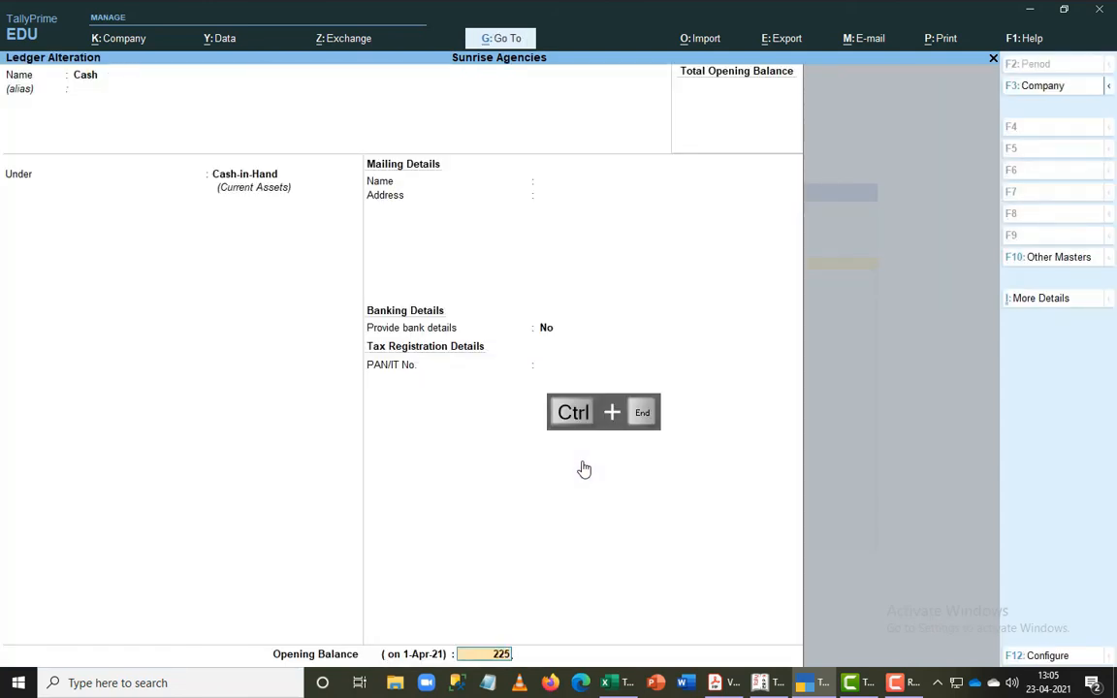
pyautogui.press('Return')
# - Alter the Profit & Loss A/c ledger to give it an opening balance of 2,85,000 Cr and save it
pyautogui.press('Return')
pyautogui.press('Return')
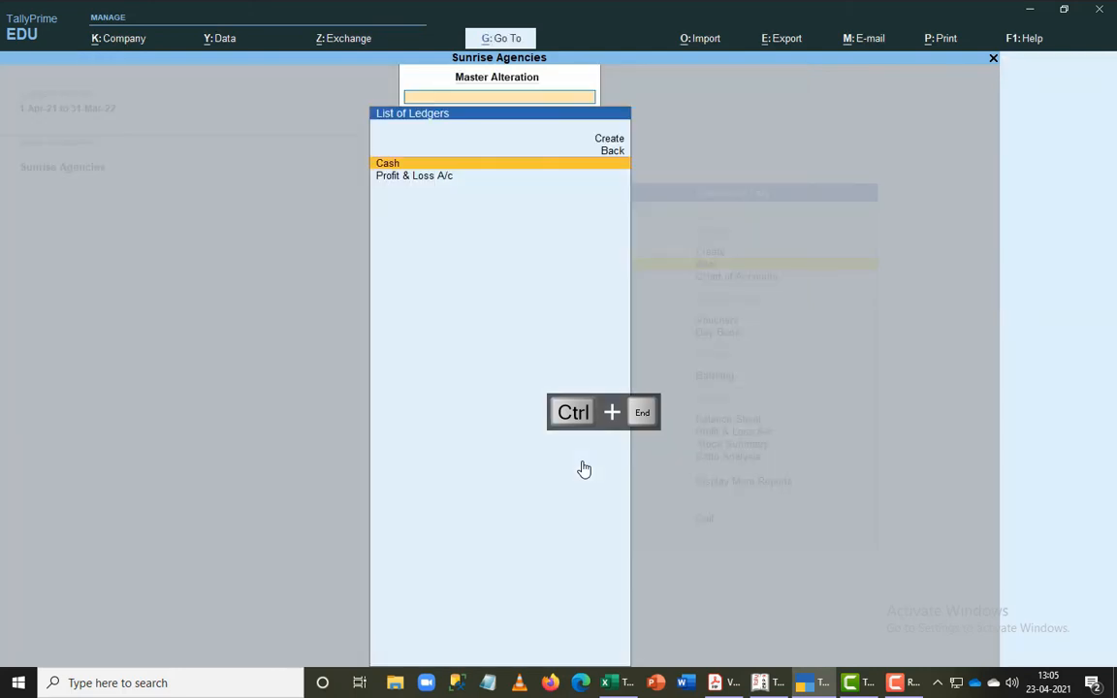
pyautogui.press('Down')
pyautogui.press('Return')
pyautogui.hotkey('ctrl', 'End')
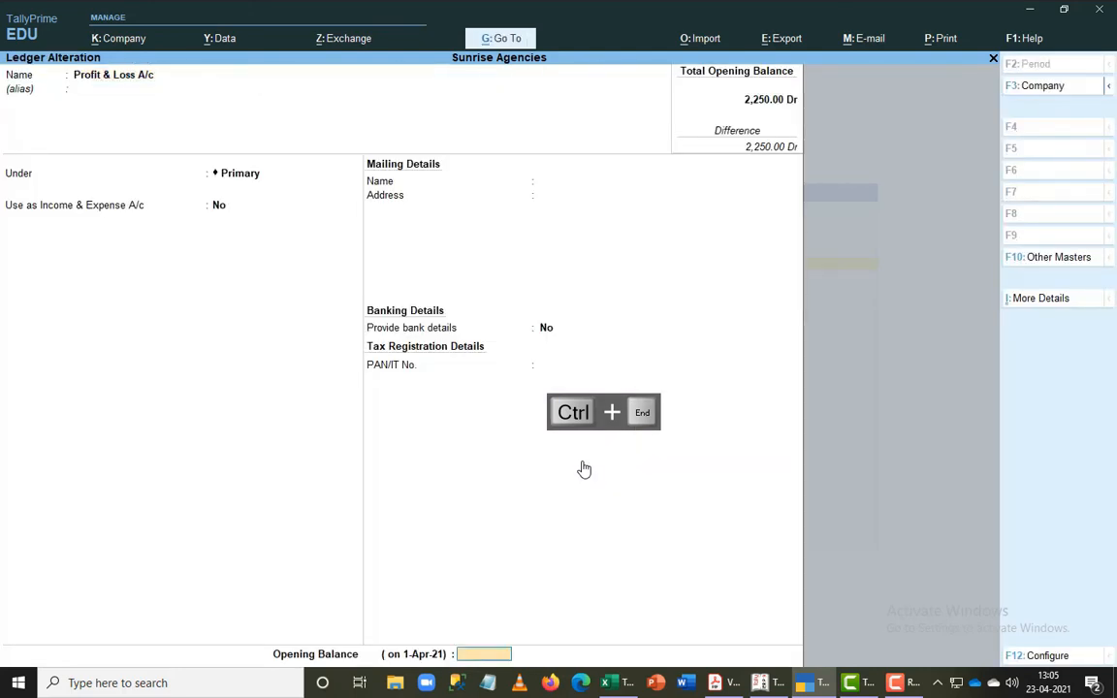
pyautogui.write('285000')
pyautogui.press('Return')
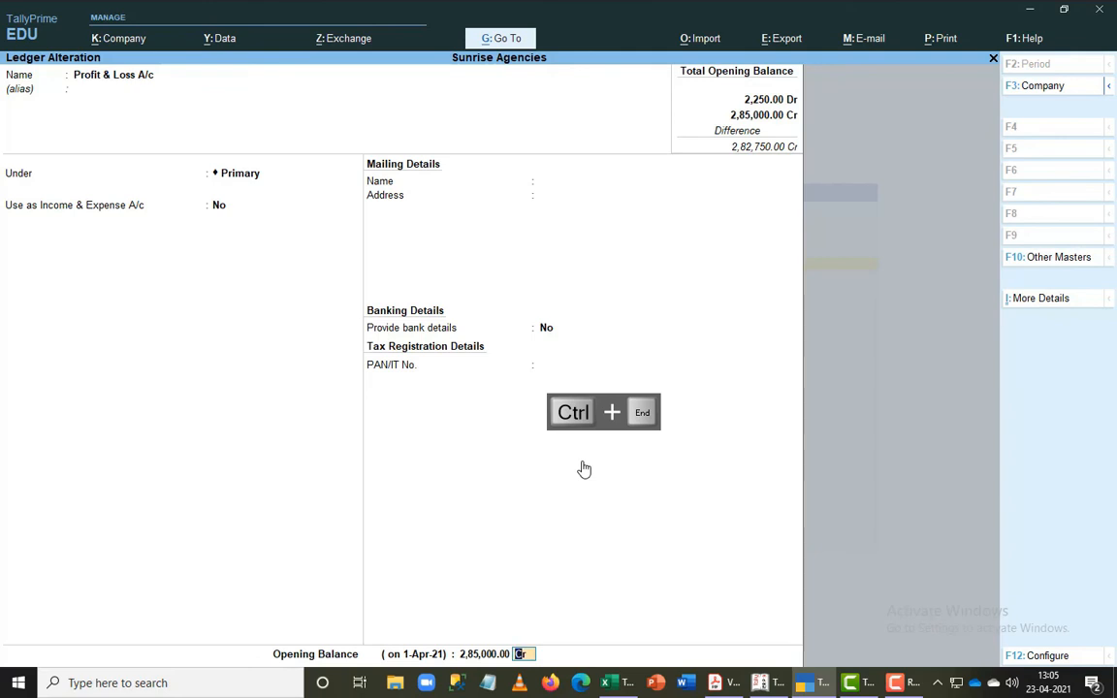
pyautogui.press('Return')
pyautogui.press('Return')
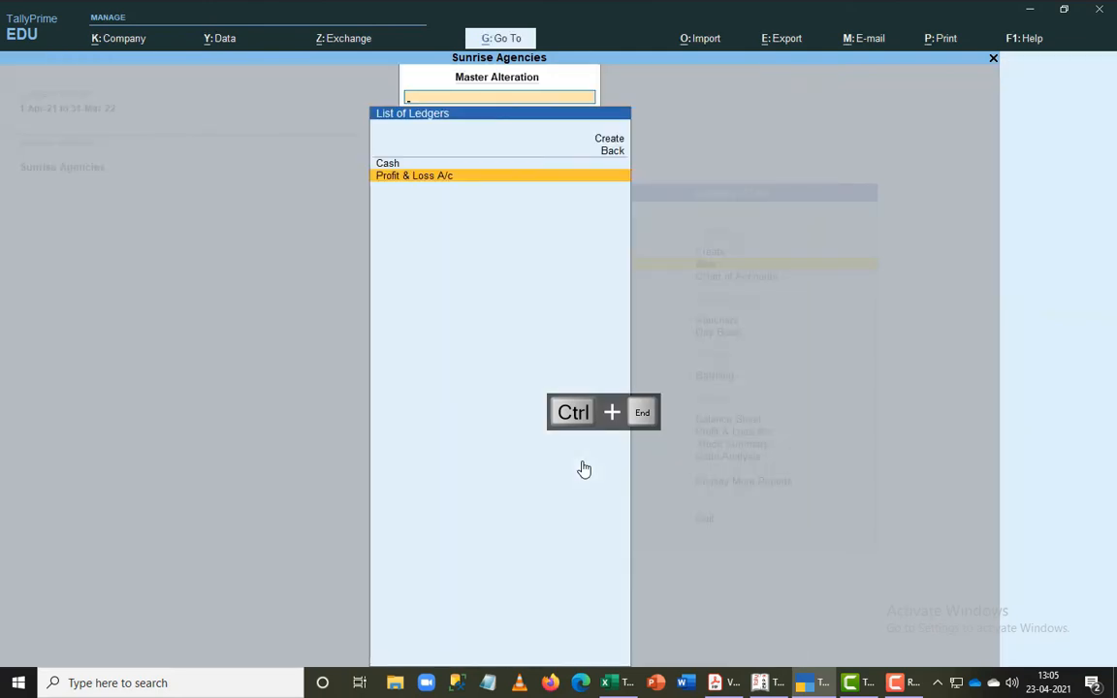
# - Leave ledger alteration and start a new ledger named as the proprietor's capital, placed under the Capital Account group
pyautogui.press('Up')
pyautogui.press('Up')
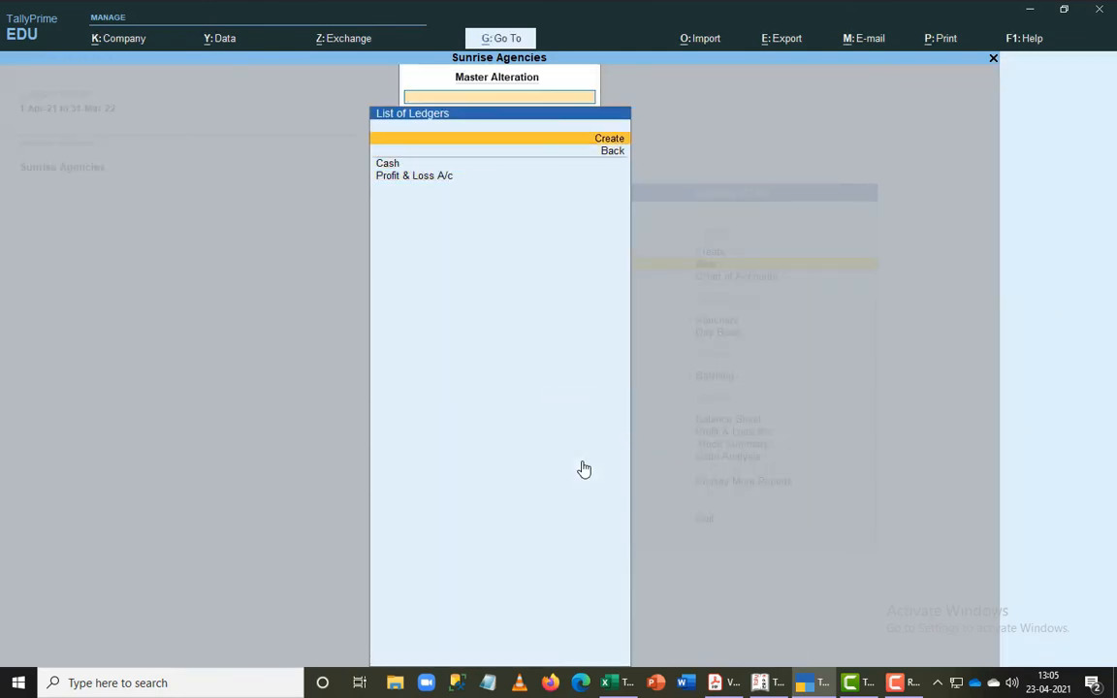
pyautogui.press('Escape')
pyautogui.press('Escape')
pyautogui.press('Up')
pyautogui.press('Return')
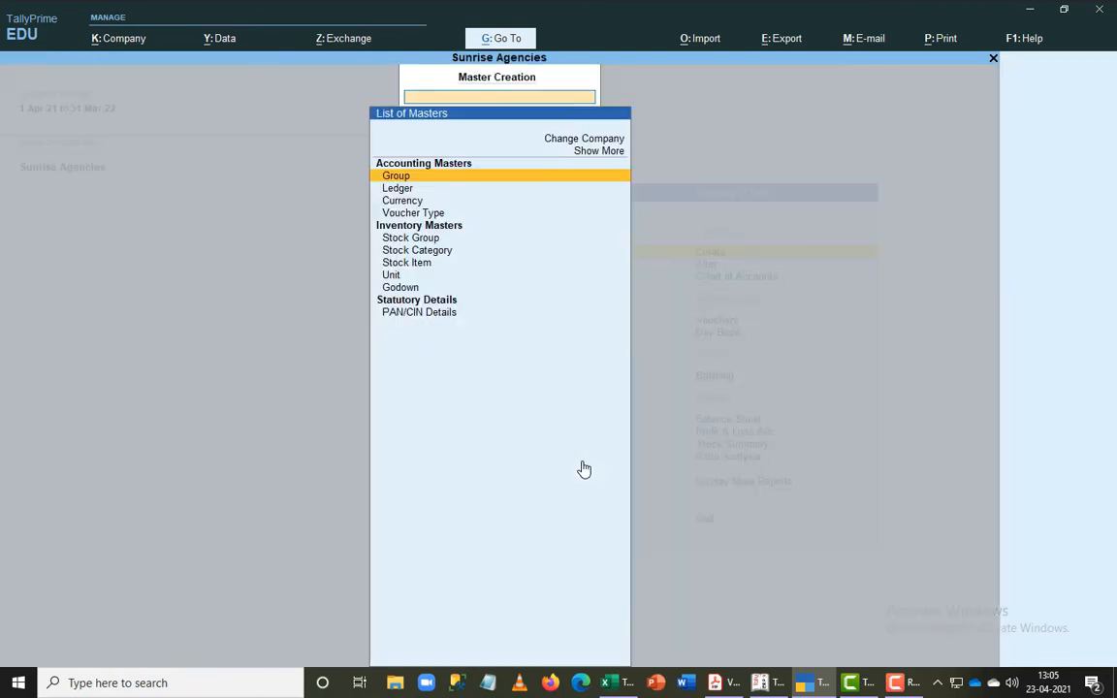
pyautogui.press('Down')
pyautogui.press('Return')
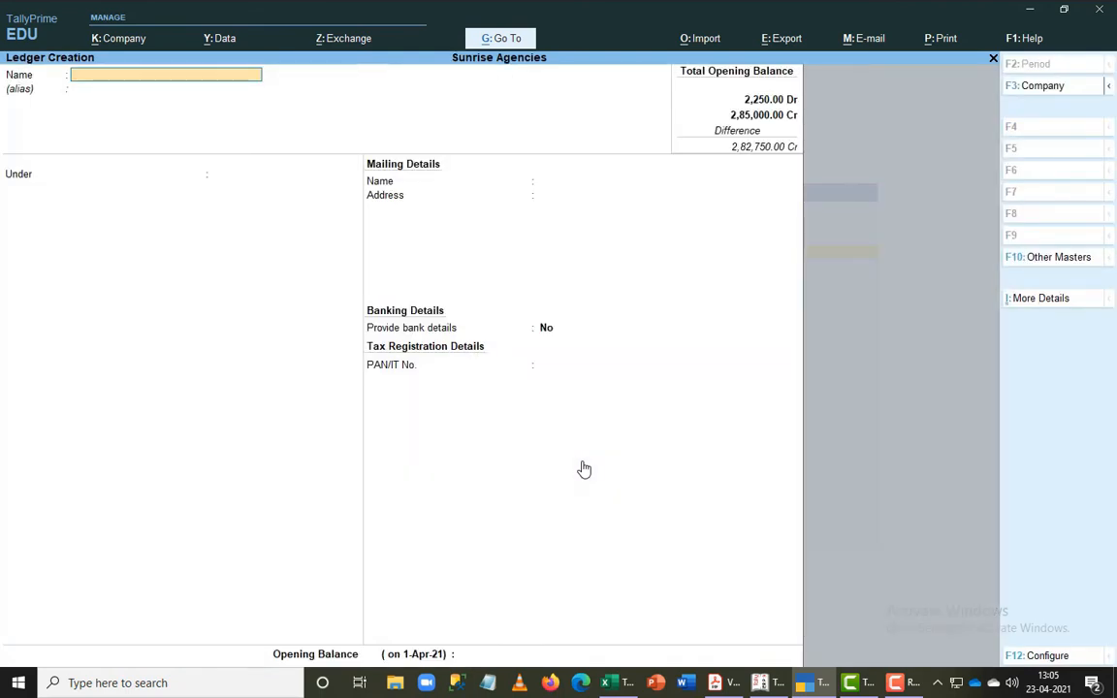
pyautogui.write("Swami's Capital")
pyautogui.press('Return')
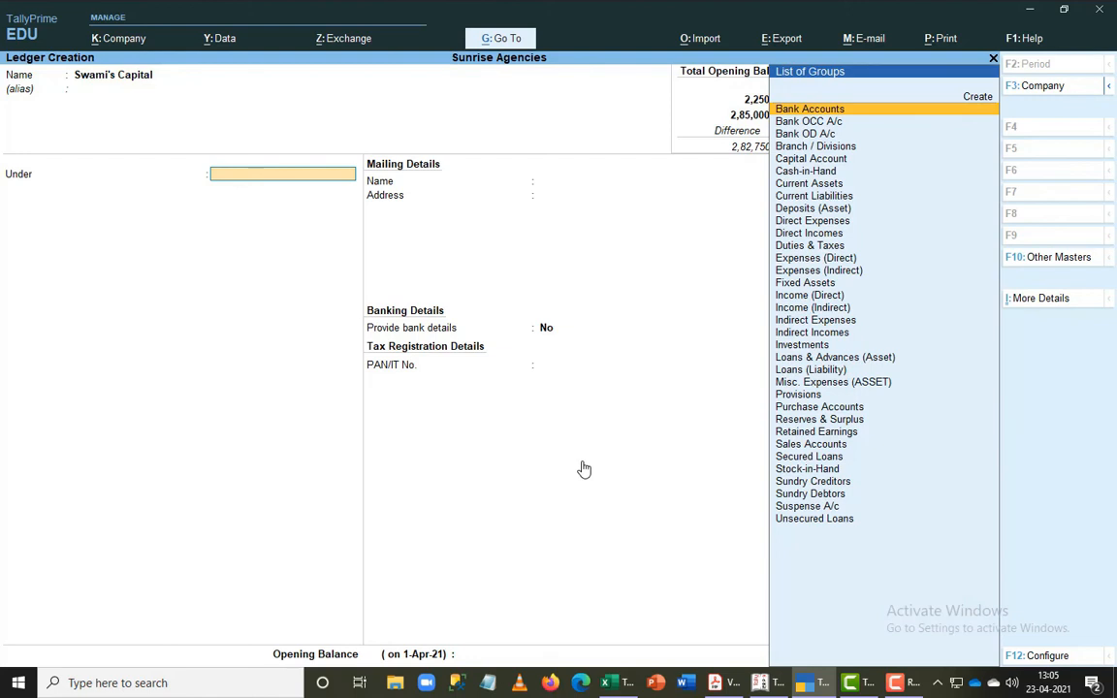
pyautogui.write('Ca')
pyautogui.press('Down')
pyautogui.press('Return')
# - Set the capital ledger's opening balance to 5,00,000 Cr, save it, and return to Gateway of Tally
pyautogui.hotkey('ctrl', 'End')
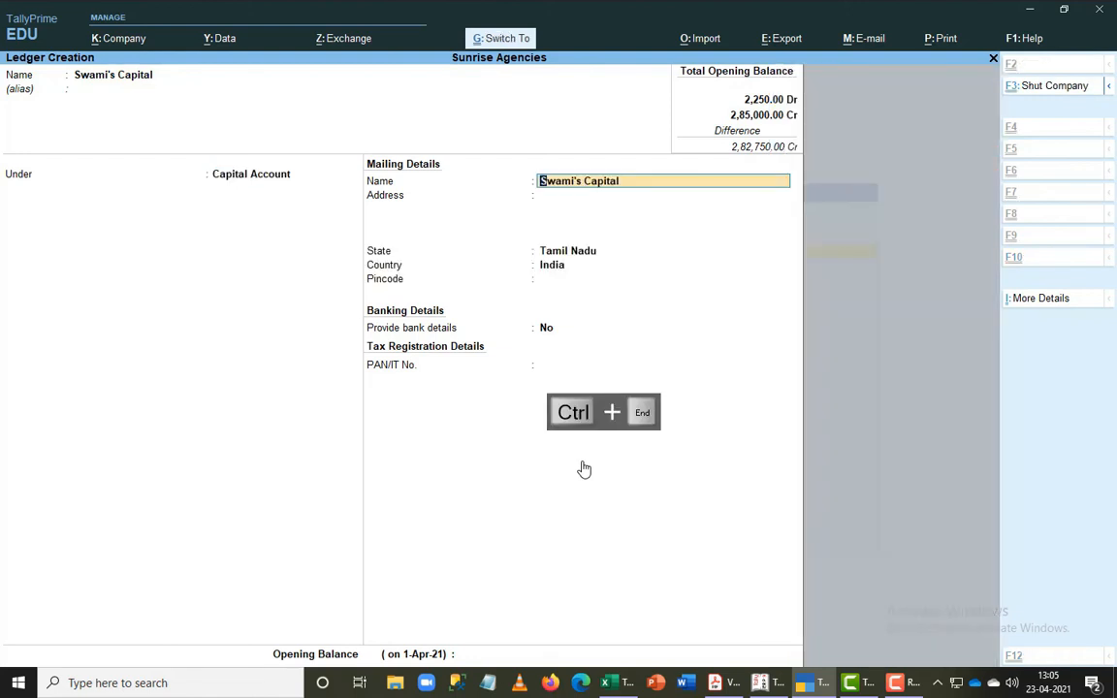
pyautogui.write('5,0')
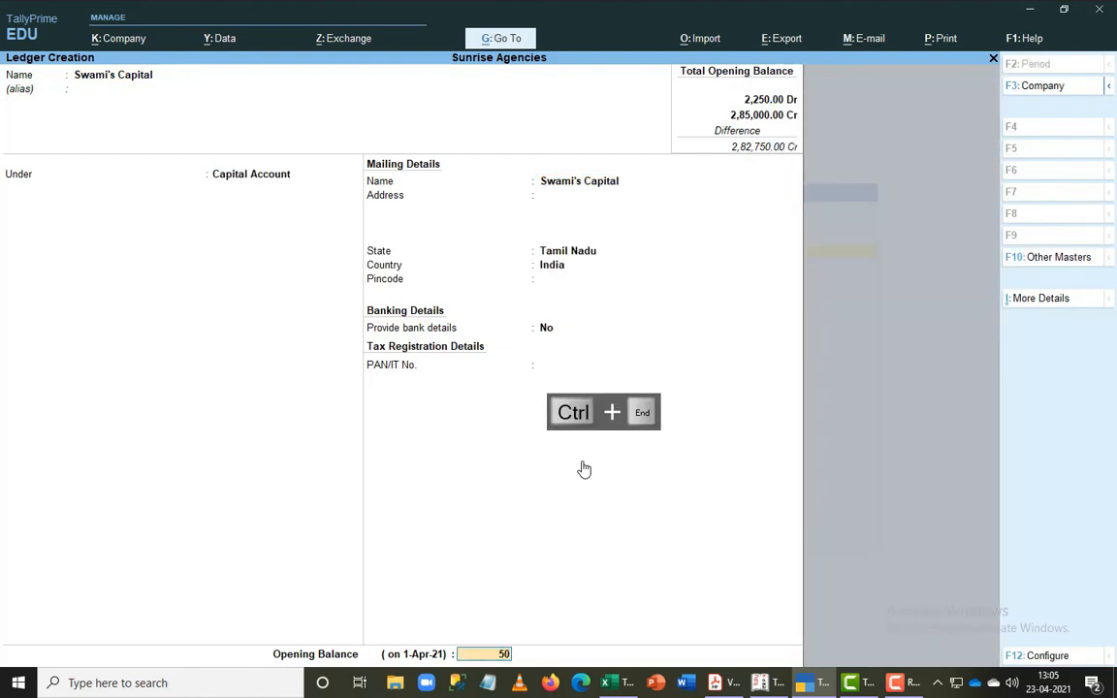
pyautogui.write('0,000')
pyautogui.press('Return')
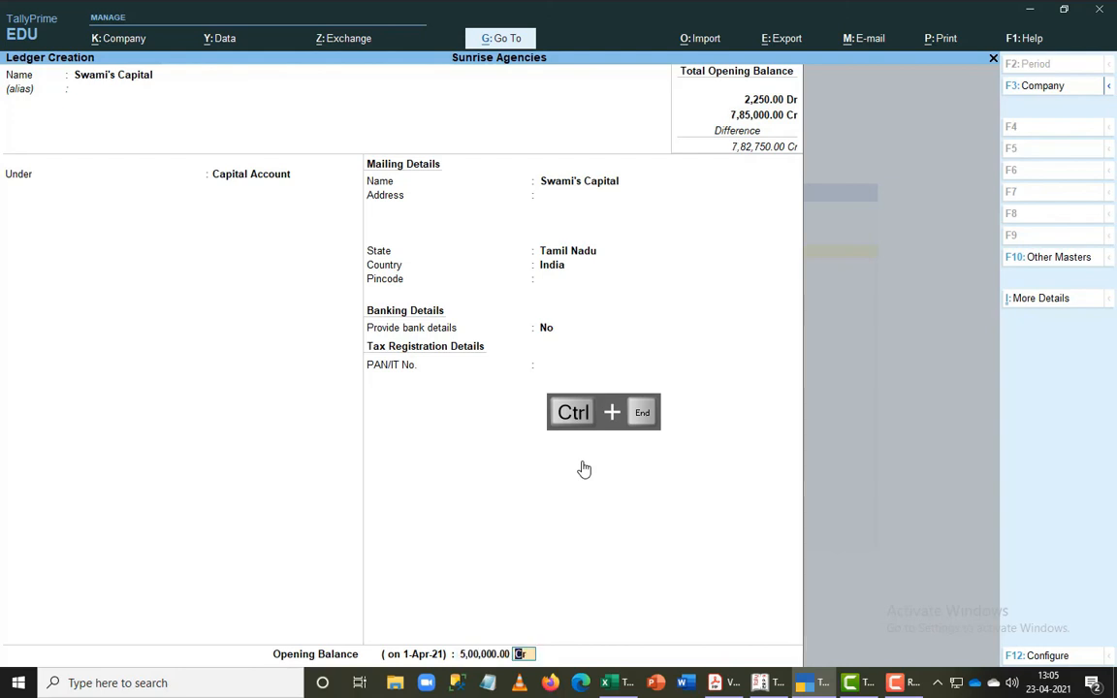
pyautogui.press('Return')
pyautogui.press('Return')
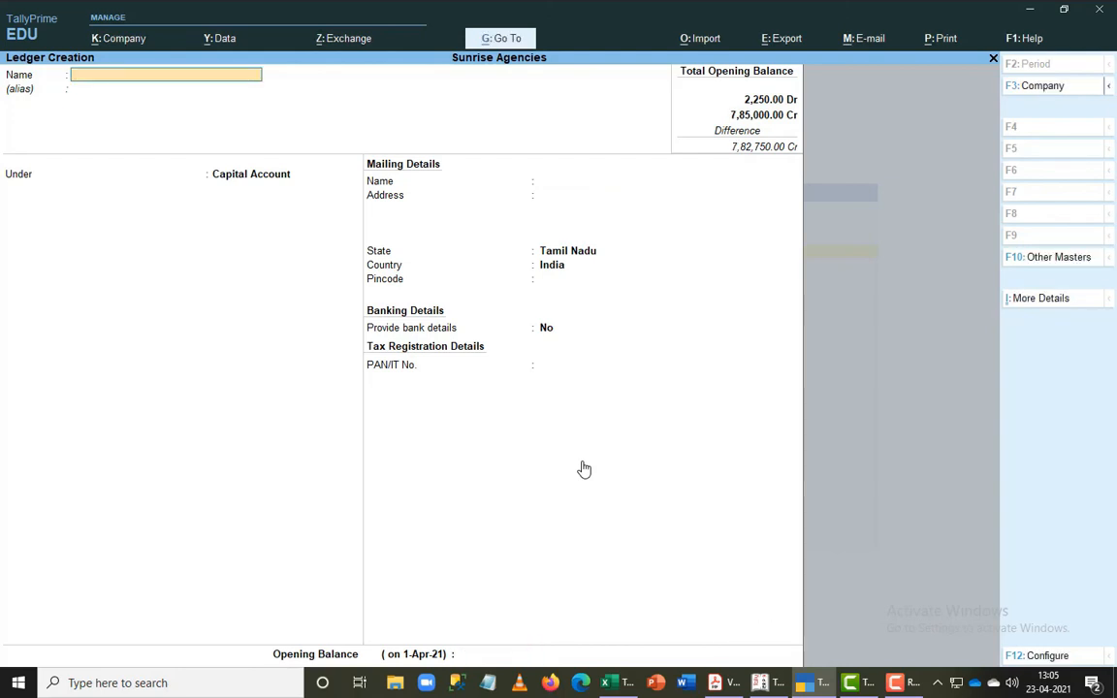
pyautogui.press('Escape')
pyautogui.press('Escape')
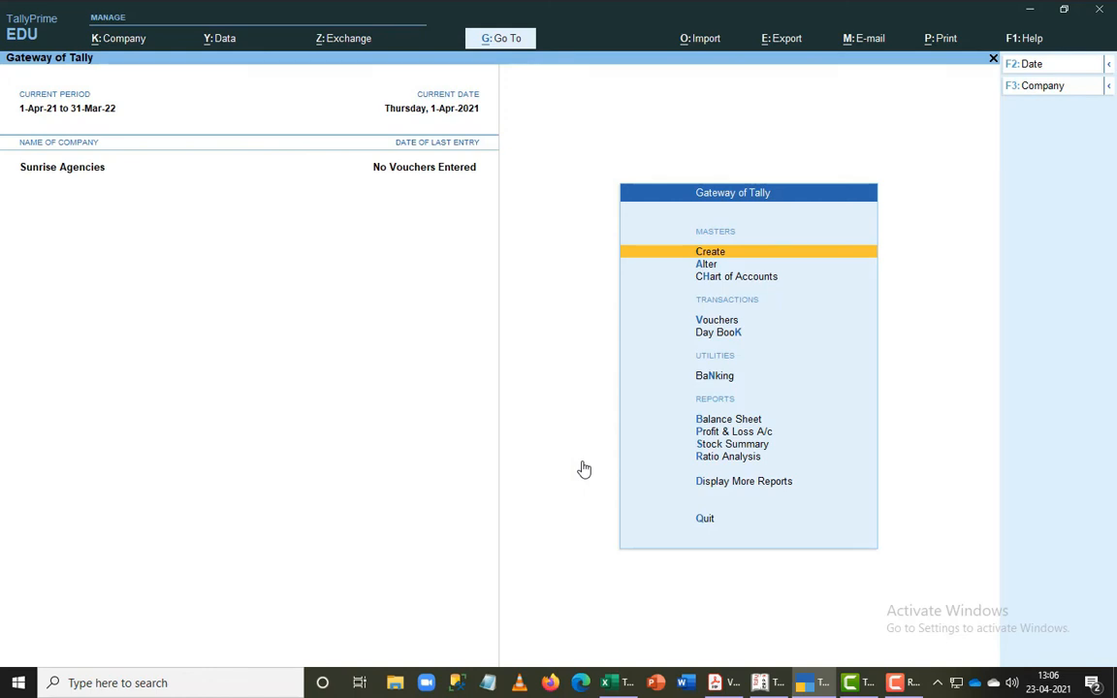
# - Shut the Sunrise Agencies company
pyautogui.hotkey('alt', 'F1')
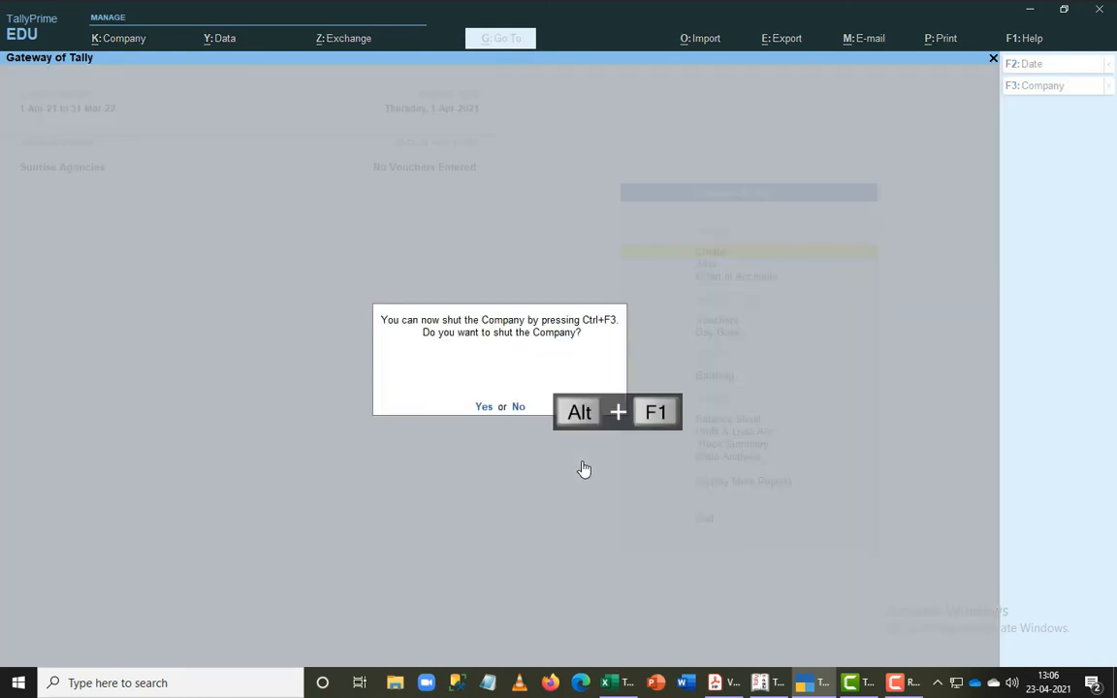
pyautogui.press('y')
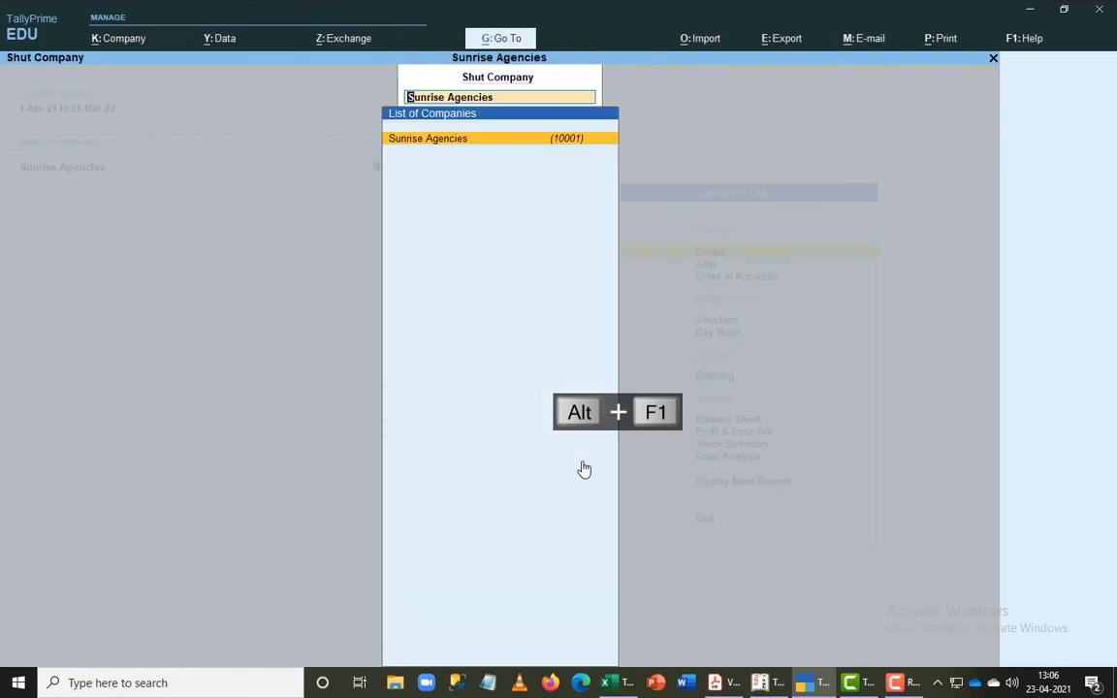
pyautogui.press('Return')
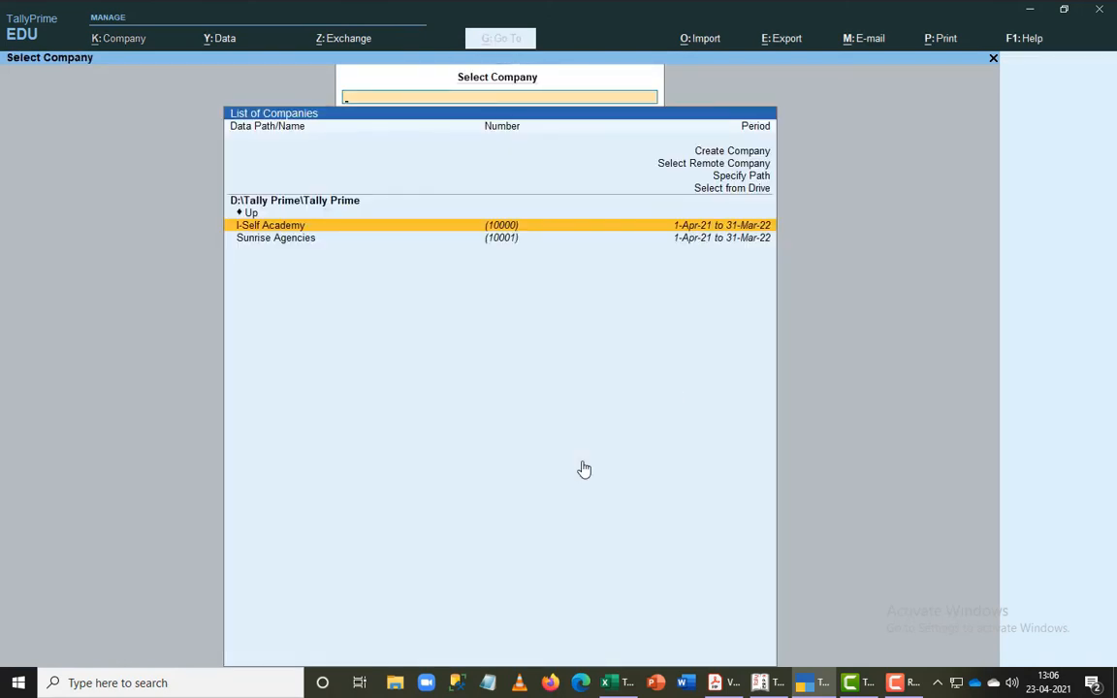
# - Change the company data location to D:\Tally Prime\Data
pyautogui.press('Up')
pyautogui.press('Return')
pyautogui.press('Down')
pyautogui.press('Return')
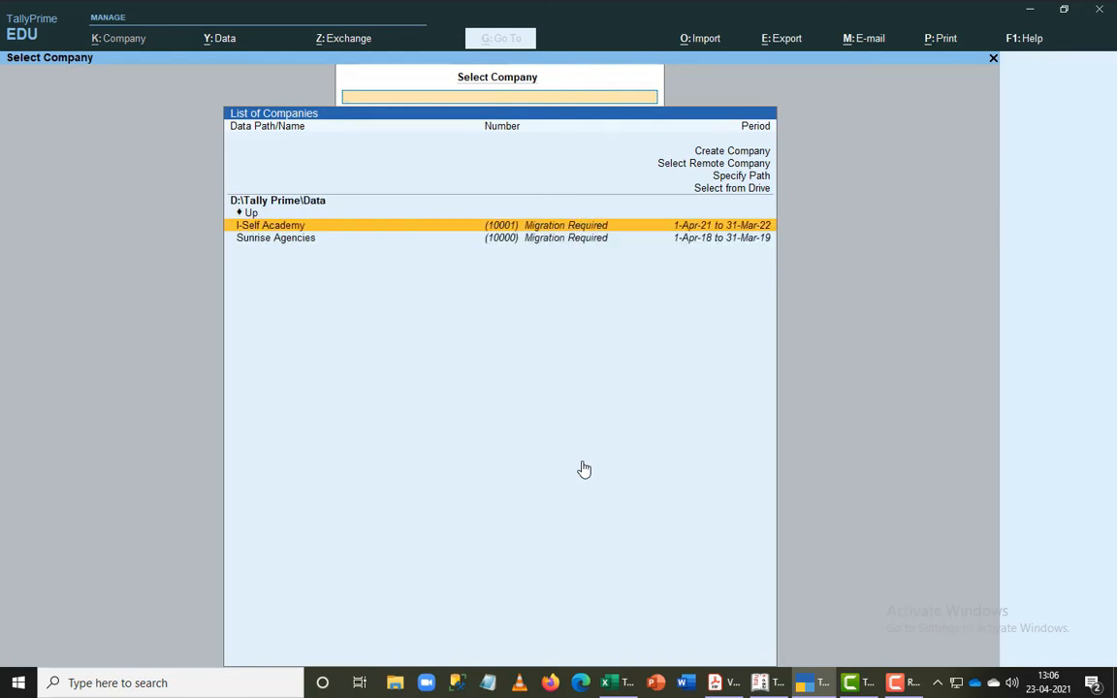
# - Compare the listed companies and select Sunrise Agencies with the period 1-Apr-18 to 31-Mar-19 to bring up its data migration
pyautogui.press('Down')
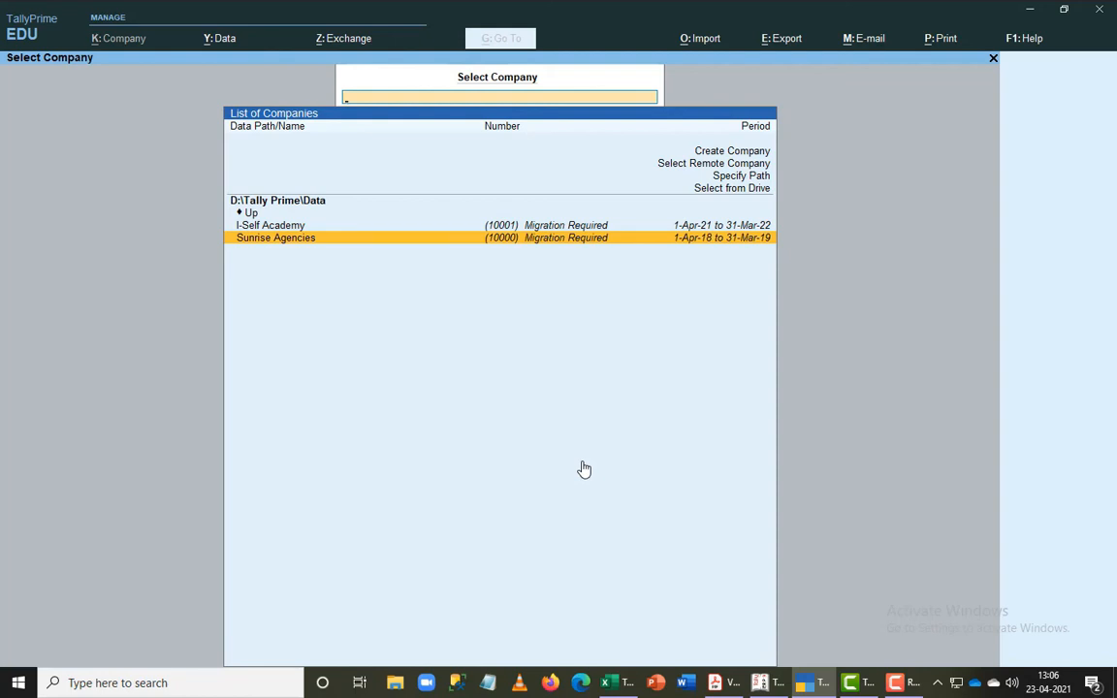
pyautogui.press('Up')
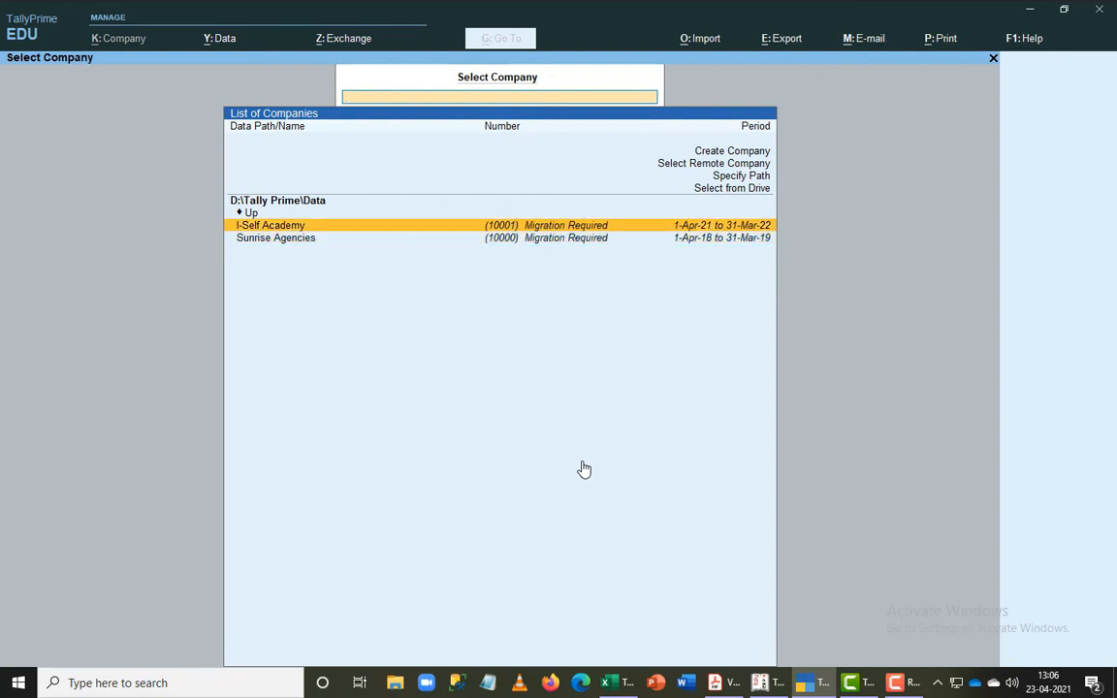
pyautogui.press('Down')
pyautogui.press('Up')
pyautogui.press('Down')
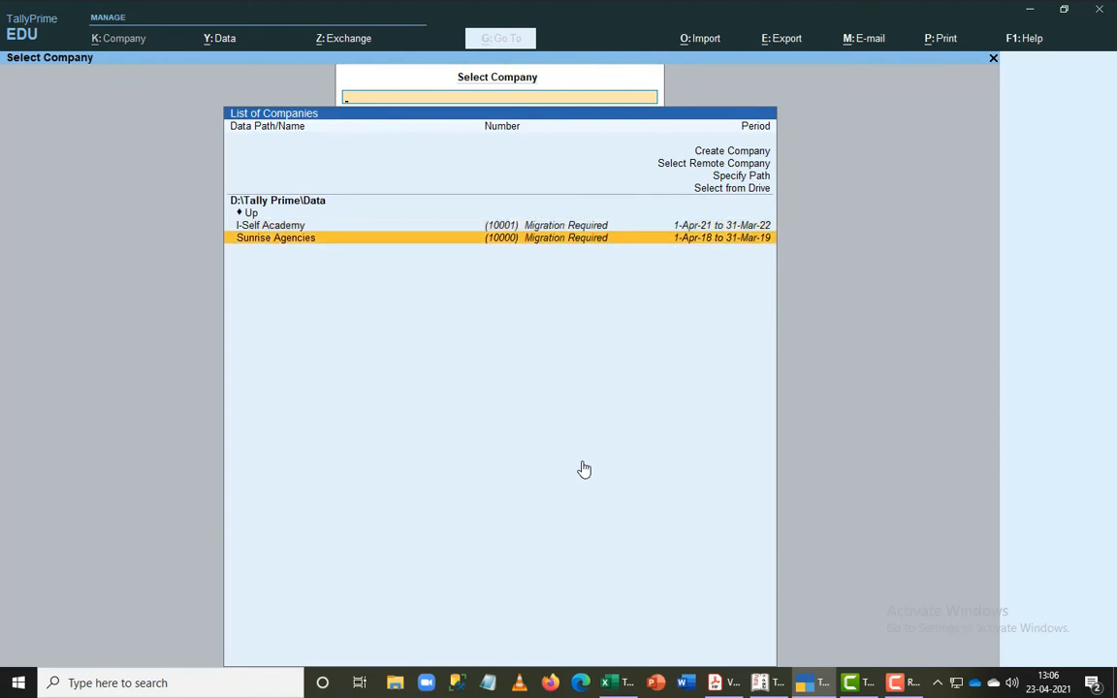
pyautogui.press('Up')
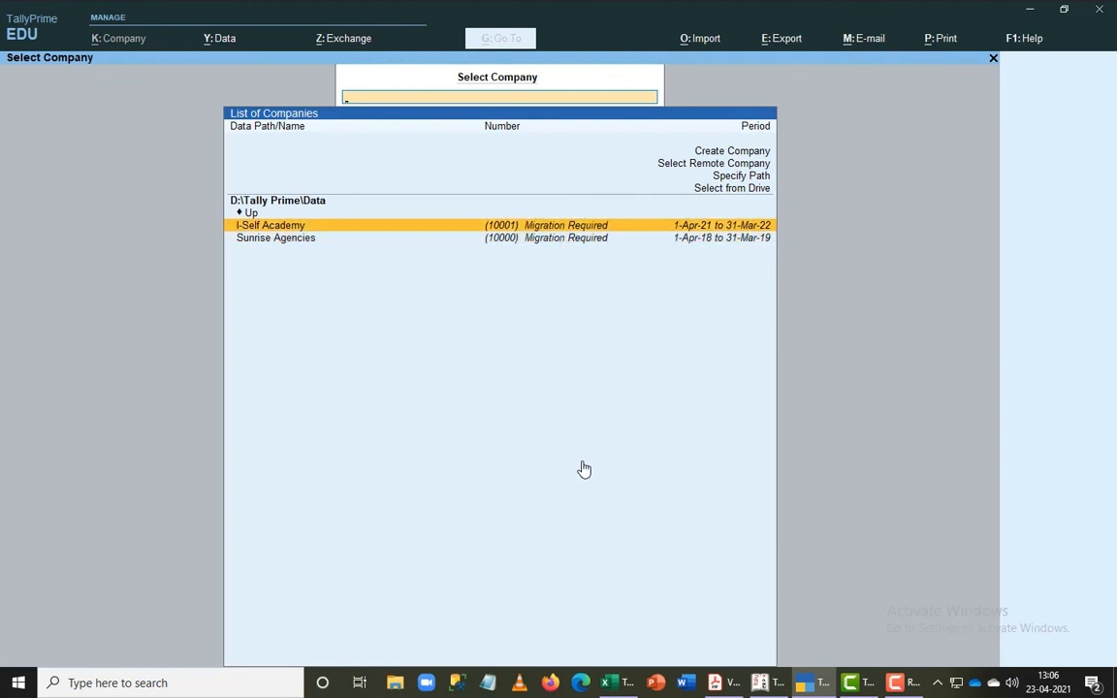
pyautogui.press('Down')
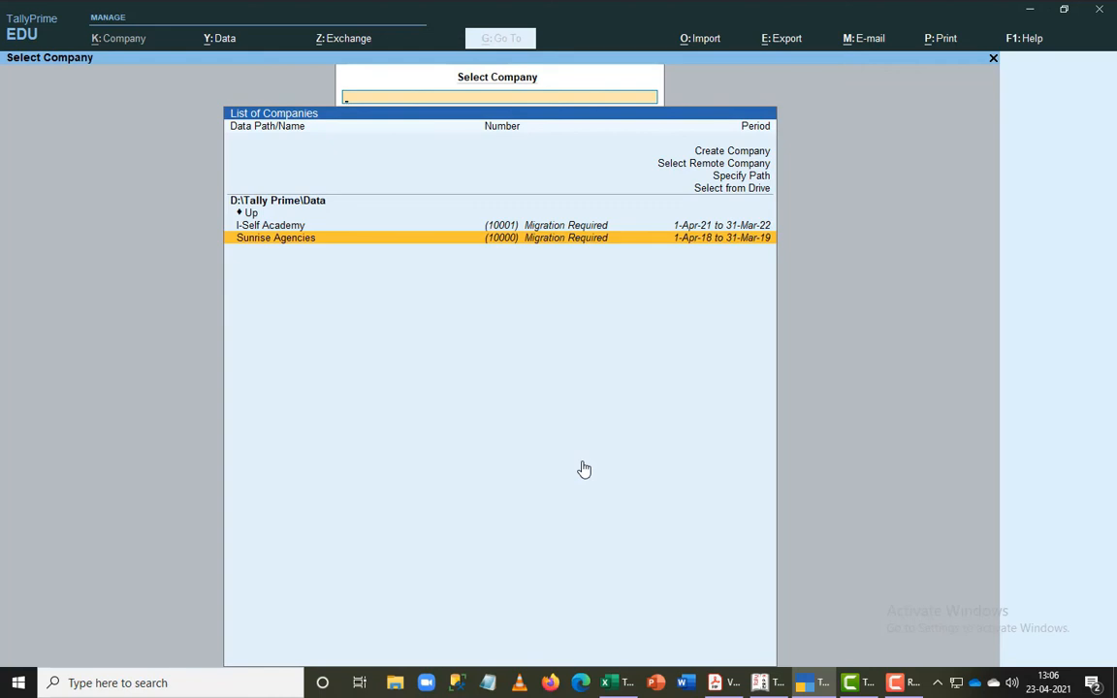
pyautogui.press('Return')
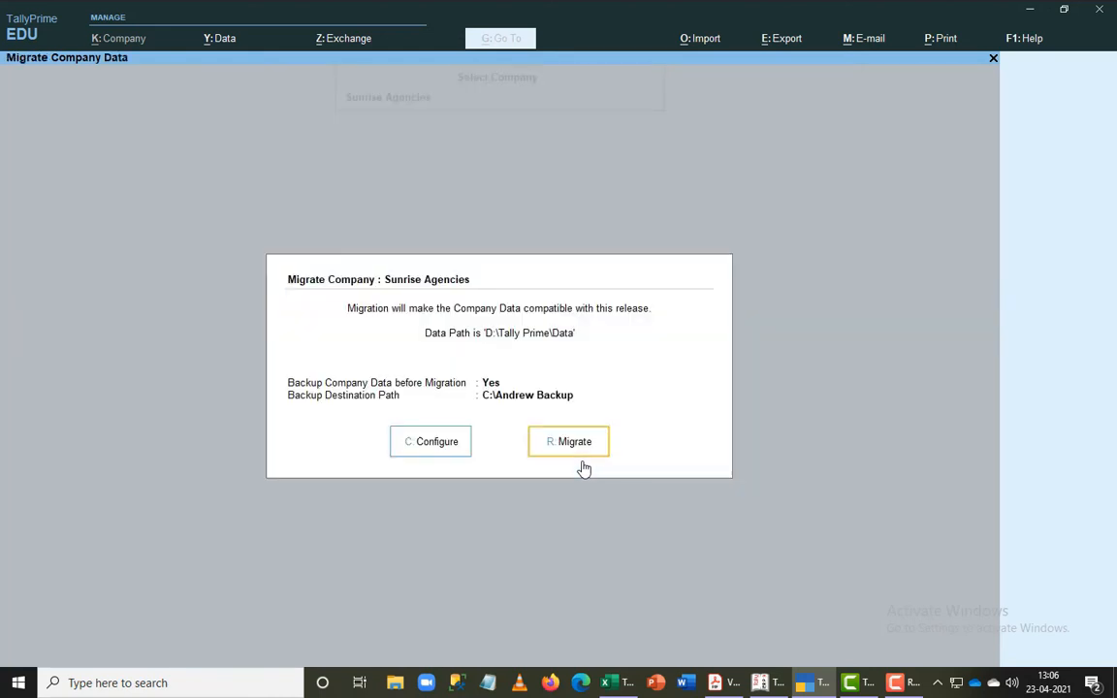
# - Migrate Sunrise Agencies' data, overwriting the existing backup file TBK900_10000.001, and open the company's Balance Sheet
pyautogui.click(582, 464)
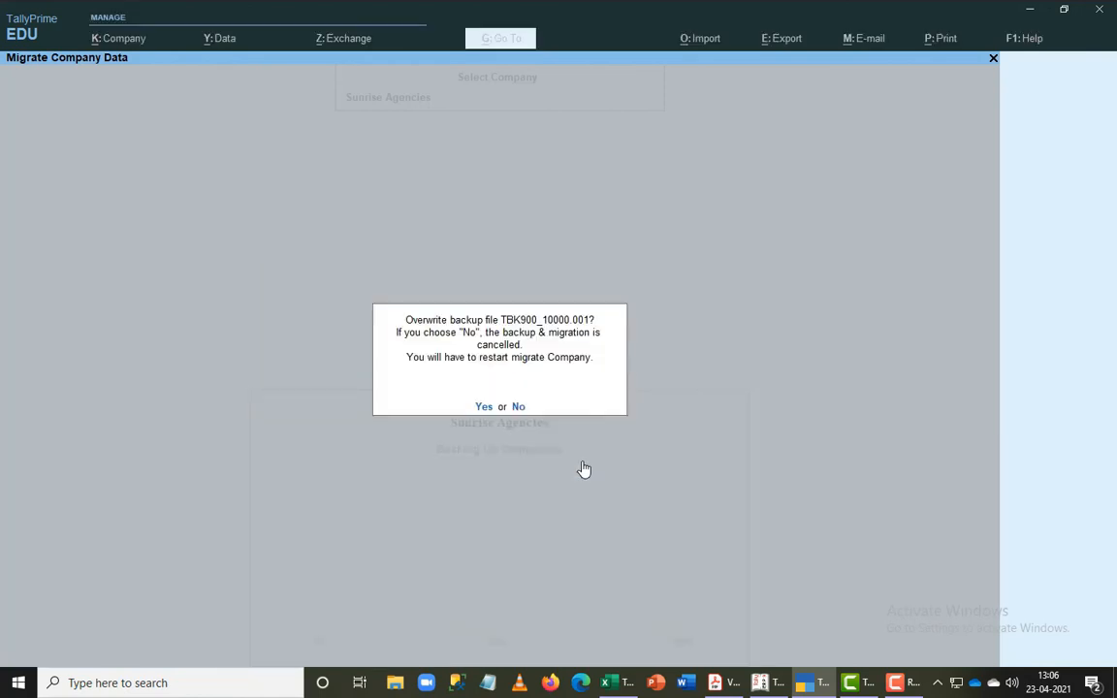
pyautogui.press('y')
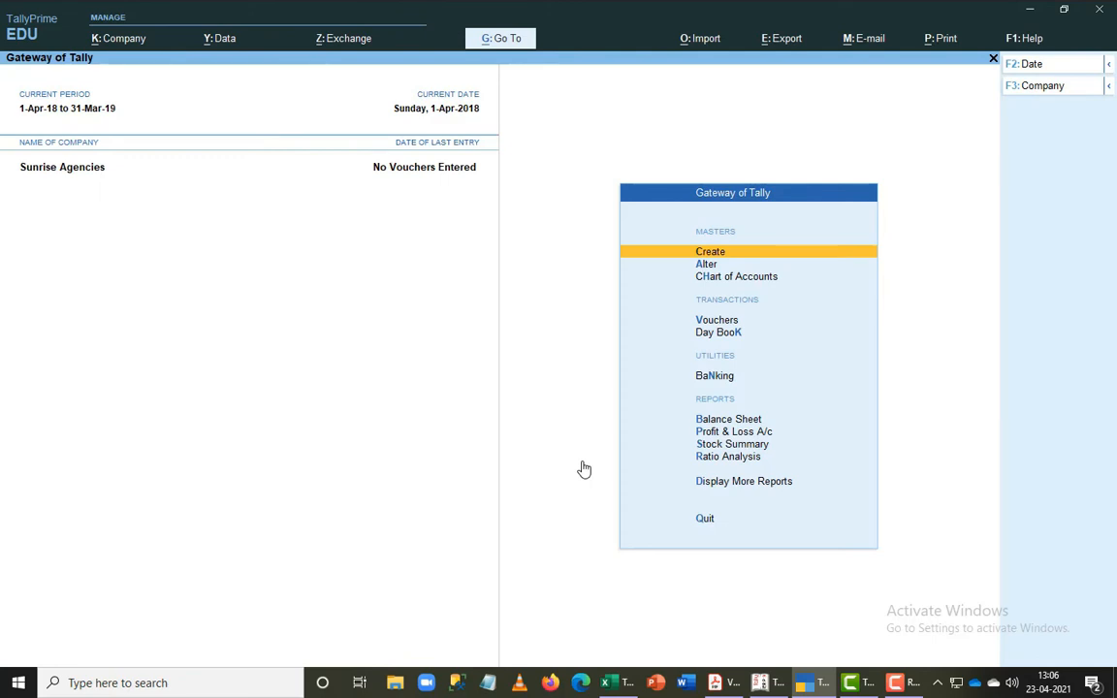
pyautogui.press('b')
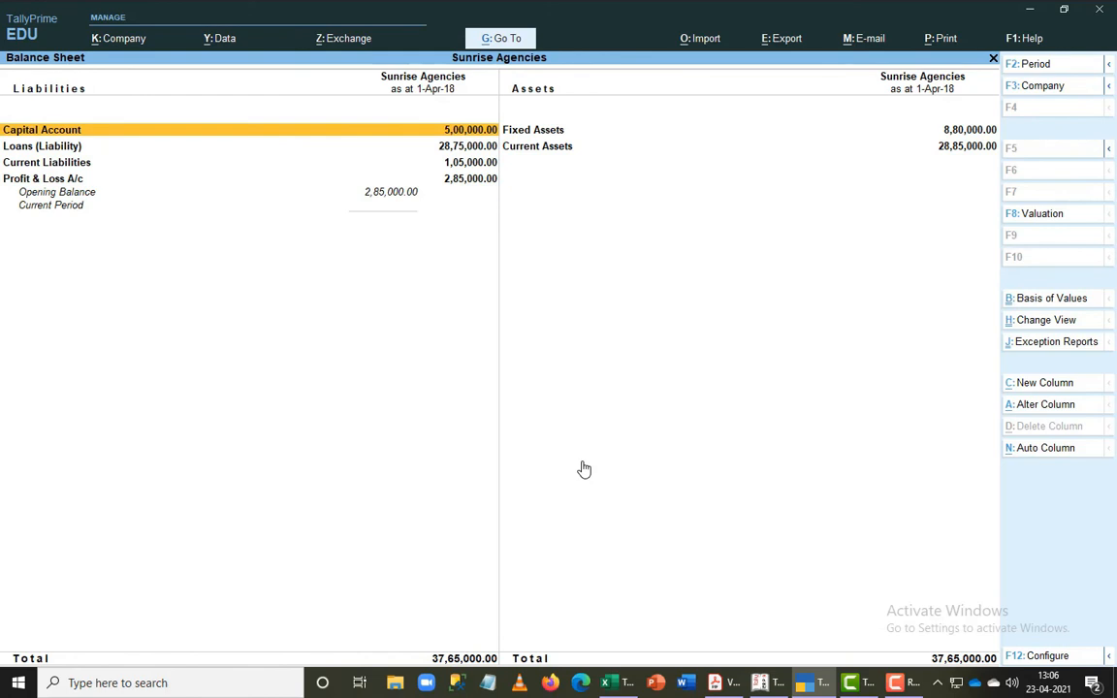
# - Compare the condensed and detailed versions of the Balance Sheet, finishing in the detailed version
pyautogui.press('alt')
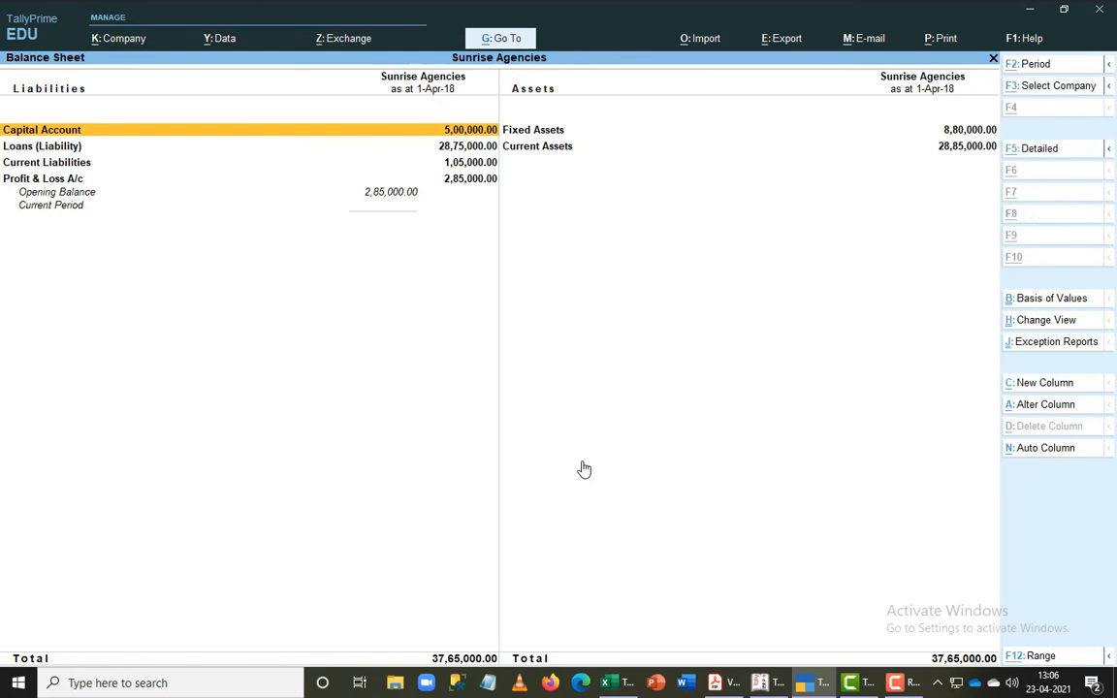
pyautogui.hotkey('alt', 'F1')
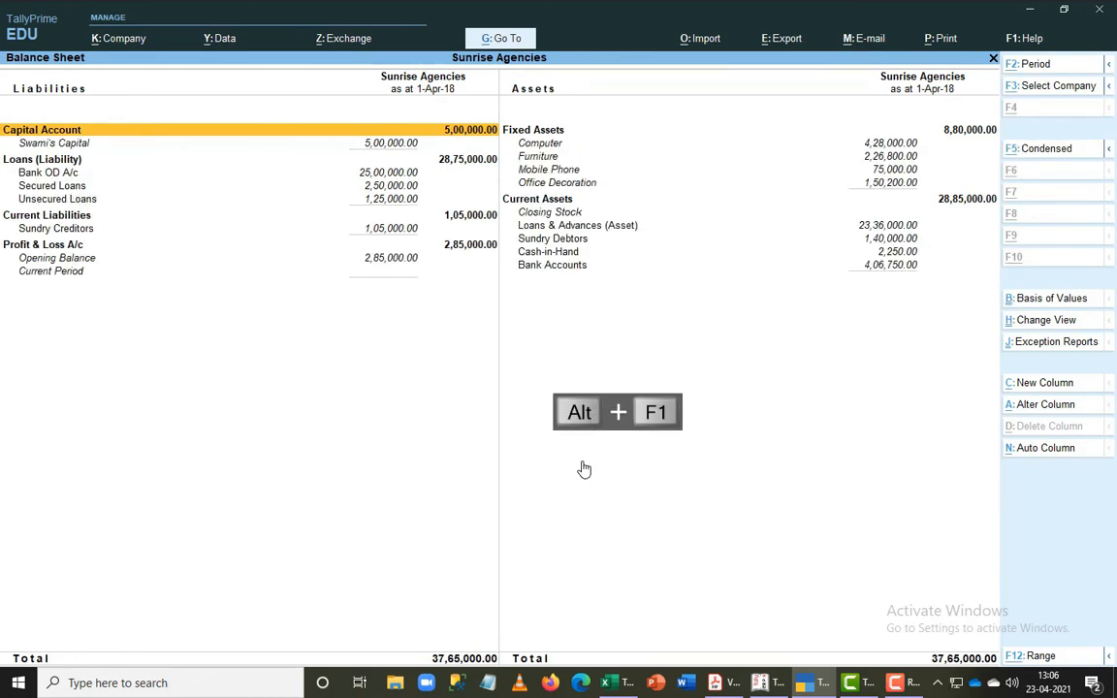
pyautogui.hotkey('alt', 'F5')
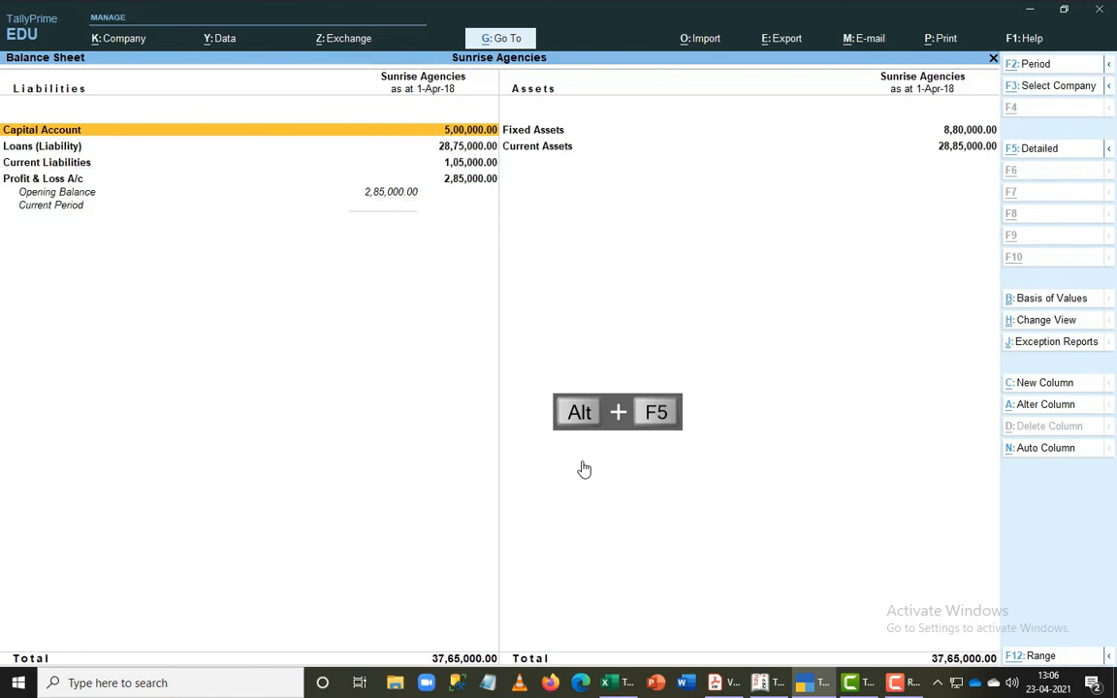
pyautogui.hotkey('alt', 'F5')
pyautogui.hotkey('alt', 'F1')
pyautogui.hotkey('alt', 'F1')
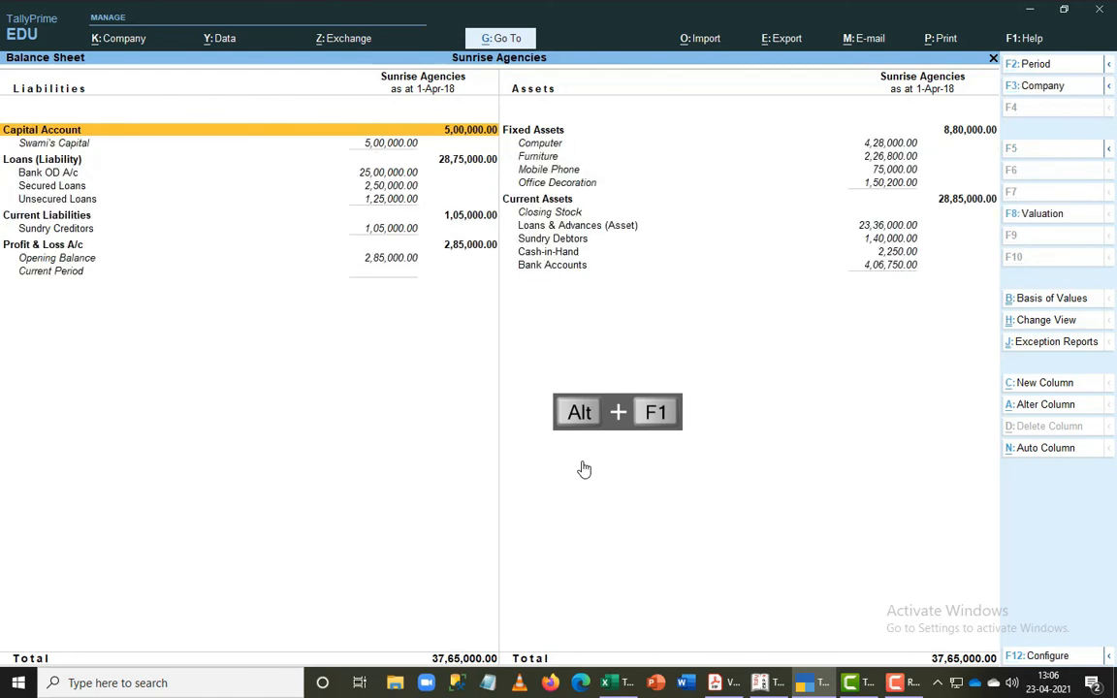
pyautogui.hotkey('alt', 'F1')
pyautogui.hotkey('alt', 'F1')
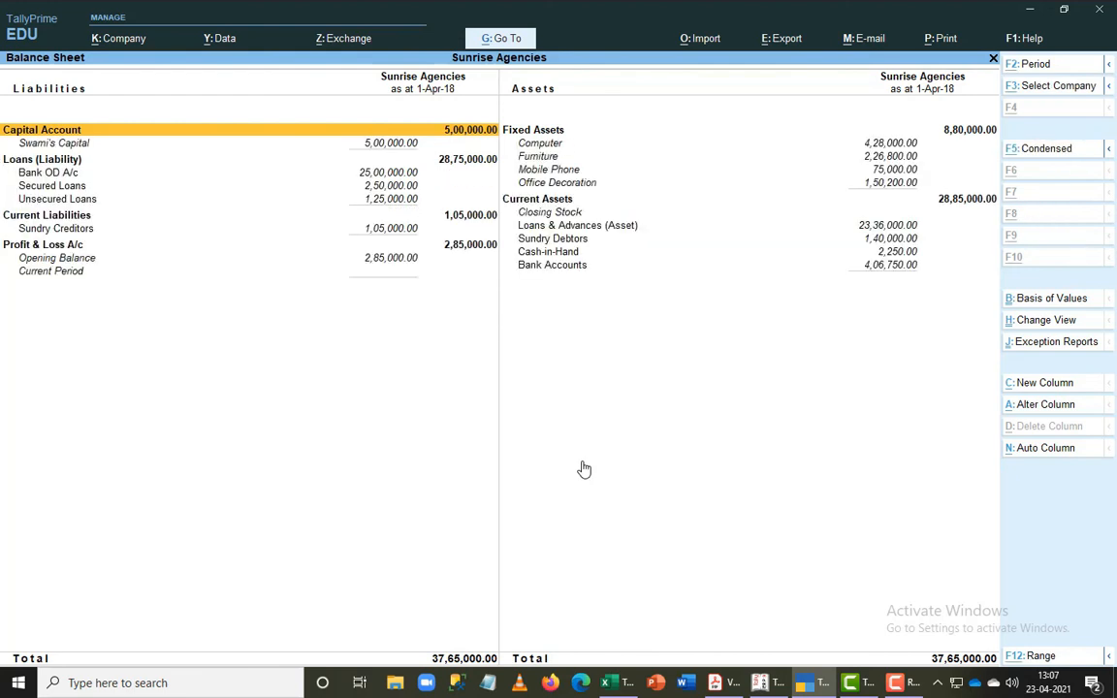
pyautogui.hotkey('alt', 'F5')
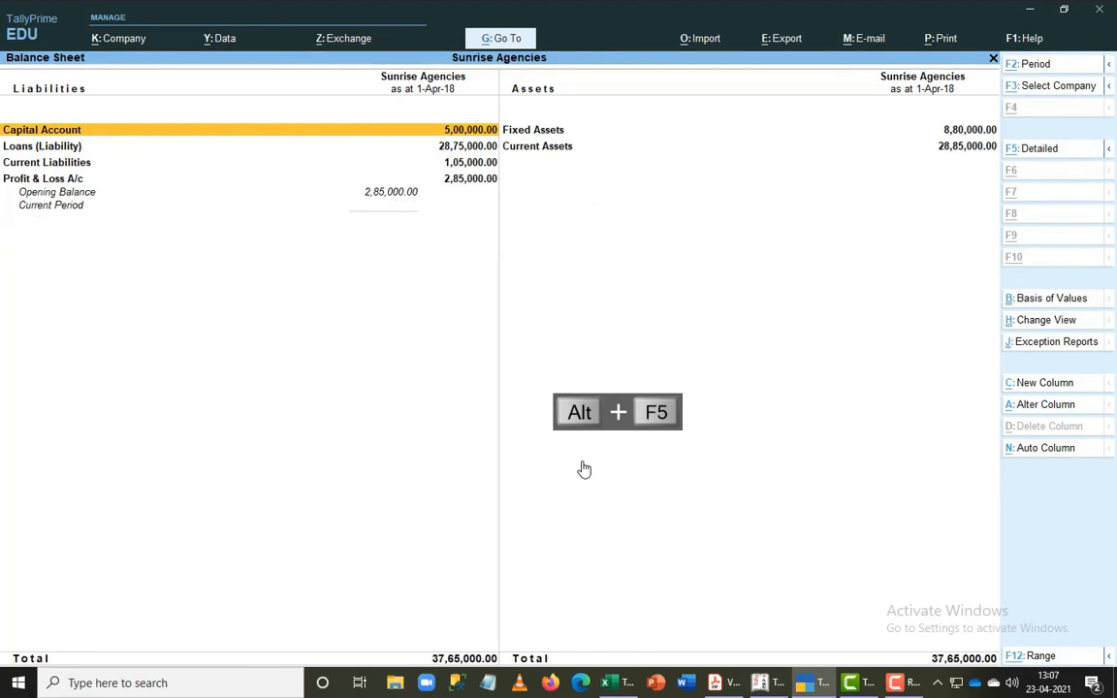
pyautogui.hotkey('alt', 'F5')
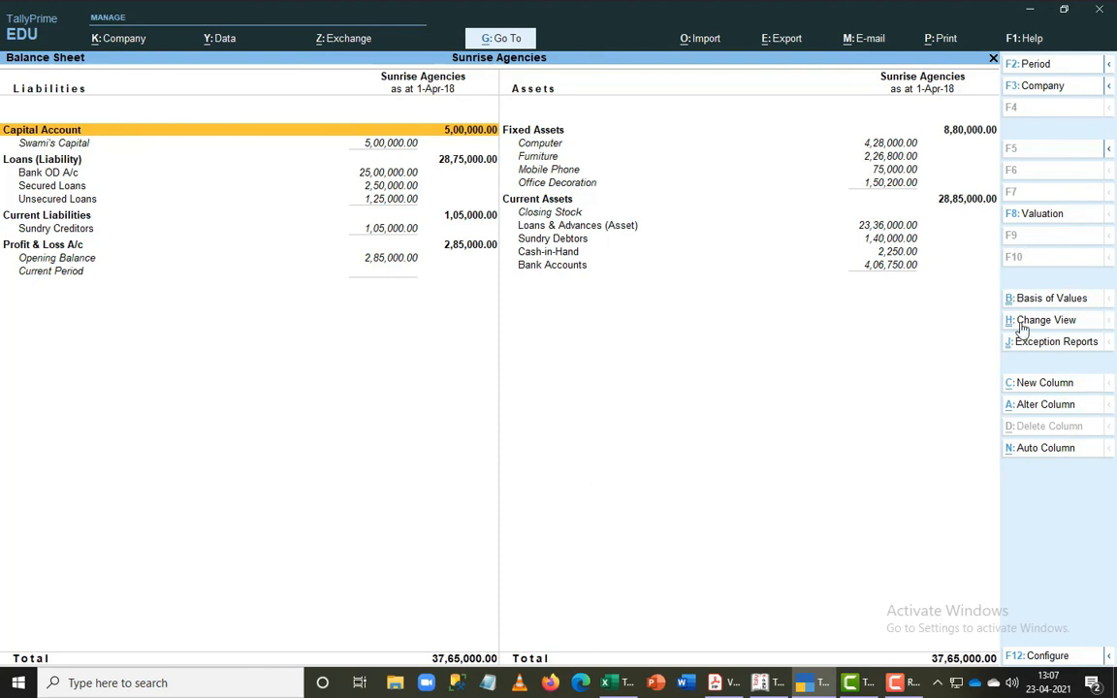
# - View the Balance Sheet in the vertical layout and switch back to the horizontal layout
pyautogui.hotkey('ctrl', 'h')
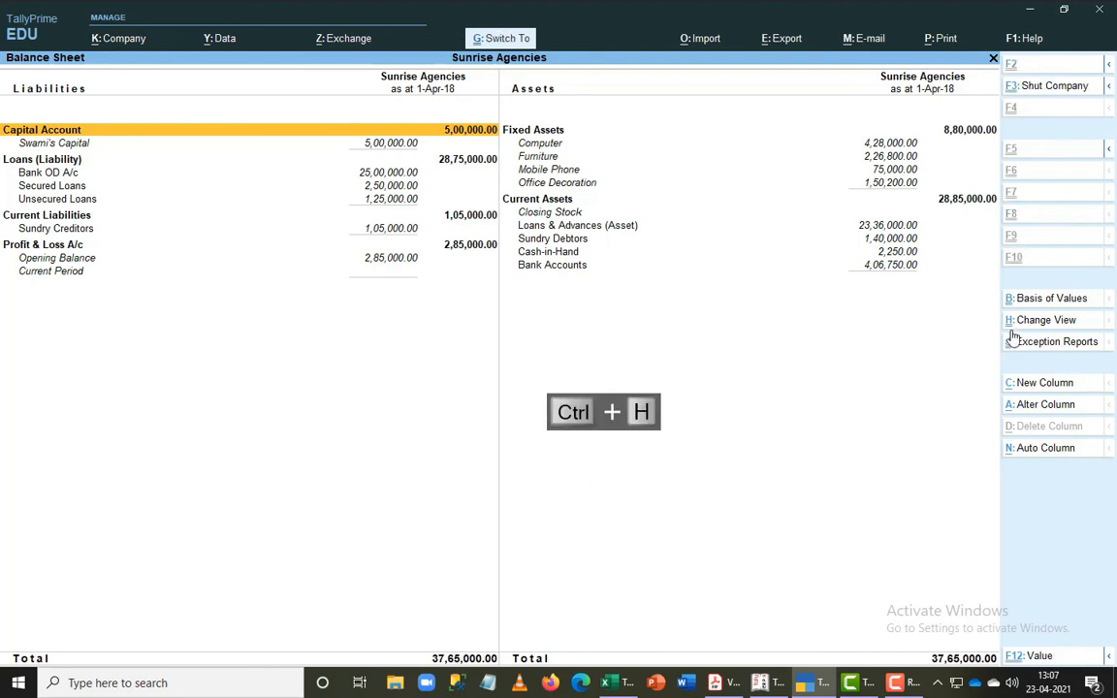
pyautogui.press('Return')
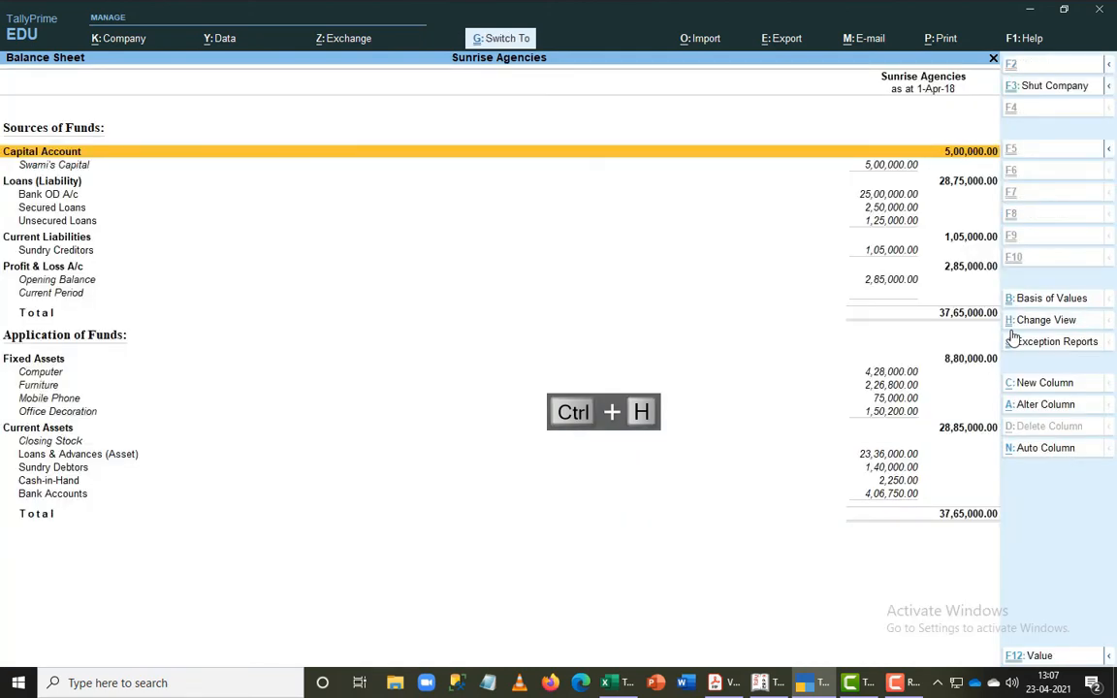
pyautogui.hotkey('ctrl', 'h')
pyautogui.press('Return')
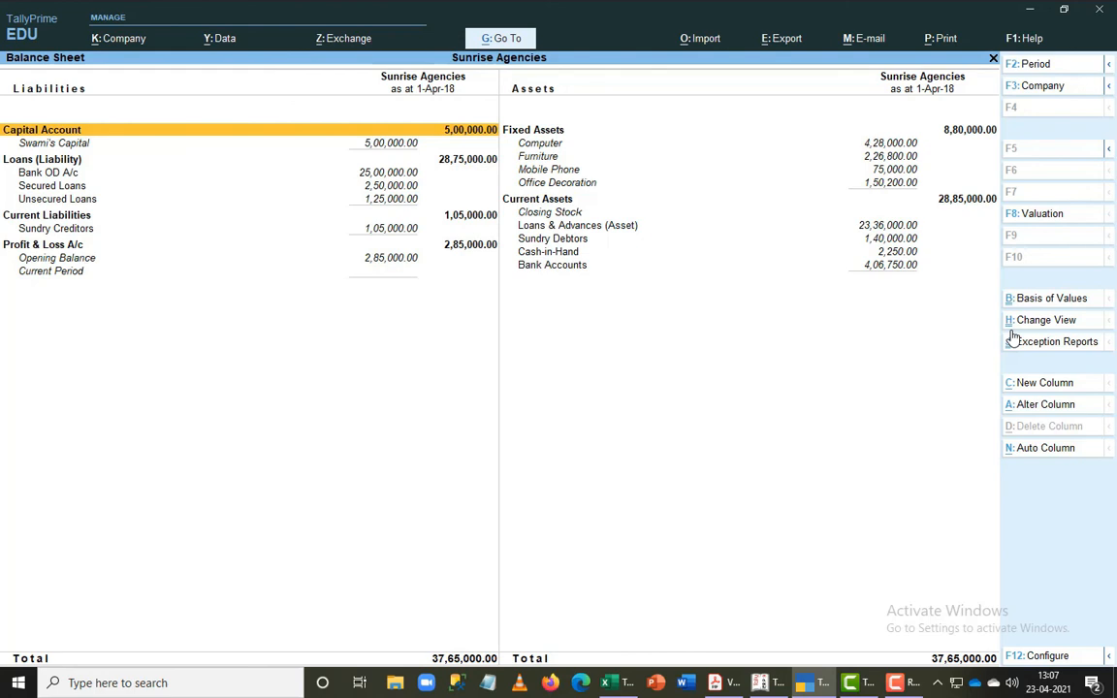
# - Drill down from Bank OD A/c to the O/d in Andhra Bank ledger's alteration screen and return to the Balance Sheet
pyautogui.press('Down')
pyautogui.press('Down')
pyautogui.press('Down')
pyautogui.press('Return')
pyautogui.hotkey('ctrl', 'Return')
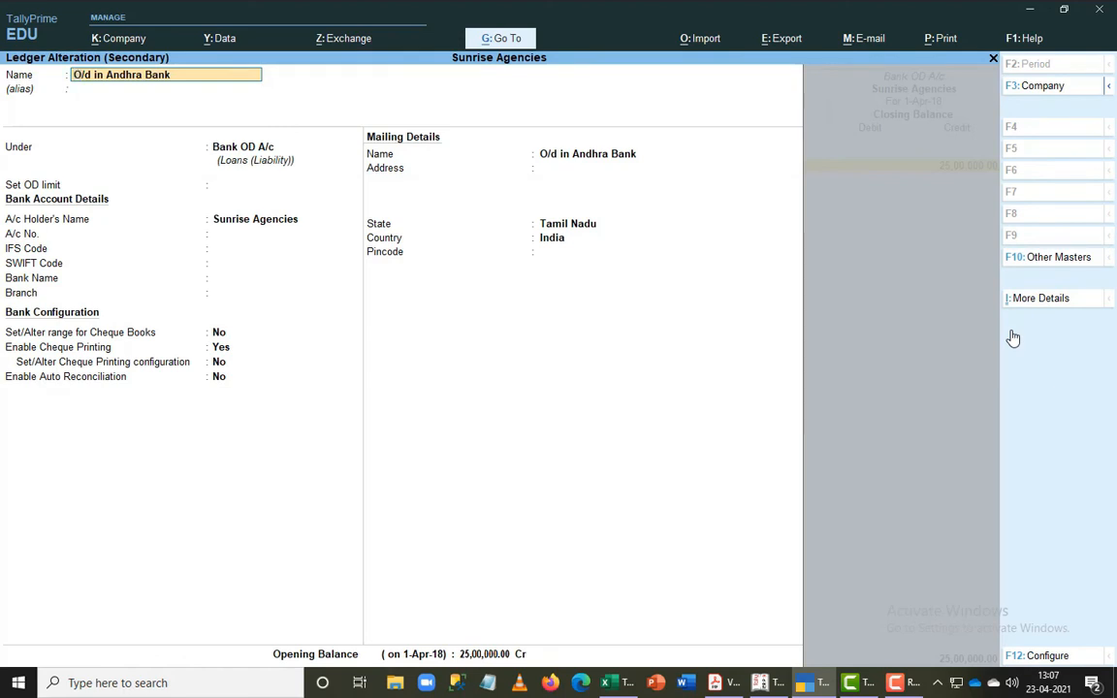
pyautogui.press('Escape')
pyautogui.press('Escape')
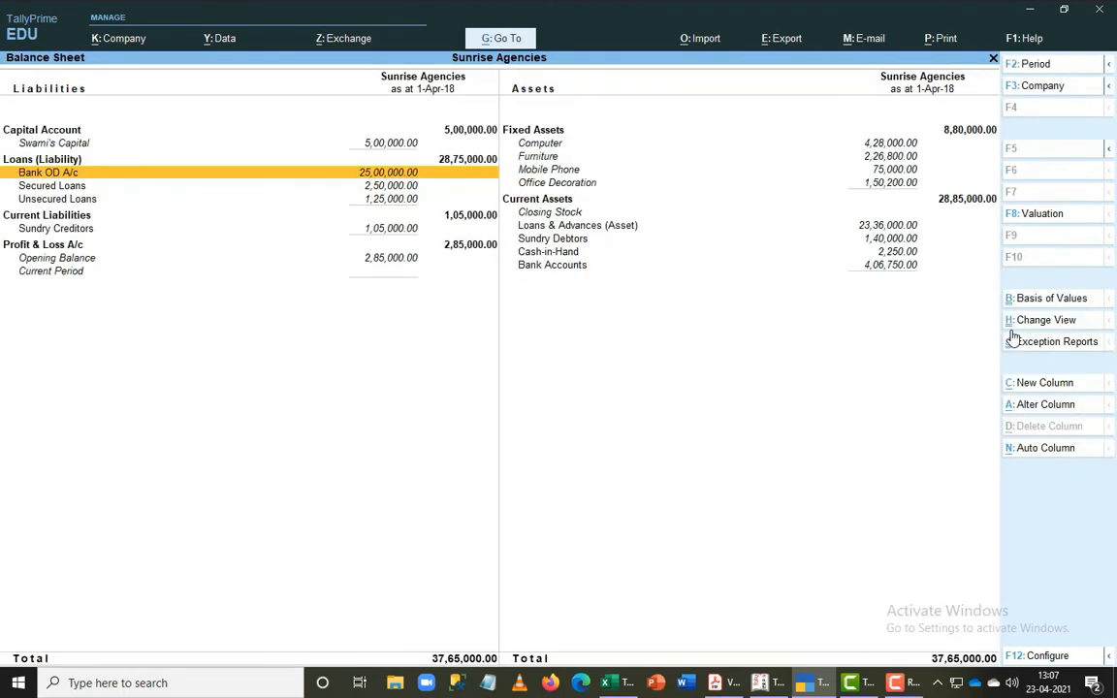
# - Drill down from Secured Loans to the monthly summary of the Mortgage Loan ledger
pyautogui.press('Down')
pyautogui.press('Down')
pyautogui.press('Down')
pyautogui.press('Up')
pyautogui.press('Up')
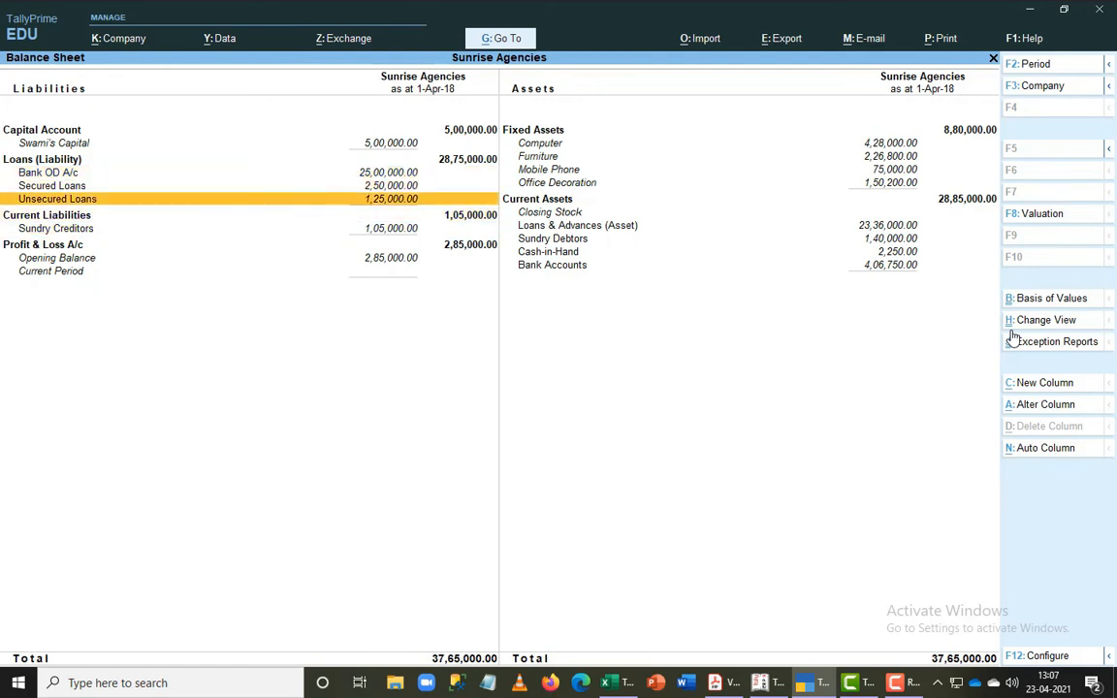
pyautogui.press('Up')
pyautogui.press('Return')
pyautogui.press('Return')
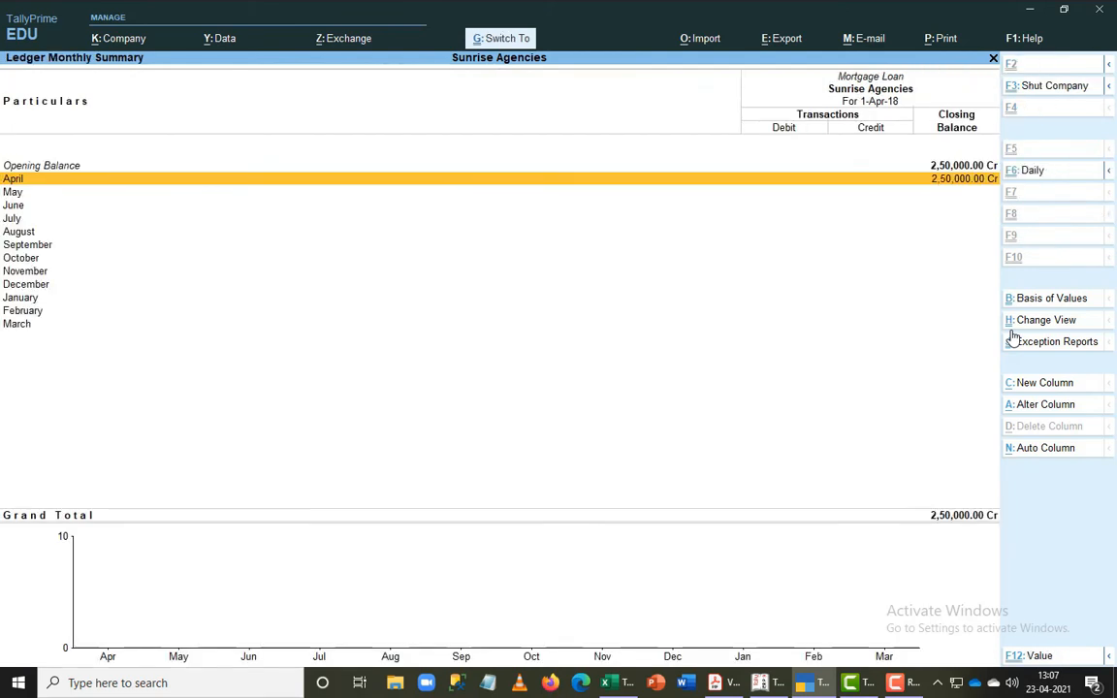
# - View the Mortgage Loan ledger's alteration screen from the Secured Loans group summary, then return to Gateway of Tally
pyautogui.press('Escape')
pyautogui.hotkey('ctrl', 'Return')
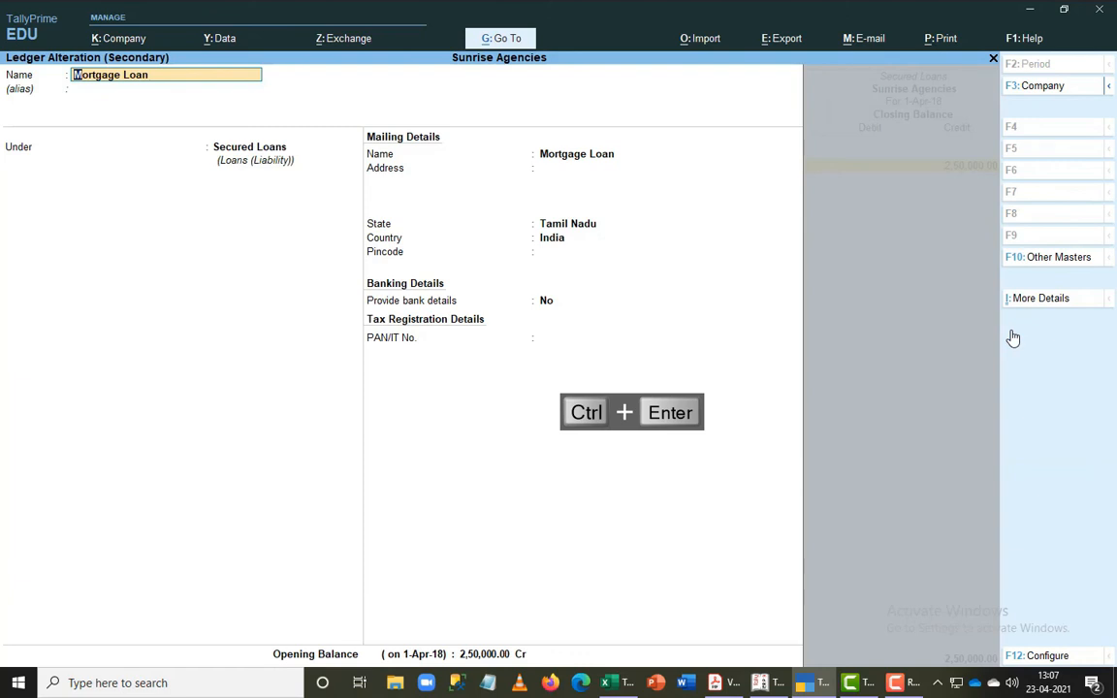
pyautogui.press('Escape')
pyautogui.press('Escape')
pyautogui.press('Escape')
pyautogui.press('Escape')
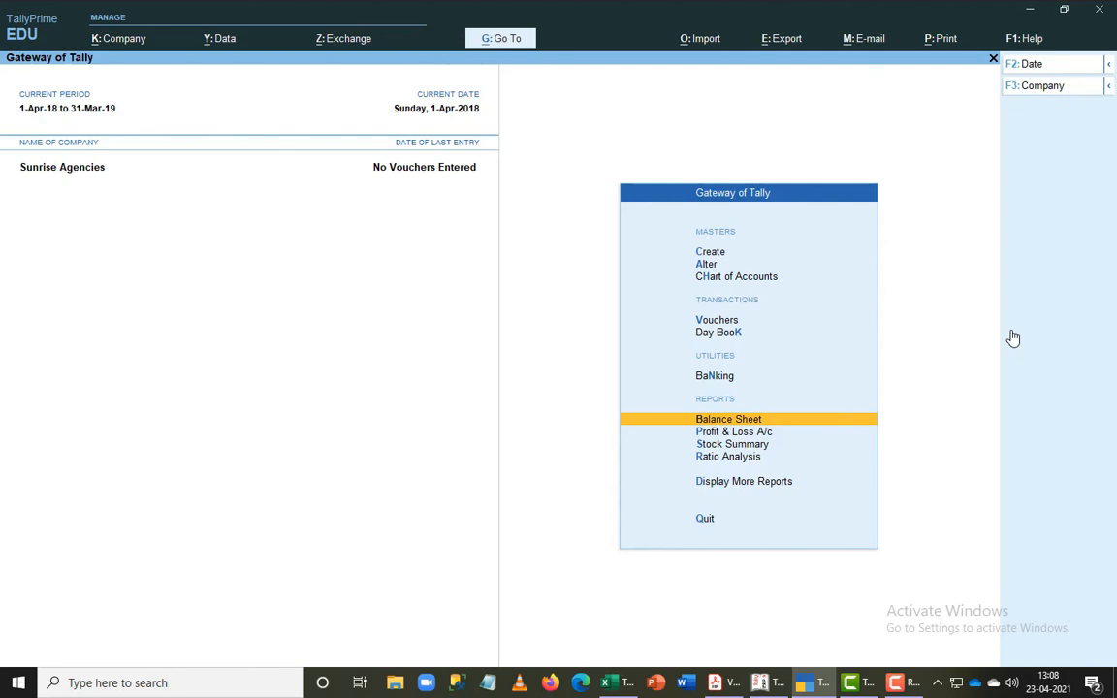
# - View the Cash ledger through master alteration and leave it without saving, returning to Gateway of Tally
pyautogui.press('Up')
pyautogui.press('Up')
pyautogui.press('Up')
pyautogui.press('Up')
pyautogui.press('Up')
pyautogui.press('Up')
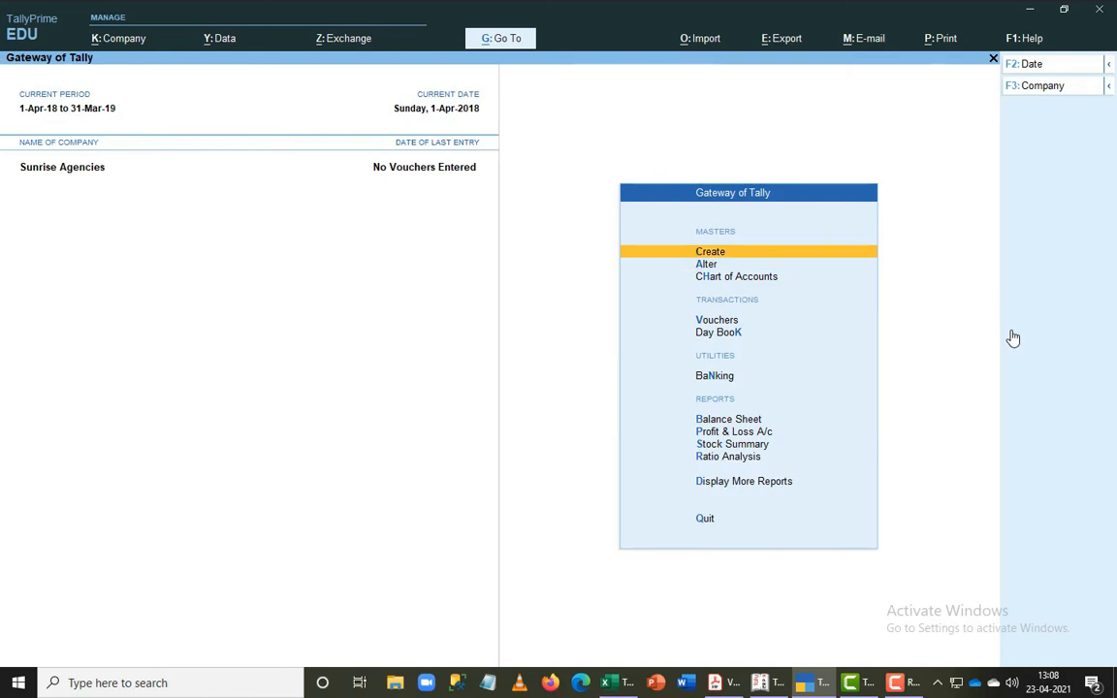
pyautogui.press('Down')
pyautogui.press('Return')
pyautogui.press('Down')
pyautogui.press('Return')
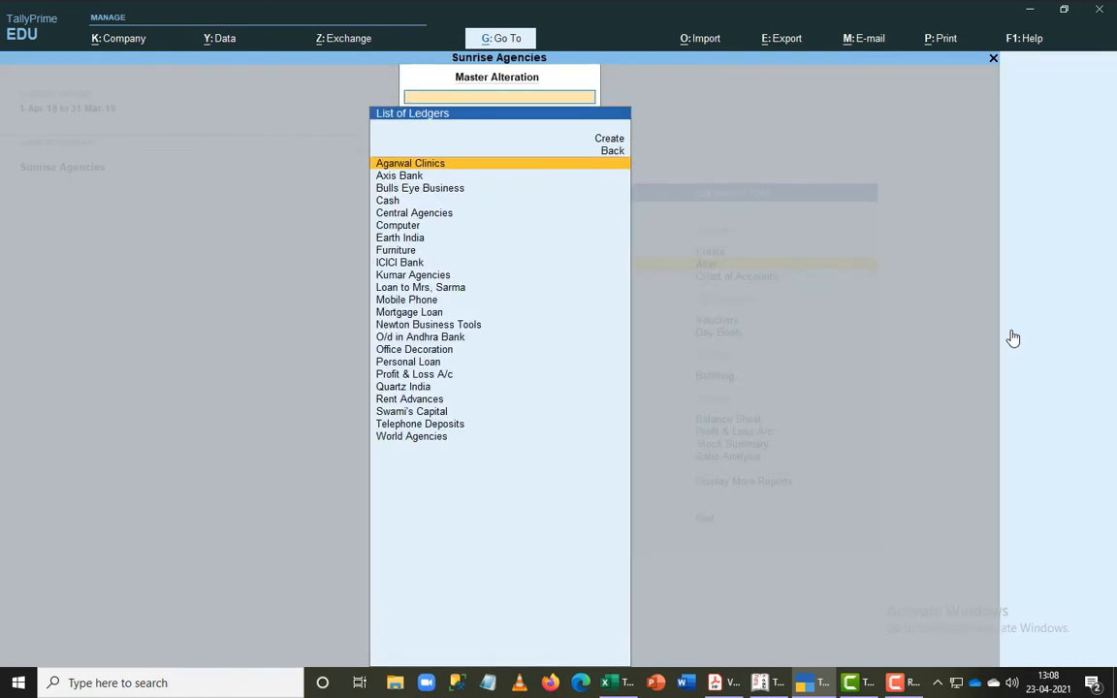
pyautogui.write('Cas')
pyautogui.press('Return')
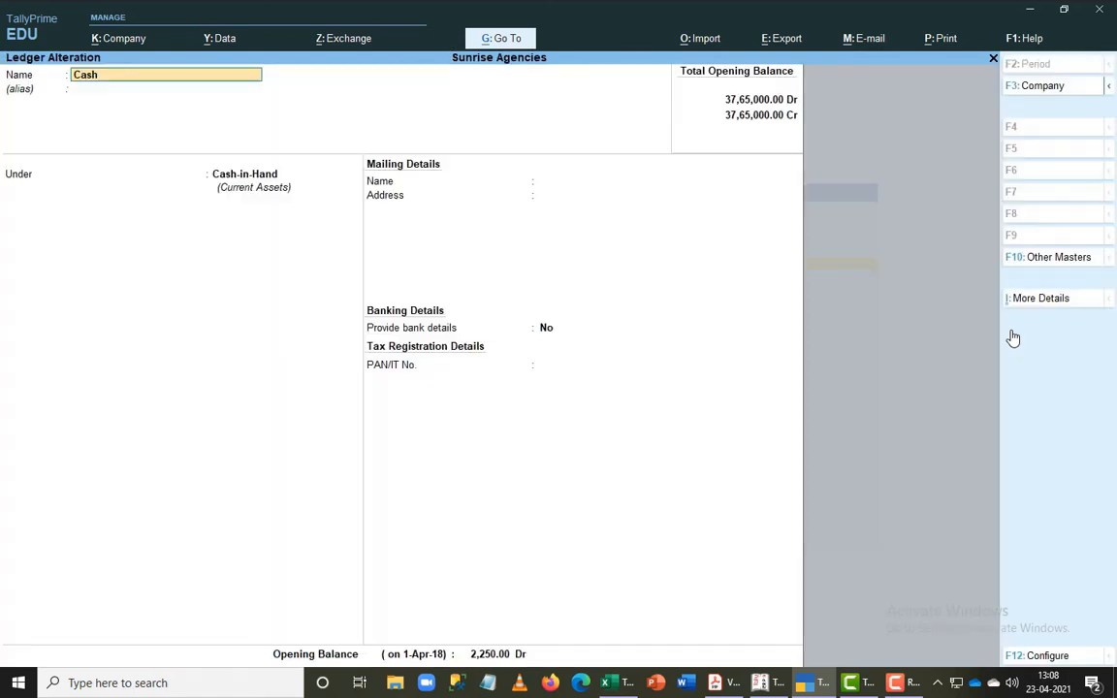
pyautogui.press('BackSpace')
pyautogui.press('Escape')
pyautogui.press('Escape')
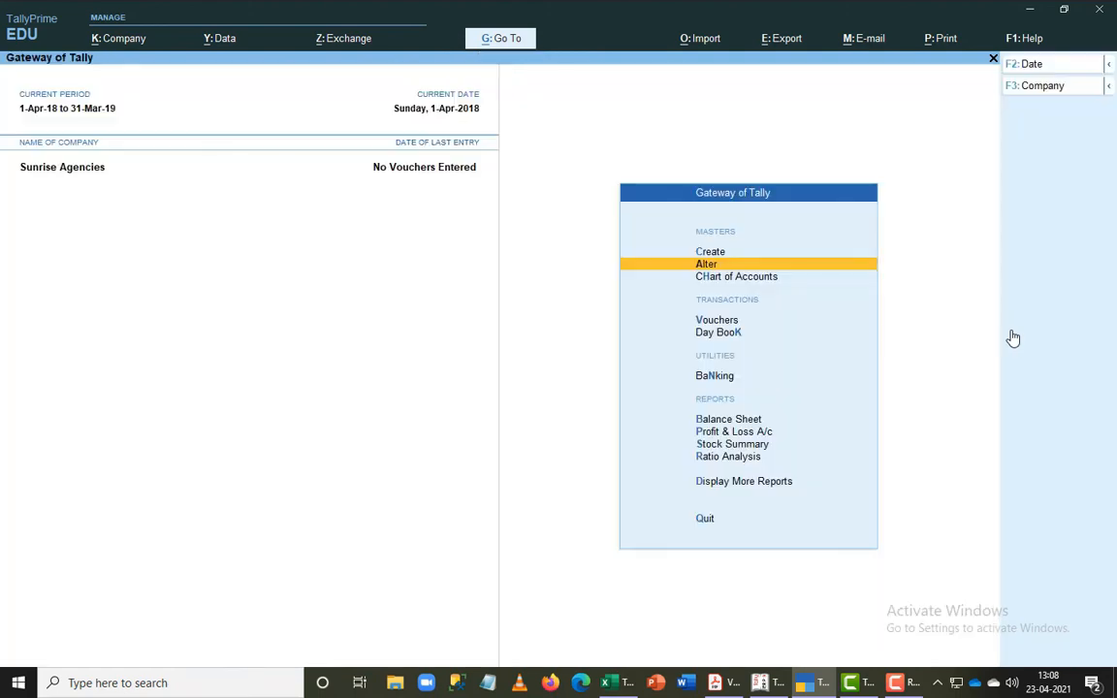
# - View the blank ledger creation screen and quit it without creating a ledger, returning to Gateway of Tally
pyautogui.press('Up')
pyautogui.press('Return')
pyautogui.press('Down')
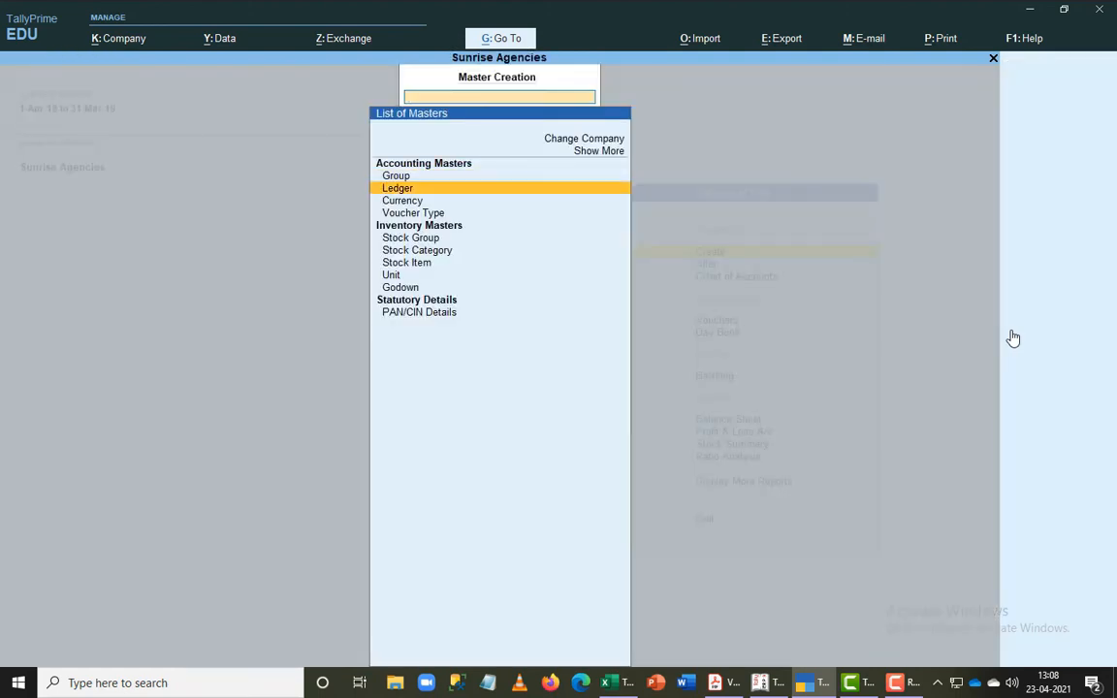
pyautogui.press('Return')
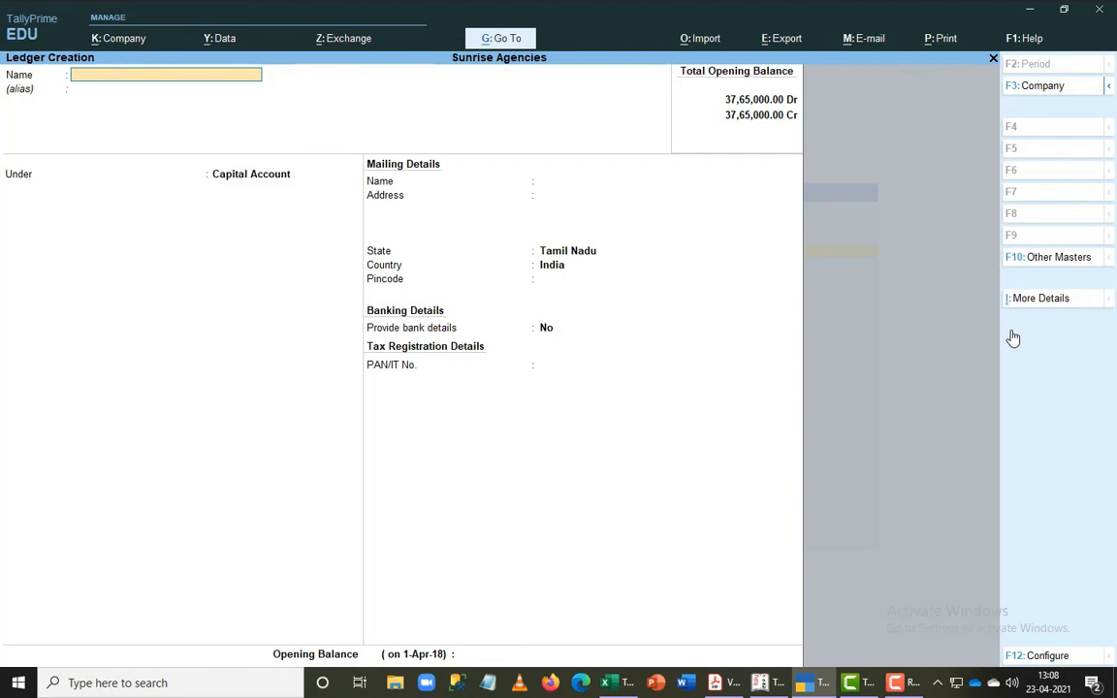
pyautogui.press('Escape')
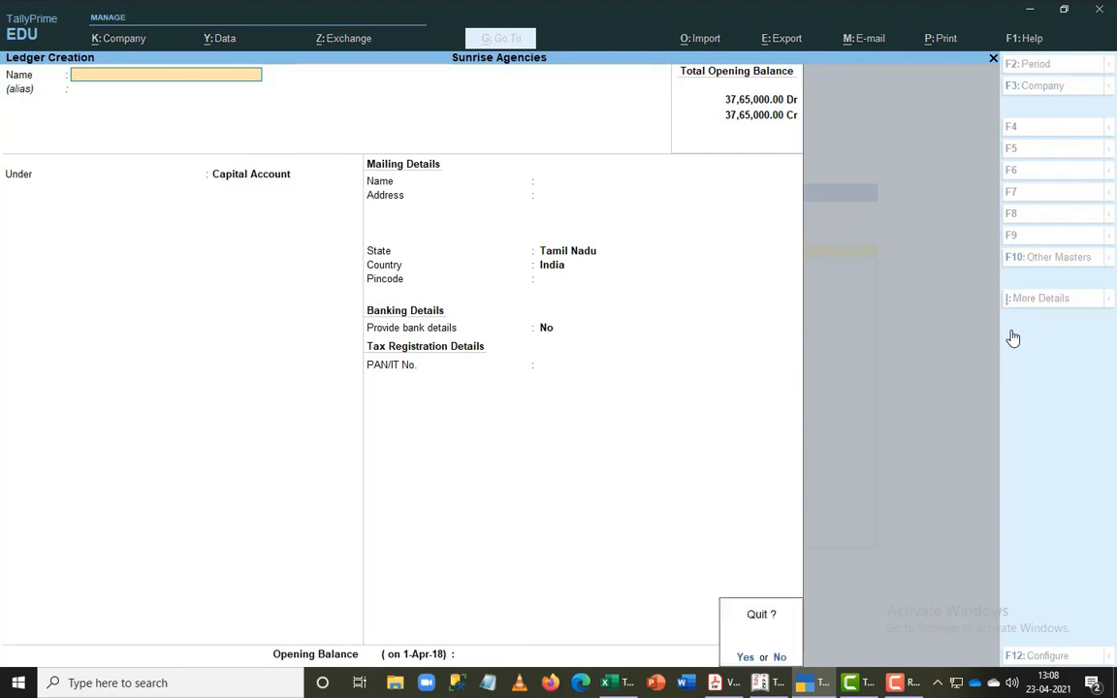
pyautogui.press('y')
pyautogui.press('Escape')
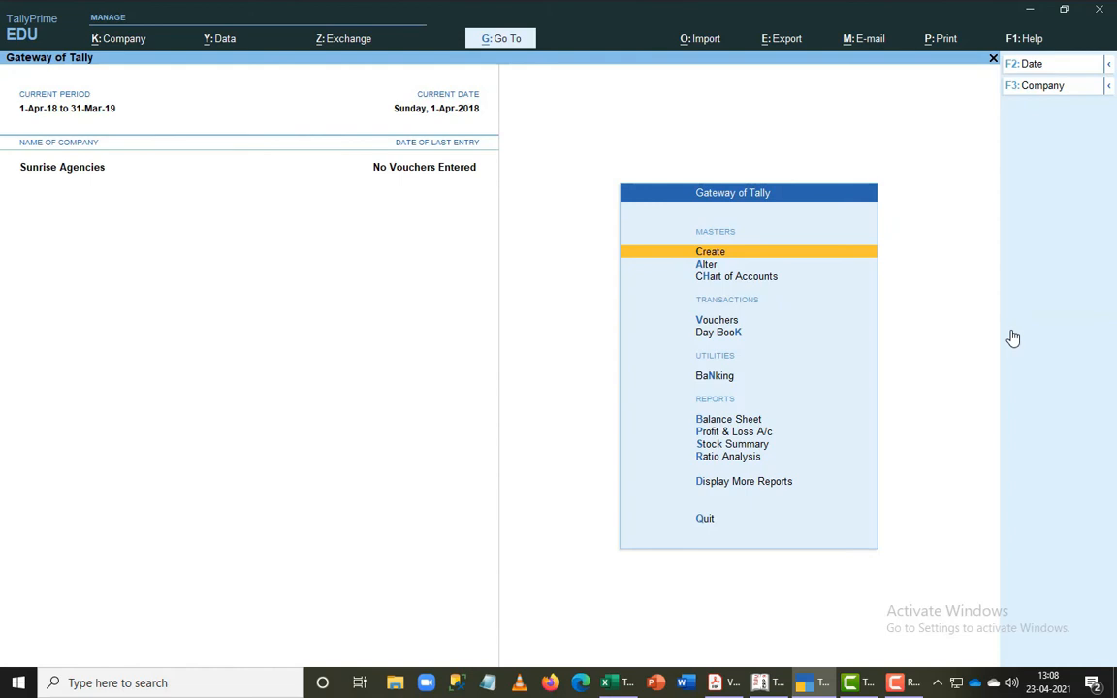
pyautogui.hotkey('alt', 'Tab')
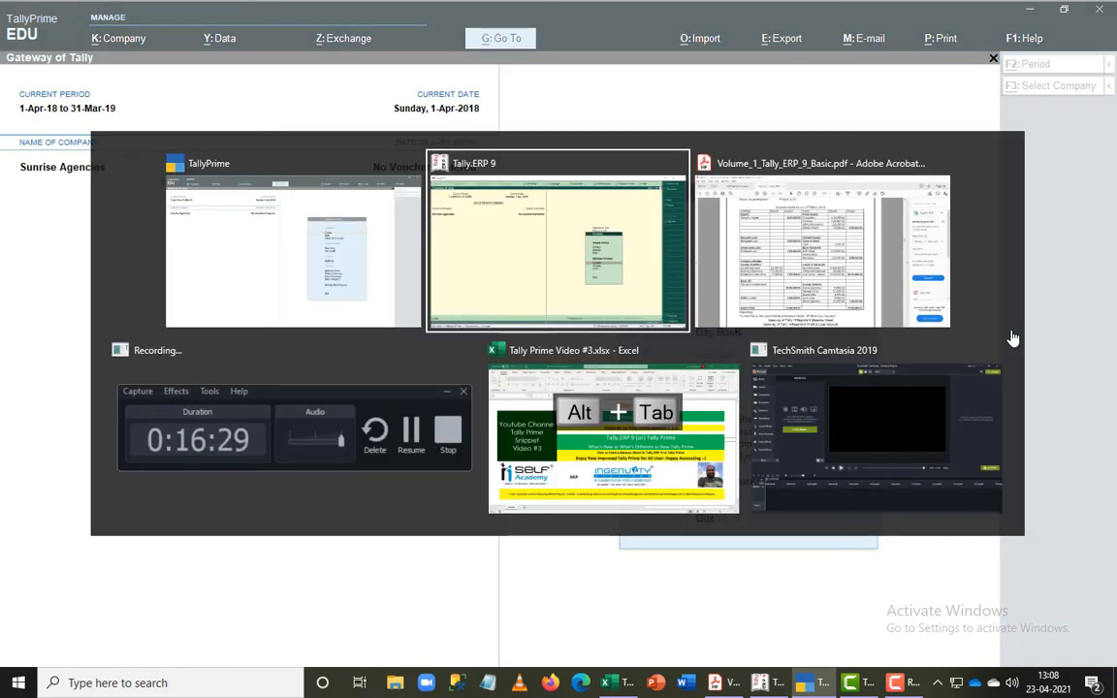
pyautogui.hotkey('alt', 'Tab')
pyautogui.hotkey('alt', 'Tab')
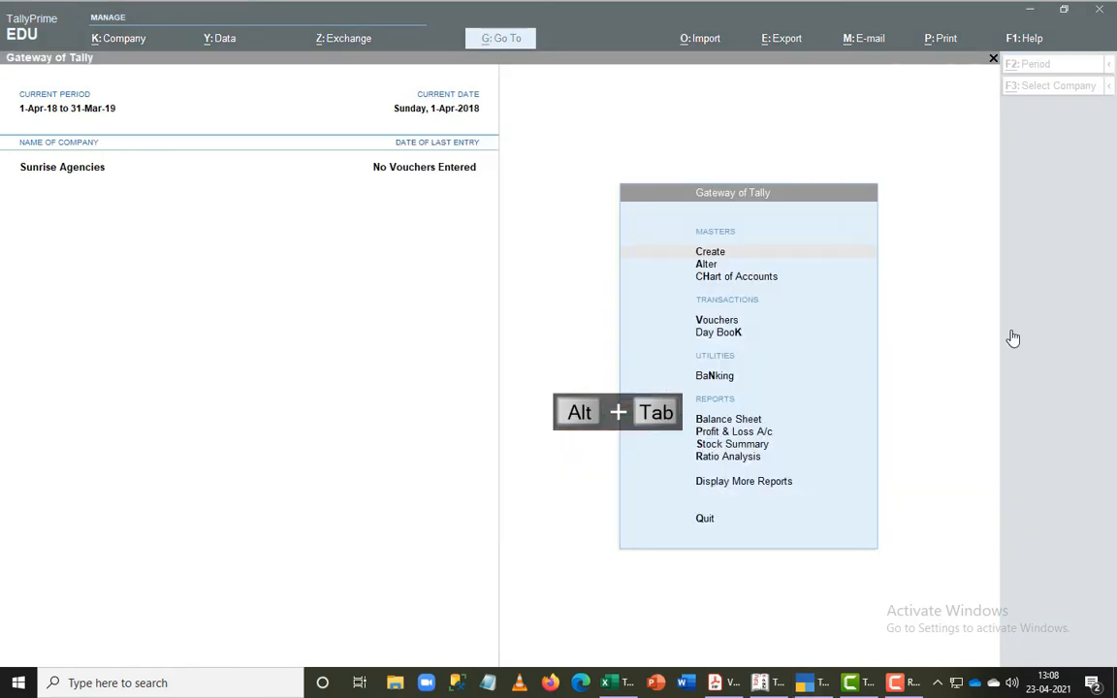